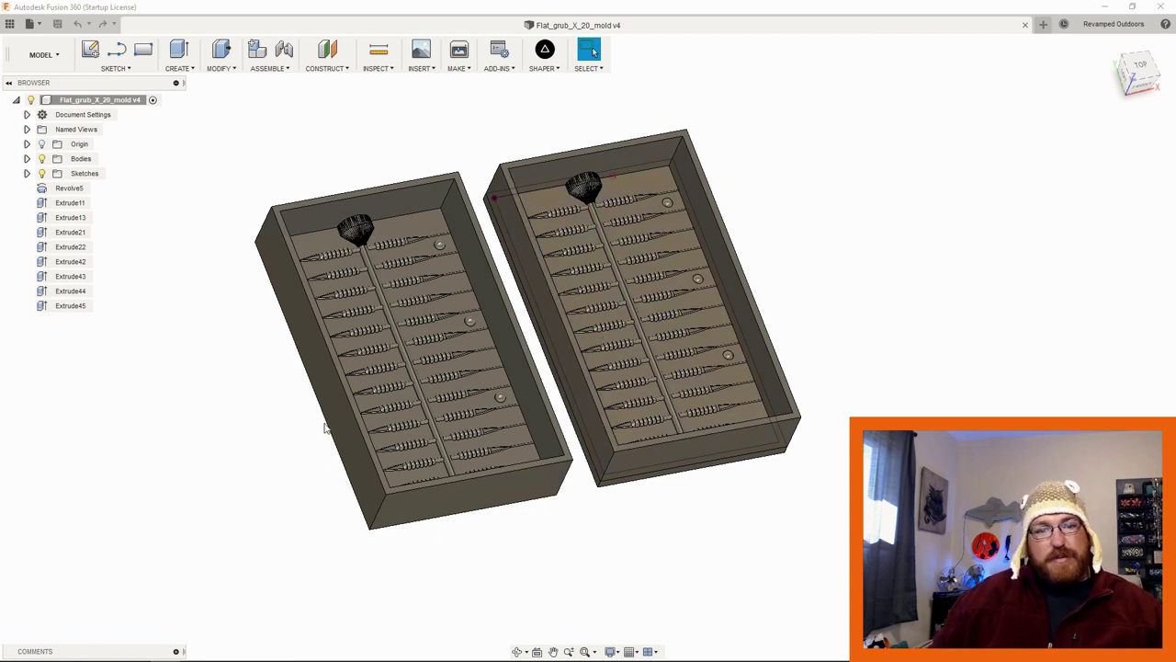
Step: Pan and zoom around both mold halves to inspect the cavity rows
scroll(358, 292, "up", 2)
scroll(358, 291, "up", 5)
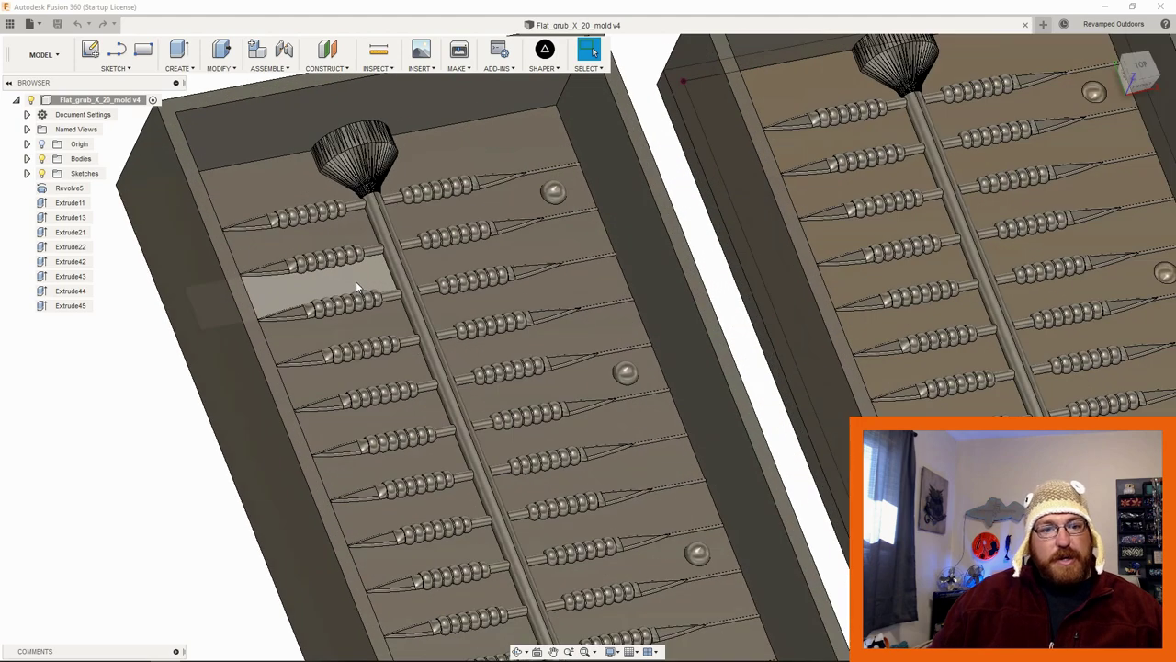
middle_click_drag(338, 273, 437, 379)
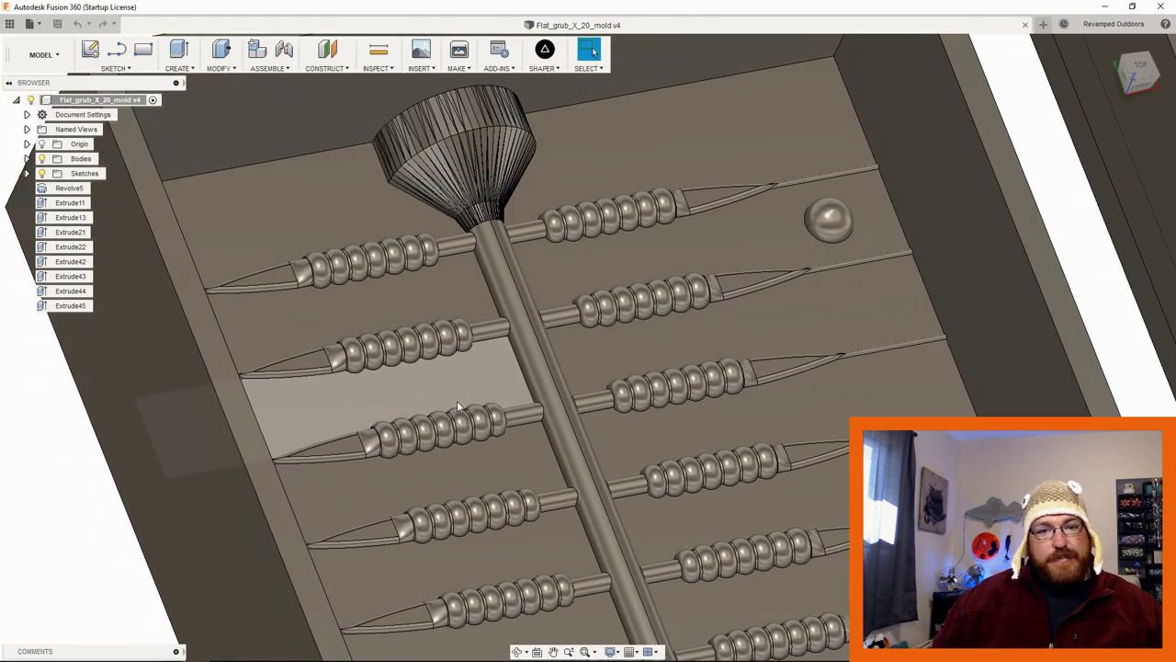
scroll(538, 358, "down", 5)
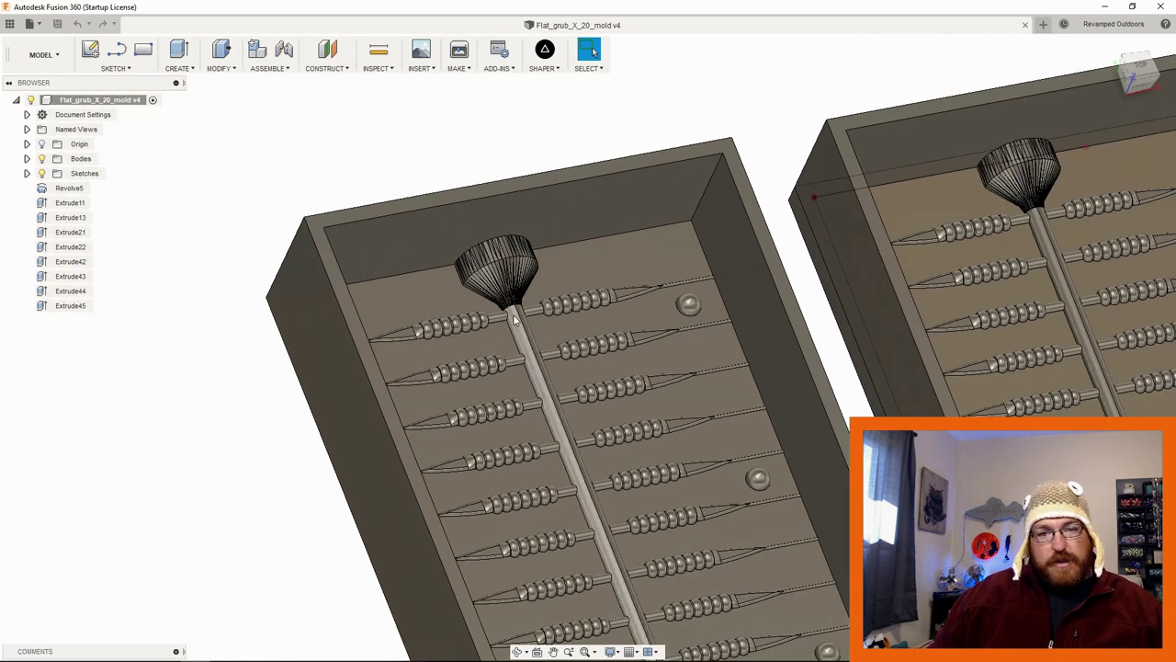
scroll(516, 317, "down", 3)
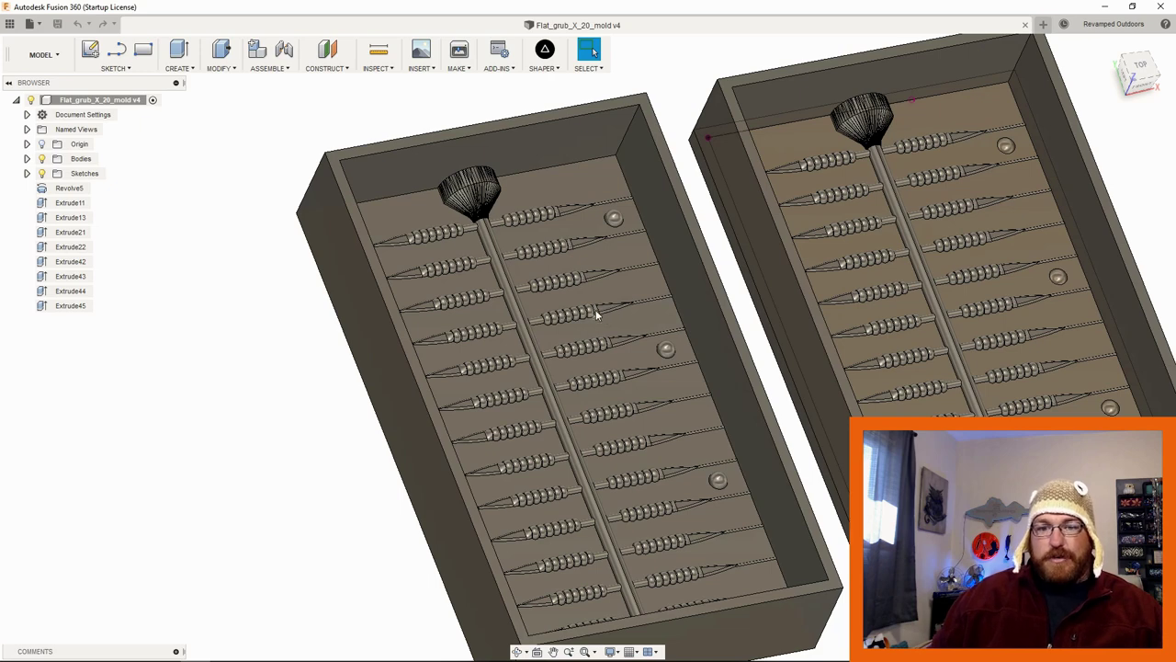
scroll(606, 339, "down", 2)
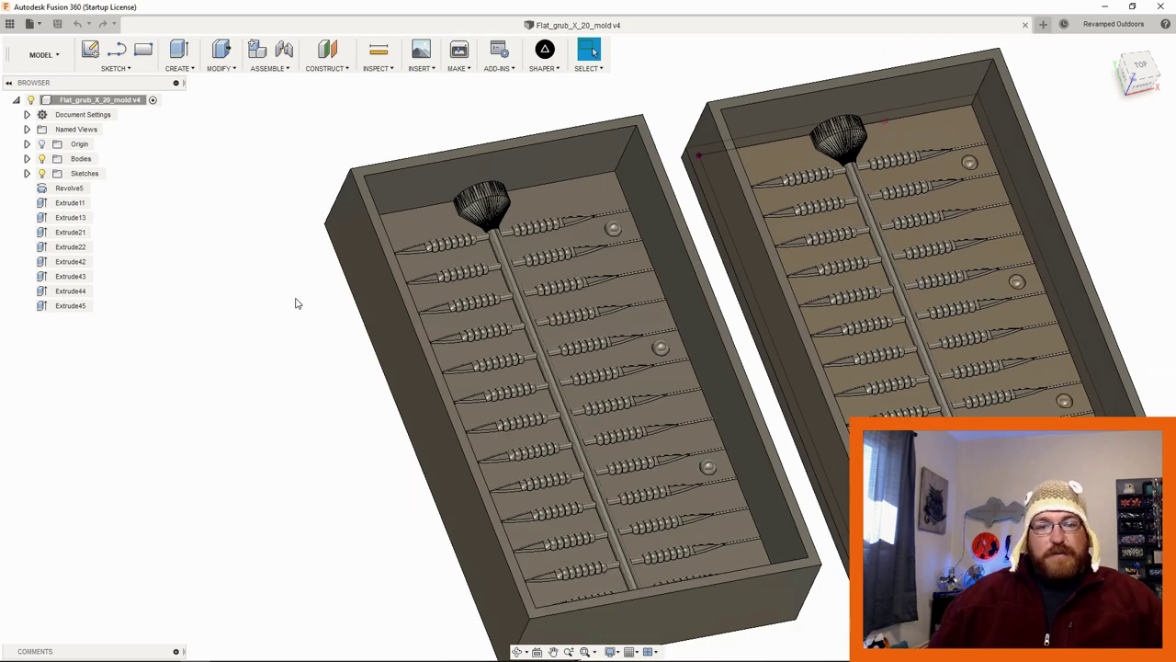
scroll(390, 317, "down", 2)
middle_click_drag(341, 350, 254, 327)
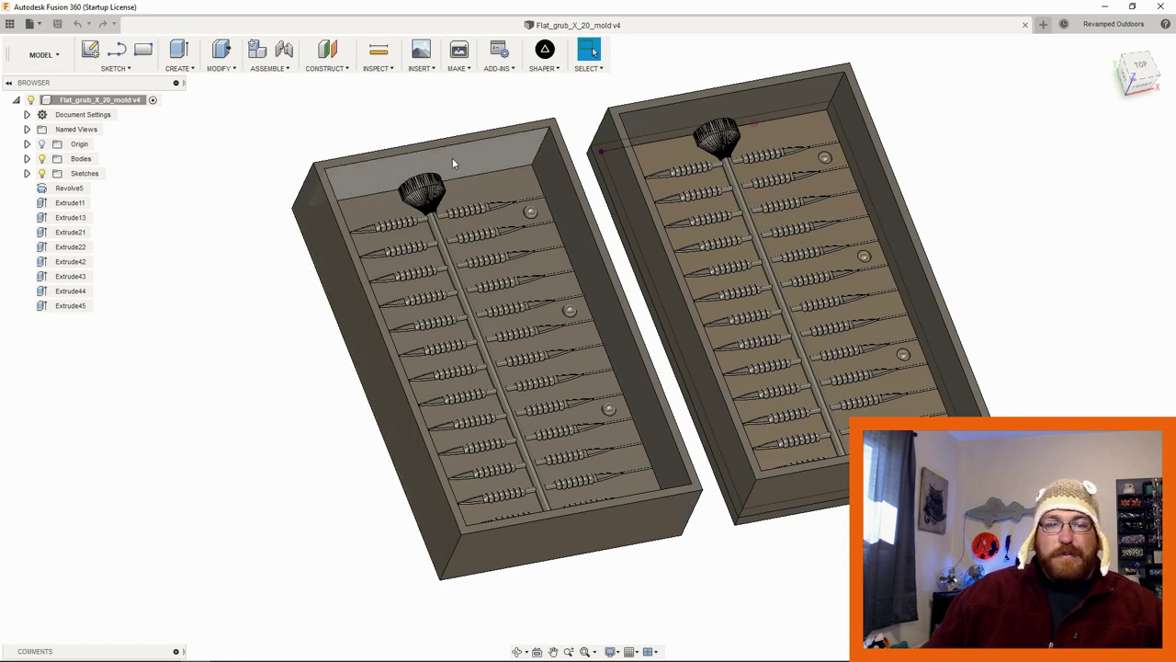
scroll(425, 193, "up", 4)
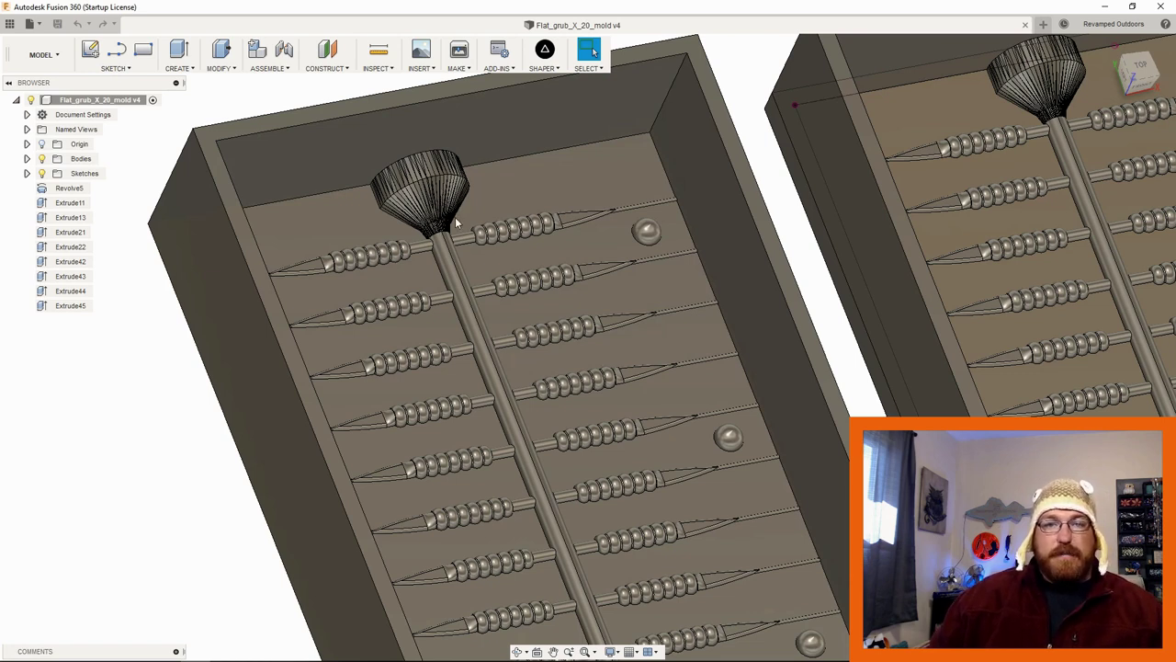
scroll(438, 248, "down", 1)
scroll(439, 248, "down", 1)
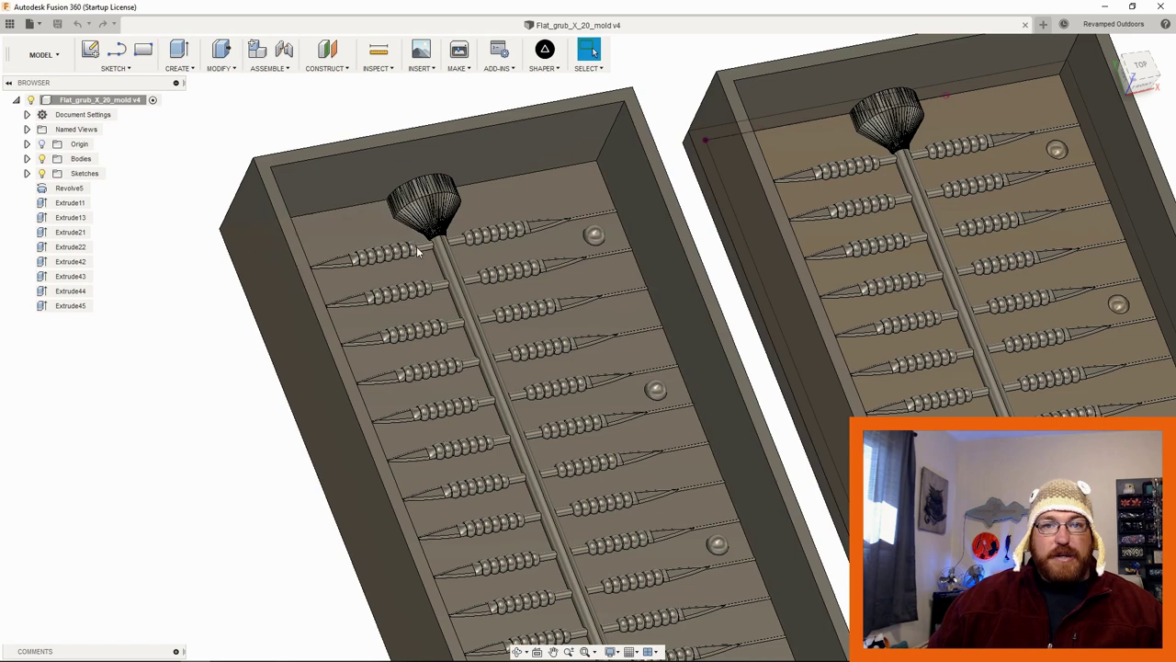
scroll(417, 246, "down", 1)
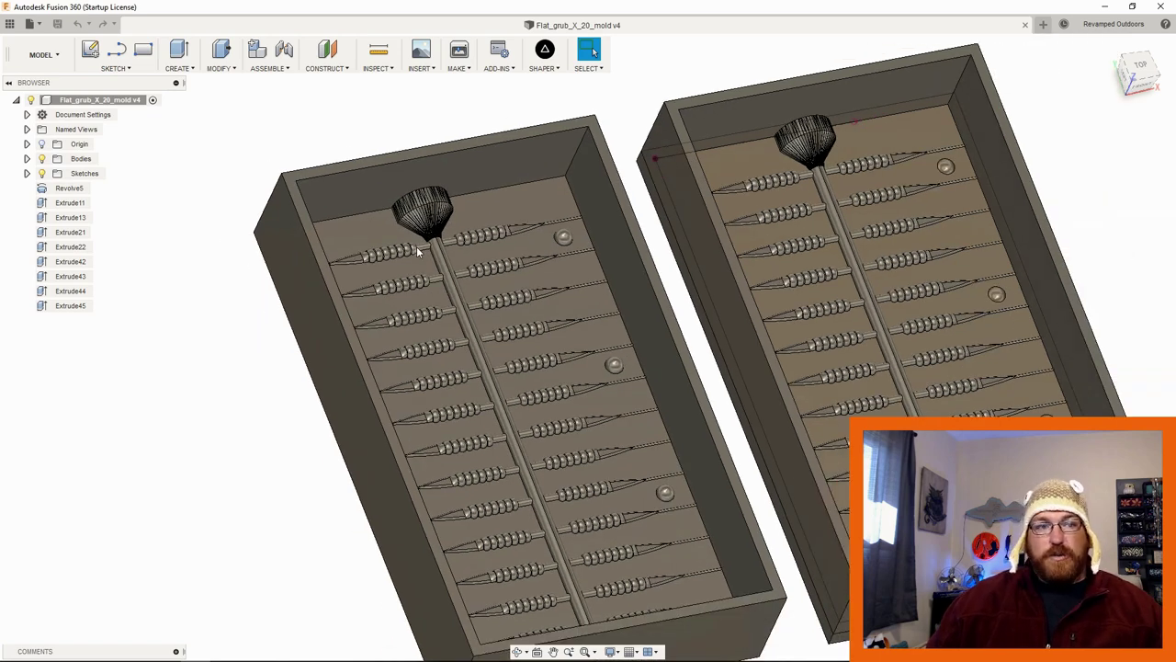
scroll(431, 243, "down", 1)
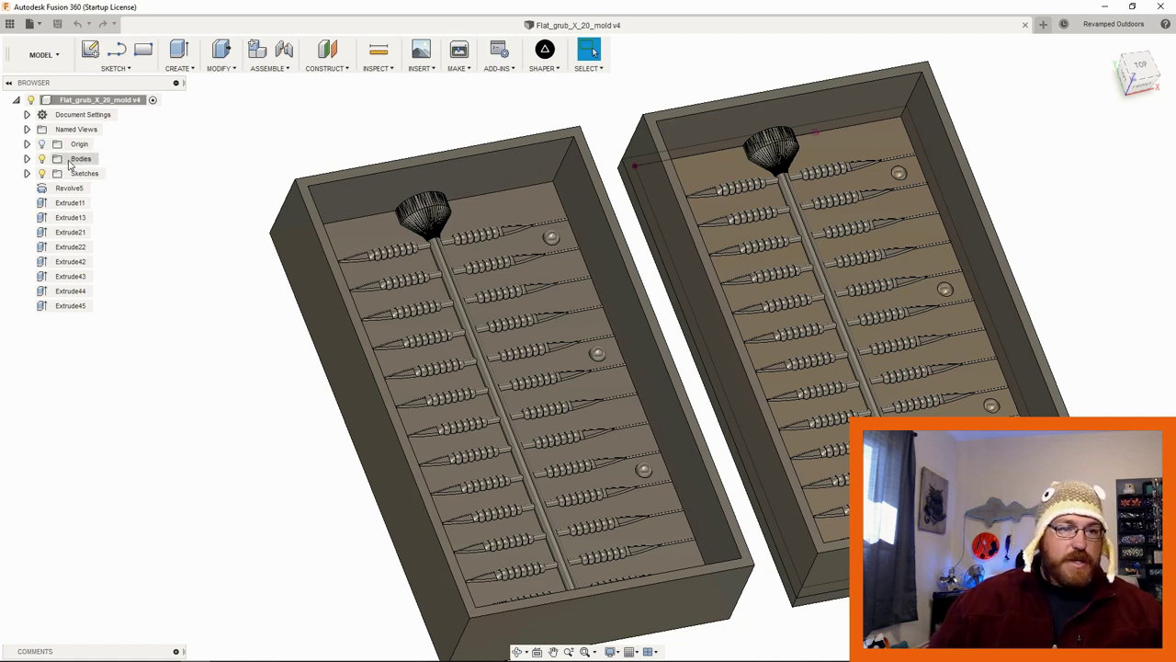
Step: Expand Bodies and select flat_grub_26_top and flat_grub_26_bottom, zooming in on them
left_click(26, 158)
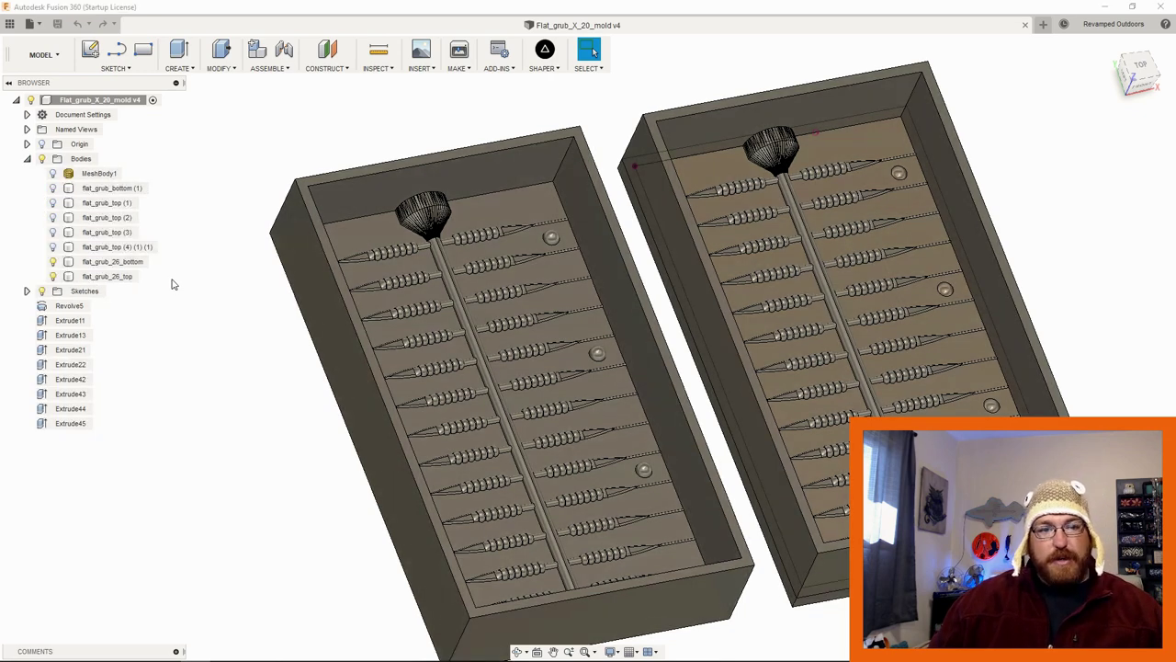
left_click(65, 275)
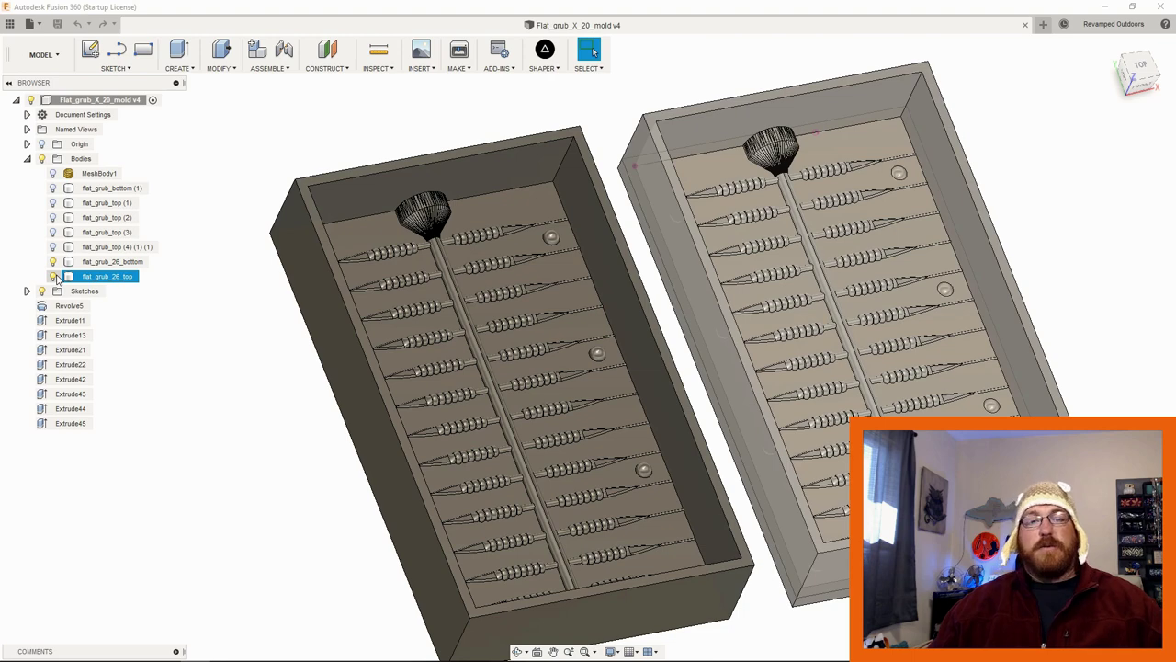
left_click(111, 261)
scroll(398, 257, "up", 3)
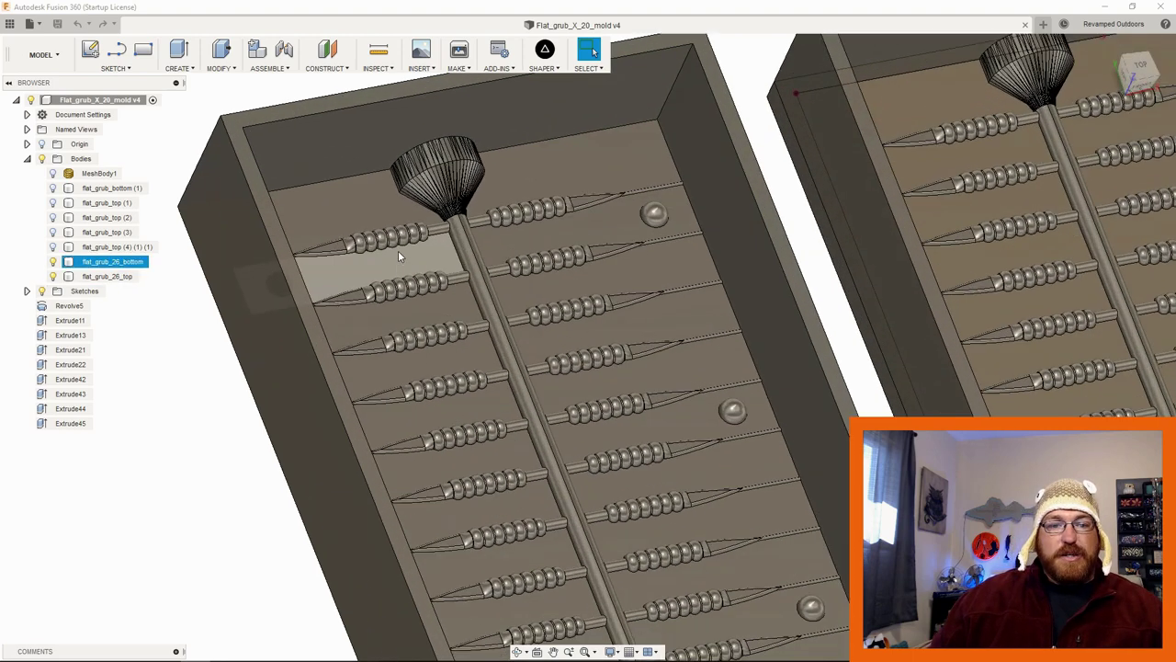
scroll(398, 257, "up", 4)
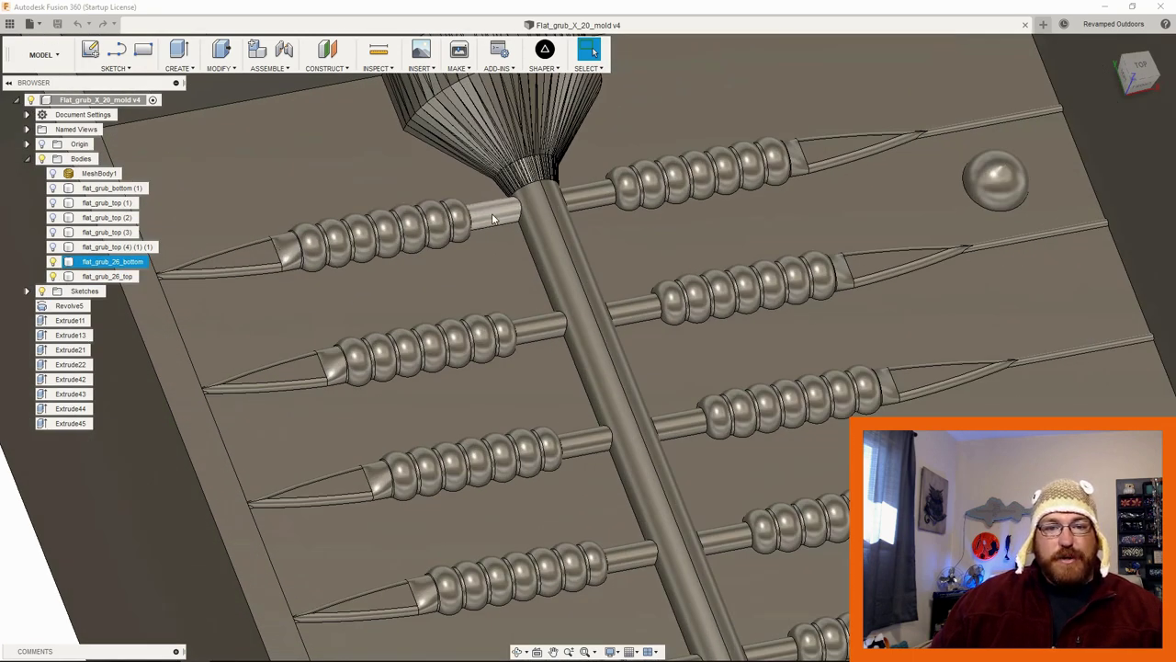
scroll(362, 254, "down", 3)
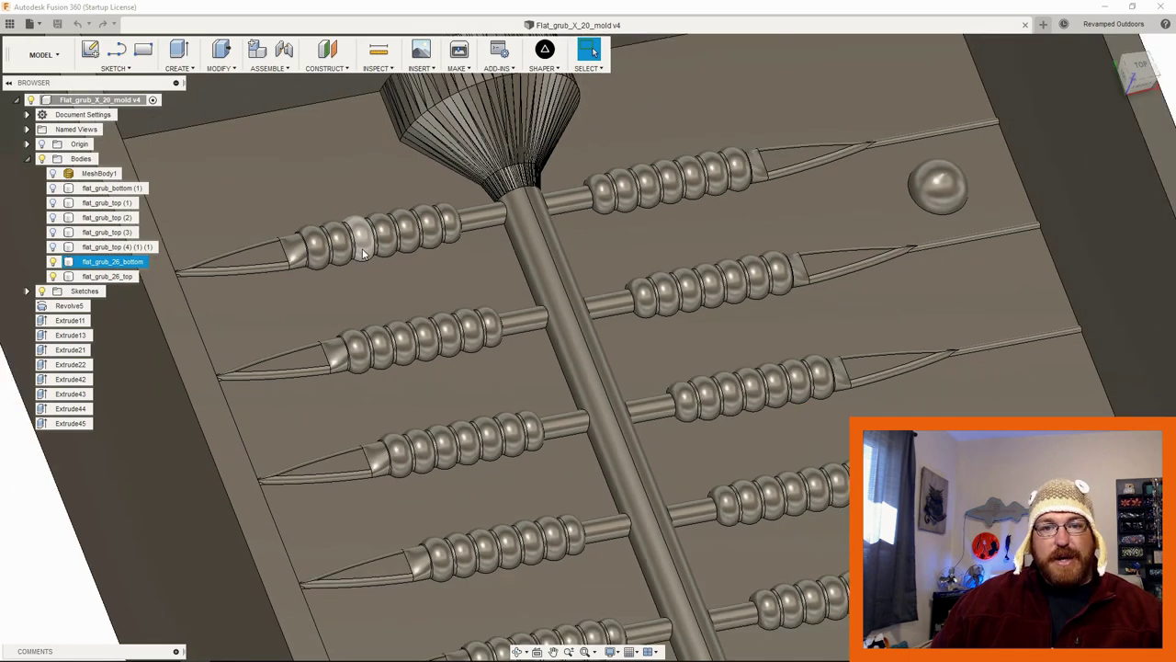
scroll(520, 243, "down", 3)
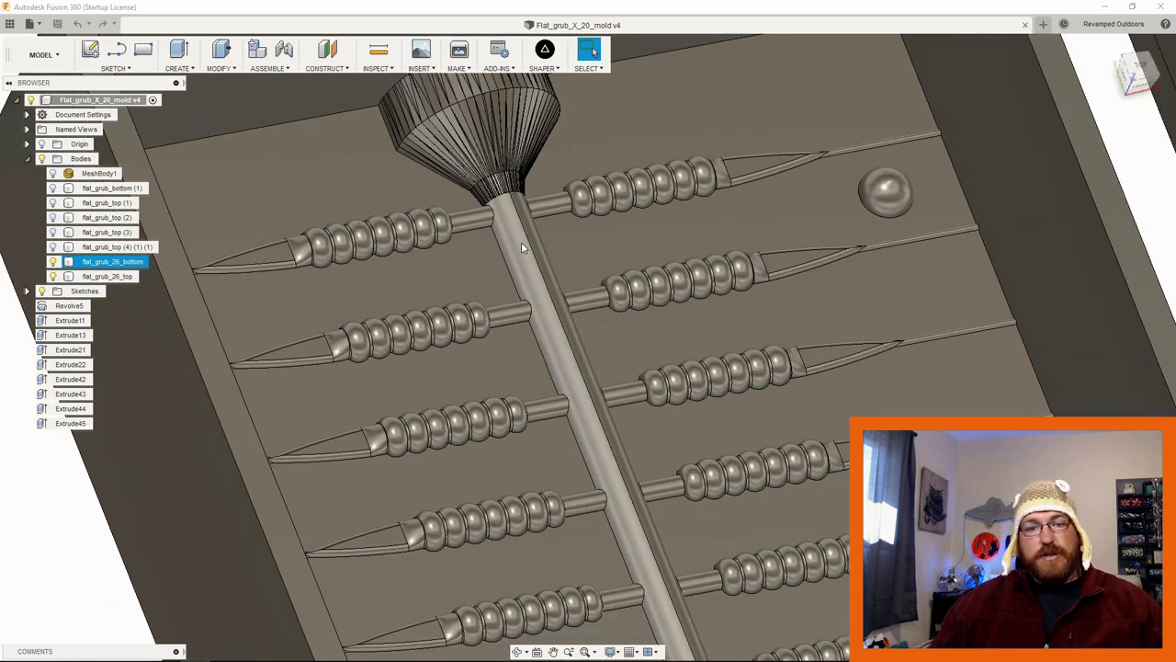
scroll(509, 225, "up", 3)
scroll(510, 225, "down", 5)
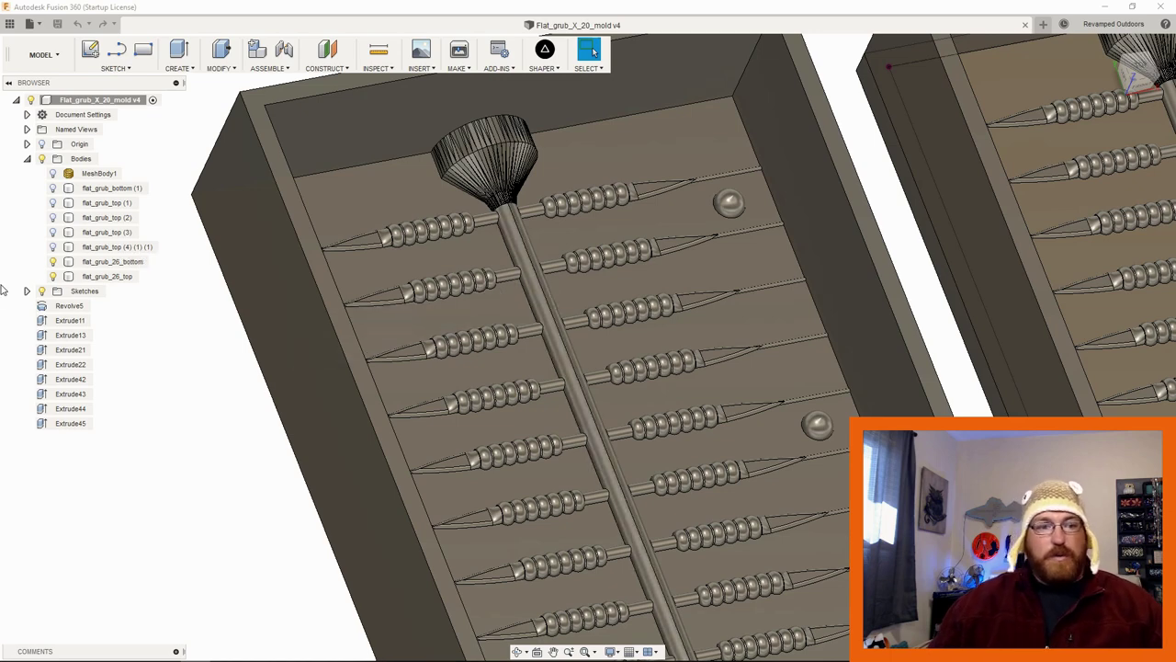
Step: Toggle flat_grub_26_bottom's visibility off and back on, then clear the selection
left_click(53, 263)
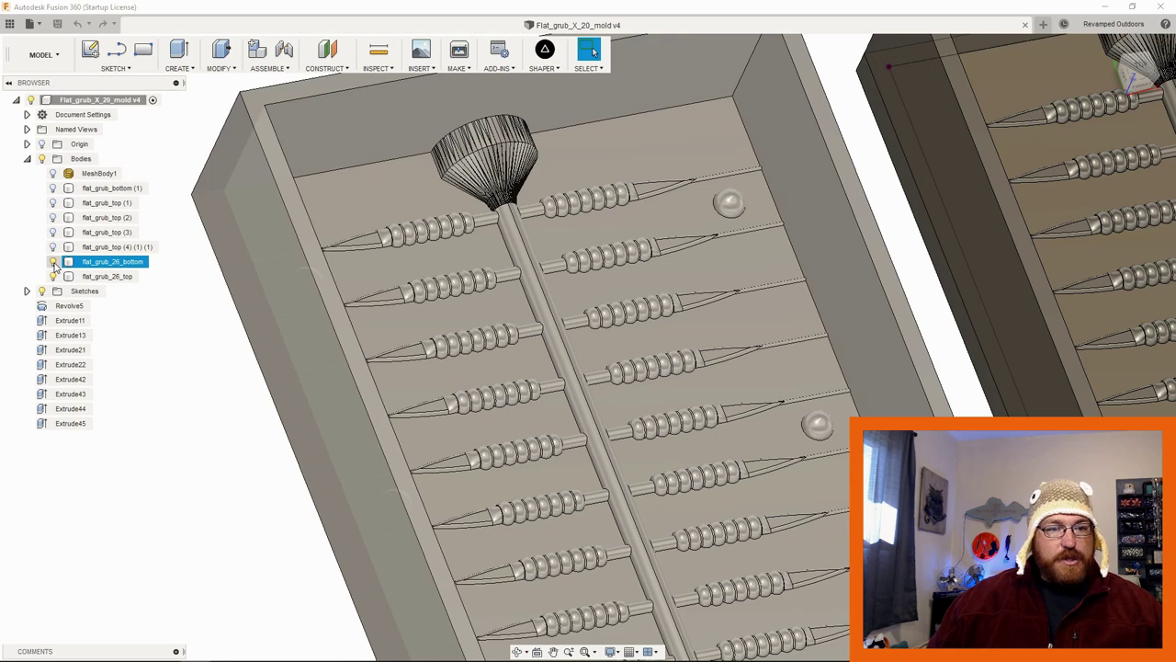
left_click(53, 263)
left_click(54, 262)
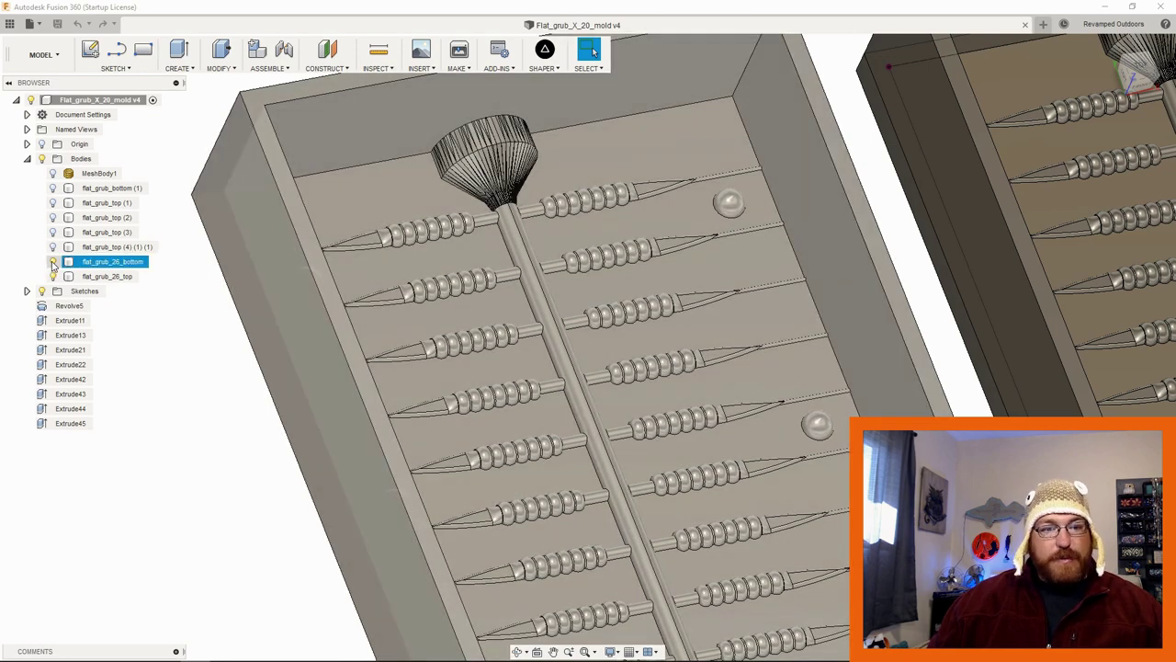
left_click(53, 262)
Step: Hide both mold bodies and Sketch2–Sketch15, leaving only Sketch1 visible
left_click(27, 290)
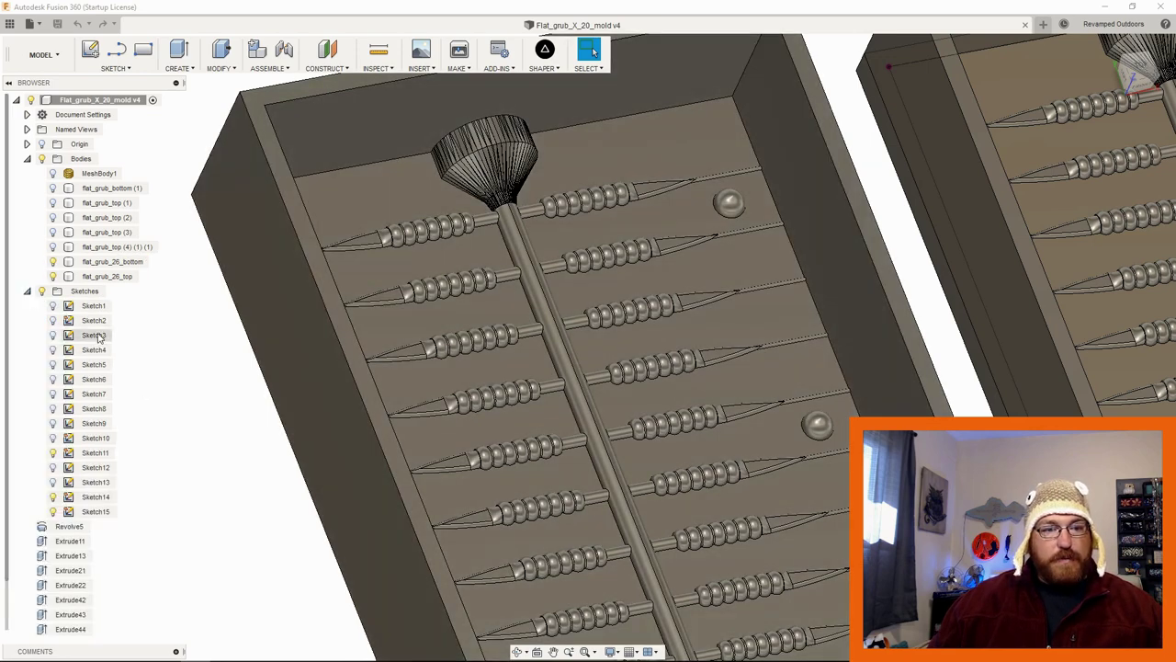
left_click(53, 276)
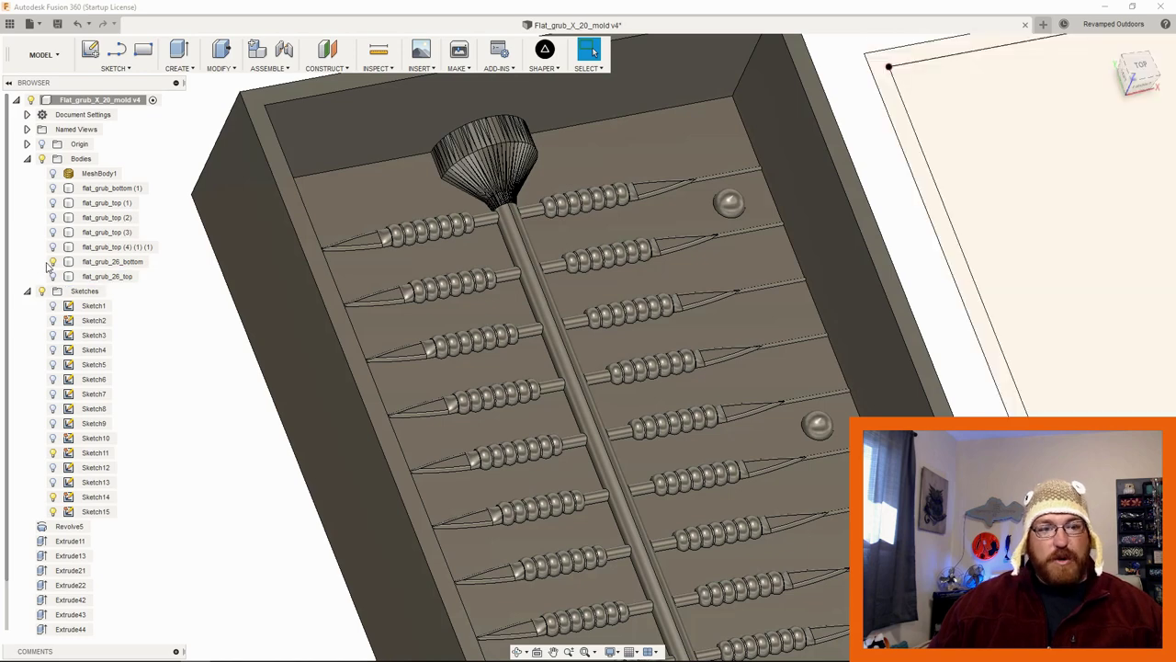
left_click(53, 263)
left_click(53, 511)
left_click(53, 496)
left_click(53, 452)
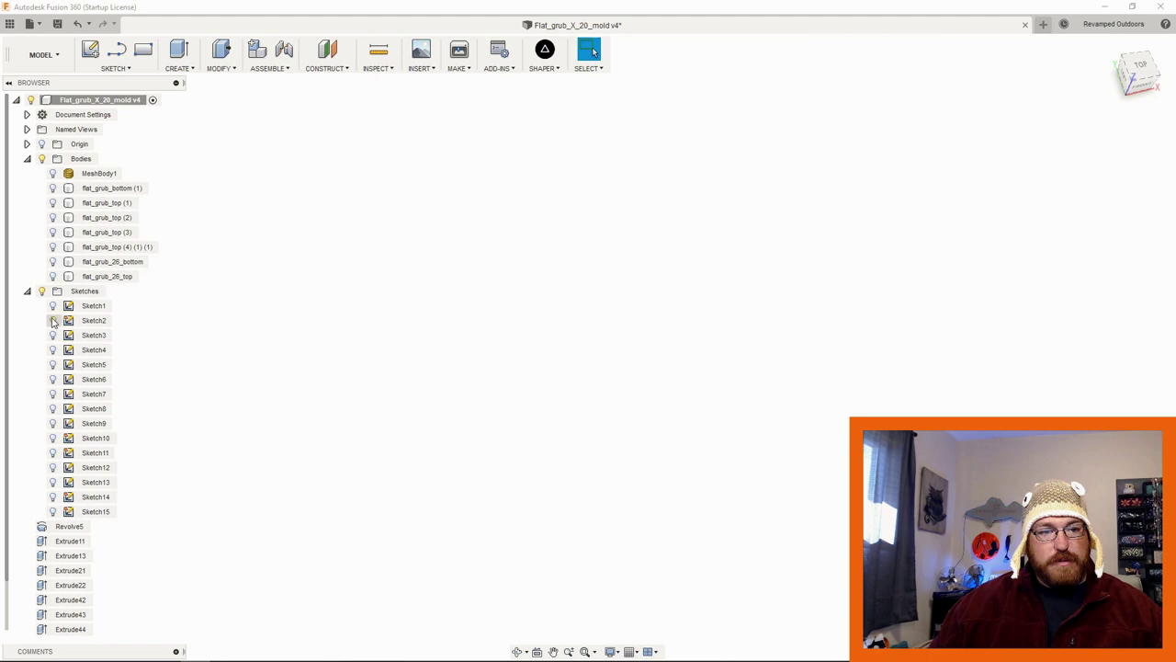
left_click(53, 320)
Step: Centre the grub sketch, briefly compare it against flat_grub_26_top, then view from TOP
scroll(950, 299, "down", 3)
middle_click_drag(1013, 270, 646, 362)
scroll(646, 362, "up", 5)
middle_click_drag(706, 307, 643, 344)
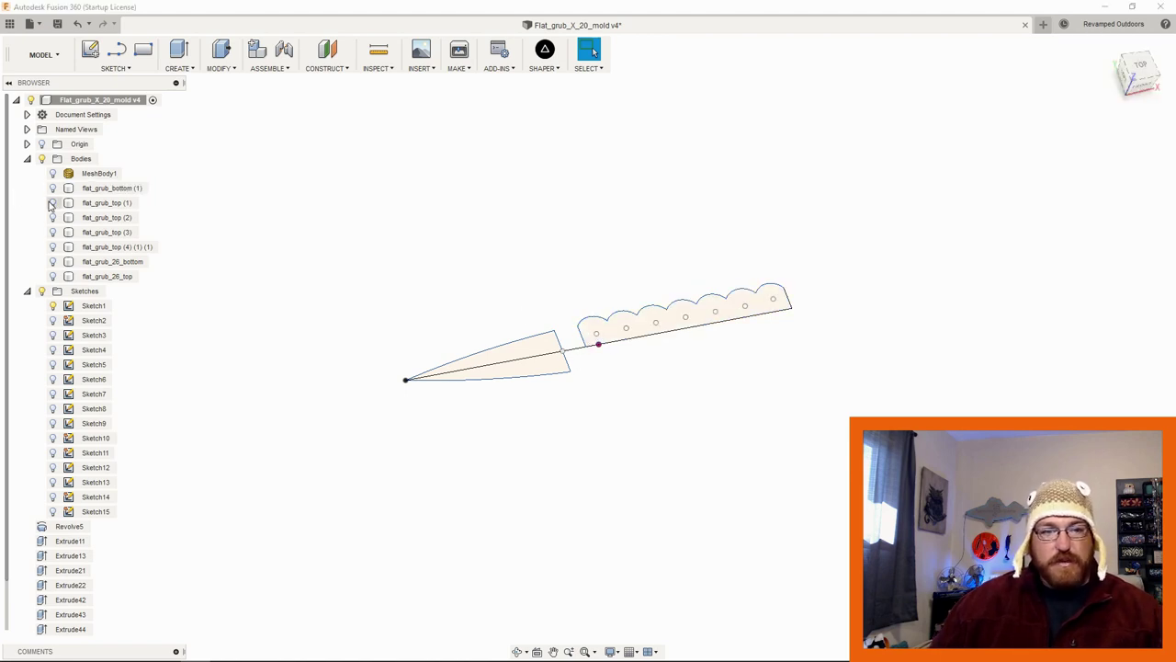
left_click(53, 276)
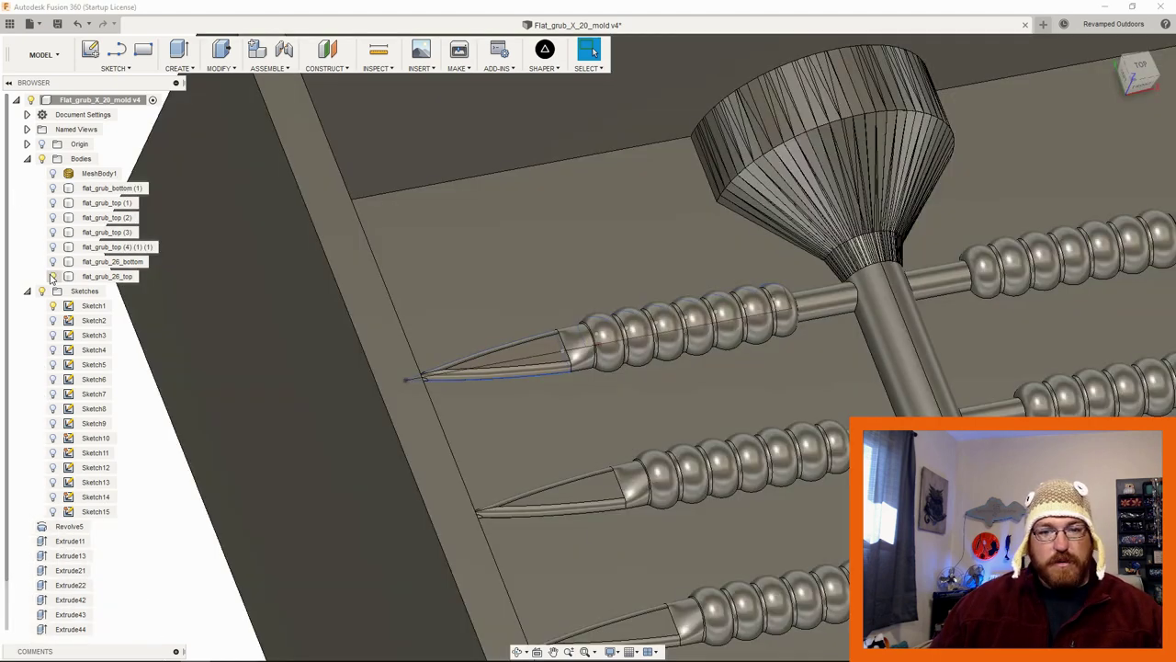
left_click(52, 277)
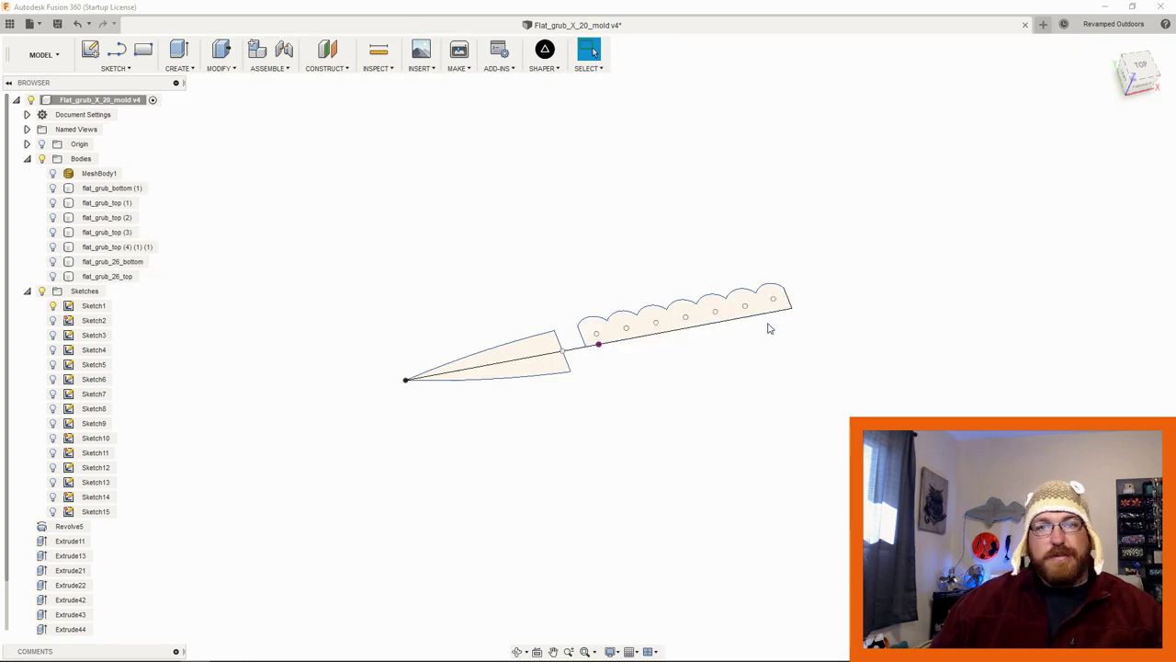
left_click(1139, 69)
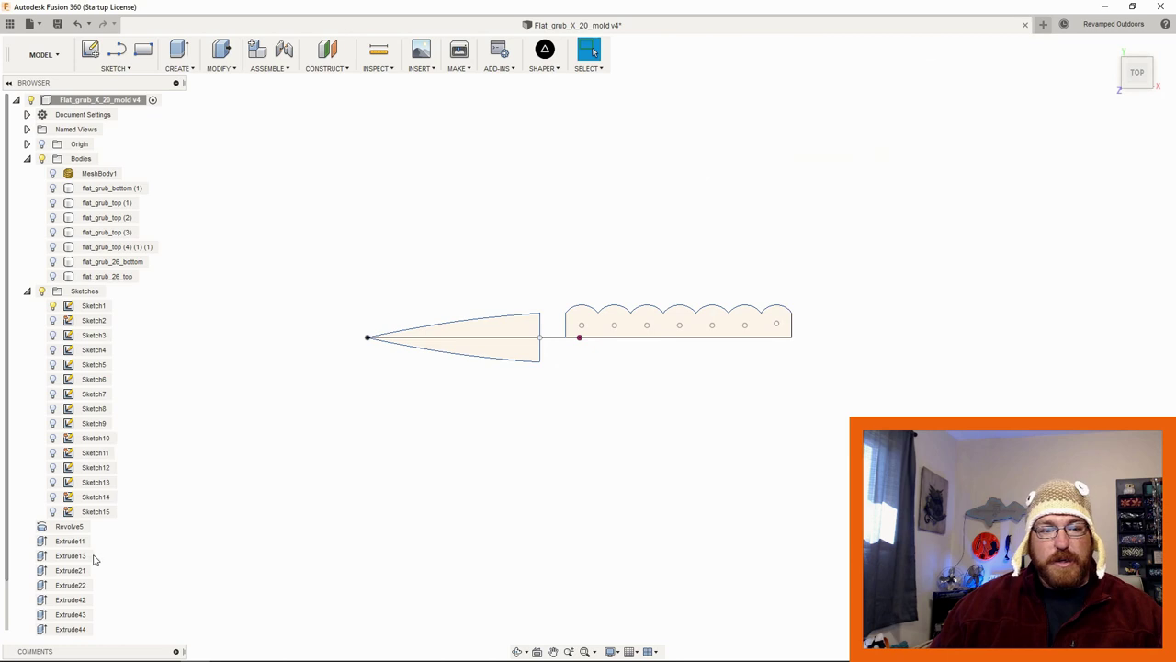
Step: Edit Sketch1, select the scalloped rib profile with the mold plate hidden, and stop the sketch
right_click(93, 307)
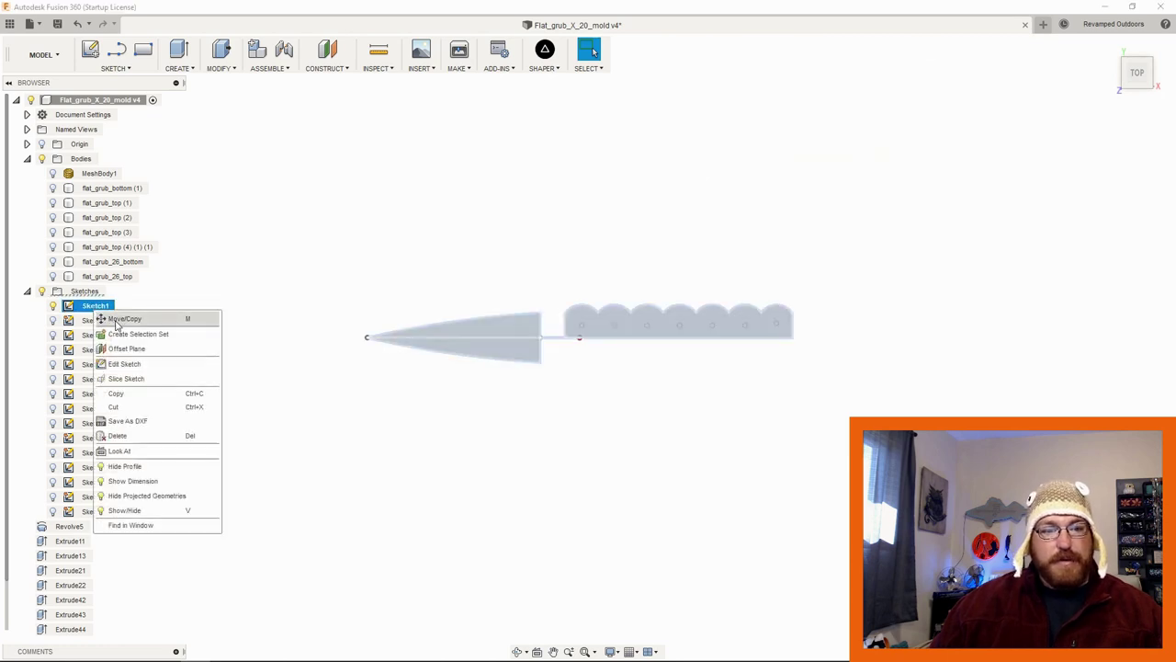
left_click(112, 366)
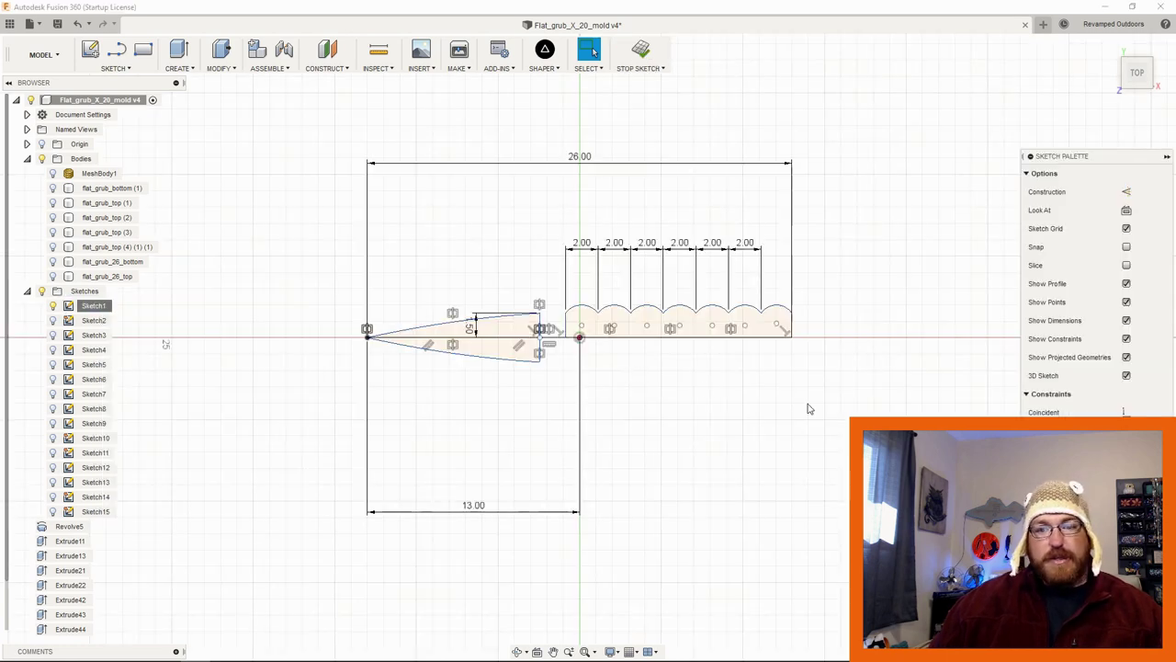
left_click(774, 331)
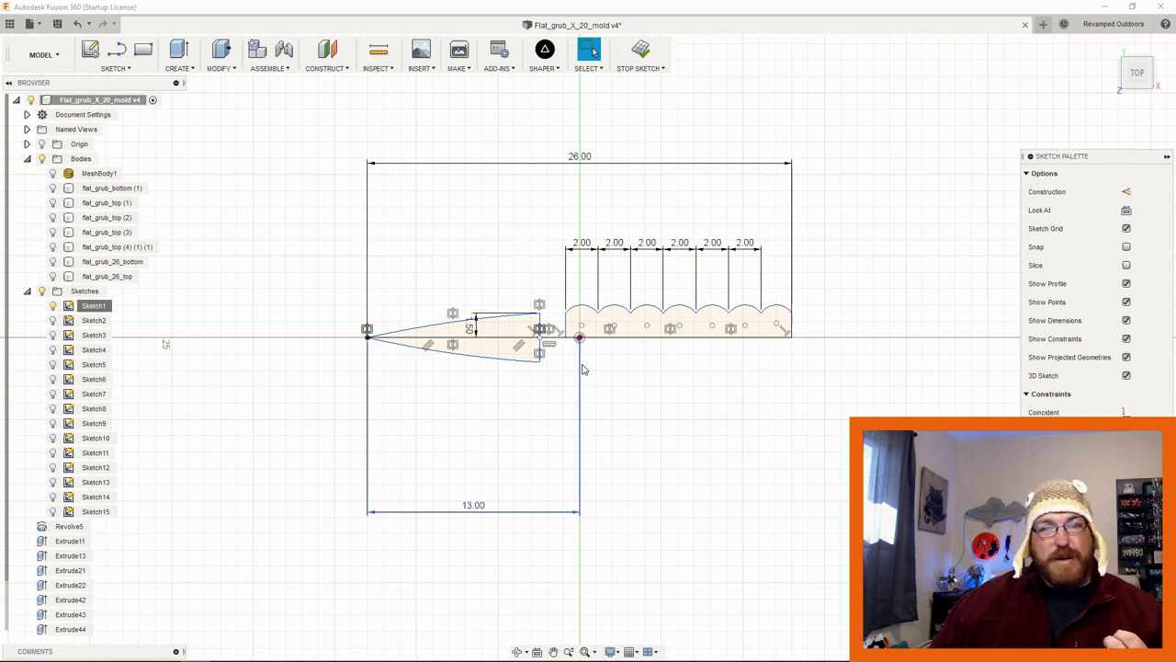
left_click(52, 276)
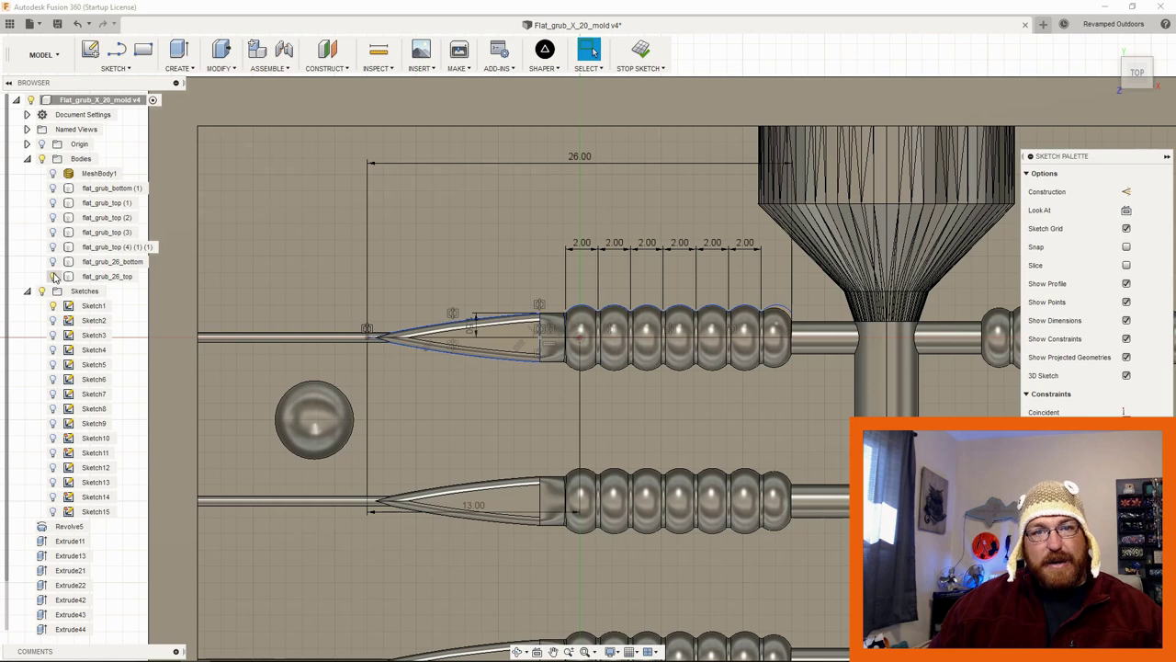
left_click(52, 276)
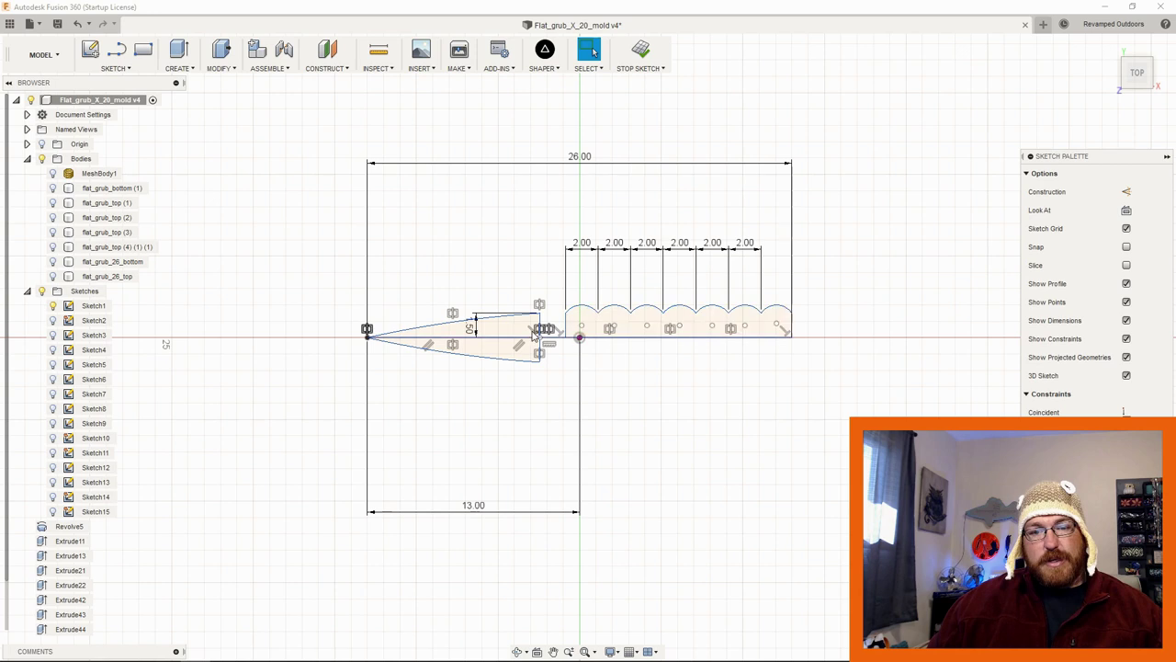
left_click(575, 327)
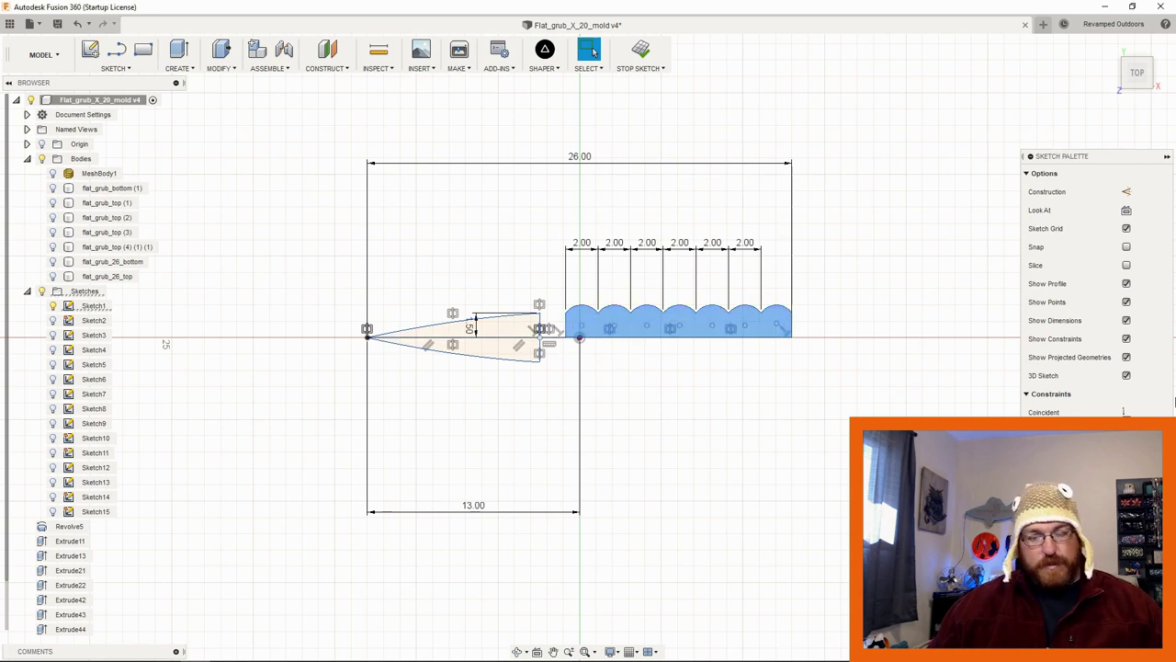
left_click(640, 51)
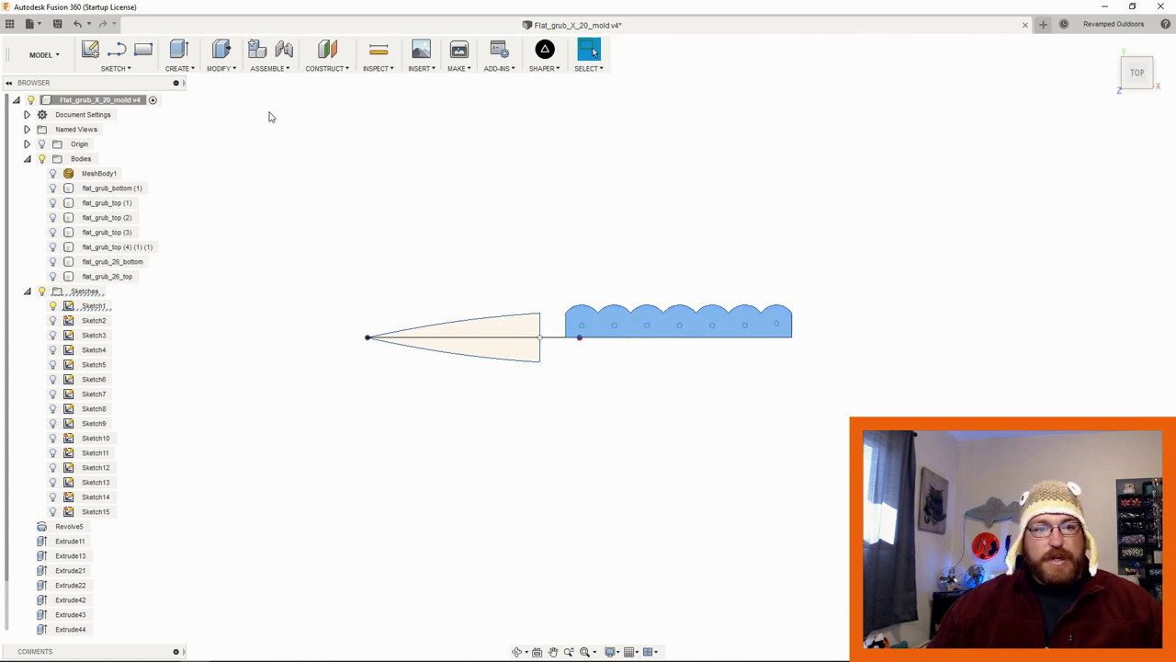
left_click(217, 68)
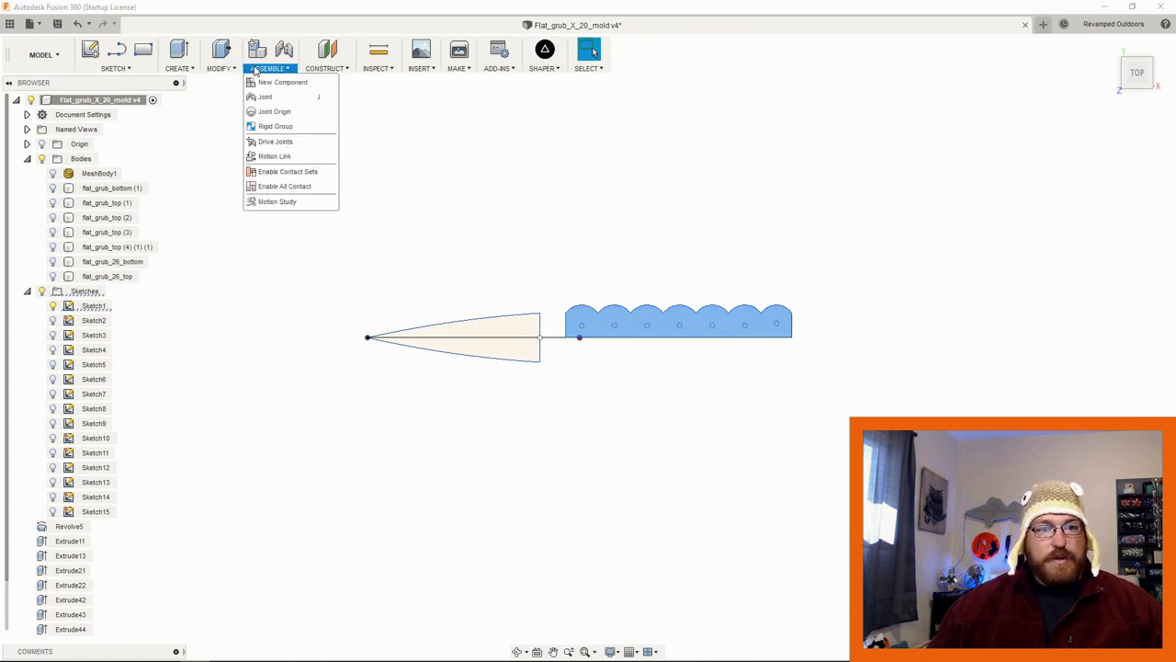
Step: Revolve the rib profile 360° about the horizontal centre line, then re-show Sketch1
left_click(184, 126)
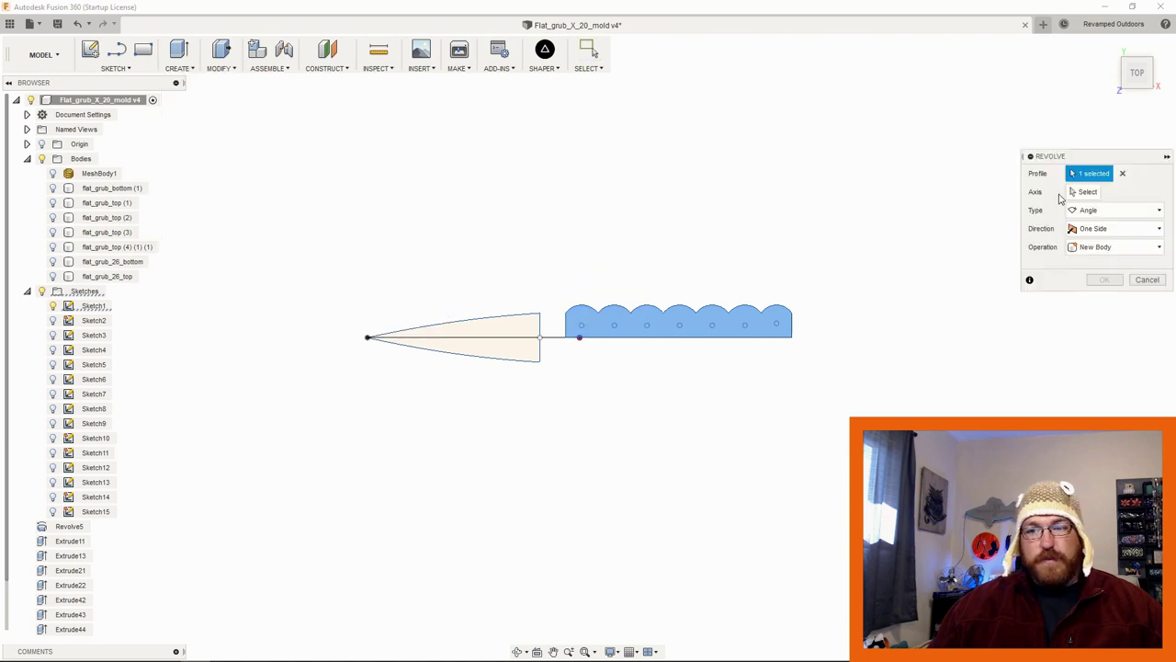
left_click(688, 337)
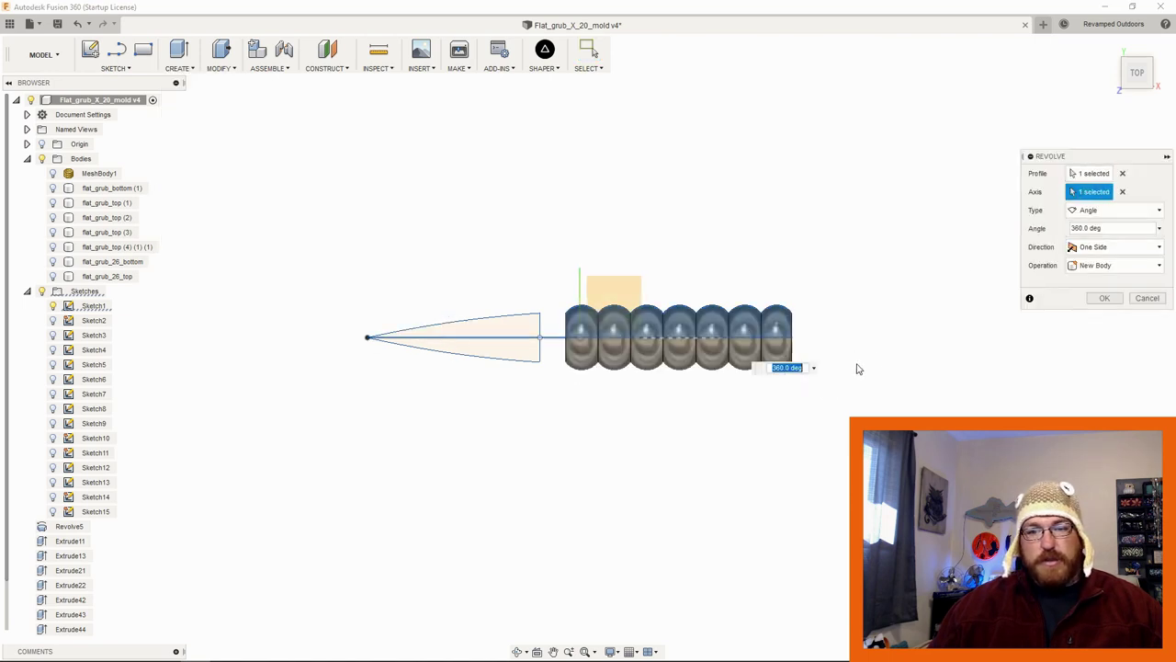
left_click(1105, 299)
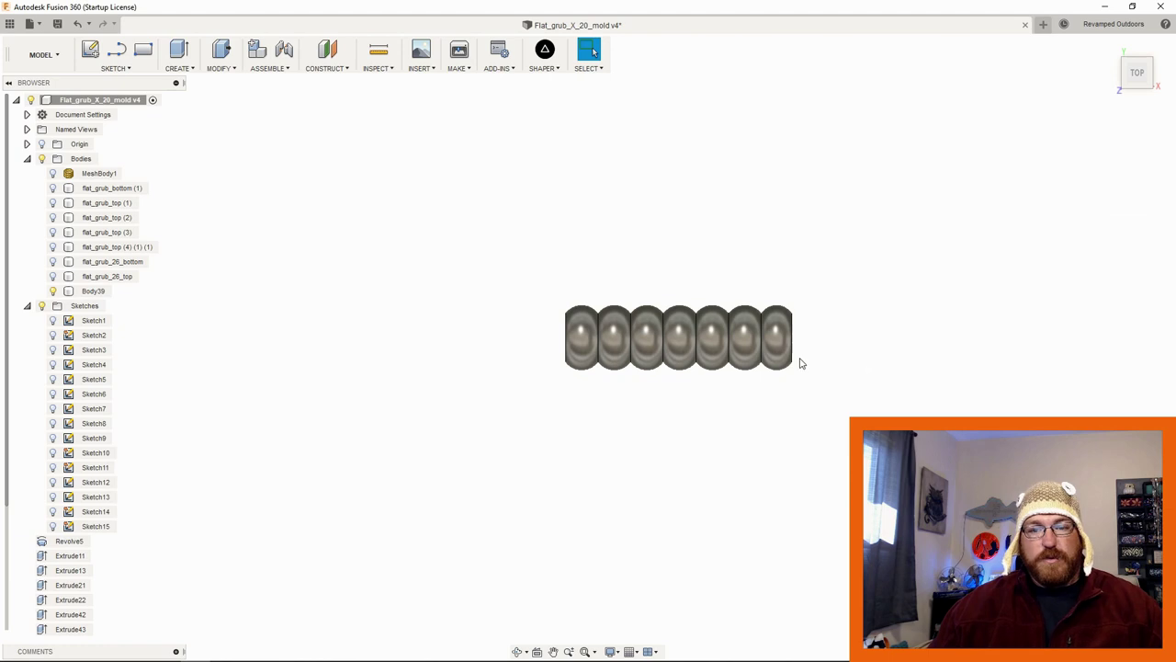
left_click(52, 320)
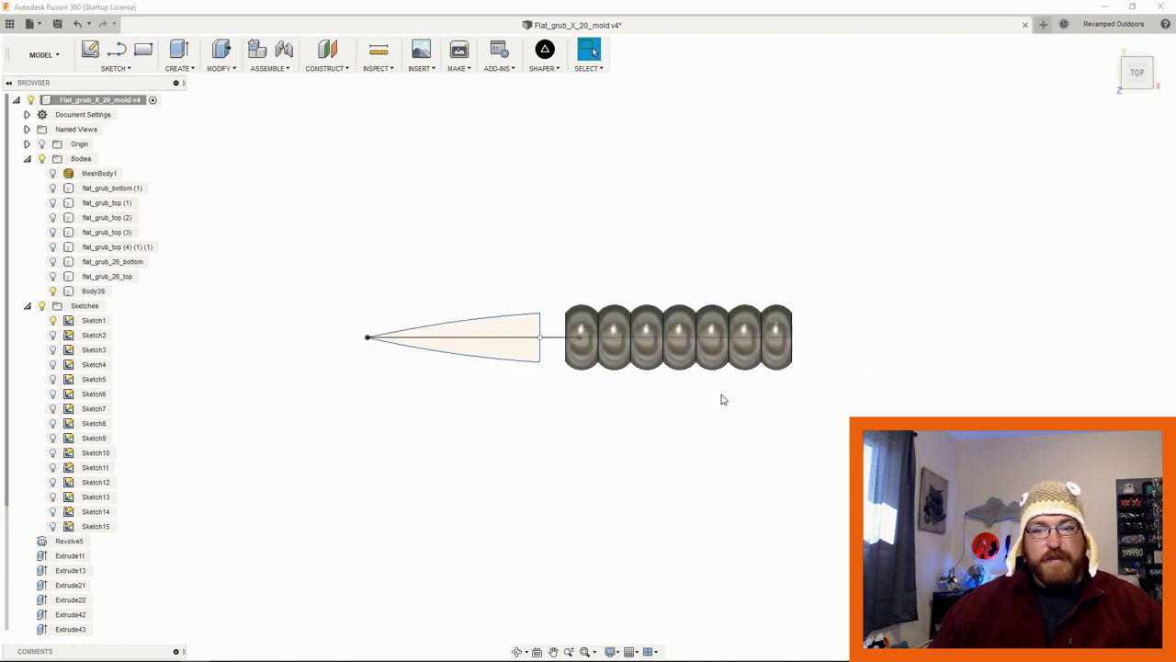
mouse_move(688, 420)
middle_mouse_down("shift")
mouse_move(727, 372)
mouse_move(701, 410)
mouse_move(671, 376)
mouse_move(659, 399)
mouse_move(722, 362)
mouse_move(695, 365)
middle_mouse_up("shift")
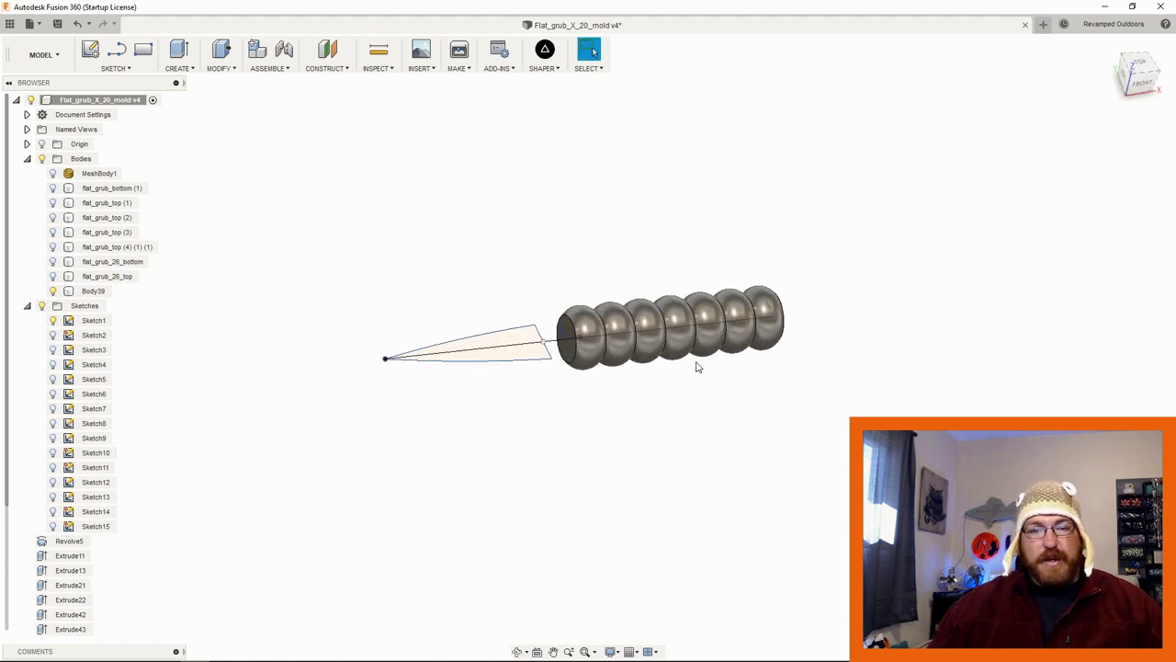
right_click(504, 338)
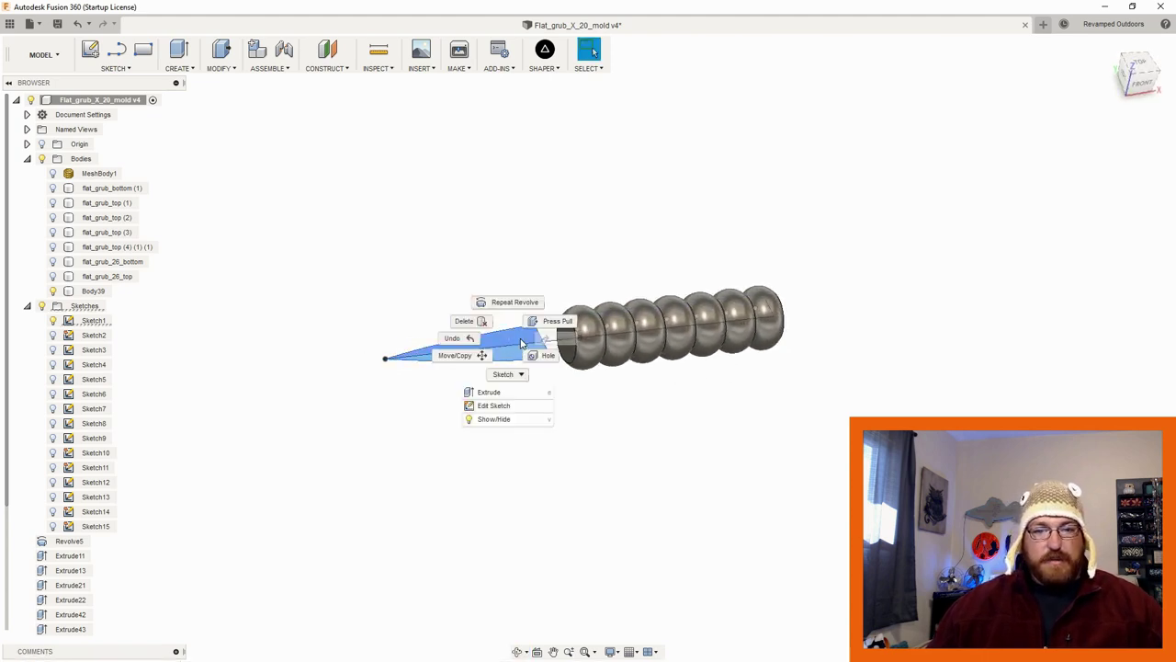
Step: Press Pull the wedge tail profile symmetrically by 0.5 mm into Body40
left_click(551, 320)
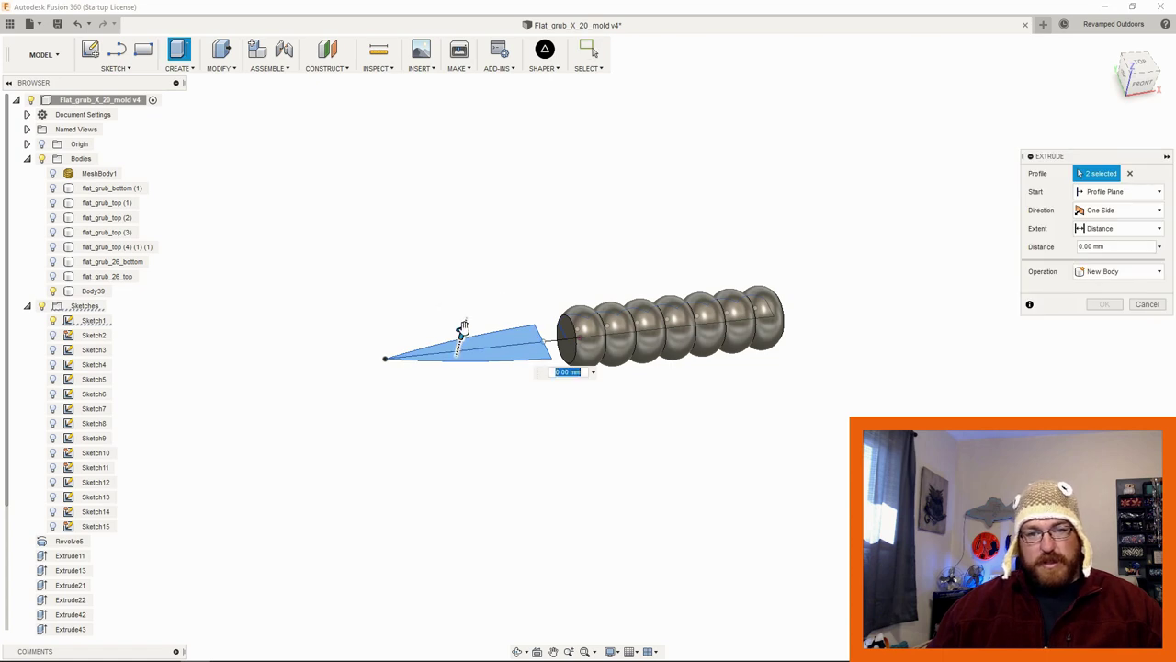
left_click(1119, 209)
left_click(1106, 263)
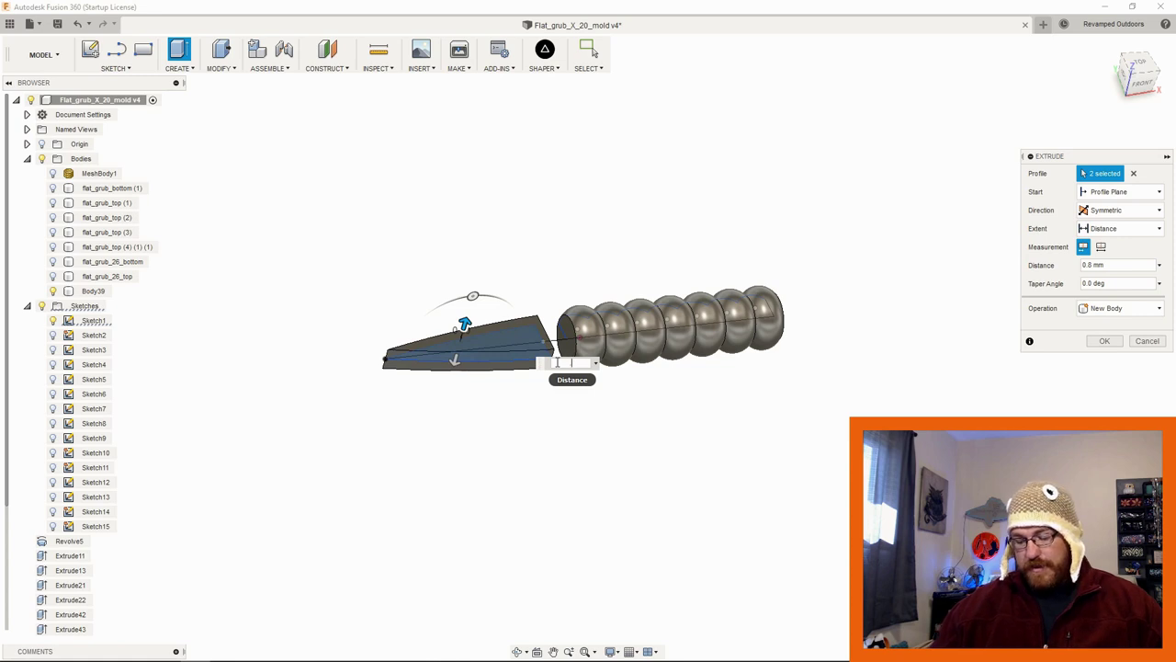
left_click(1105, 340)
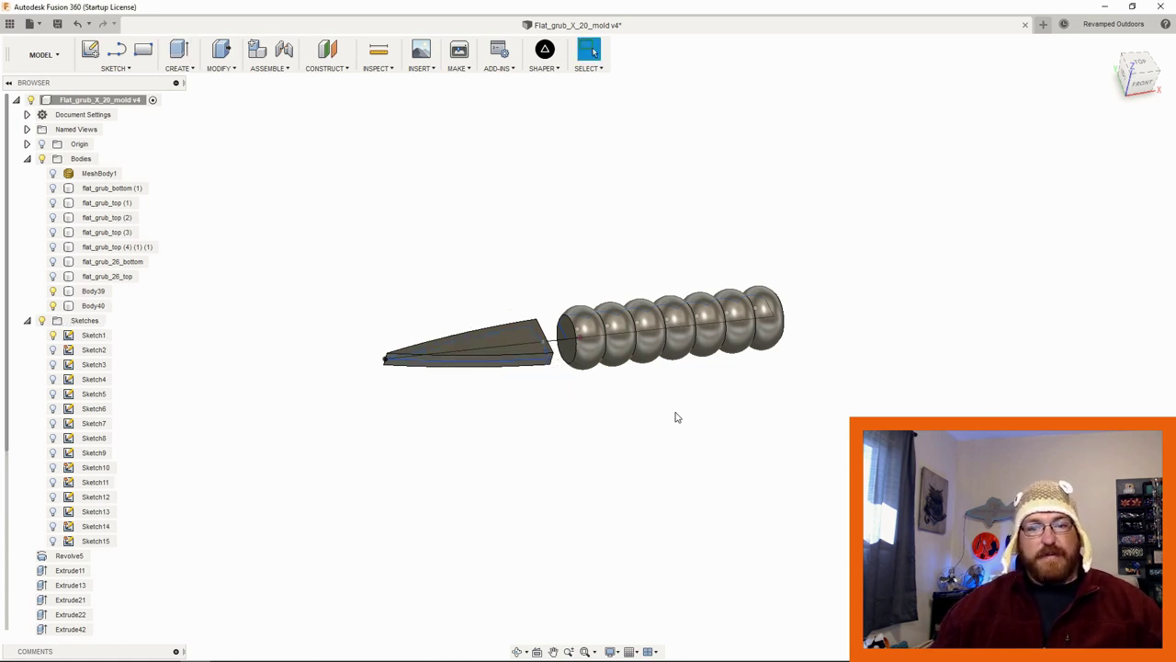
middle_click_drag(675, 408, 588, 367, "shift")
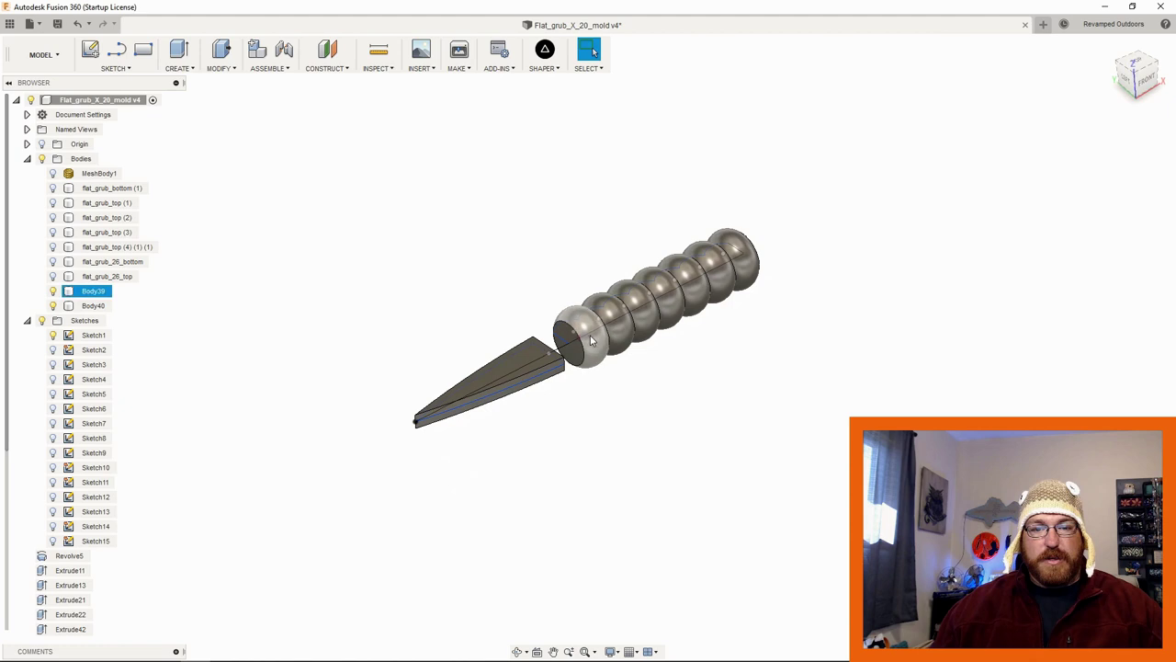
Step: Loft from the rib end face to the wedge end face with Join, merging into Body39
left_click(217, 71)
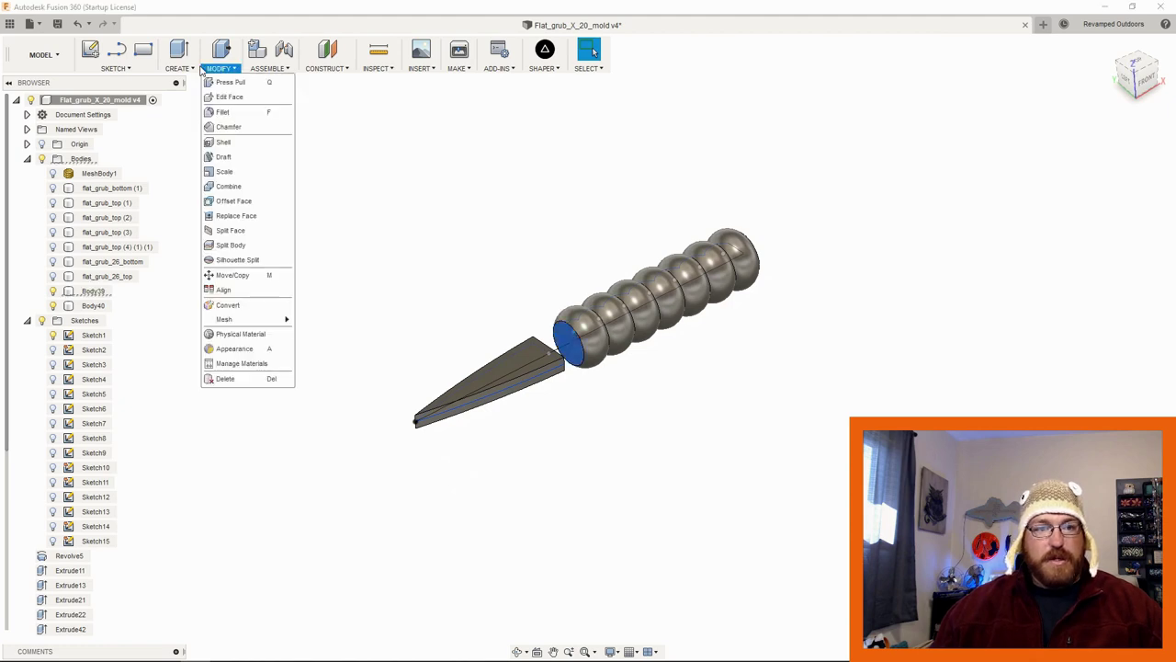
mouse_move(179, 68)
left_click(184, 167)
middle_click_drag(582, 394, 552, 349, "shift")
scroll(542, 365, "up", 5)
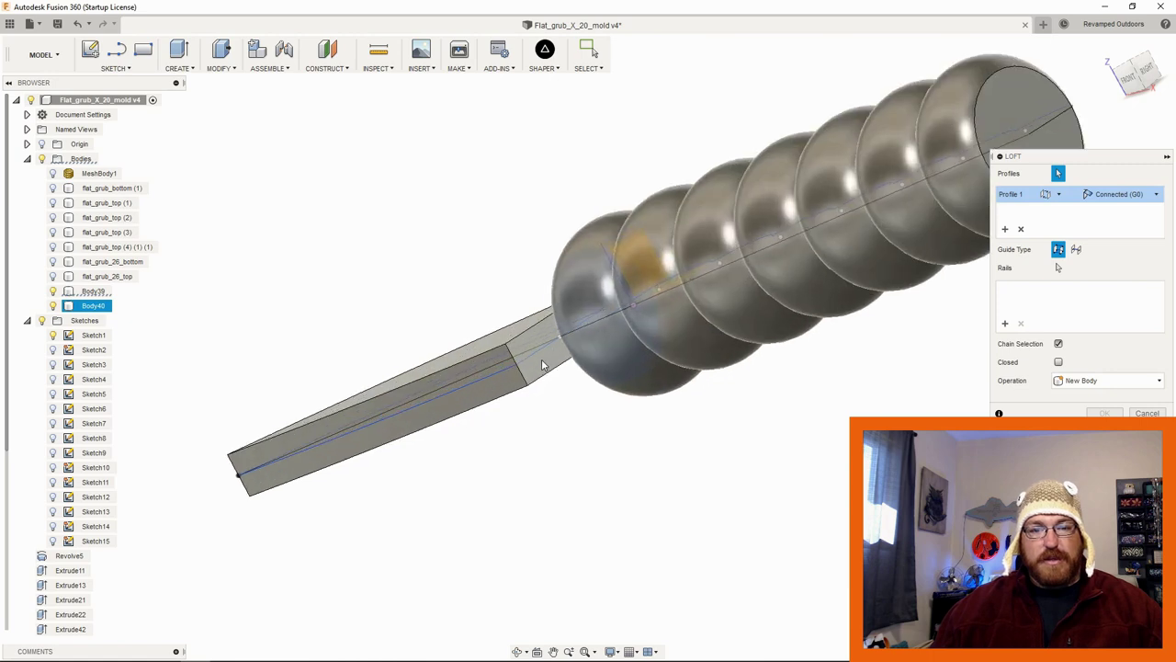
left_click(544, 366)
scroll(512, 478, "down", 4)
middle_click_drag(527, 463, 660, 441, "shift")
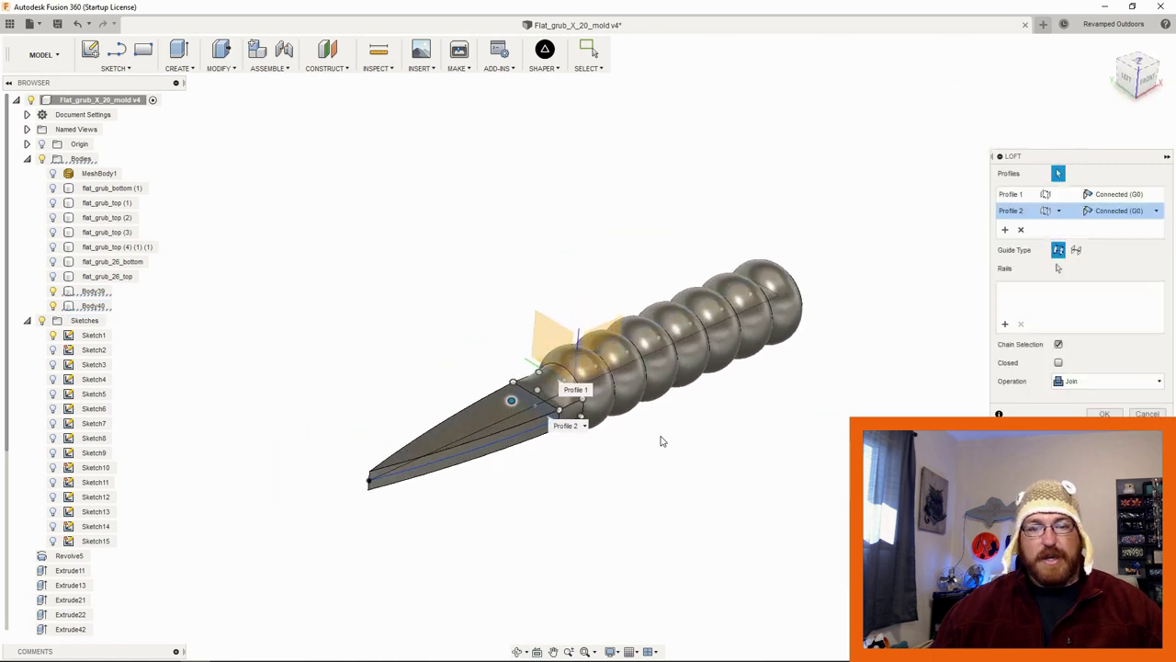
left_click(1104, 414)
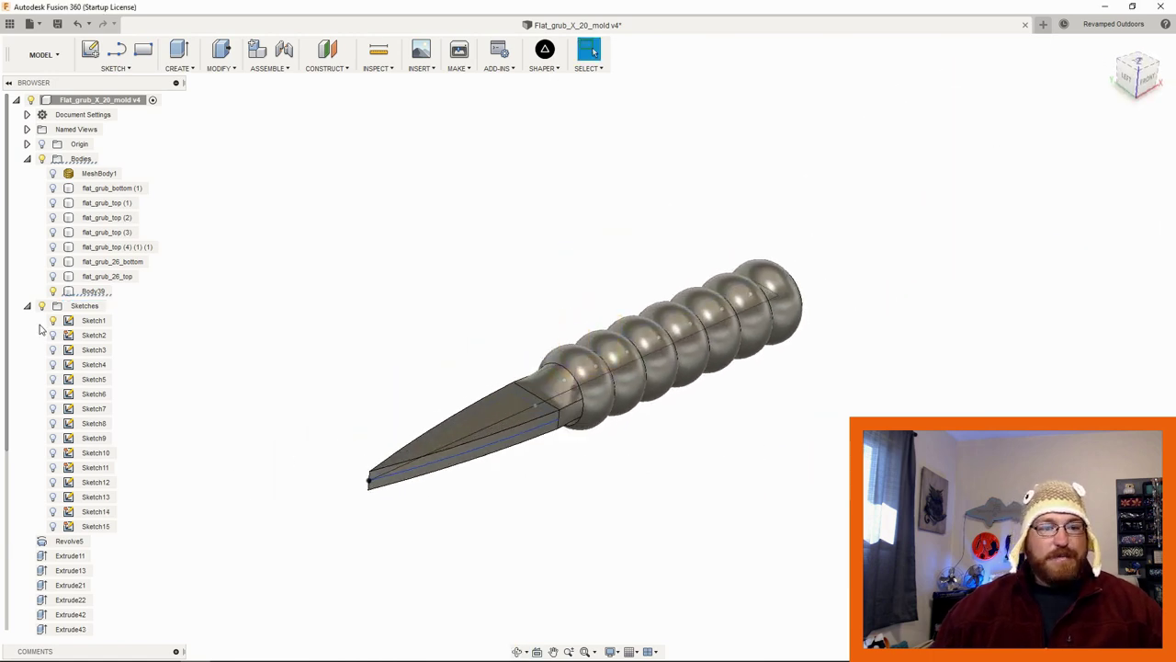
middle_click_drag(748, 508, 585, 443, "shift")
scroll(665, 362, "up", 5)
middle_click_drag(667, 318, 787, 335, "shift")
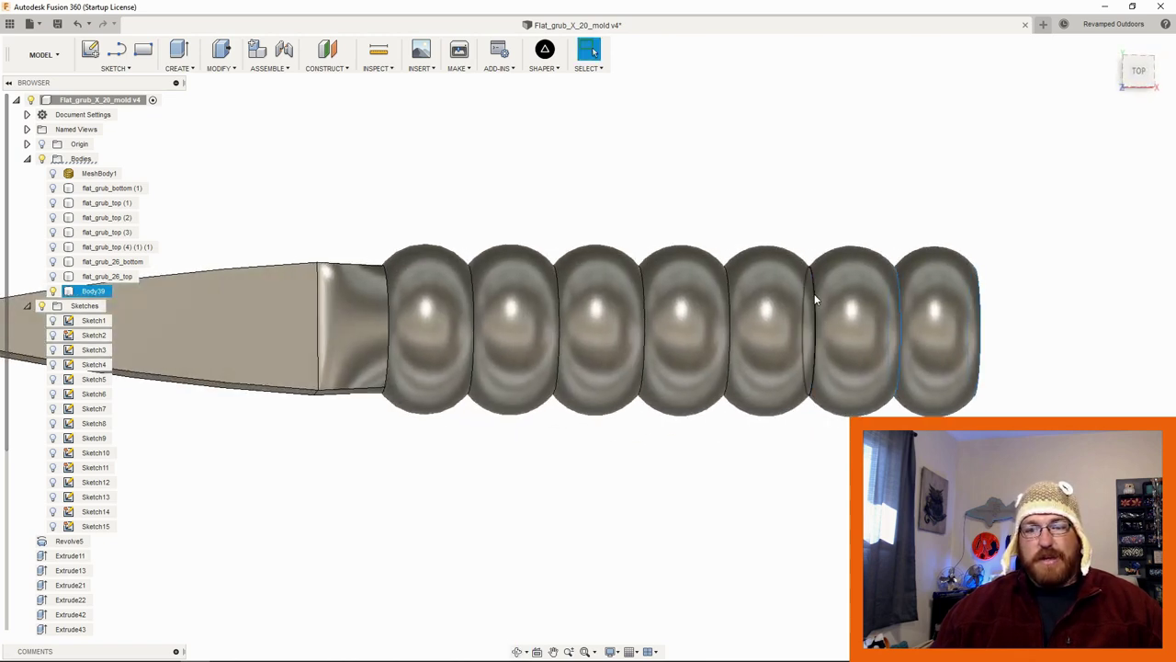
left_click(722, 378)
key("f")
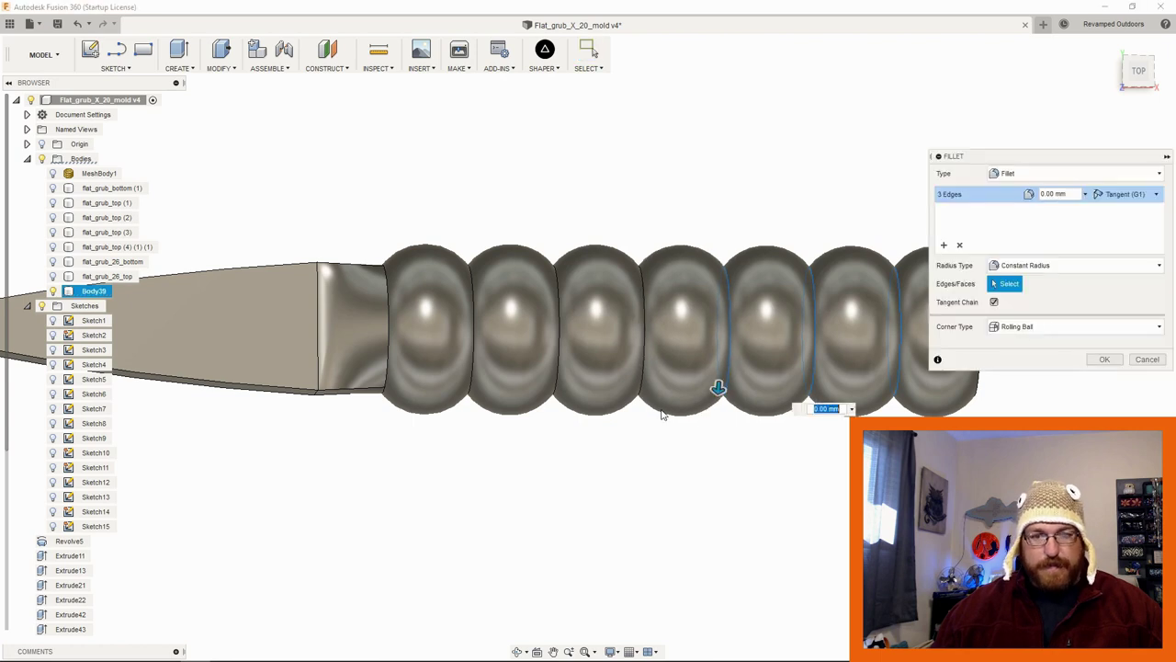
left_click_drag(718, 386, 717, 399)
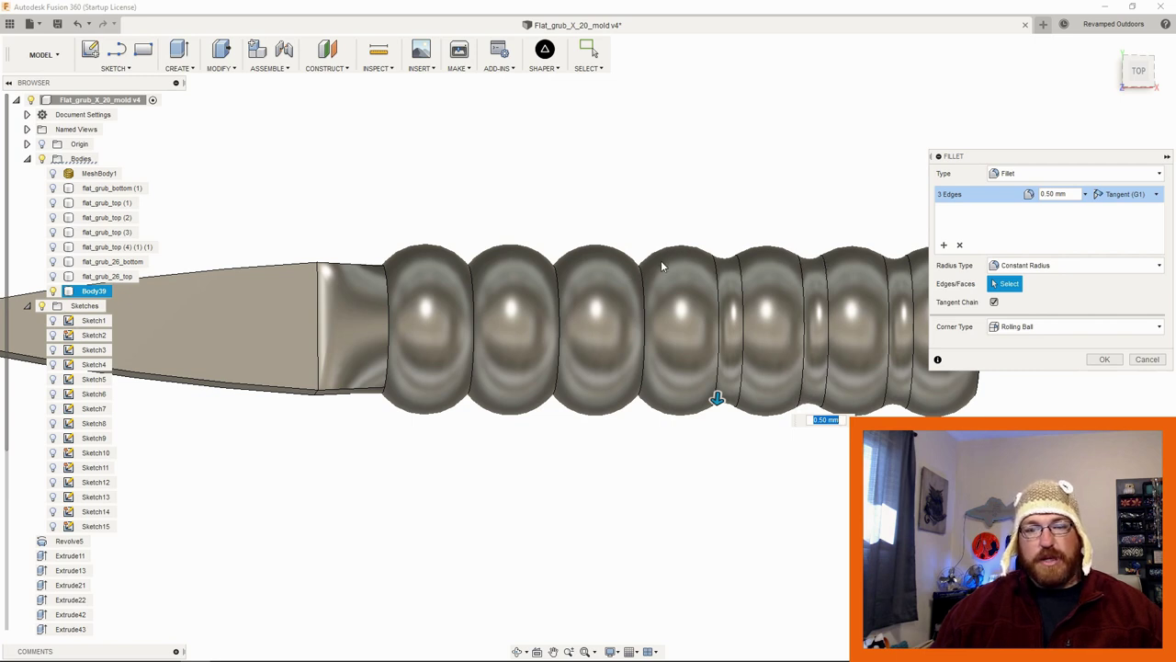
left_click(1147, 360)
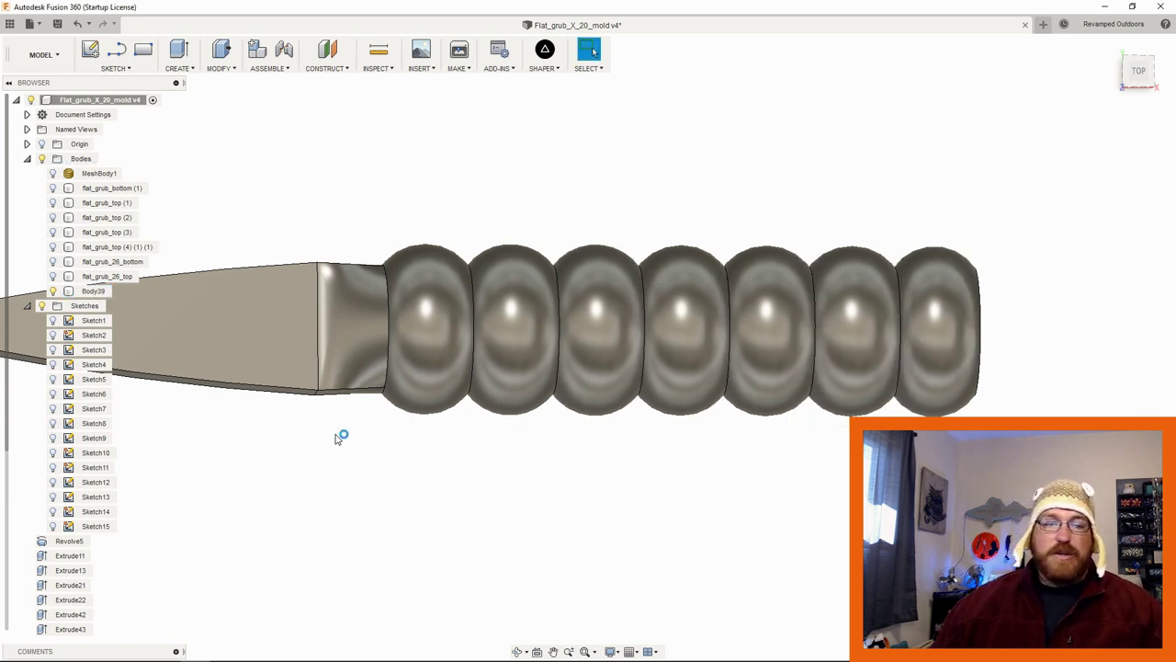
middle_click_drag(323, 506, 534, 506, "shift")
scroll(534, 505, "down", 5)
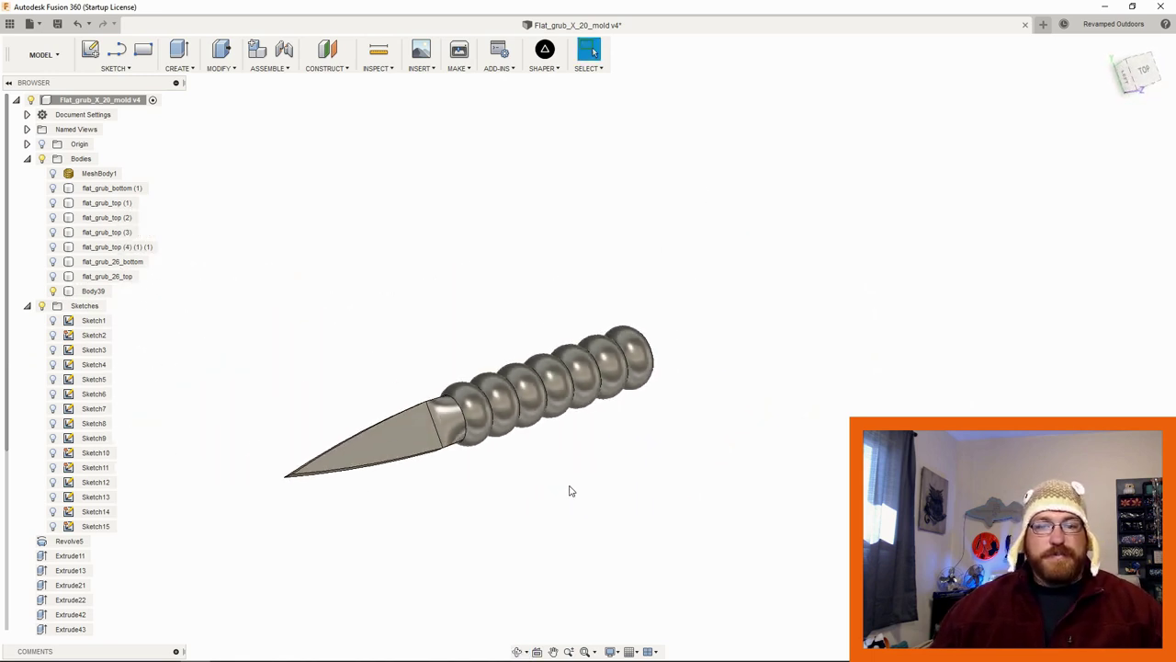
left_click(1144, 72)
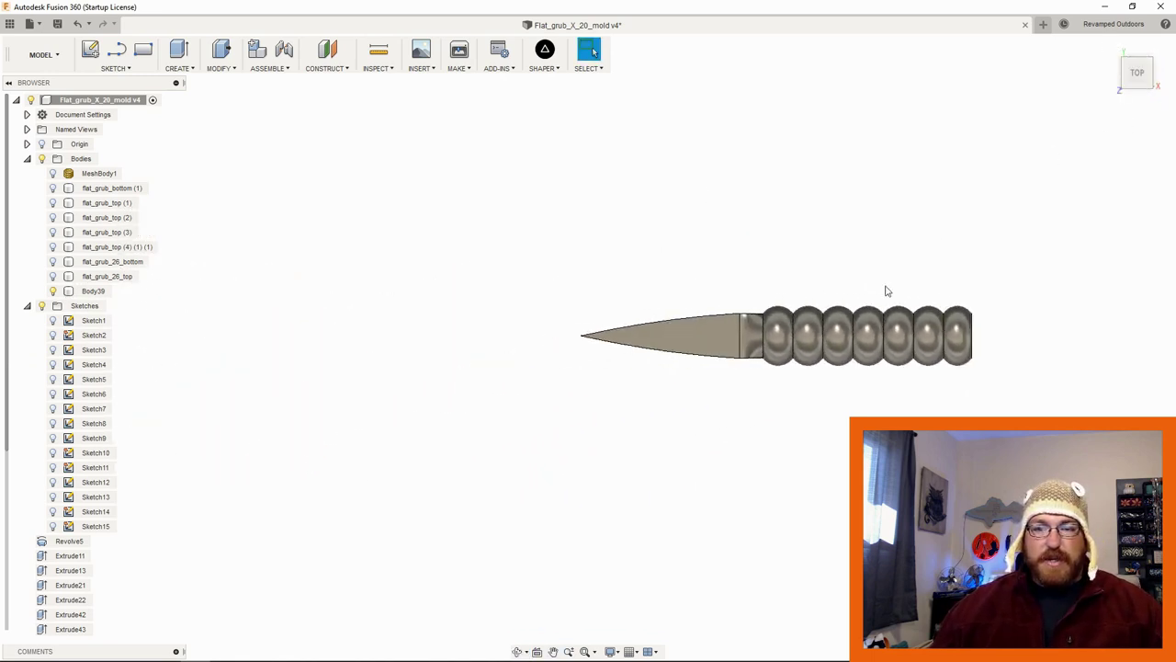
middle_click_drag(886, 291, 876, 349)
scroll(836, 358, "down", 3)
middle_click_drag(790, 370, 732, 386)
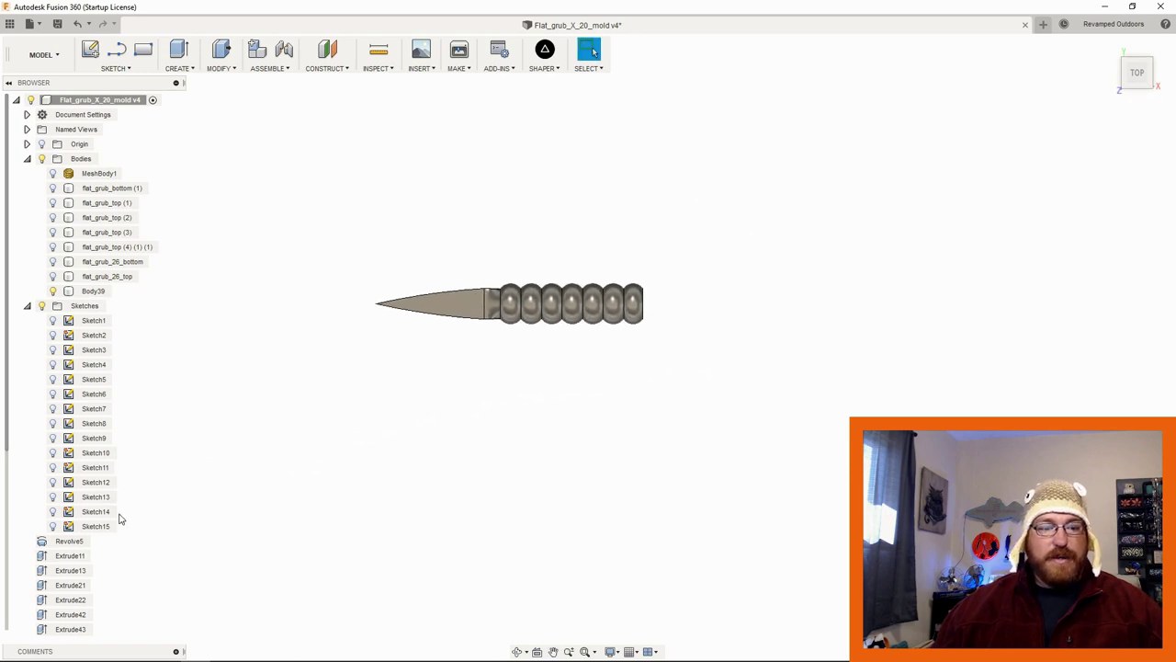
left_click(53, 277)
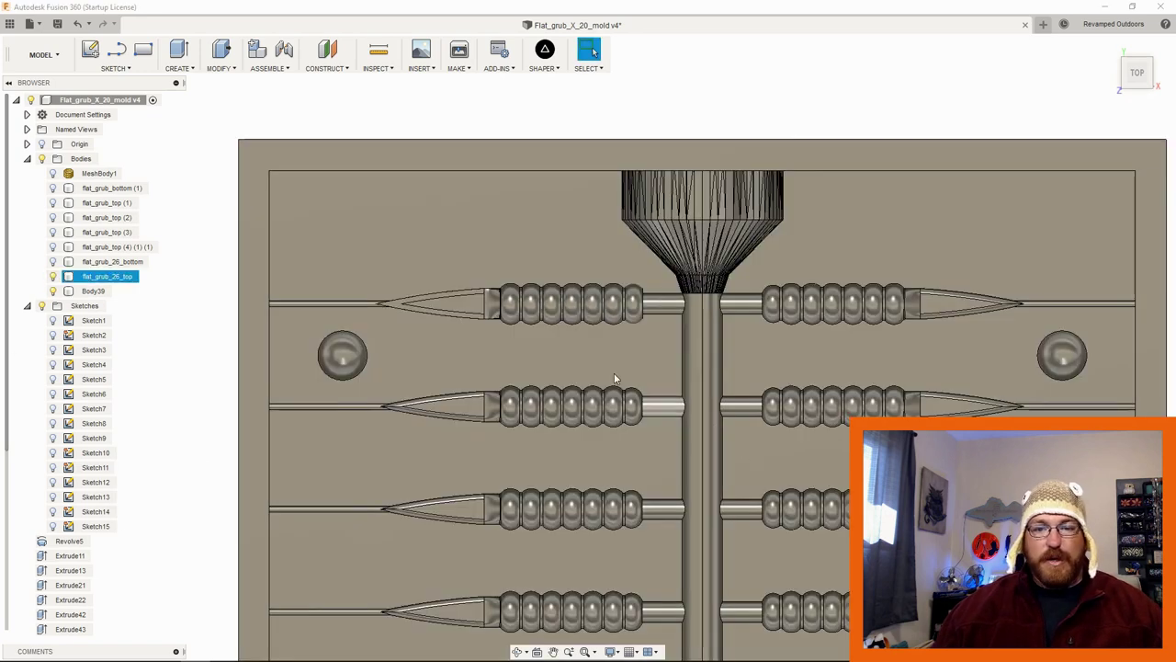
left_click(96, 275)
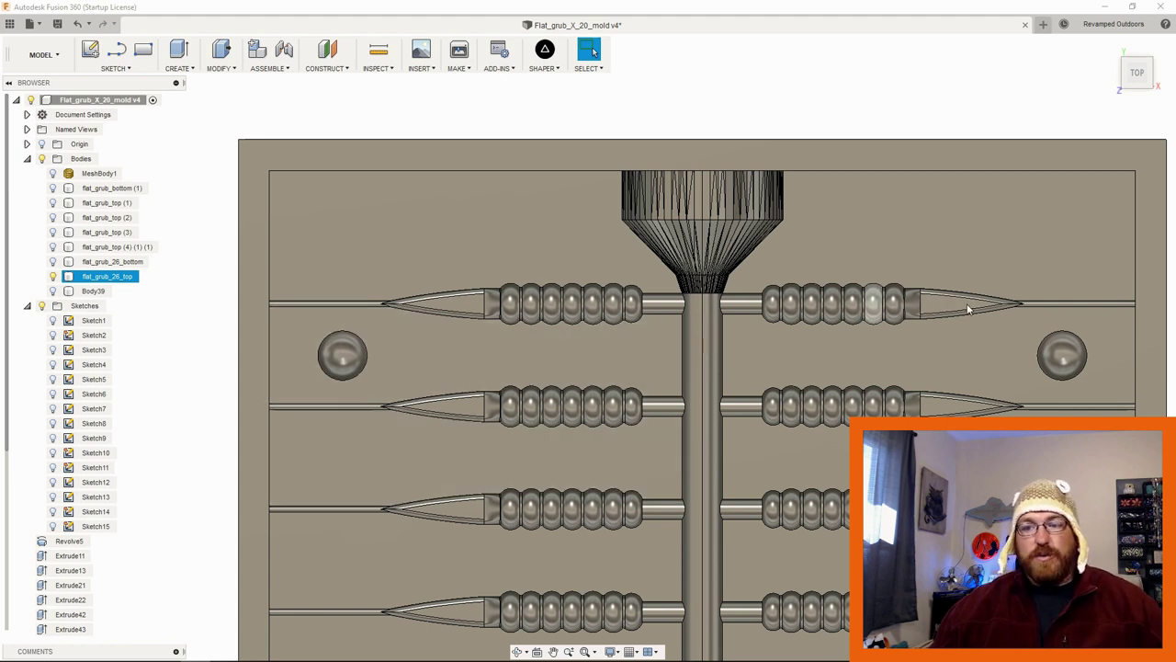
left_click(54, 277)
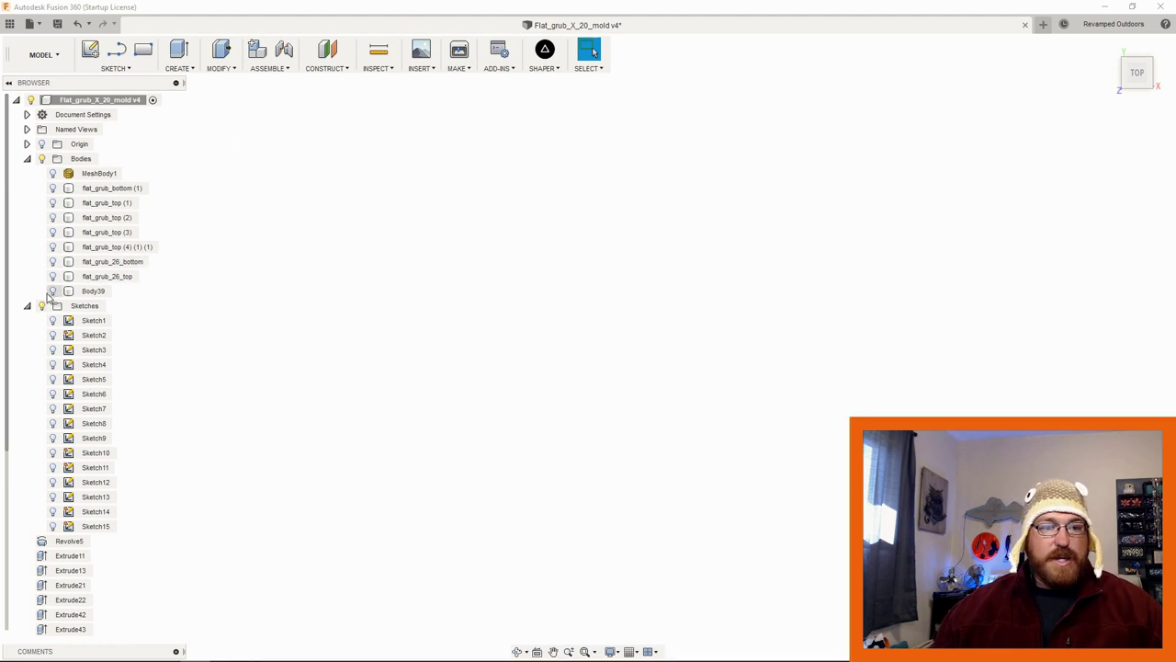
middle_click_drag(388, 354, 504, 349)
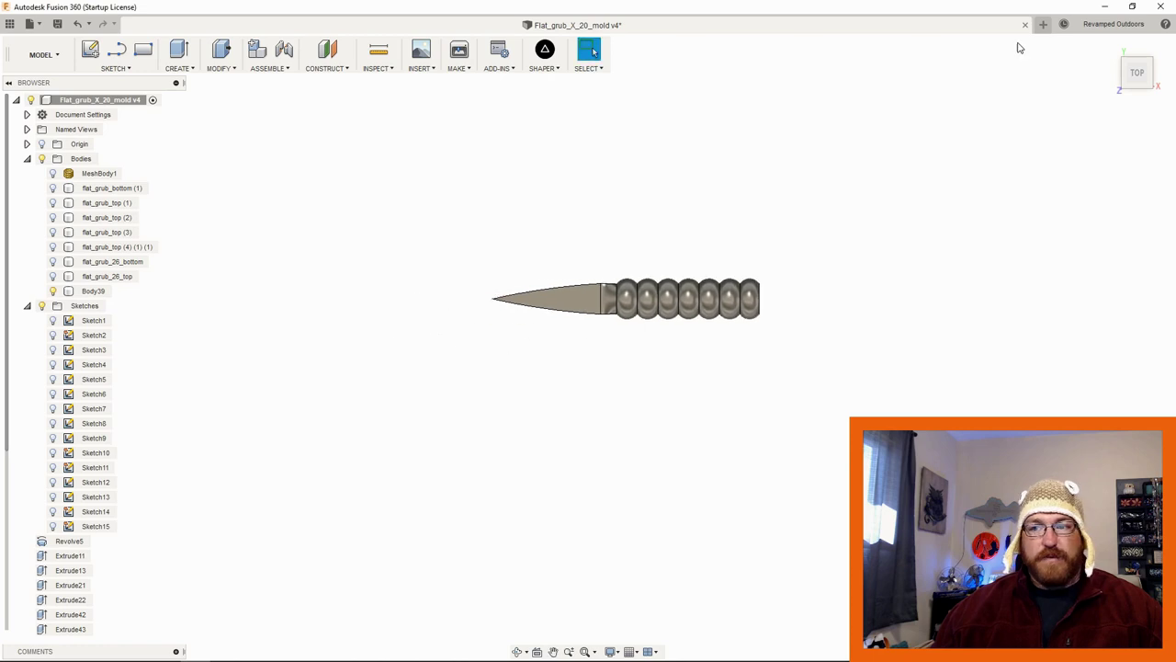
Step: In a new sketch, draw a straight line outward from the grub's tail tip
left_click(115, 68)
left_click(117, 81)
left_click(668, 258)
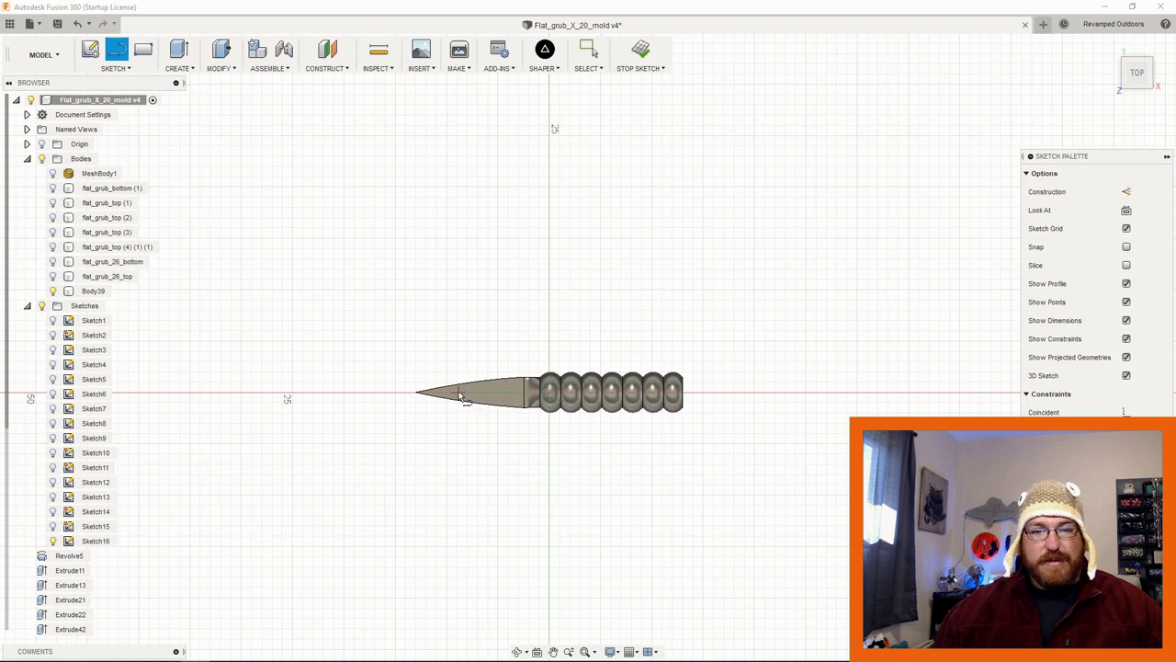
left_click(415, 393)
left_click(280, 393)
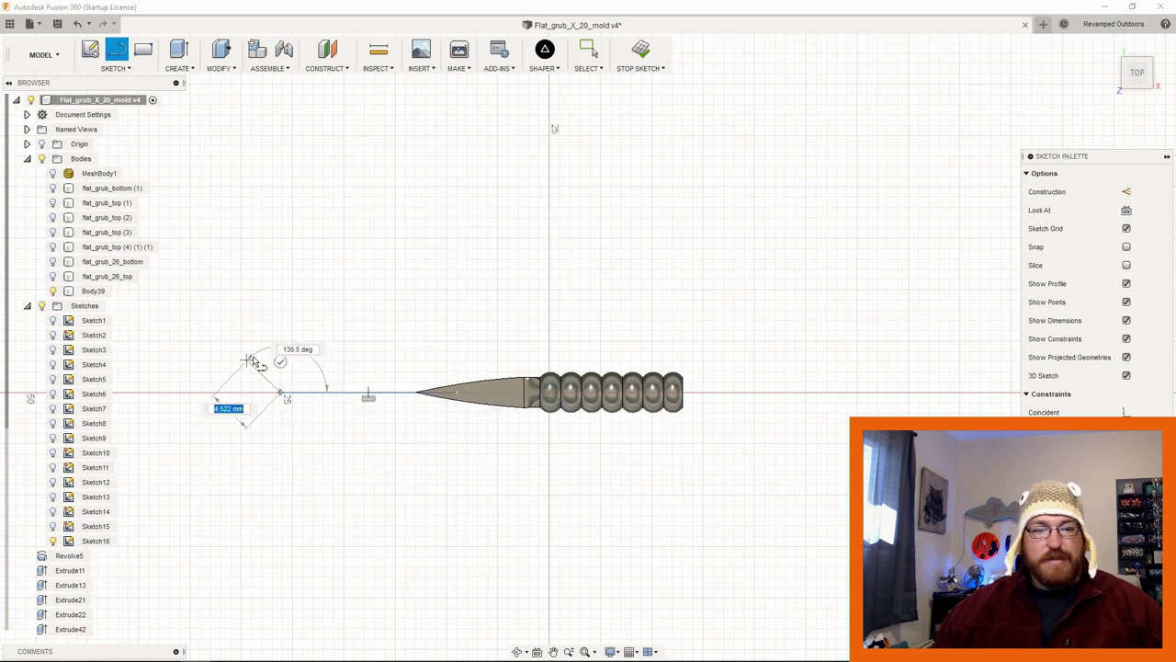
key("Escape")
middle_click_drag(367, 327, 567, 199)
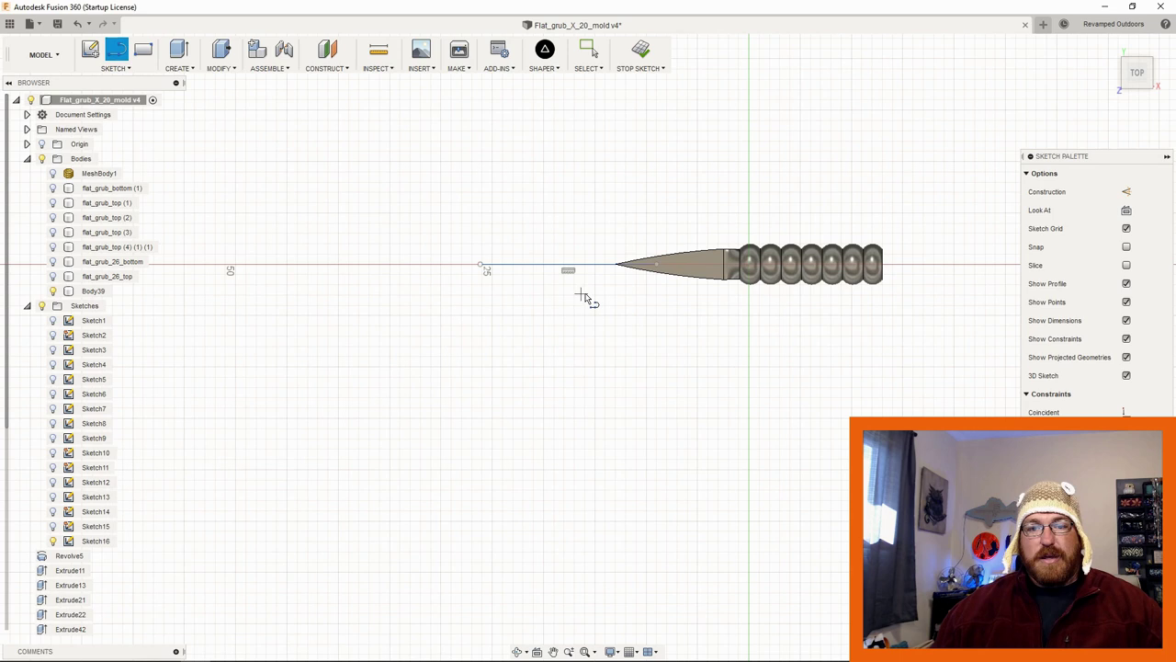
Step: Create a 0.8 mm pipe along that line, joined to the grub body
left_click(127, 68)
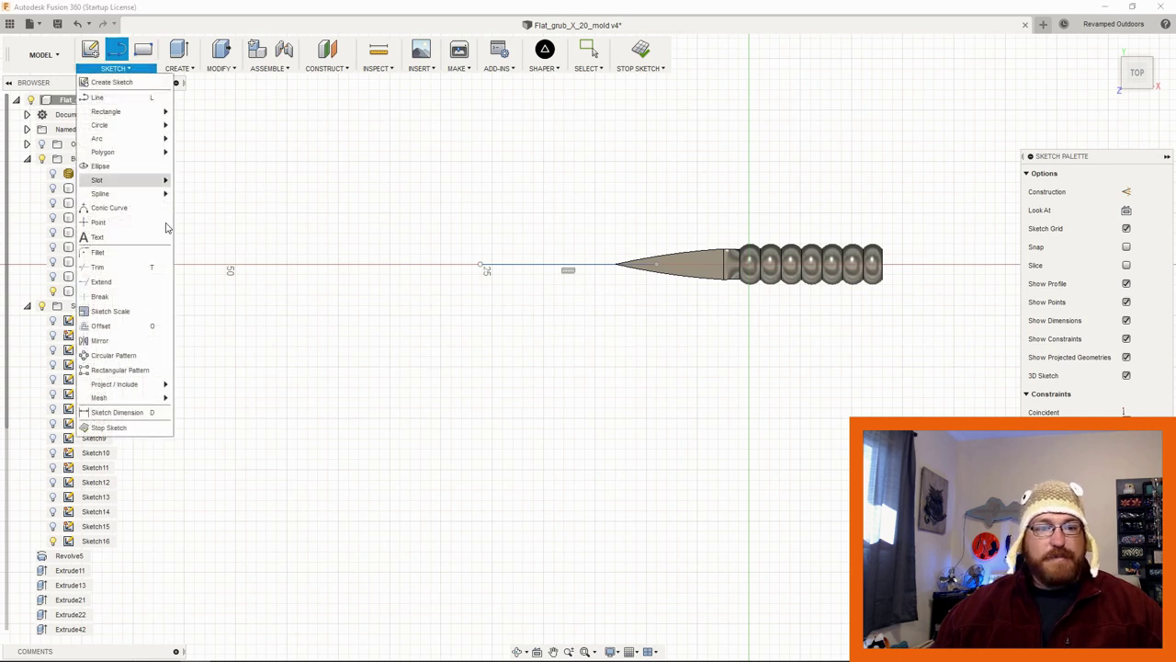
left_click(177, 69)
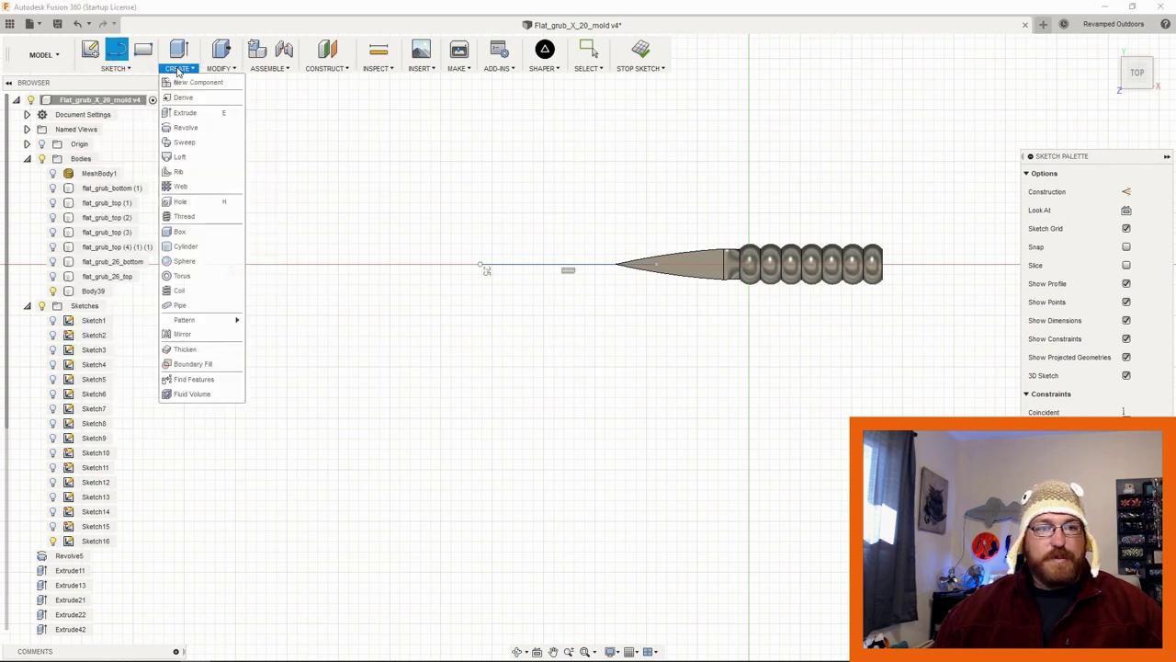
left_click(180, 304)
left_click(452, 306)
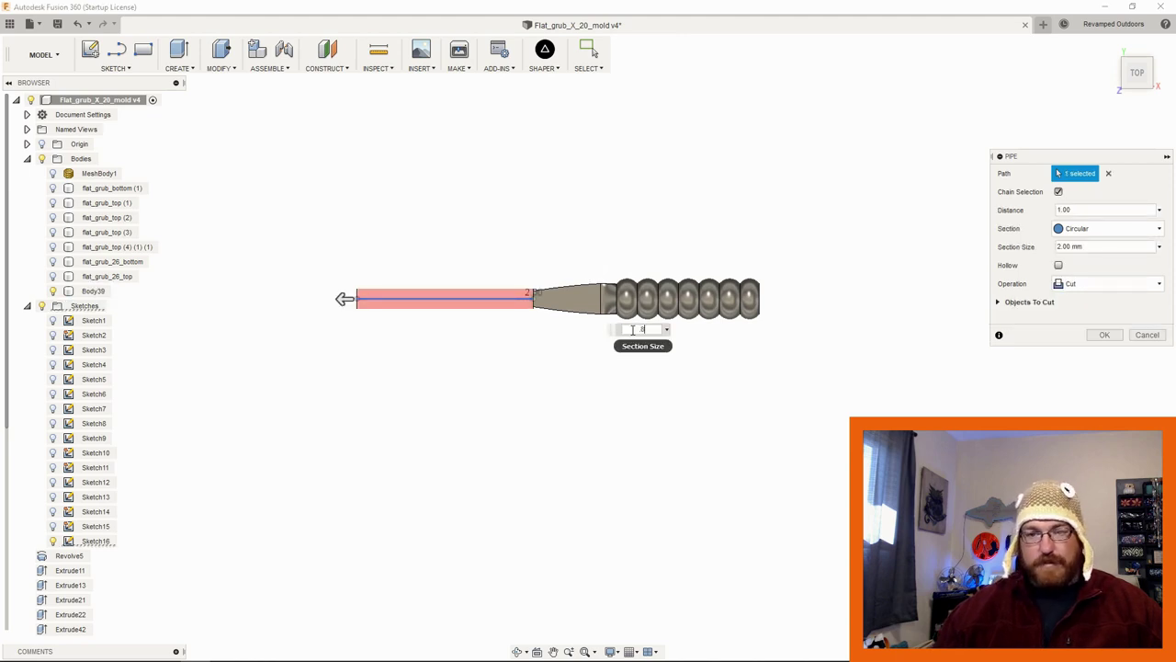
key("Return")
left_click(1094, 284)
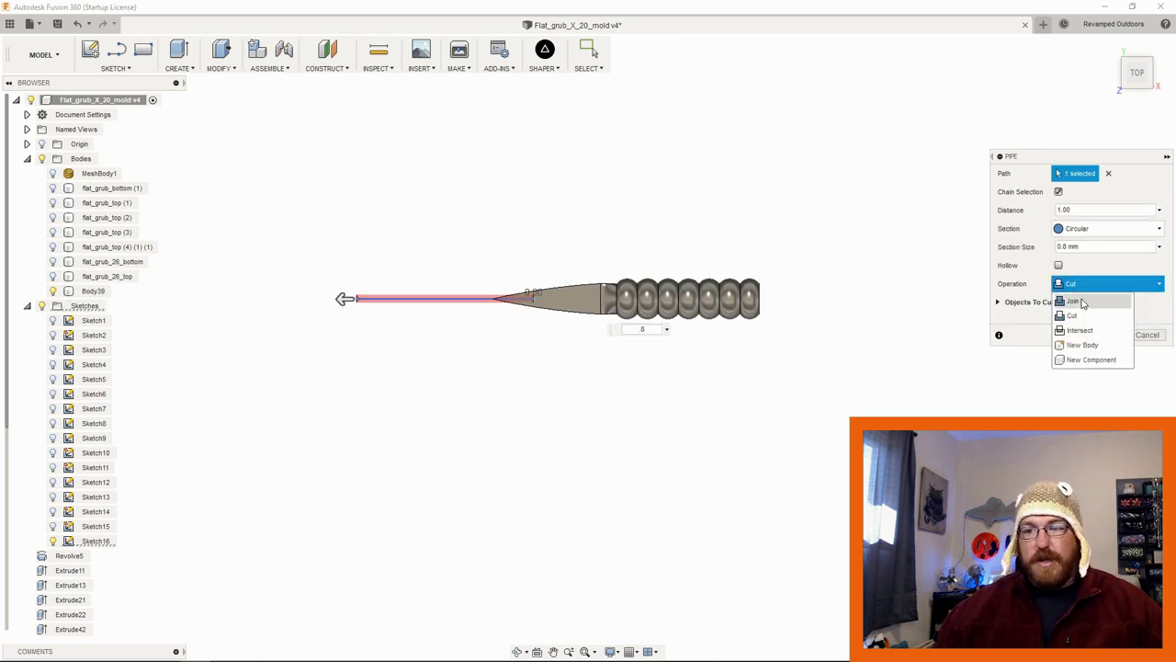
left_click(1084, 296)
left_click(1101, 316)
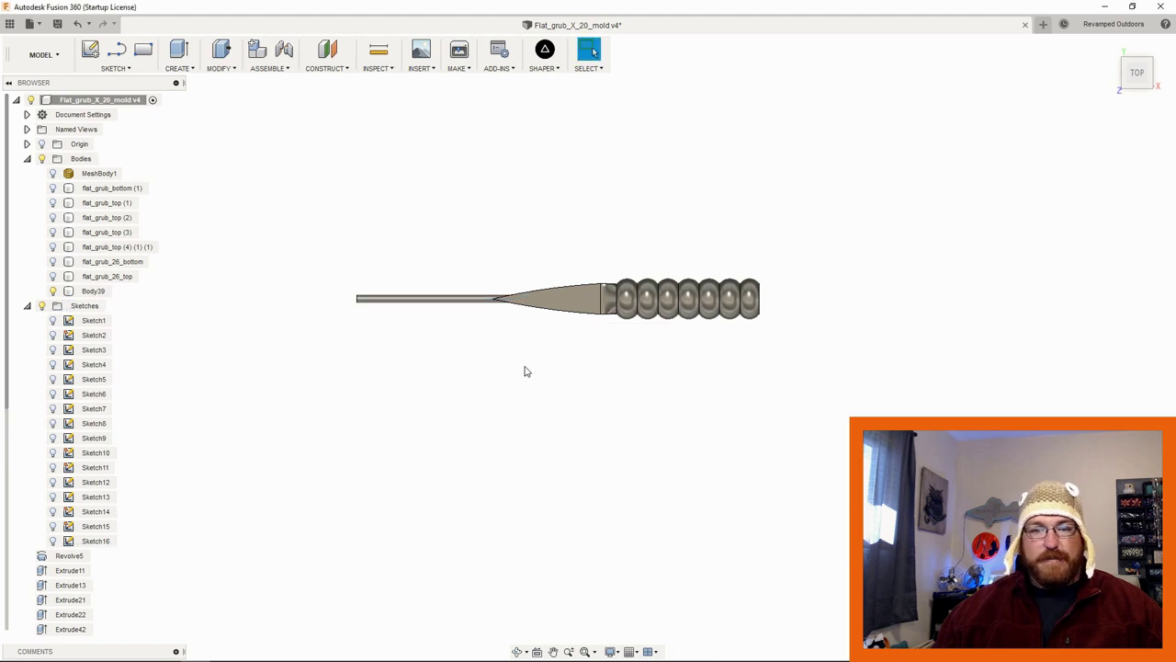
scroll(528, 371, "down", 1)
middle_click_drag(677, 396, 631, 383)
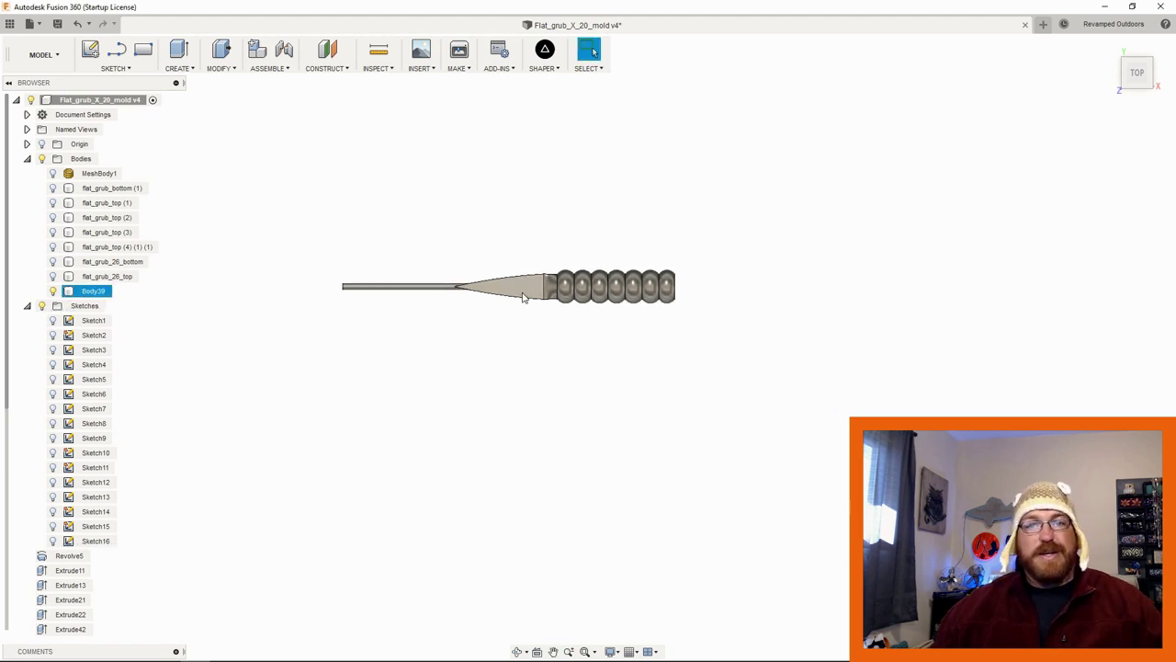
Step: On the horizontal plane, draw a line right from the grub's end, then down
left_click(116, 50)
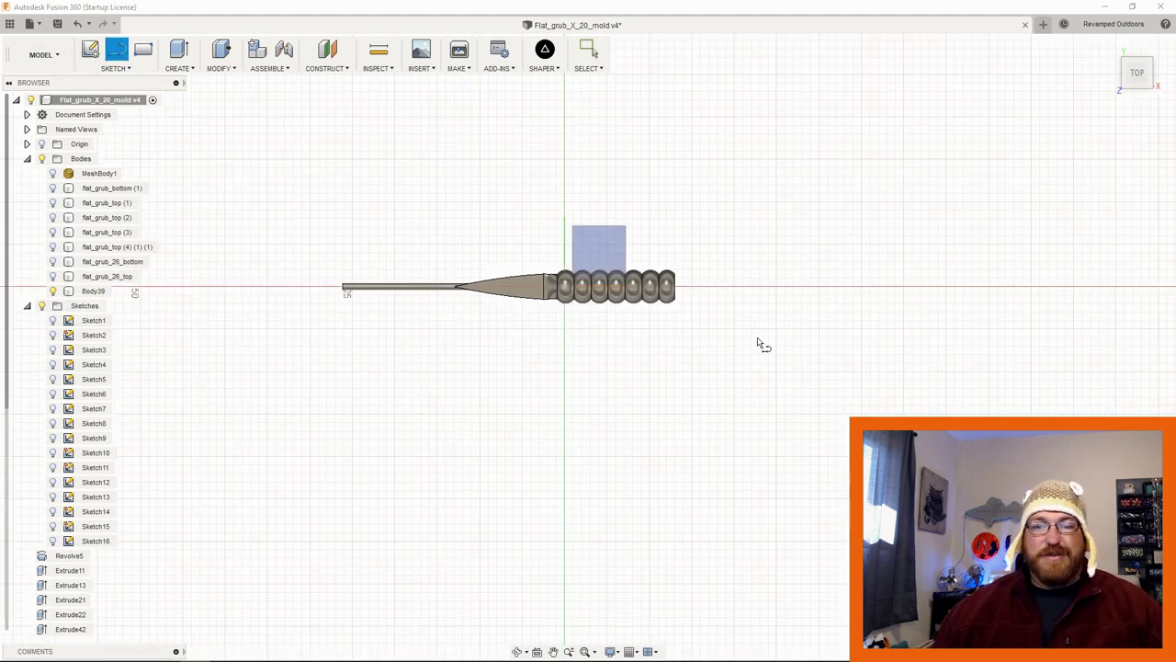
left_click(578, 272)
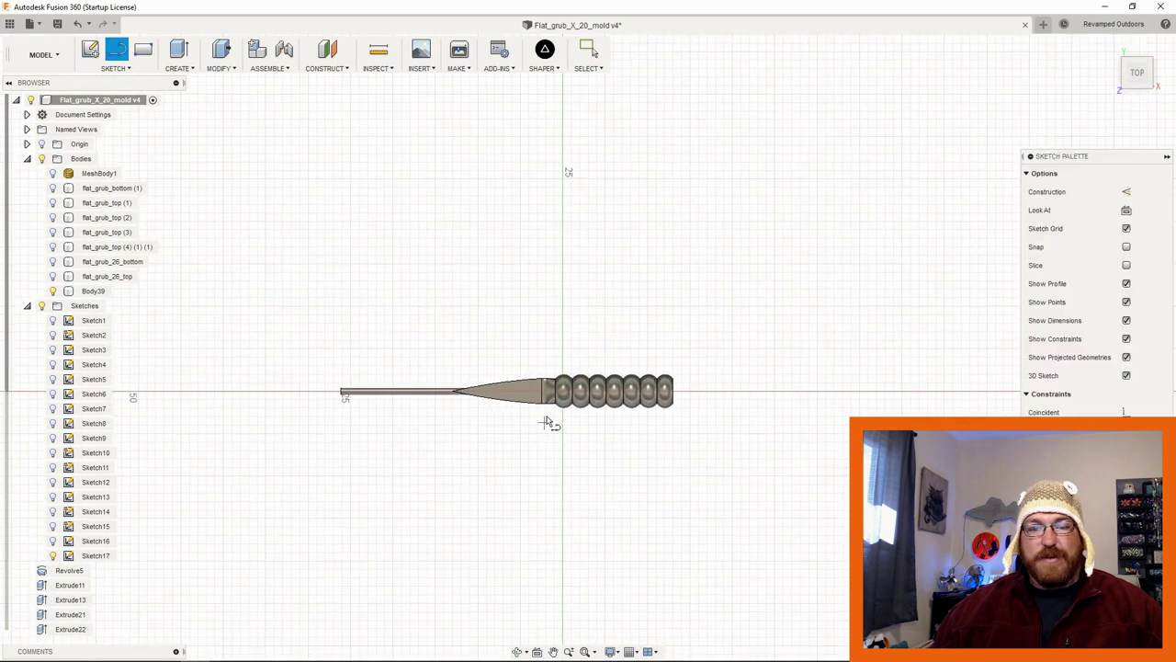
left_click(644, 393)
left_click(749, 393)
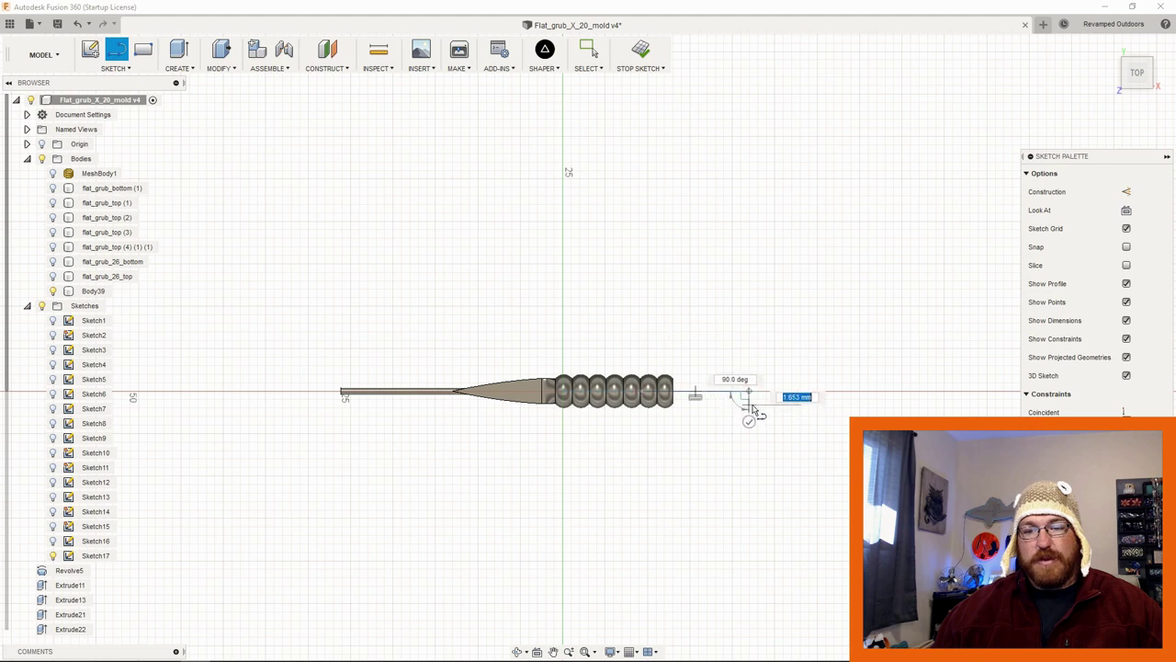
scroll(747, 402, "down", 3)
middle_click_drag(748, 402, 716, 276)
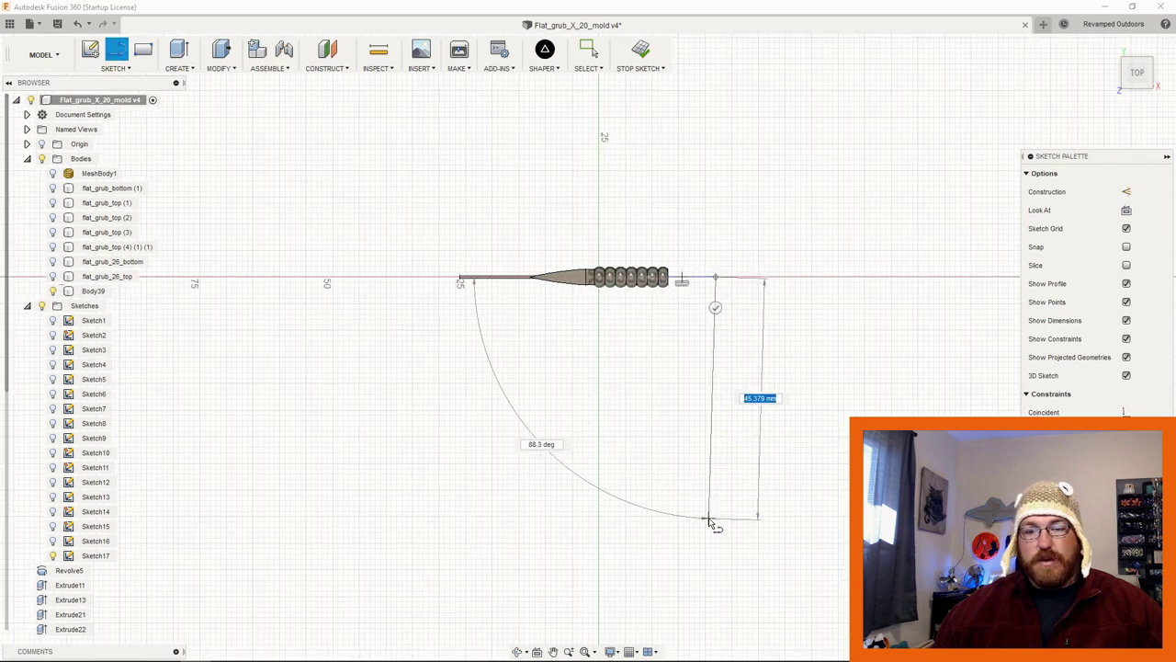
left_click(716, 522)
key("Escape")
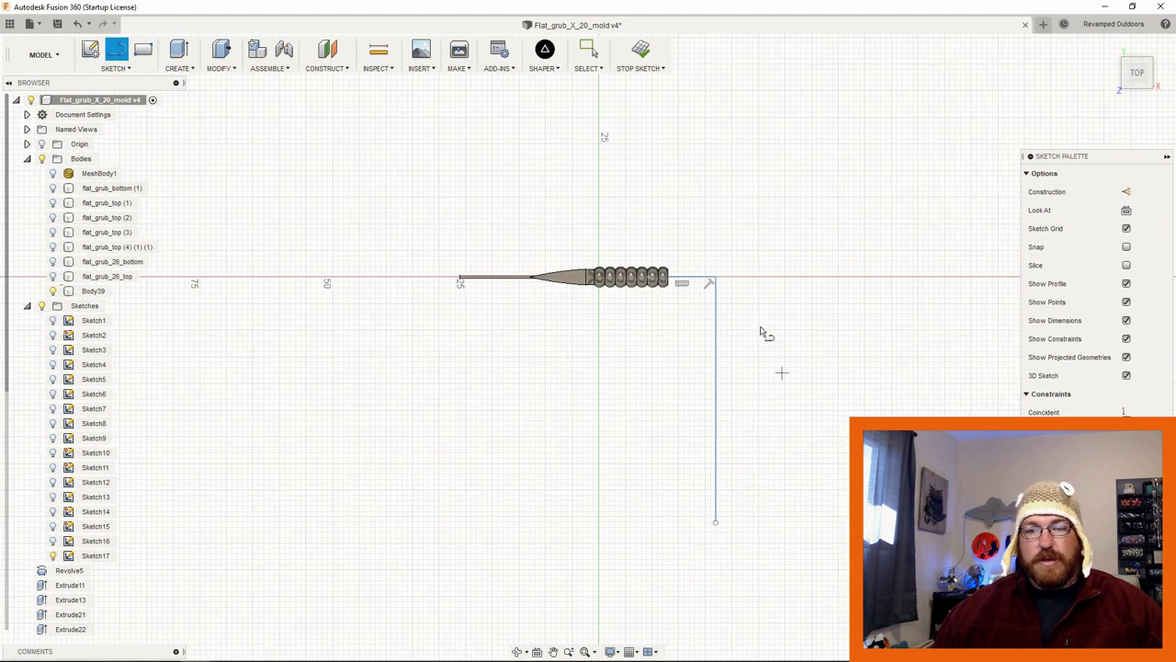
Step: Hide Body39 and Sketch17, and show the flat_grub_26_top mold half
left_click(53, 290)
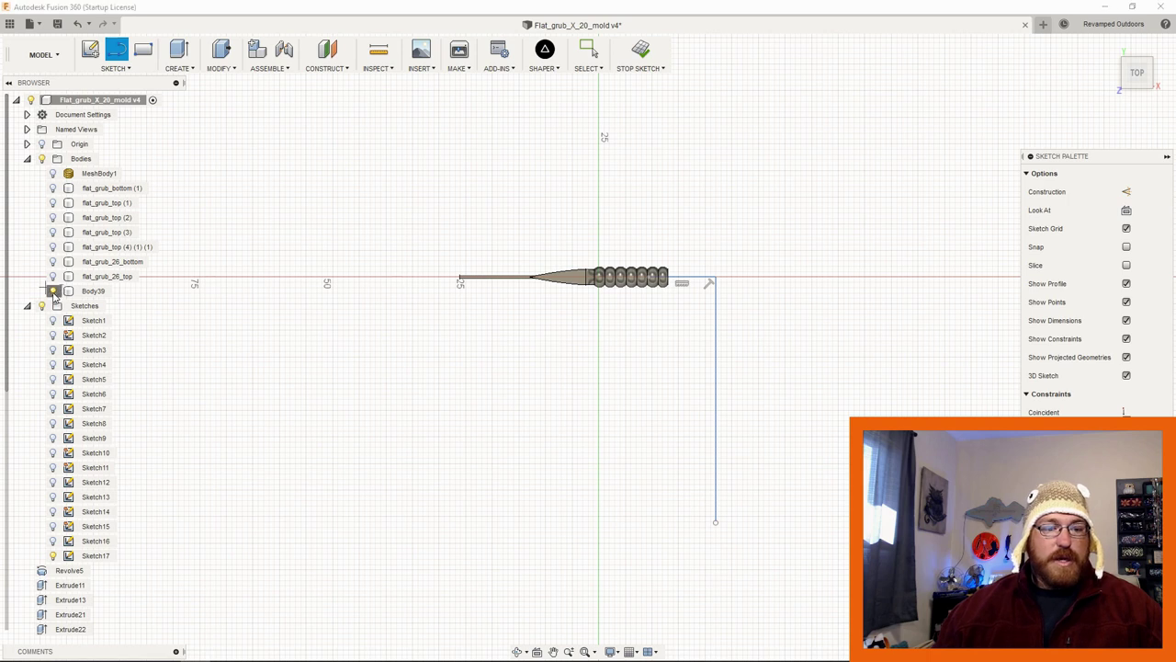
left_click(52, 556)
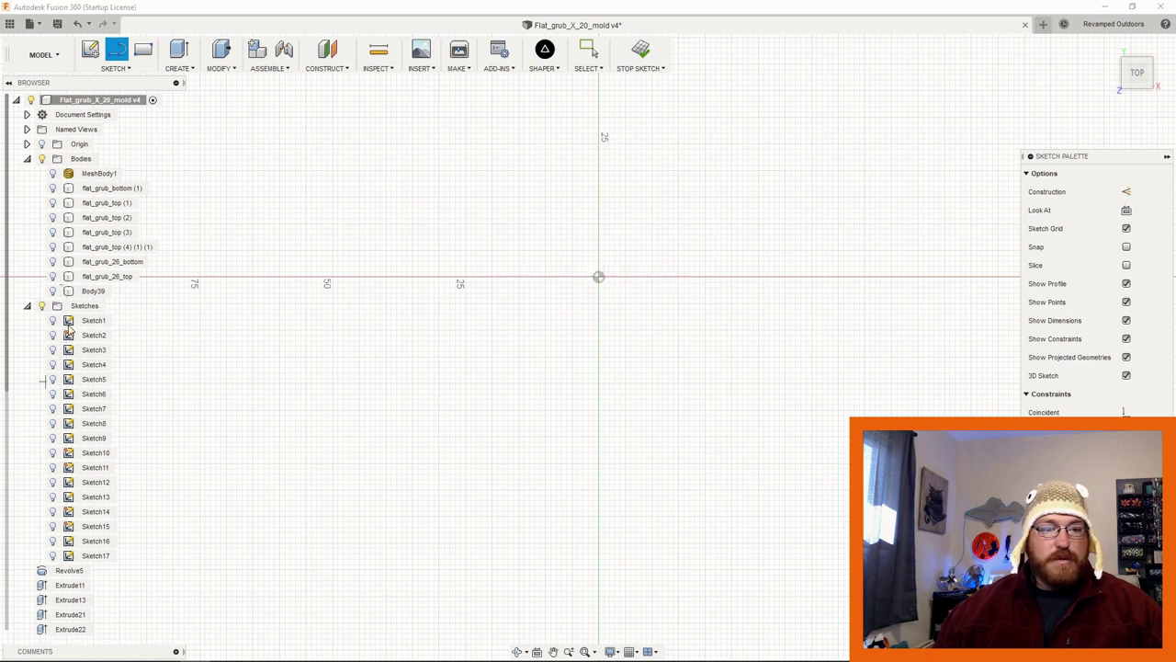
left_click(53, 277)
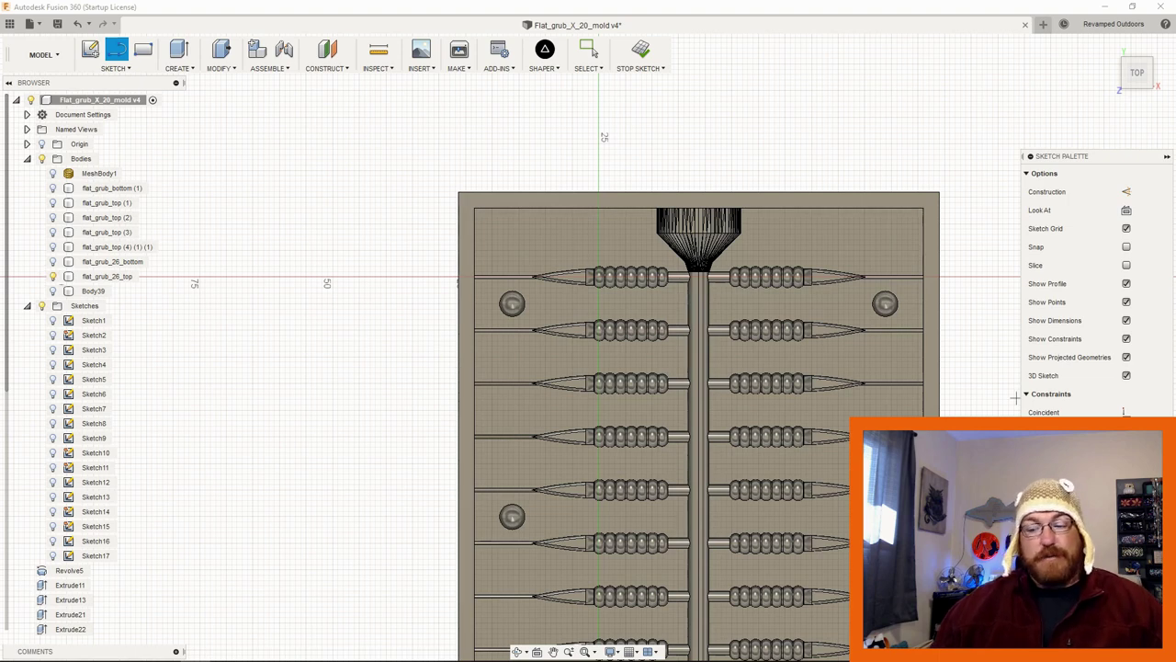
Step: Finish the sketch and select flat_grub_26_top to inspect the whole mold
left_click(640, 50)
scroll(669, 288, "up", 5)
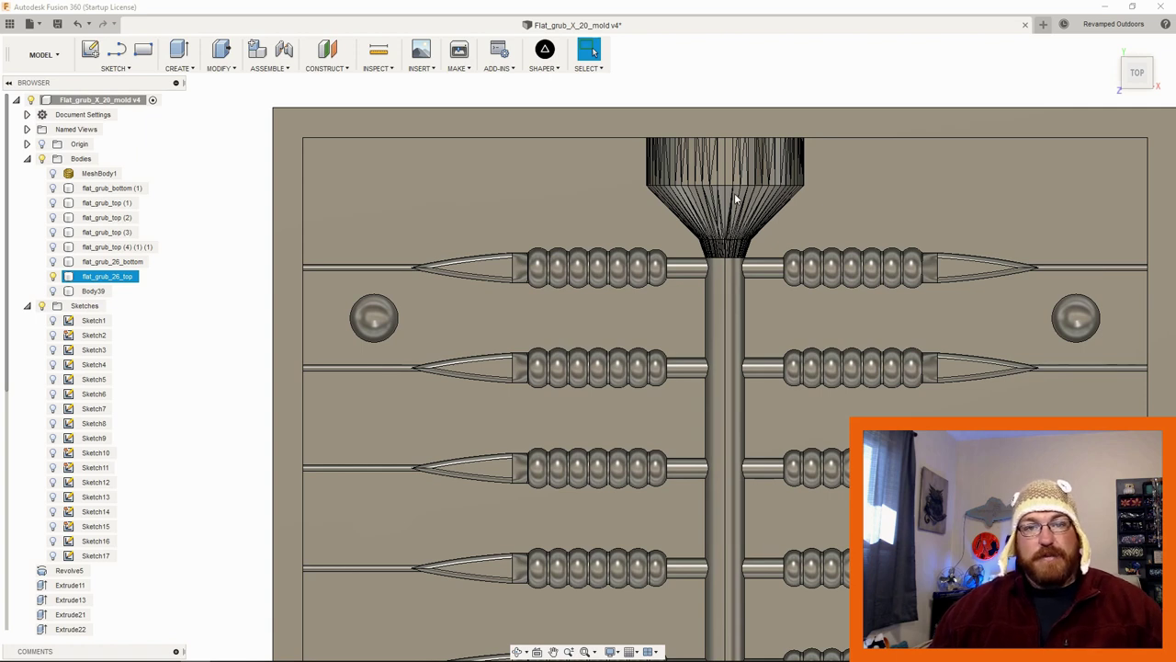
key("Escape")
left_click(181, 69)
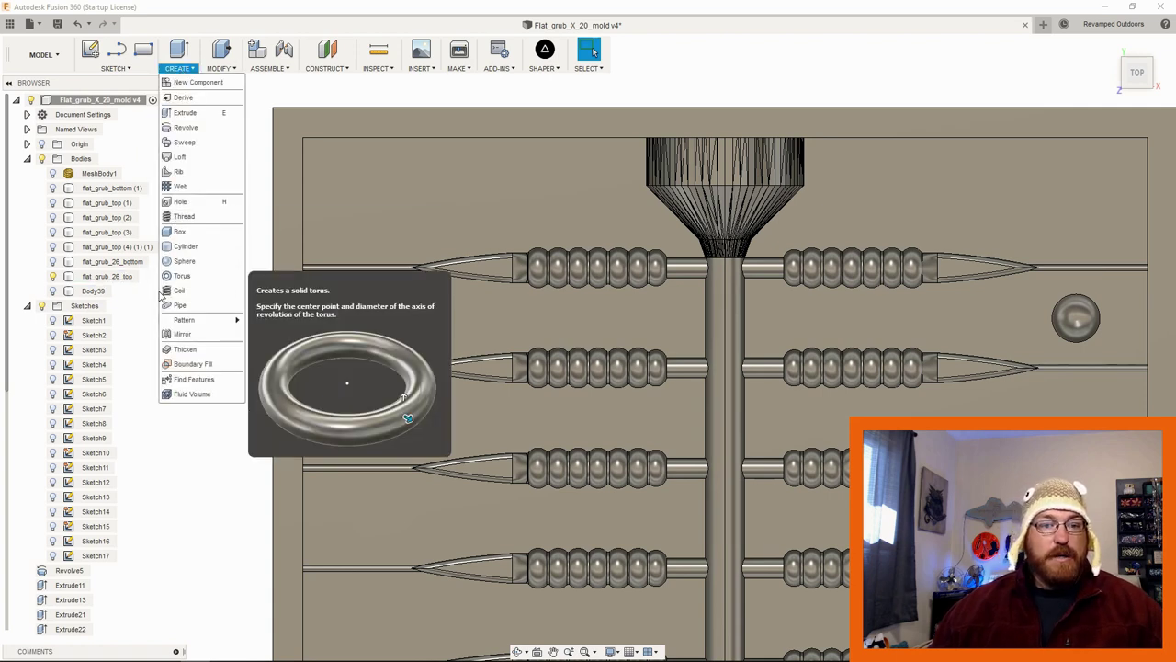
left_click(810, 156)
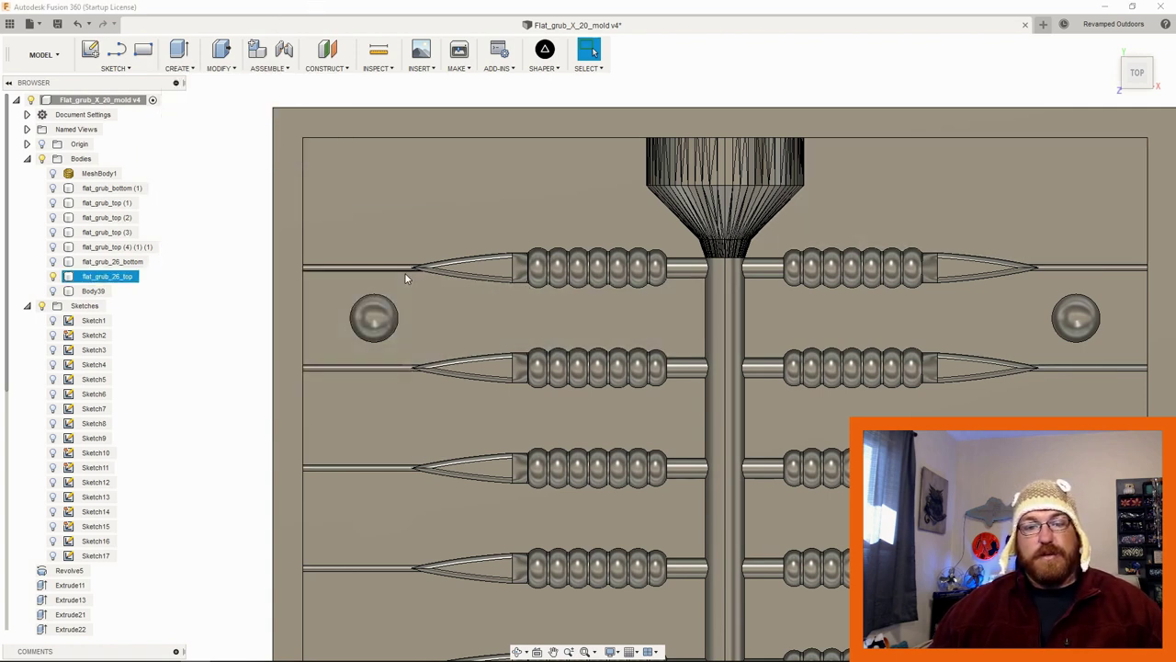
scroll(789, 298, "down", 5)
middle_click_drag(789, 298, 709, 204)
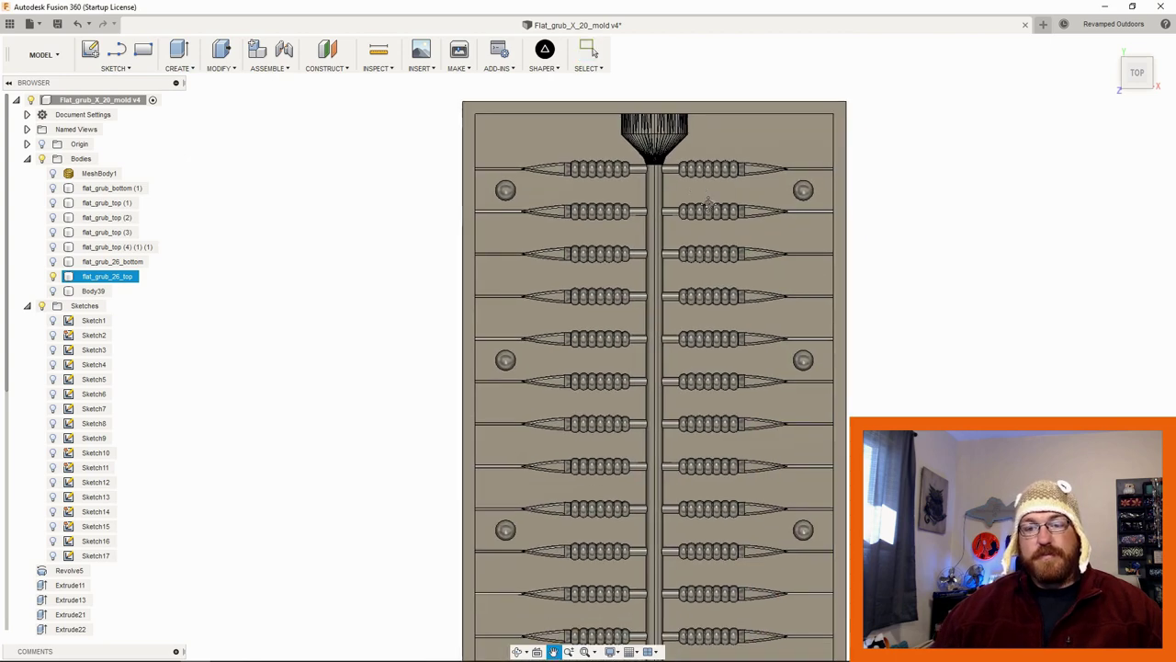
Step: Hide the mold, select Body39, and copy-paste it with Ctrl+C/Ctrl+V
left_click(53, 275)
left_click(53, 290)
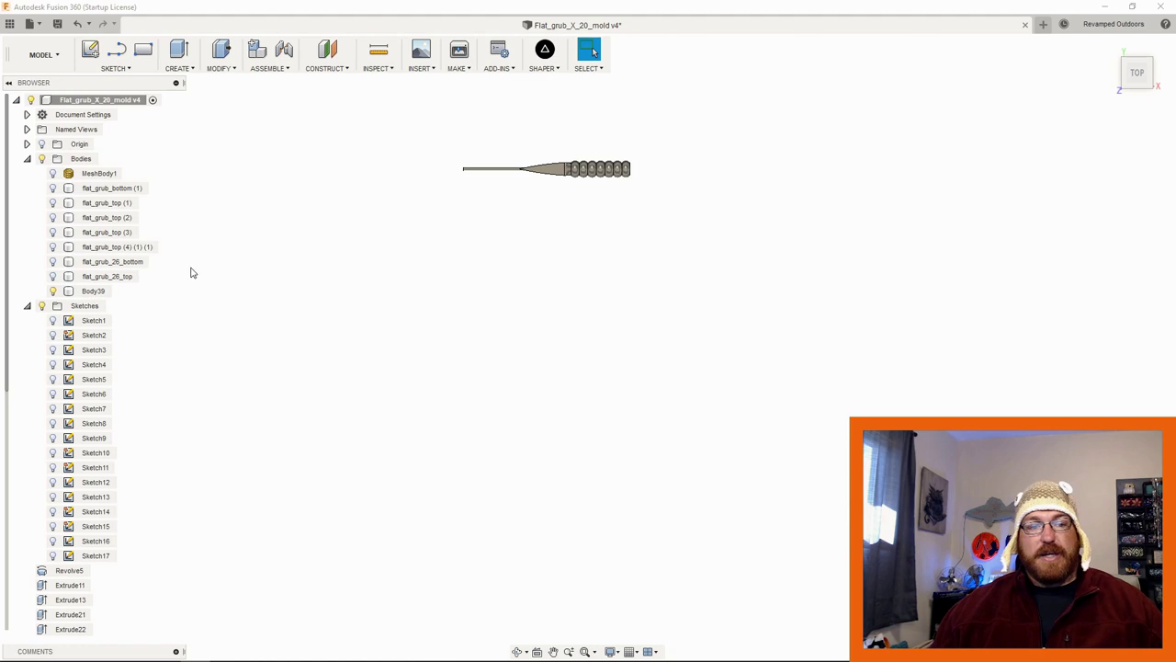
left_click(92, 291)
key("ctrl+c")
key("ctrl+v")
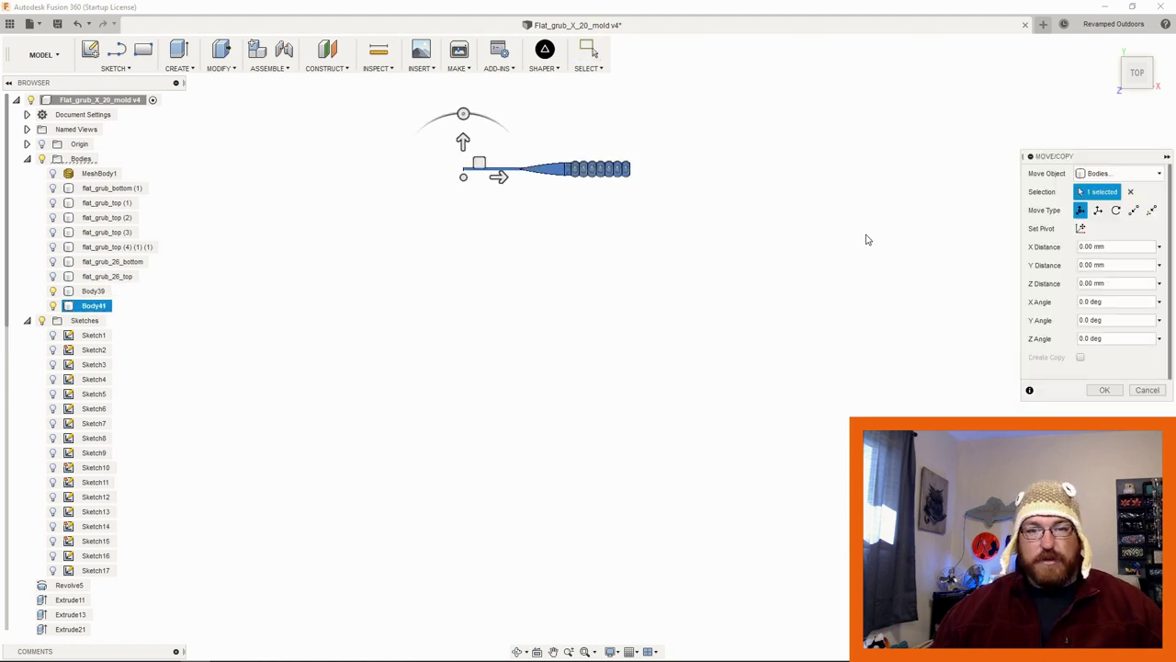
Step: Move the pasted grub 10 mm down, then copy both grubs and move them 20 mm down
left_click_drag(464, 147, 462, 184)
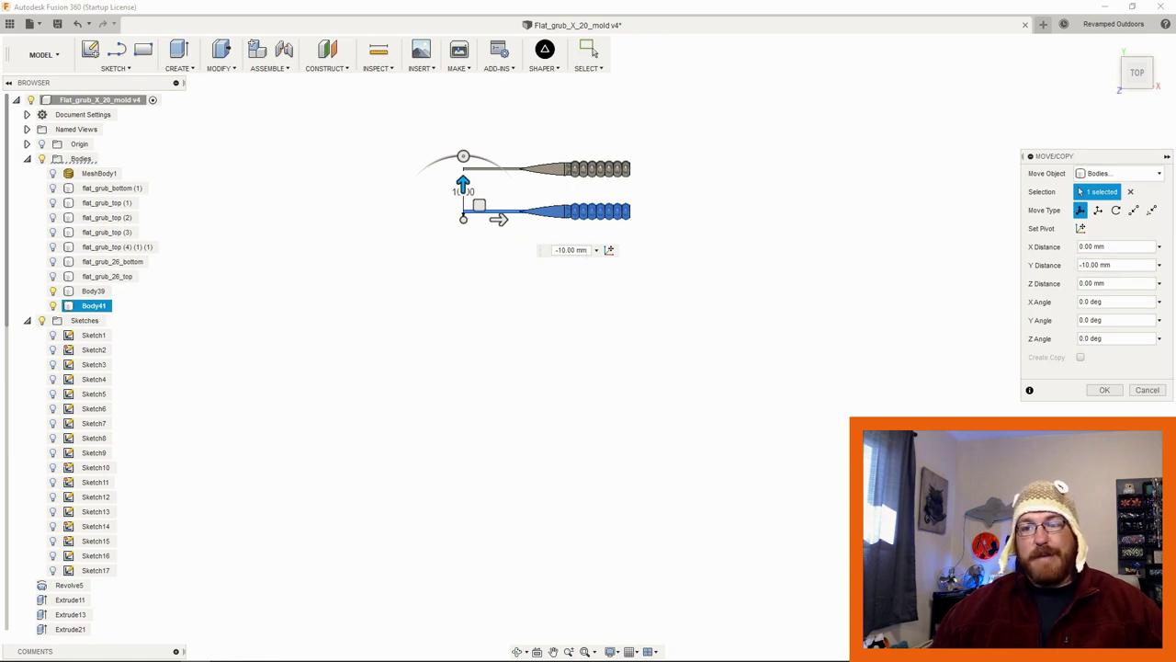
left_click(1105, 391)
left_click(93, 290)
left_click(92, 306, "ctrl")
key("ctrl+c")
key("ctrl+v")
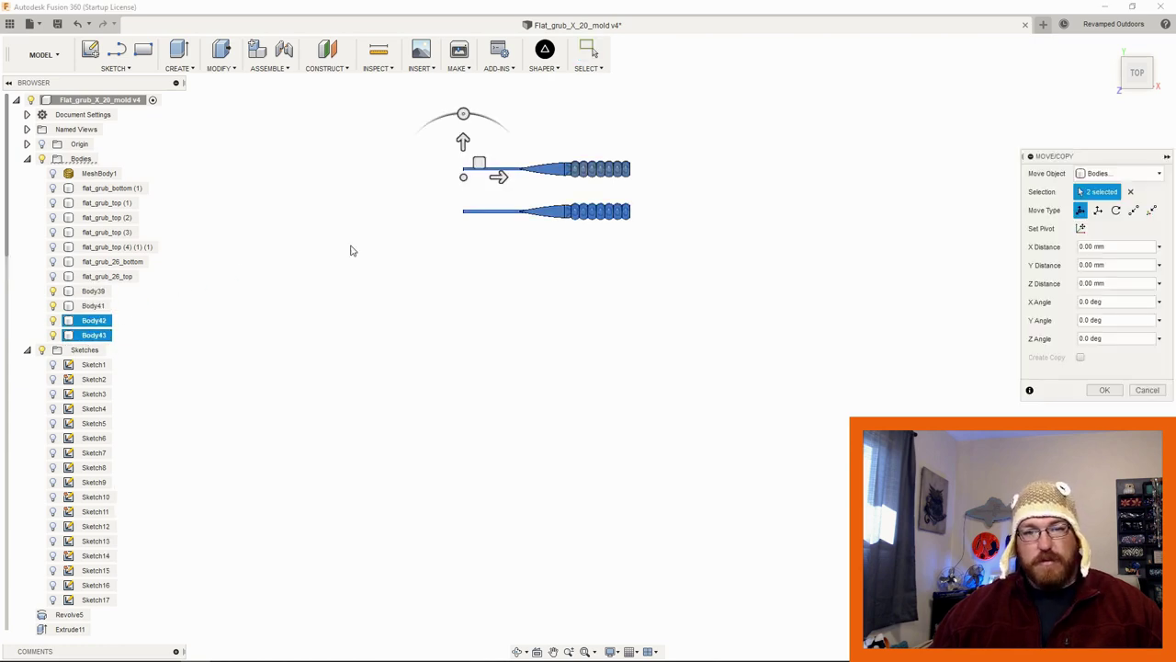
left_click_drag(460, 140, 447, 223)
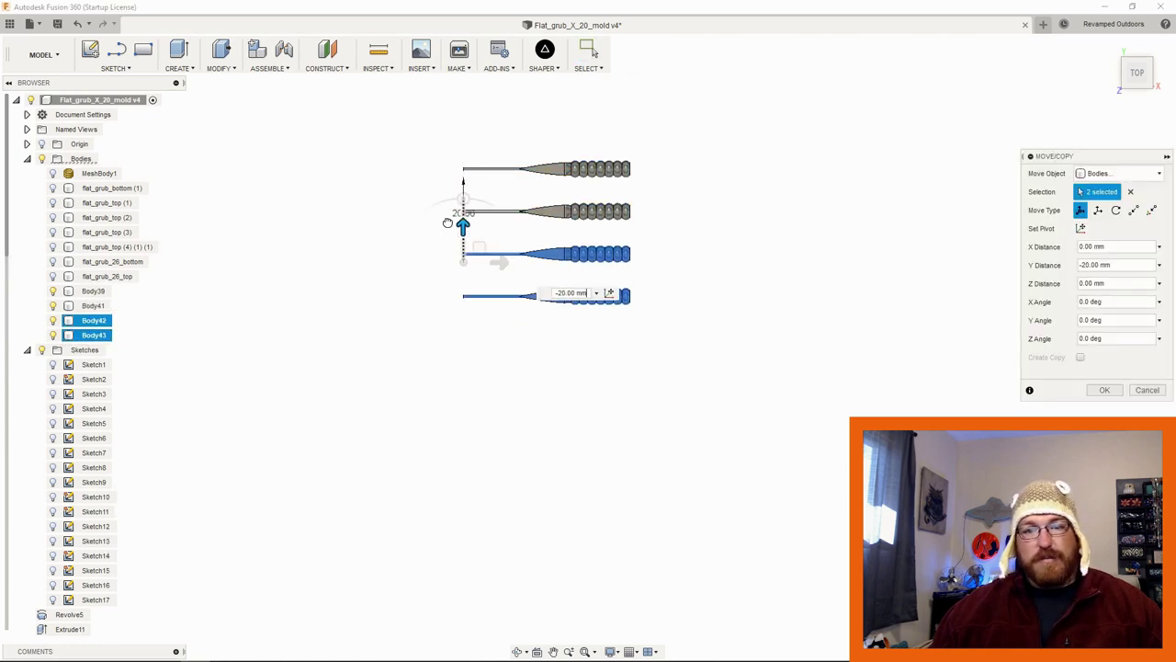
left_click(1105, 391)
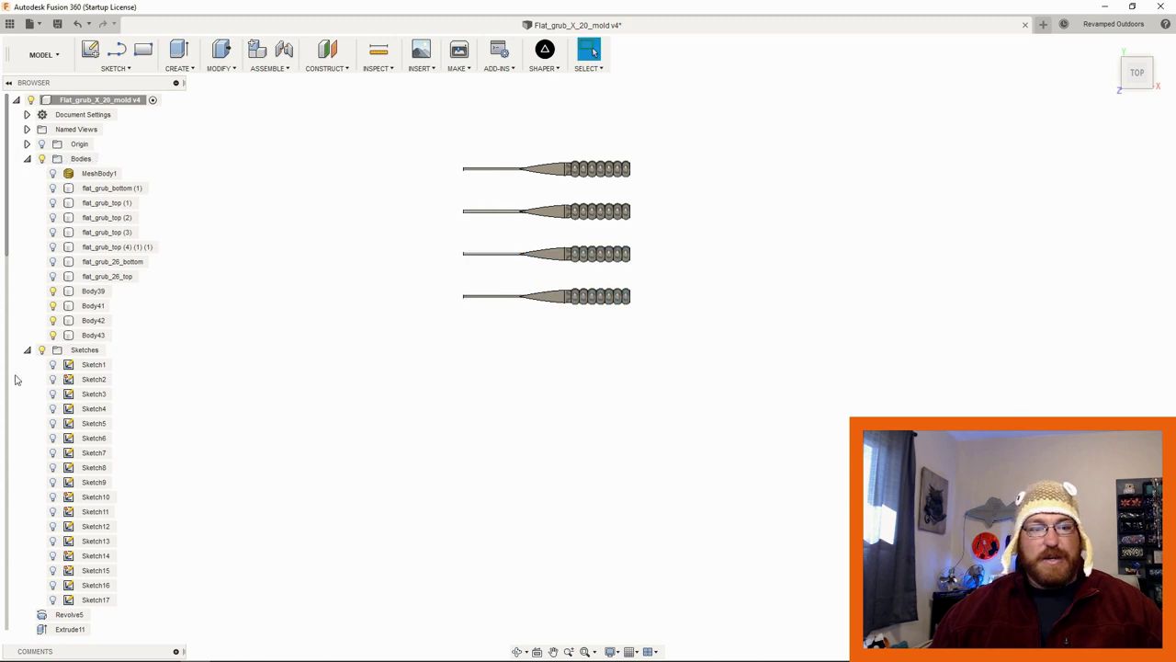
Step: Try pasting four grubs 40 mm down, cancel it, then select the flat_grub_26_top mold
left_click(93, 335)
left_click(92, 291, "shift")
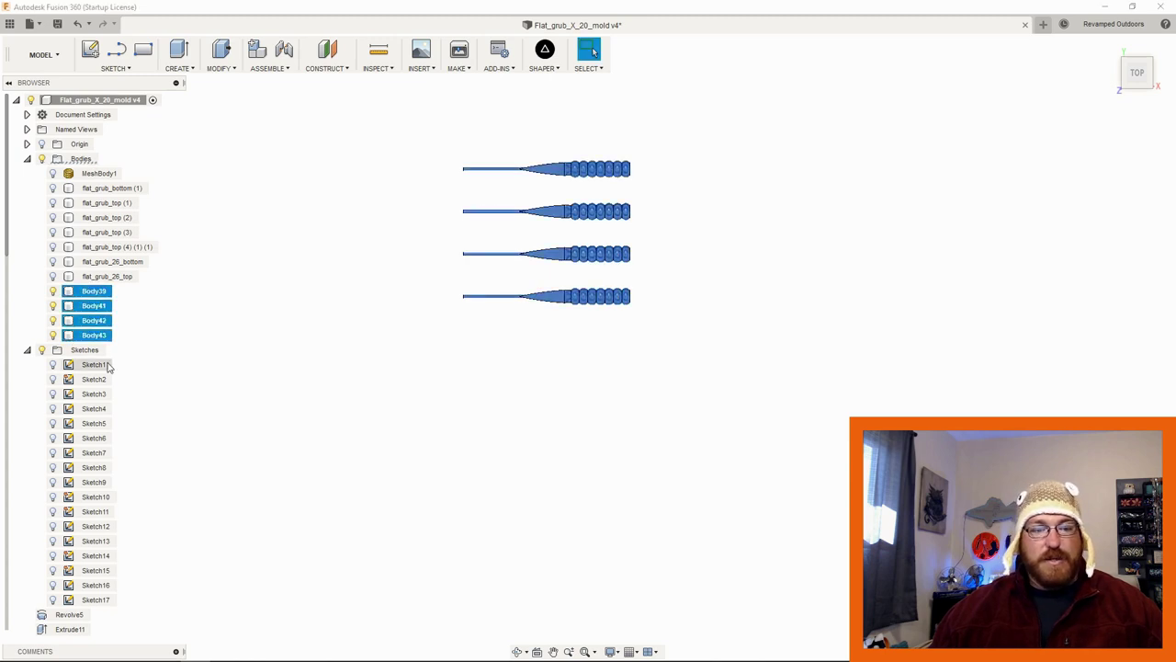
key("ctrl+c")
key("ctrl+v")
left_click_drag(463, 265, 451, 425)
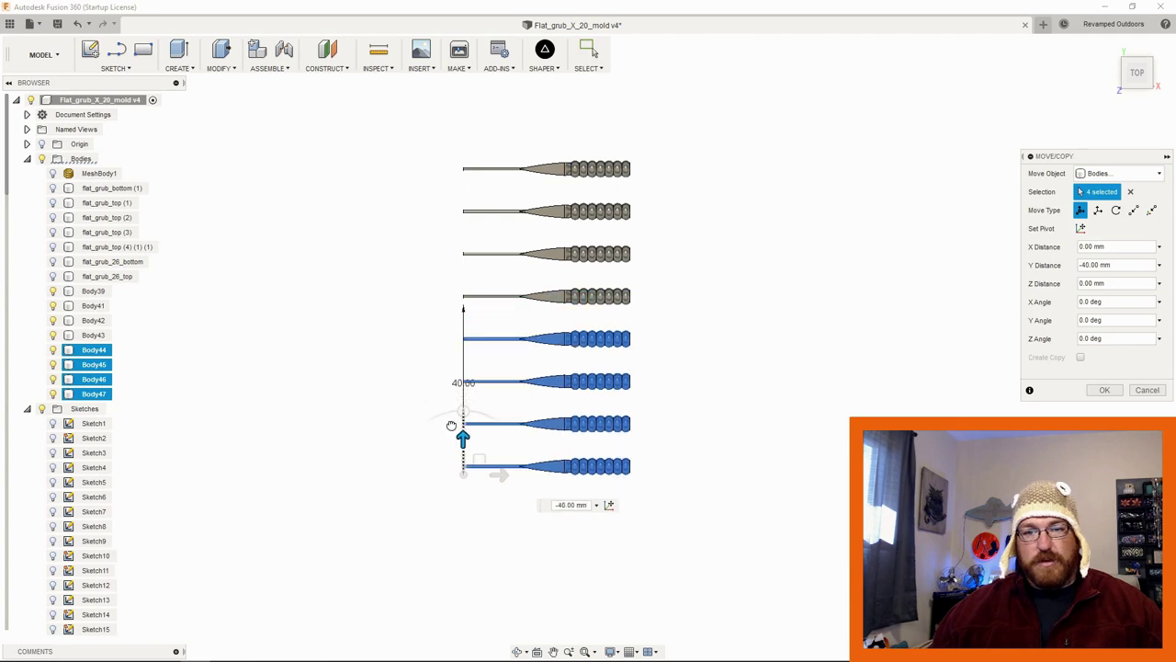
left_click(1146, 390)
middle_click_drag(845, 237, 910, 225, "shift")
left_click(465, 376)
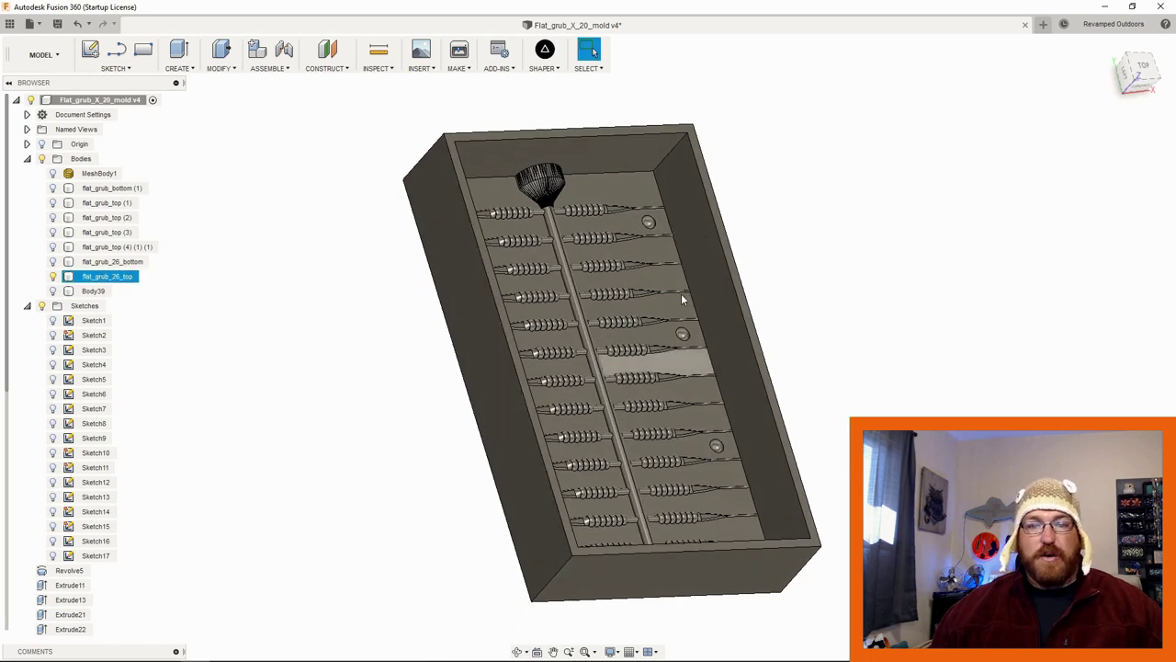
Step: Hide flat_grub_26_bottom and flat_grub_26_top, showing only the Body39 grub centred in view
left_click(52, 261)
left_click(476, 357)
middle_click_drag(476, 358, 636, 380, "shift")
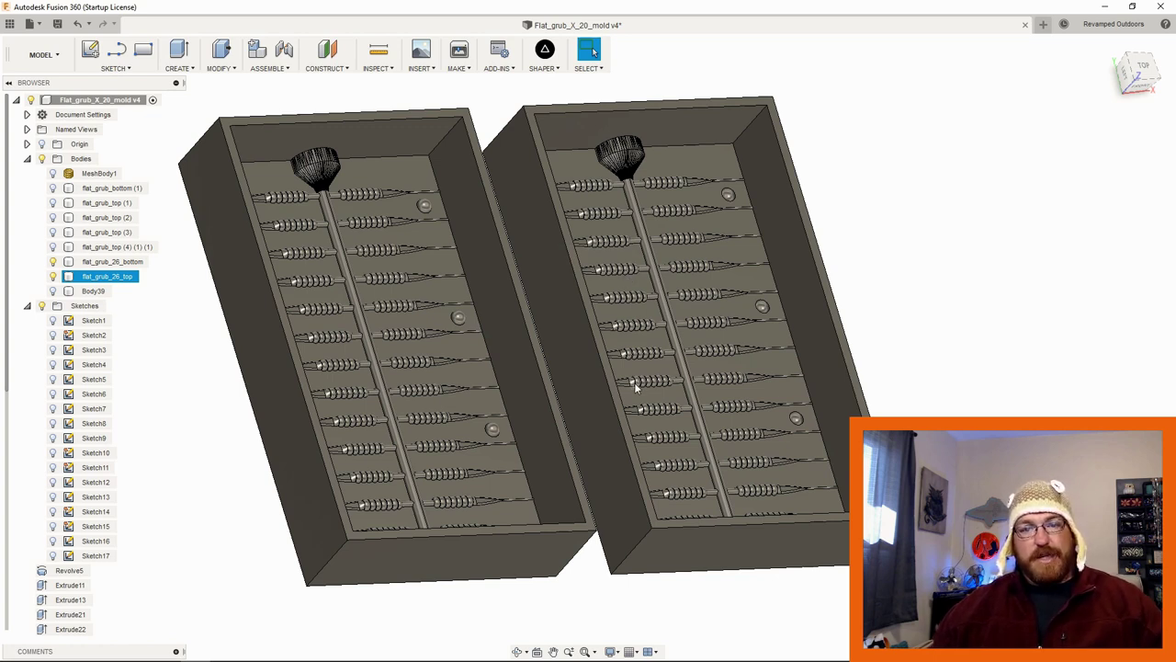
key("Escape")
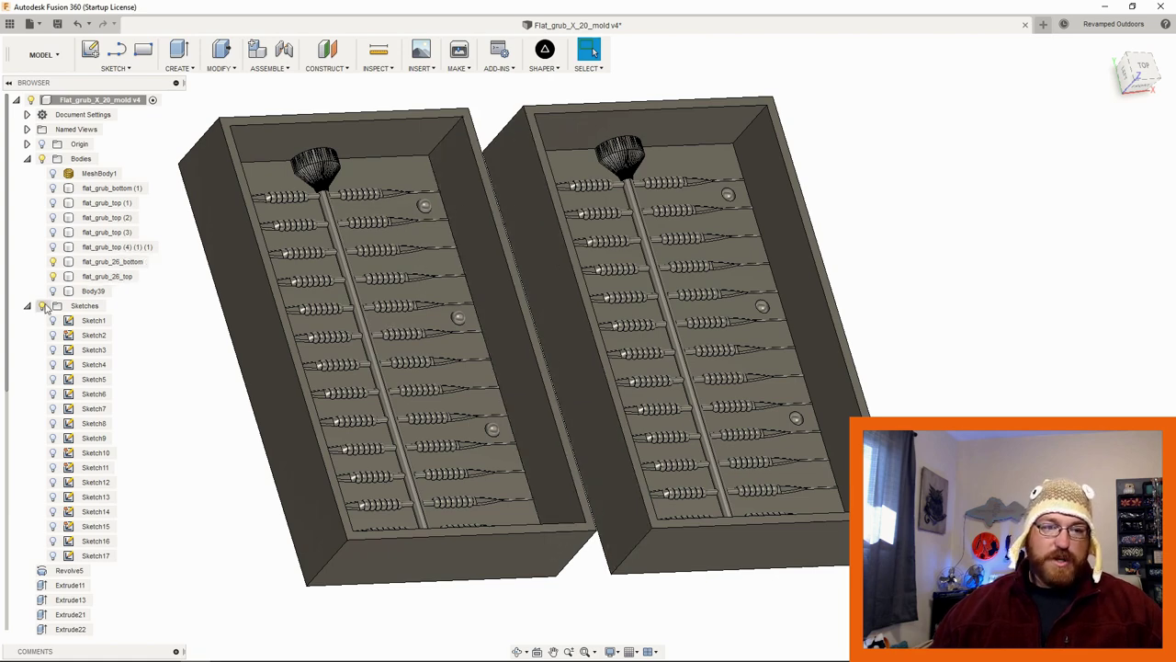
left_click(52, 260)
left_click(52, 276)
left_click(52, 290)
middle_click_drag(614, 202, 675, 269)
Step: Switch to the Front view and start a new sketch on the front plane
left_click(1146, 70)
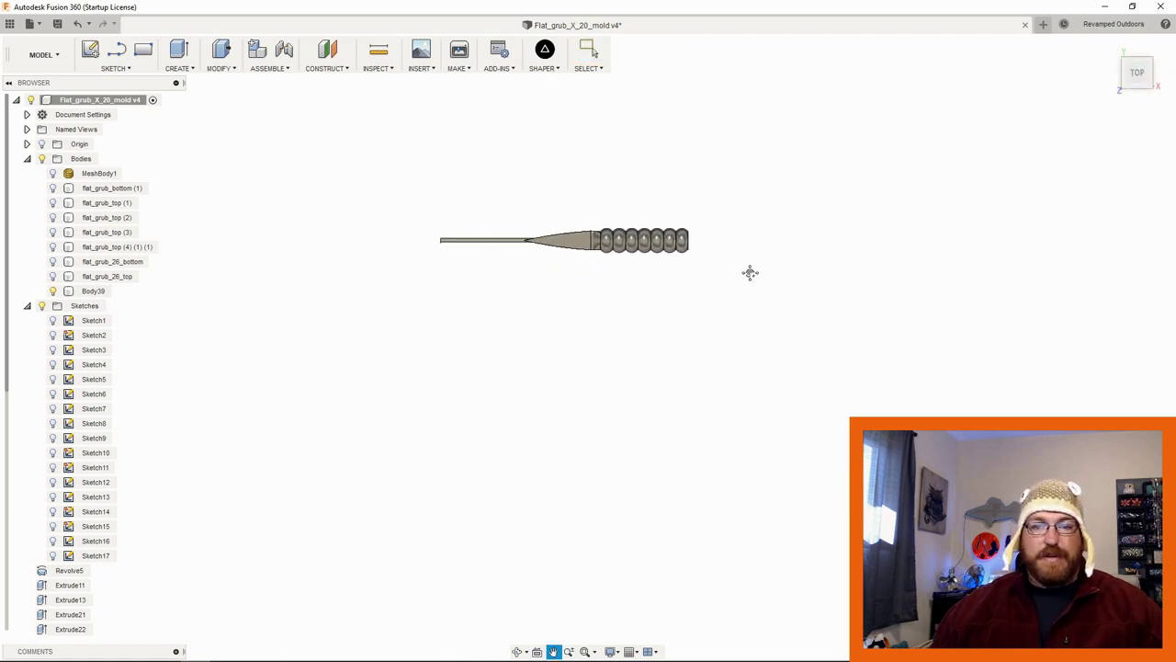
left_click(1136, 95)
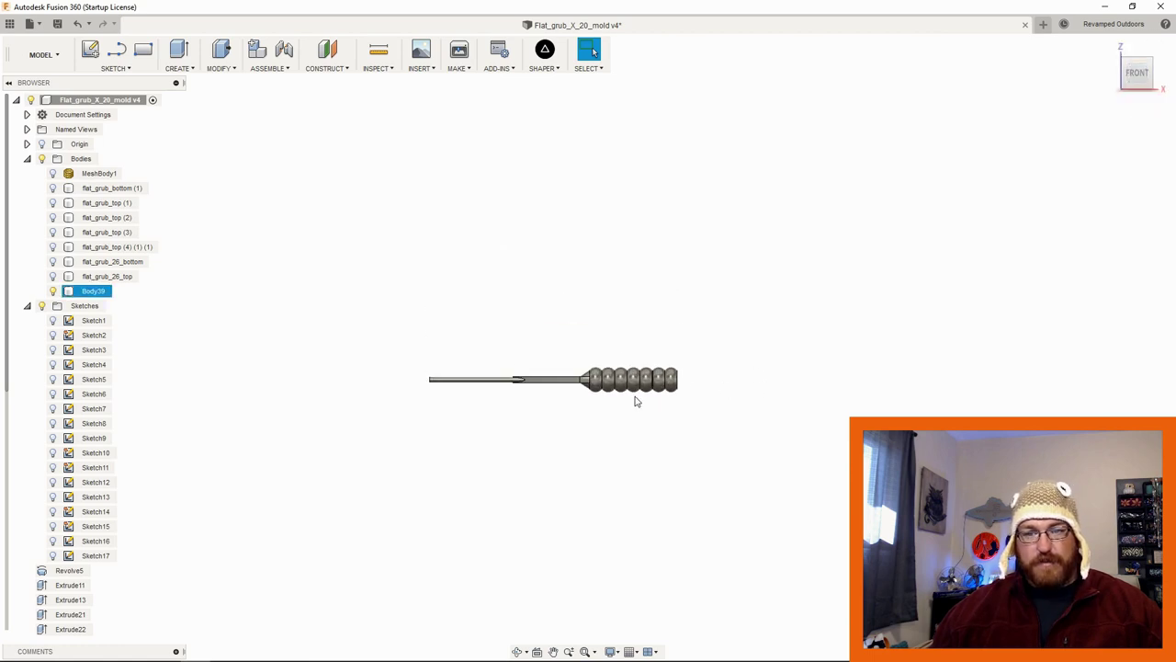
left_click(116, 68)
left_click(118, 82)
left_click(632, 344)
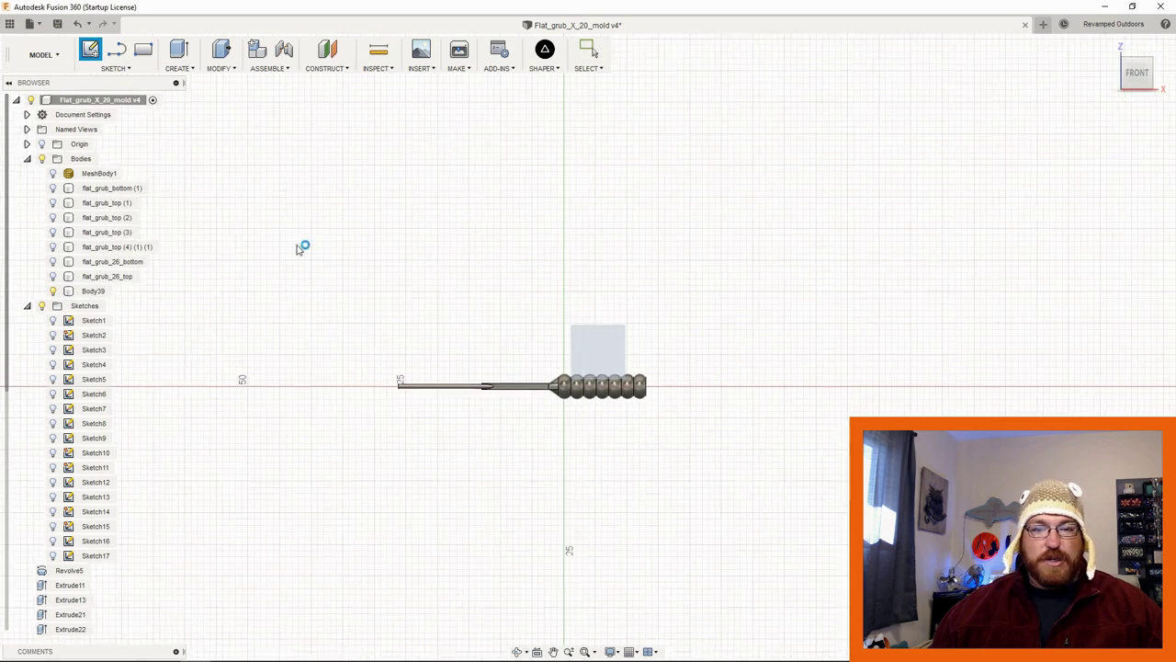
Step: Draw a horizontal line through the grub, extending past both ends, and finish Sketch18
key("l")
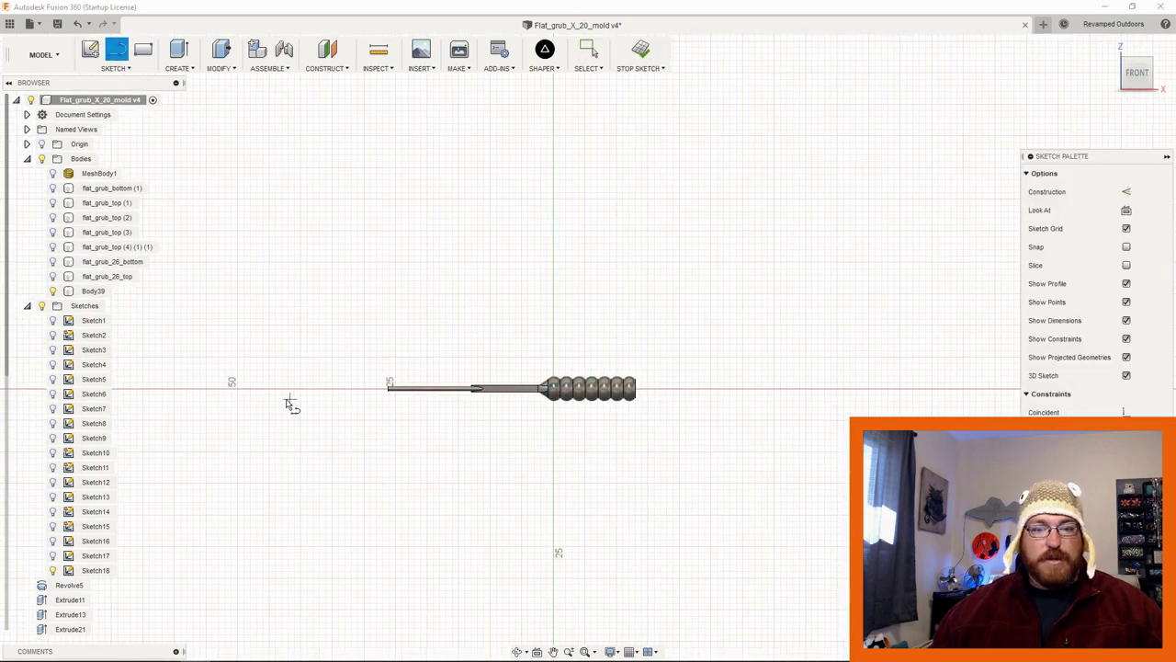
left_click(269, 388)
left_click(828, 388)
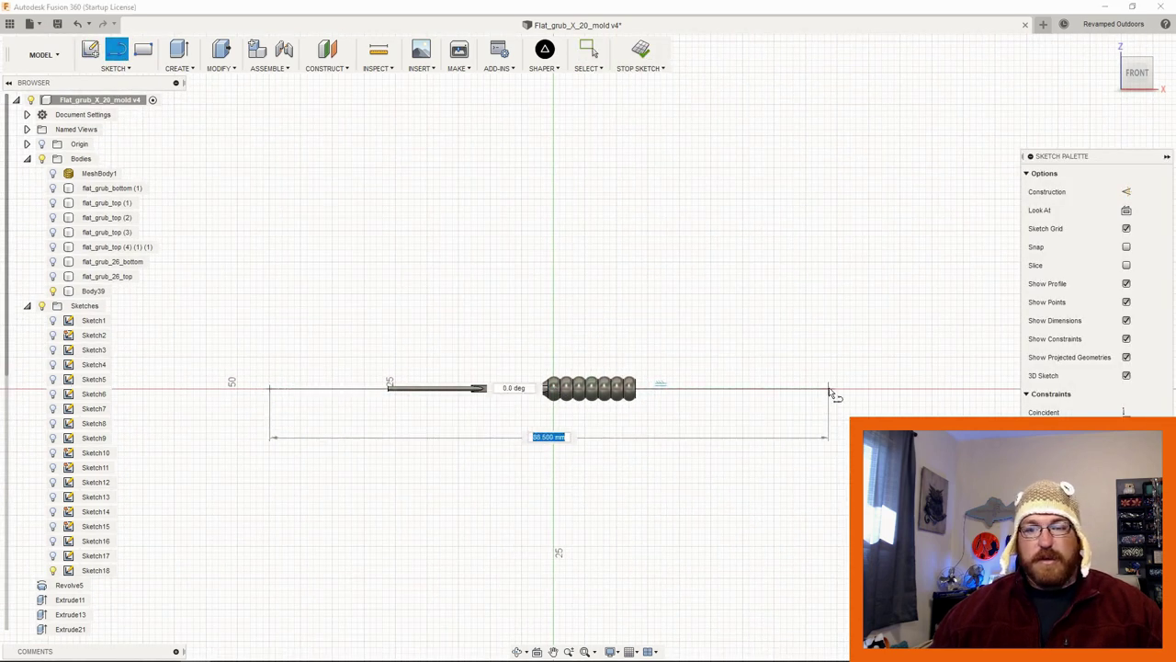
key("Escape")
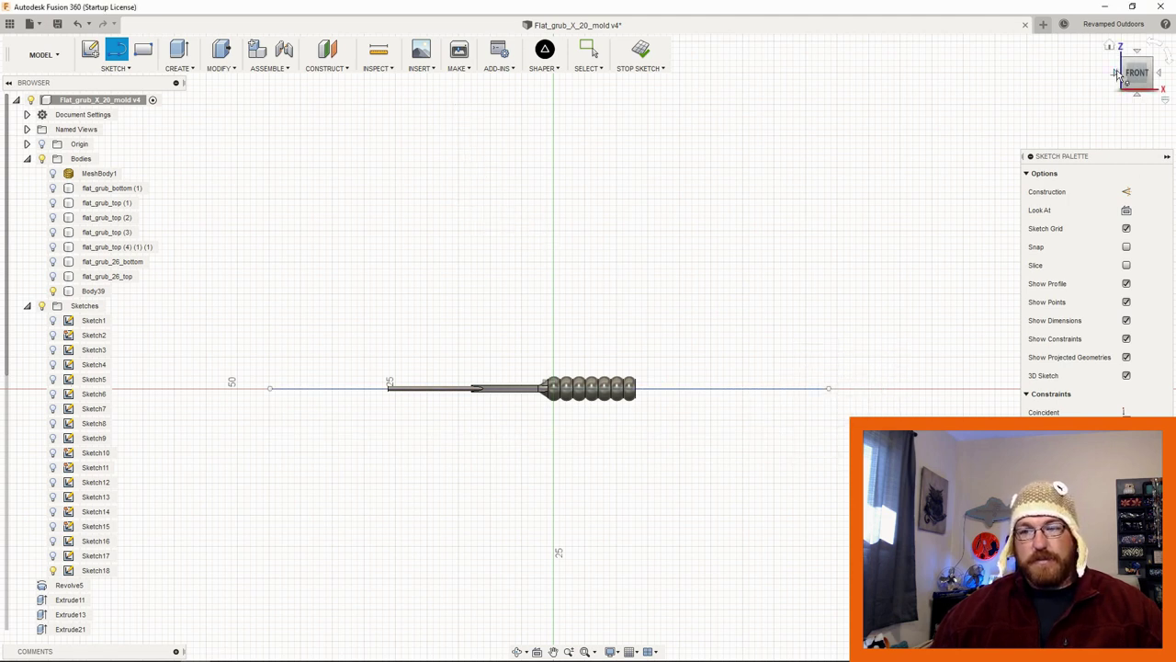
left_click_drag(1082, 156, 1008, 52)
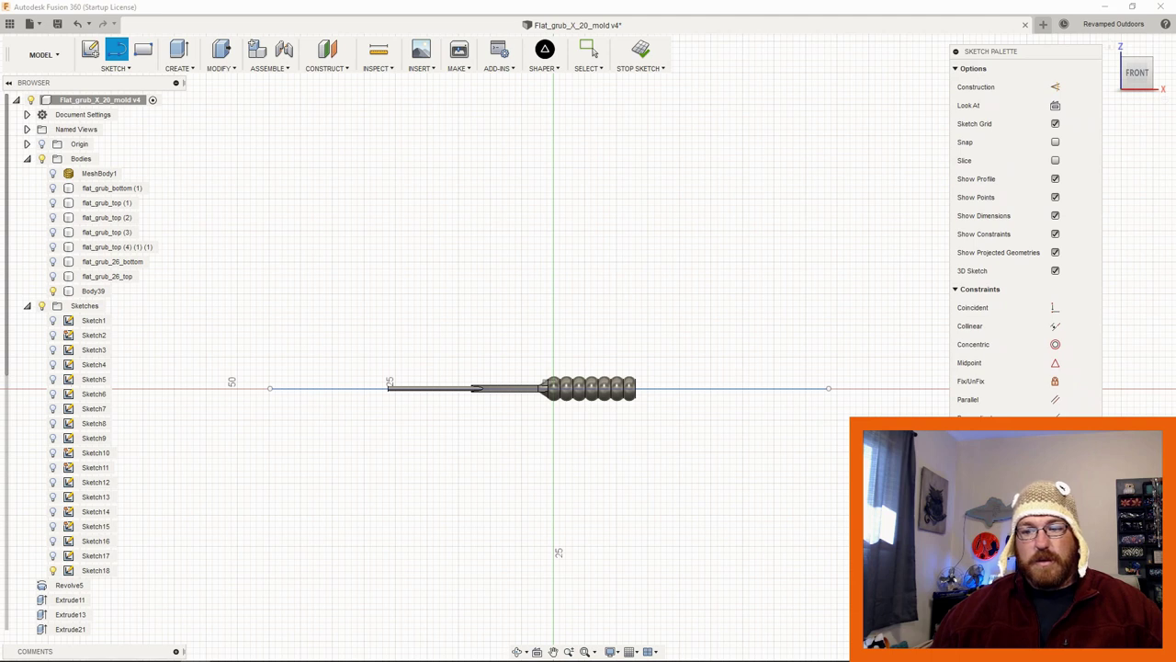
left_click(640, 50)
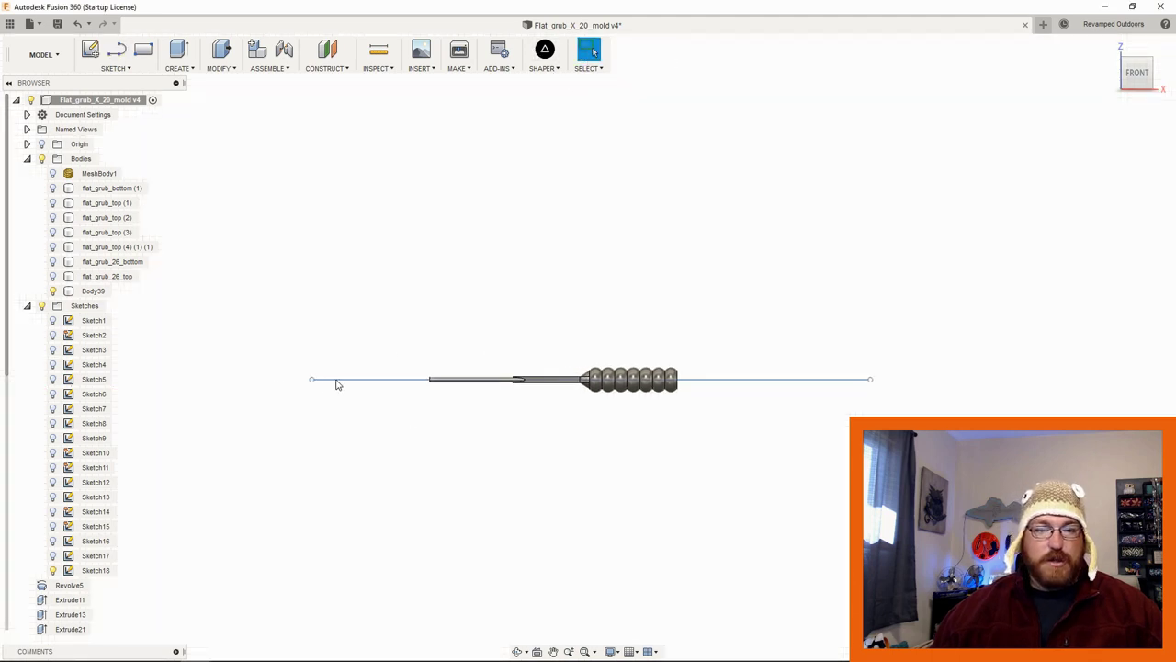
middle_click_drag(394, 435, 438, 465, "shift")
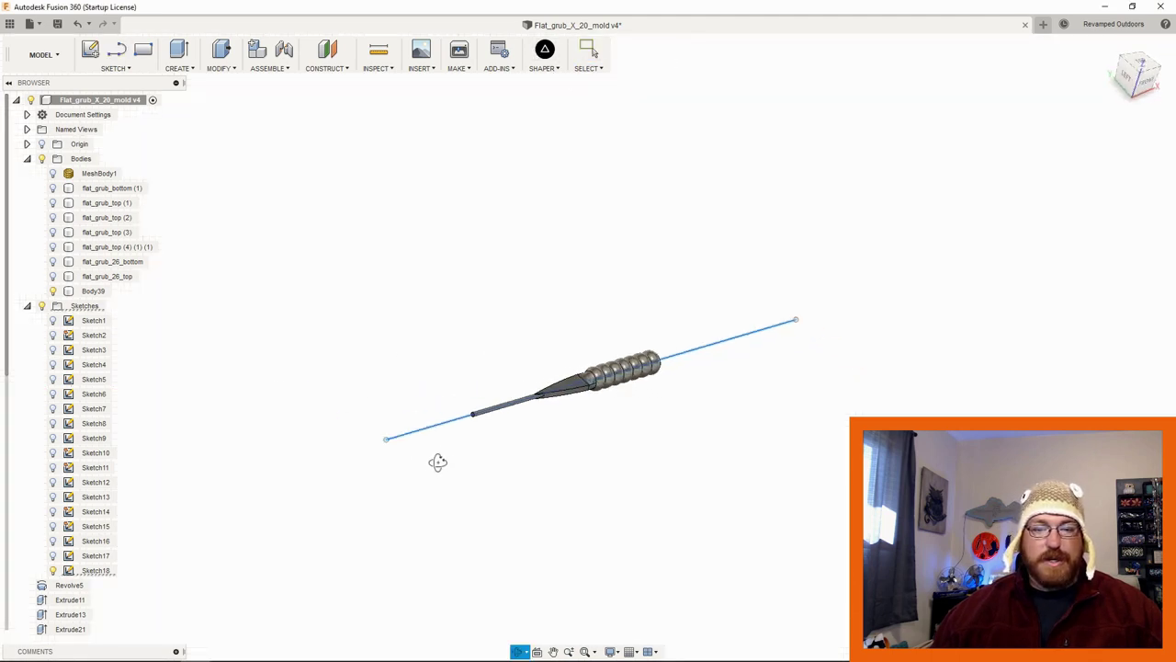
Step: Split Body39 with the sketched horizontal line as the splitting tool
left_click(216, 73)
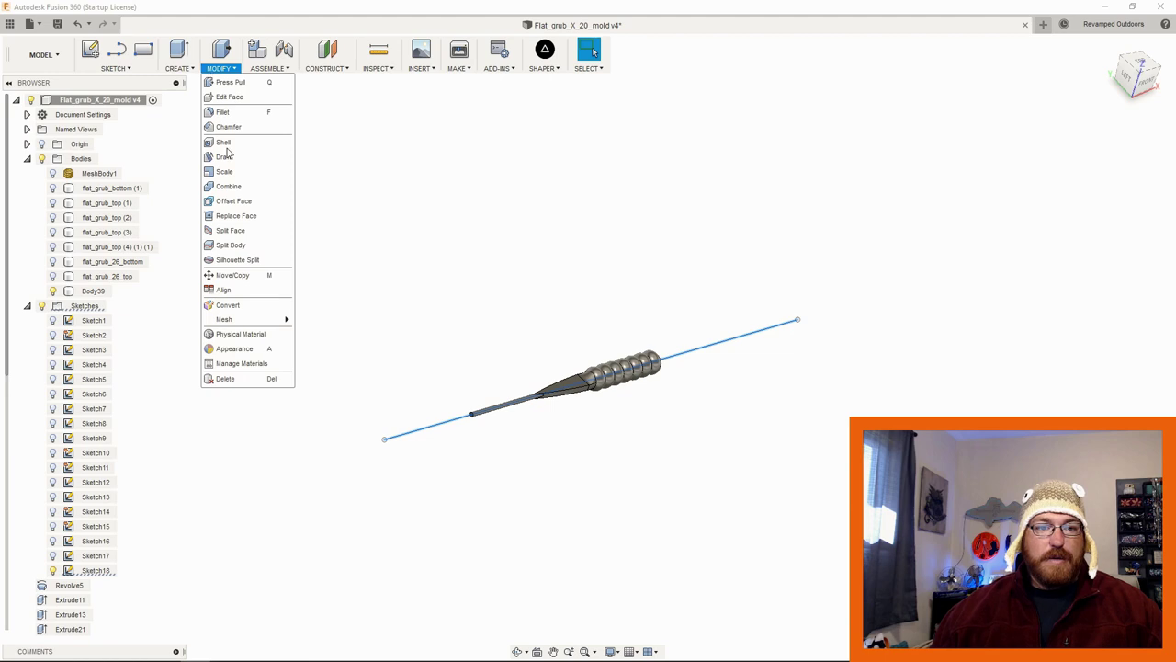
left_click(231, 244)
left_click(561, 365)
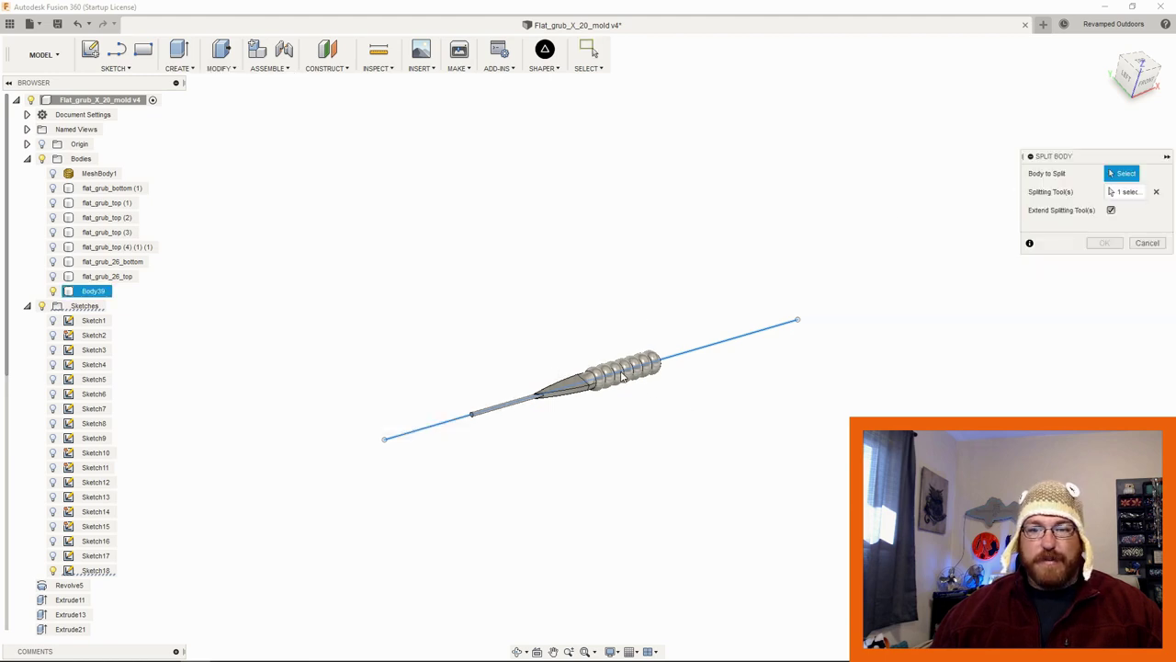
left_click(727, 340)
middle_click_drag(864, 385, 946, 325, "shift")
left_click(1104, 243)
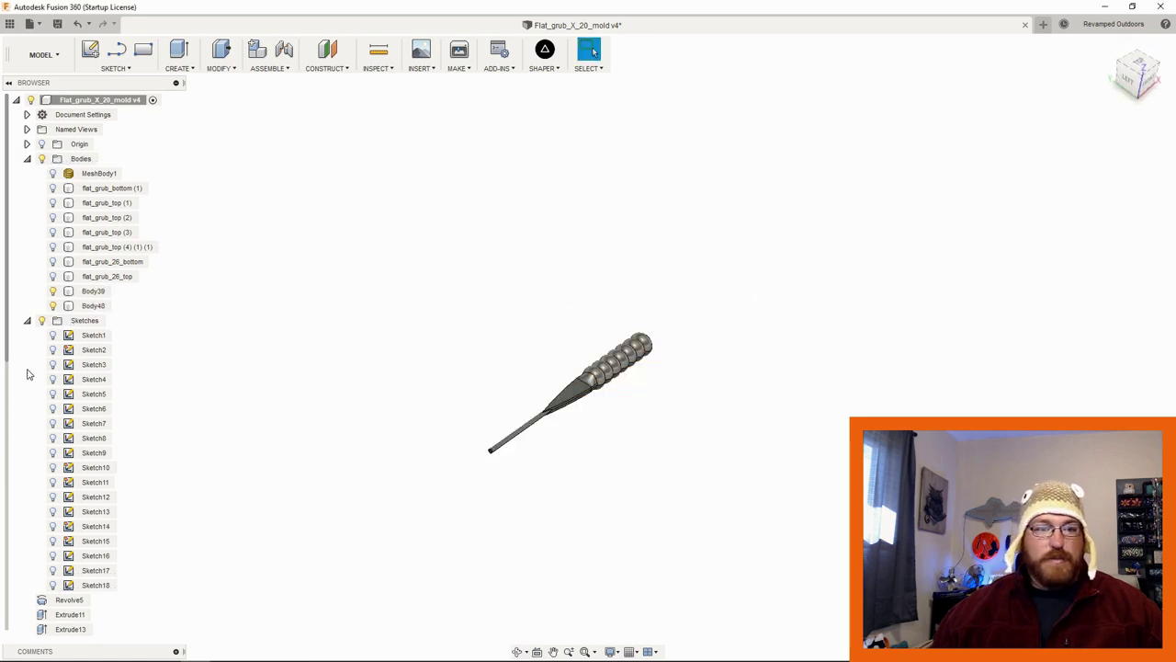
Step: Toggle Body39 and Body48 visibility to check the two split halves
left_click(53, 291)
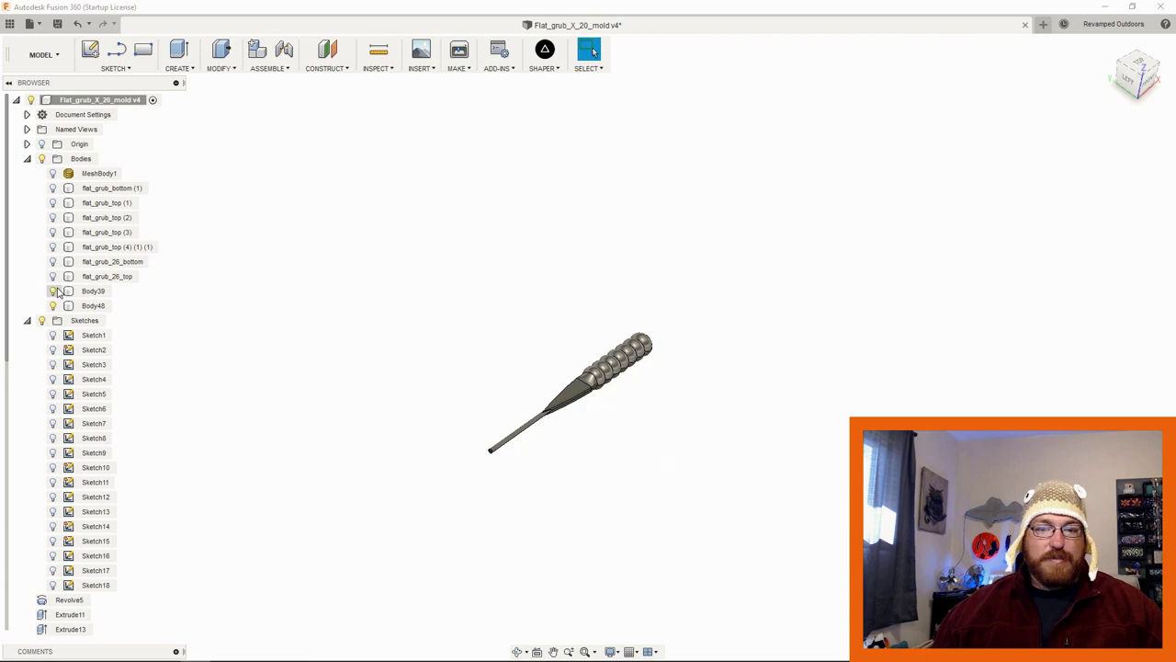
left_click(52, 305)
left_click(52, 305)
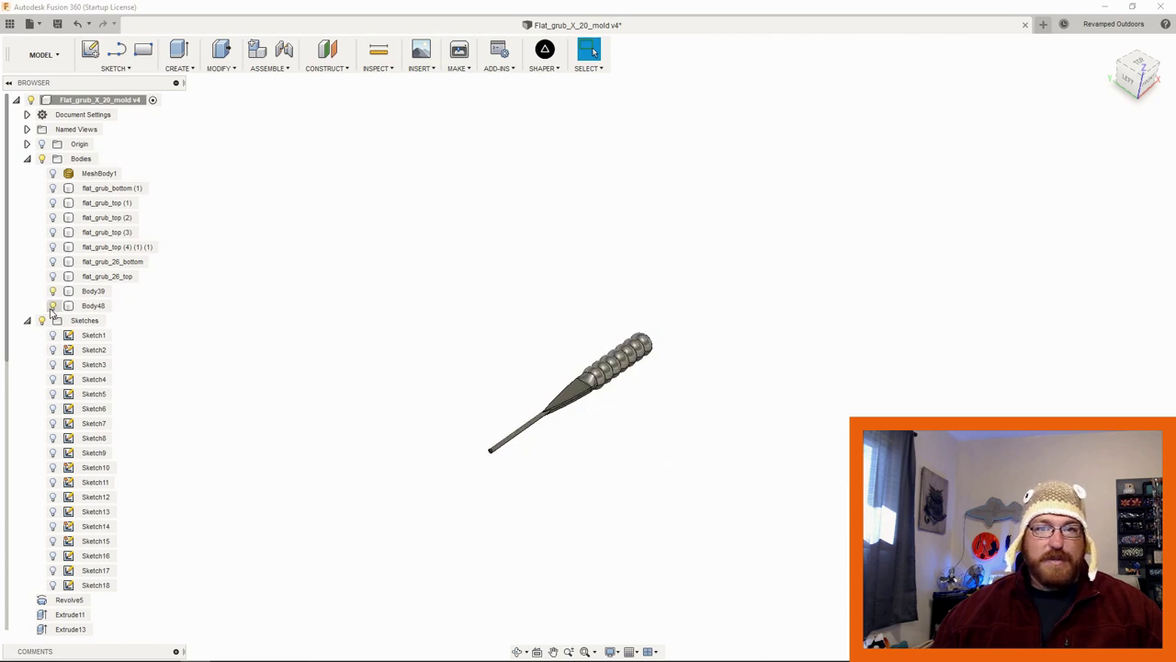
left_click(52, 290)
left_click(53, 291)
left_click(52, 306)
left_click(52, 306)
left_click(53, 306)
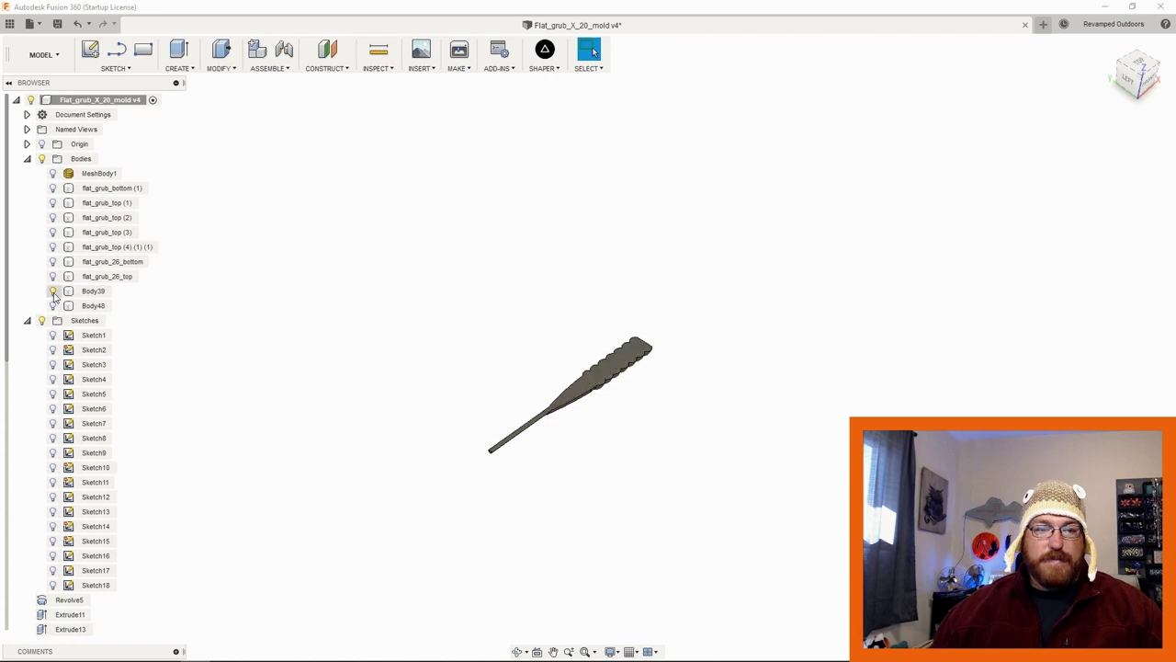
left_click(52, 306)
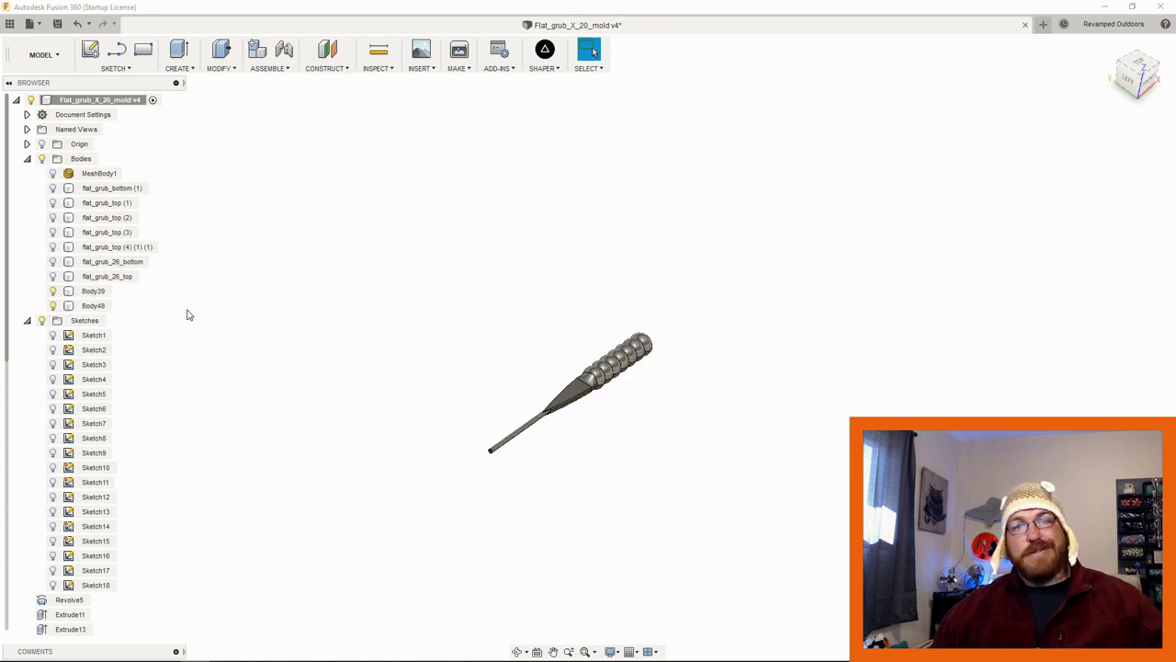
Step: Show flat_grub_26_top and orbit around it to inspect the cavity rows
left_click(53, 276)
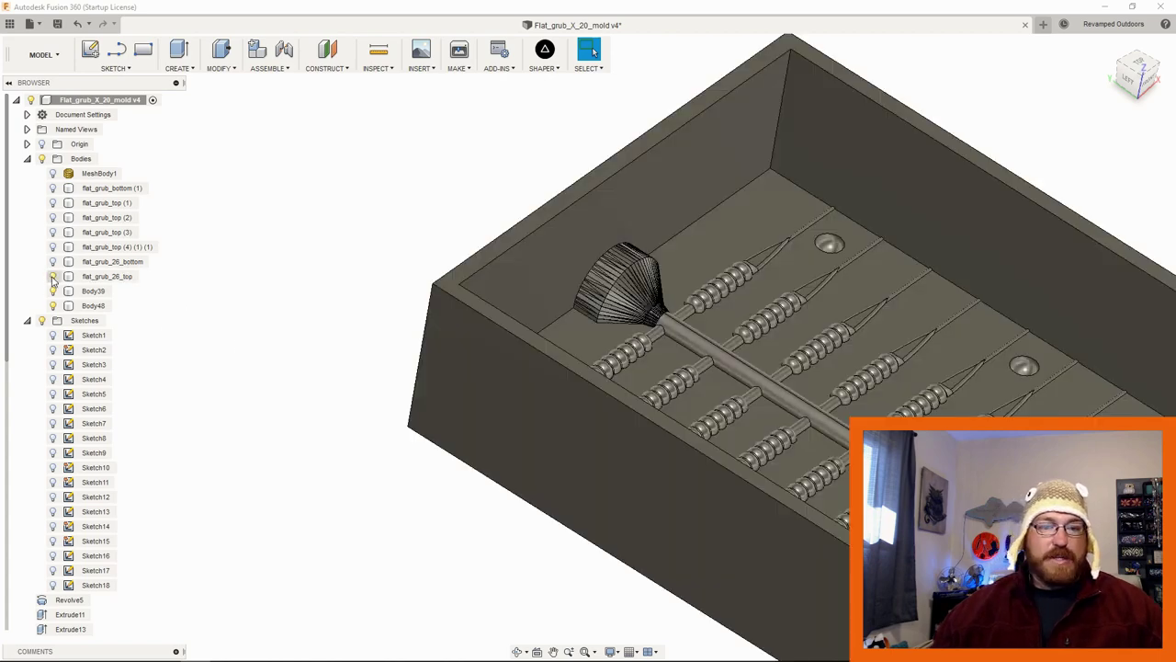
scroll(325, 380, "down", 5)
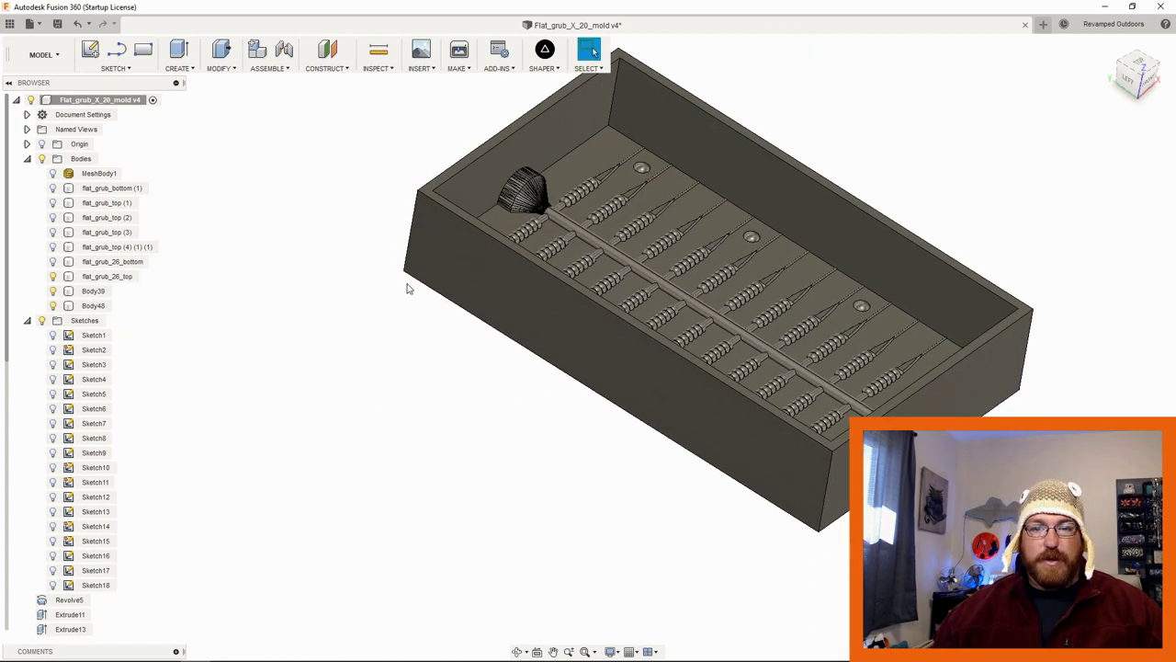
left_click(605, 287)
middle_click_drag(606, 287, 750, 304, "shift")
scroll(750, 304, "up", 10)
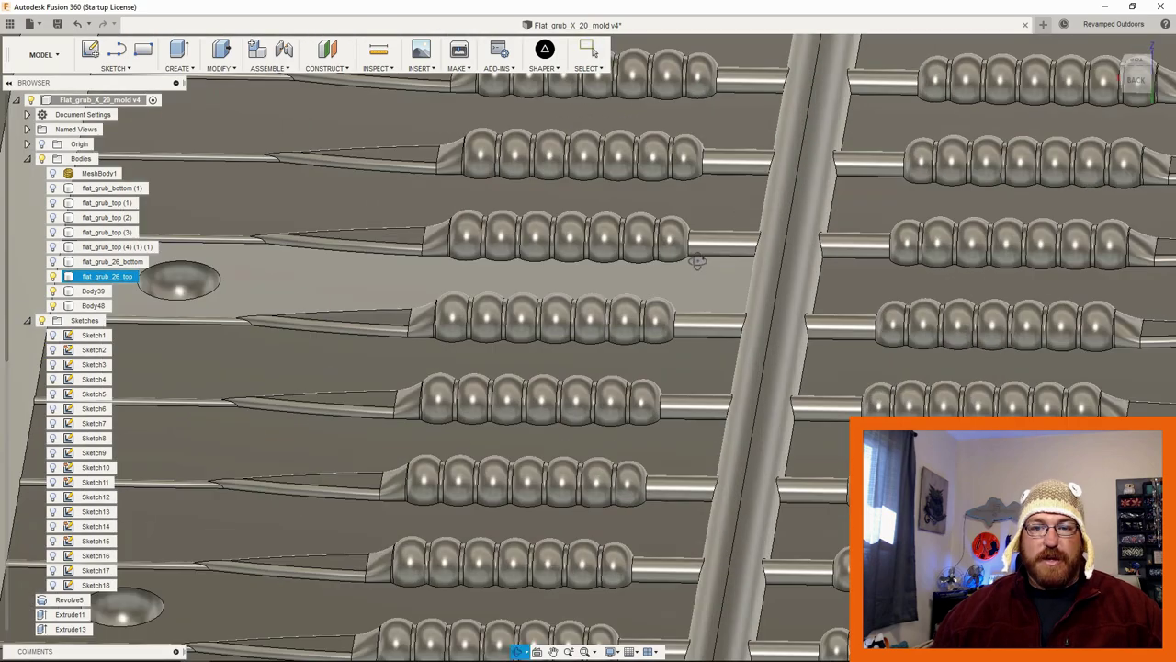
scroll(697, 261, "down", 8)
middle_click_drag(701, 247, 702, 253, "shift")
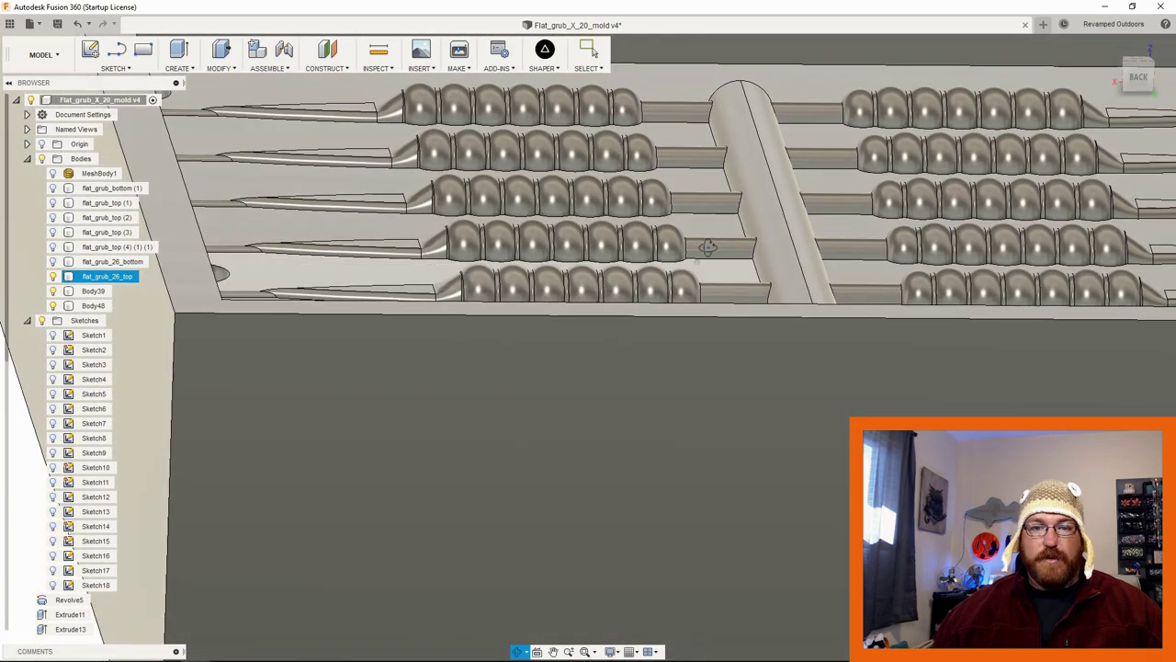
scroll(630, 261, "up", 10)
middle_click_drag(630, 261, 605, 301, "shift")
scroll(603, 298, "down", 3)
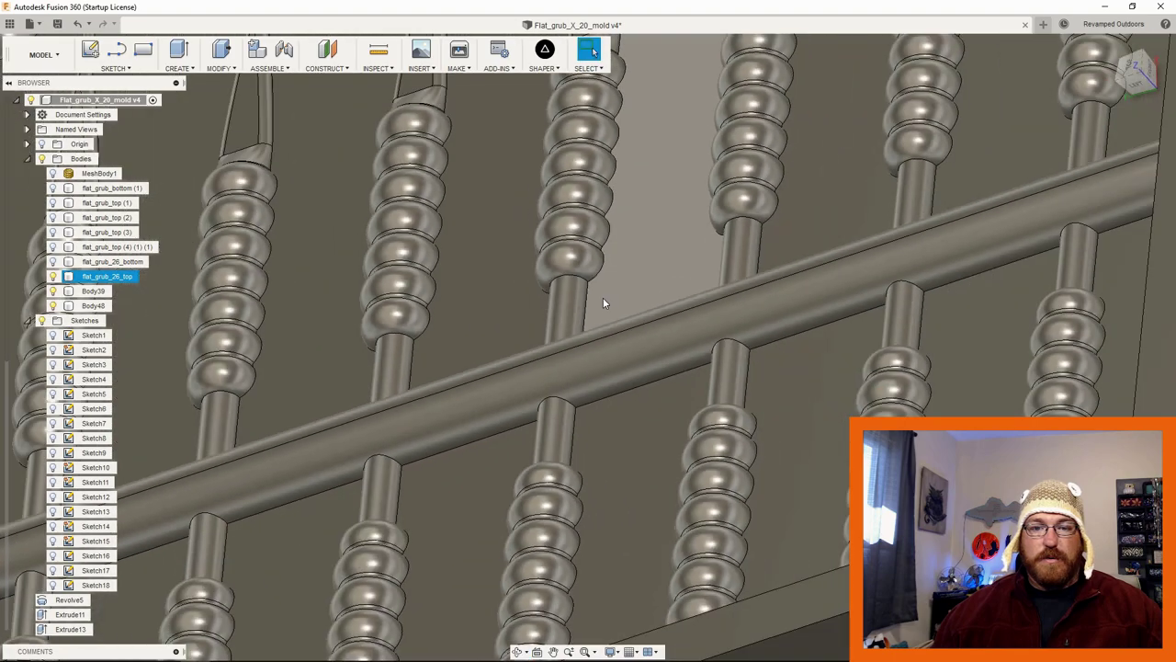
scroll(602, 296, "down", 10)
middle_click_drag(623, 328, 634, 276, "shift")
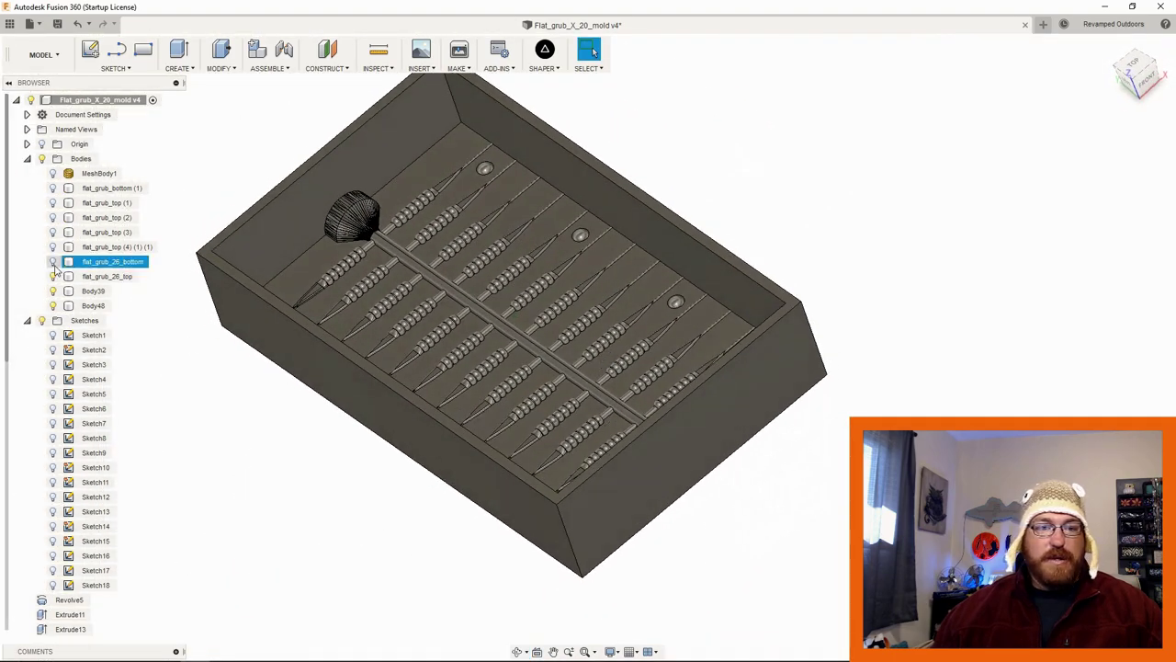
Step: Show flat_grub_26_bottom as well and frame both mold halves together
left_click(53, 261)
middle_click_drag(370, 407, 692, 282)
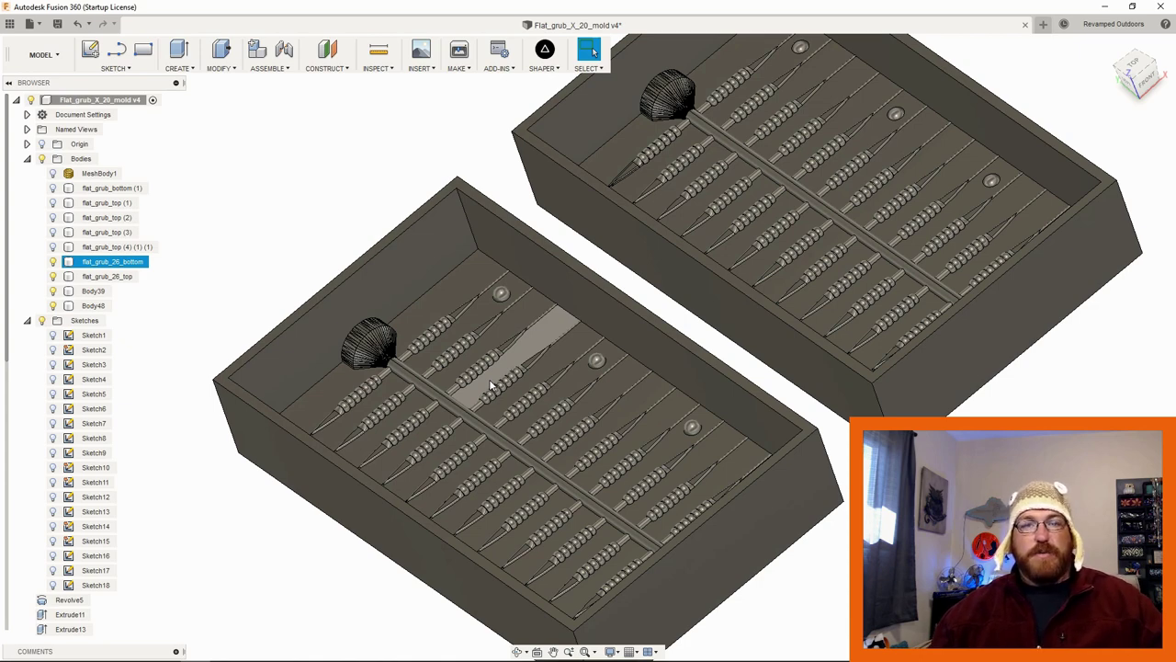
scroll(520, 382, "down", 2)
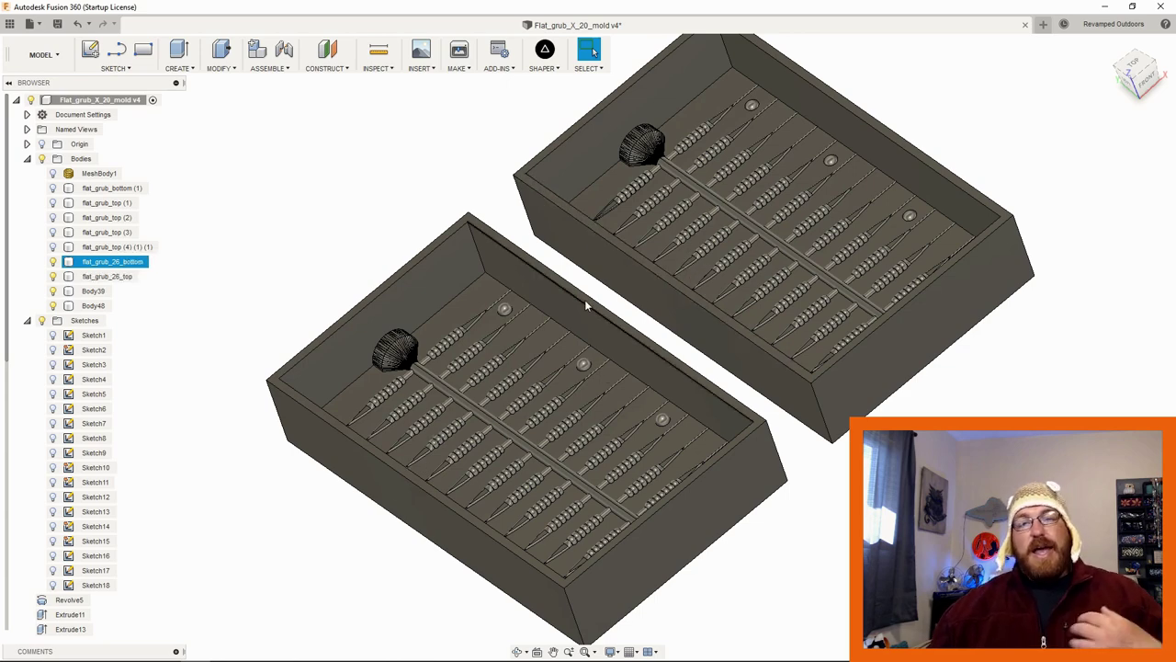
left_click(664, 265)
Step: Orbit to a low side angle on the molds and select flat_grub_26_bottom
scroll(764, 120, "up", 3)
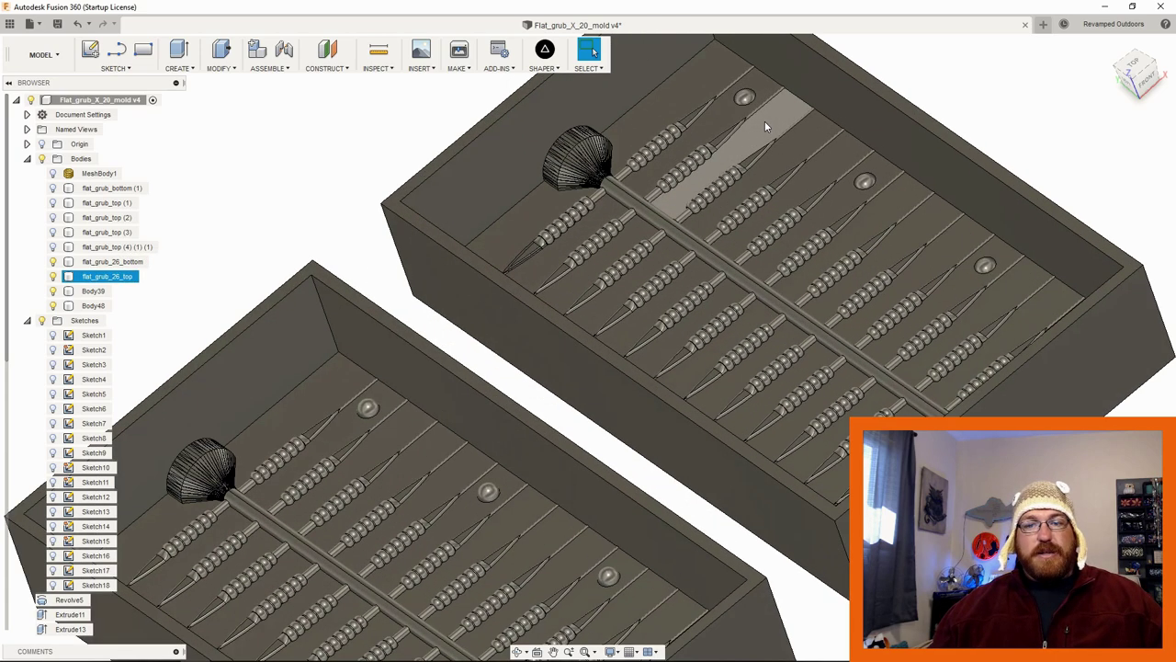
scroll(765, 120, "up", 2)
middle_click_drag(755, 255, 783, 213, "shift")
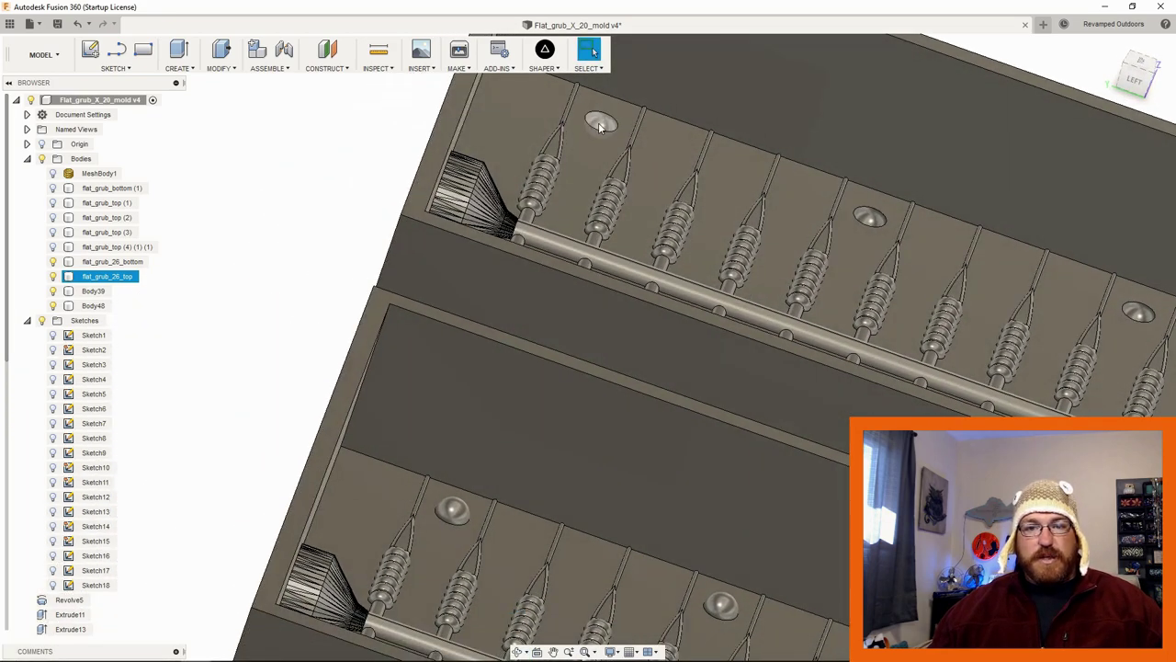
left_click(483, 535)
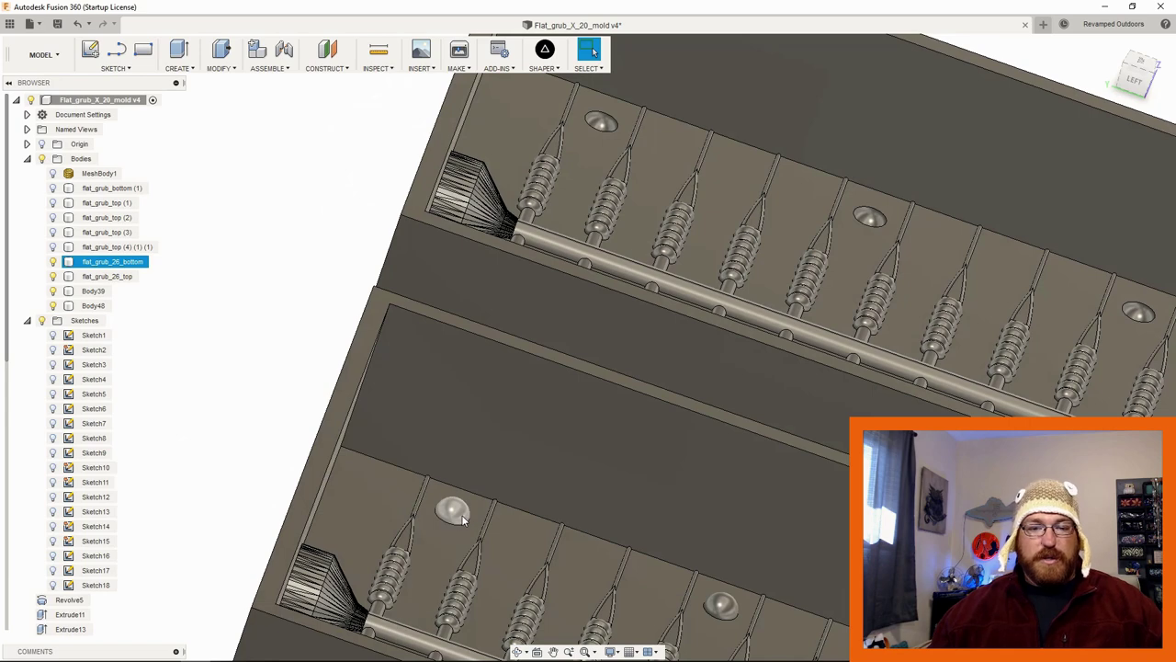
scroll(462, 520, "down", 1)
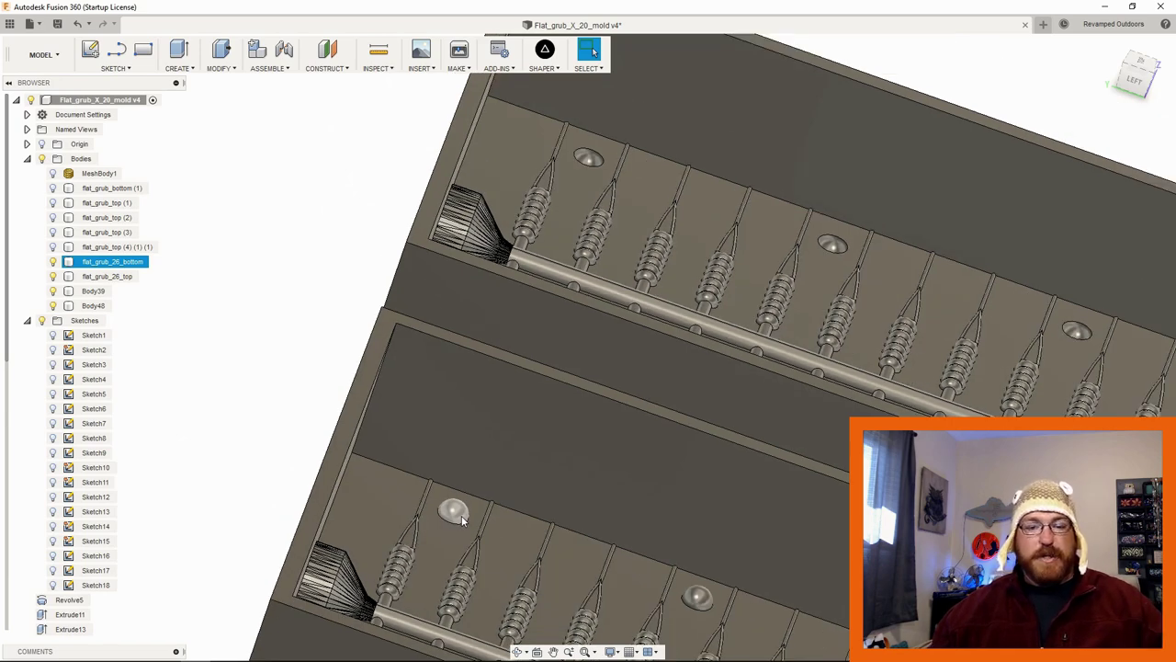
middle_click_drag(462, 515, 450, 461)
Step: Zoom in on a registration sphere of flat_grub_26_top and bring up that body's options
left_click(495, 400)
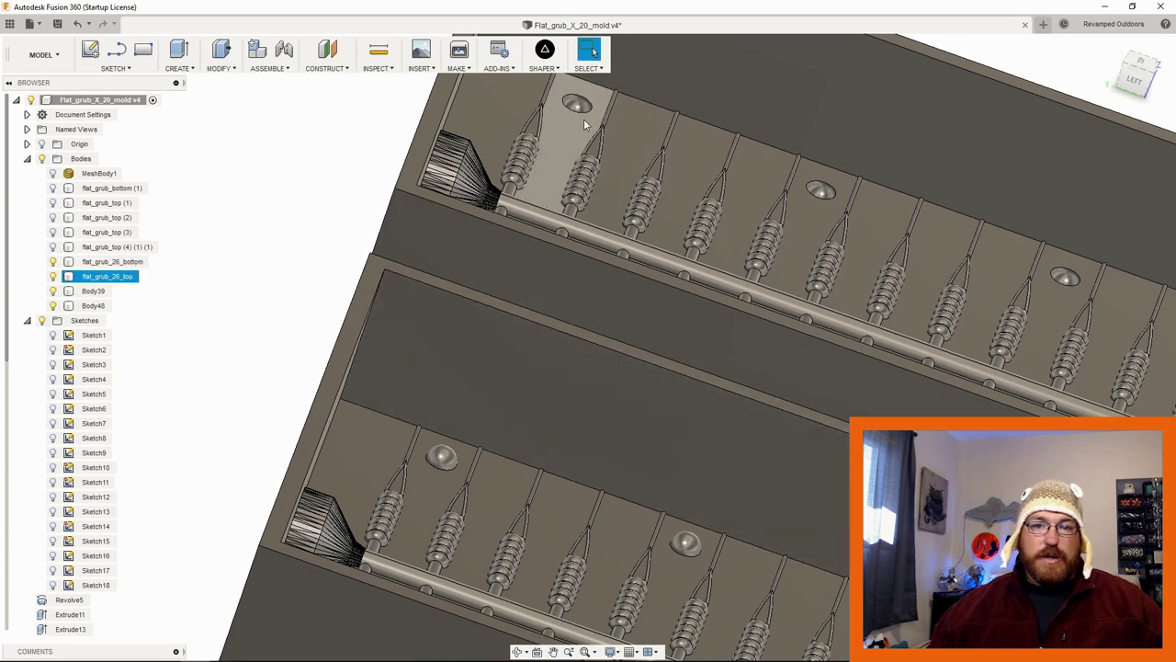
left_click(494, 401)
scroll(449, 520, "down", 1)
scroll(595, 431, "down", 2)
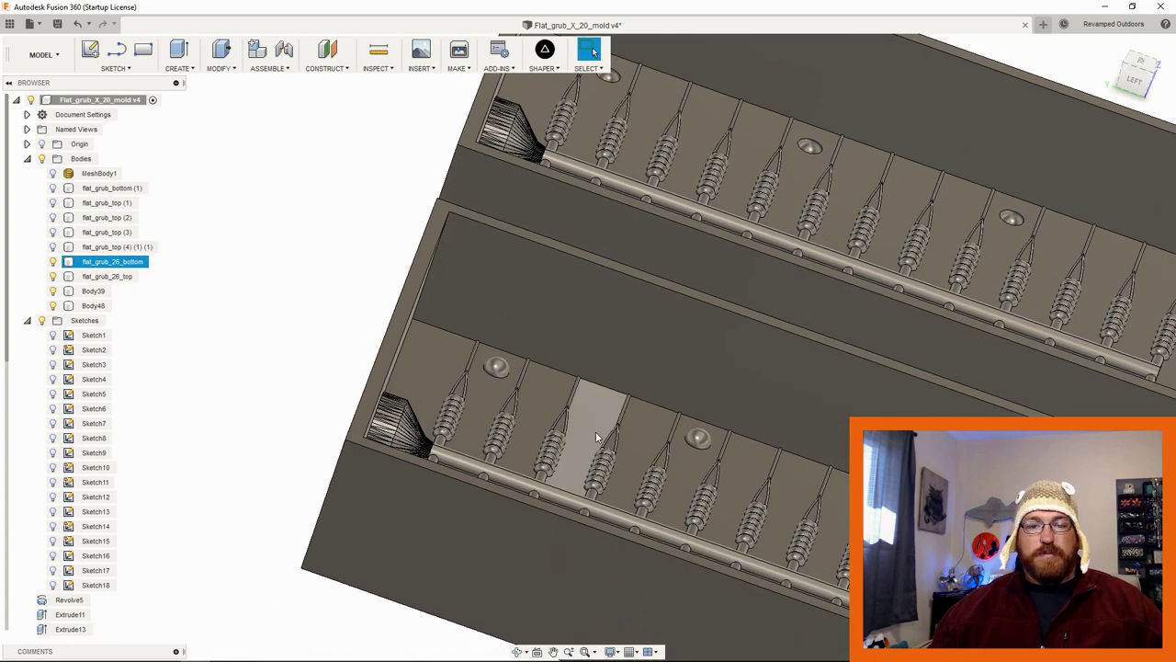
scroll(595, 431, "down", 2)
middle_click_drag(595, 431, 565, 329, "shift")
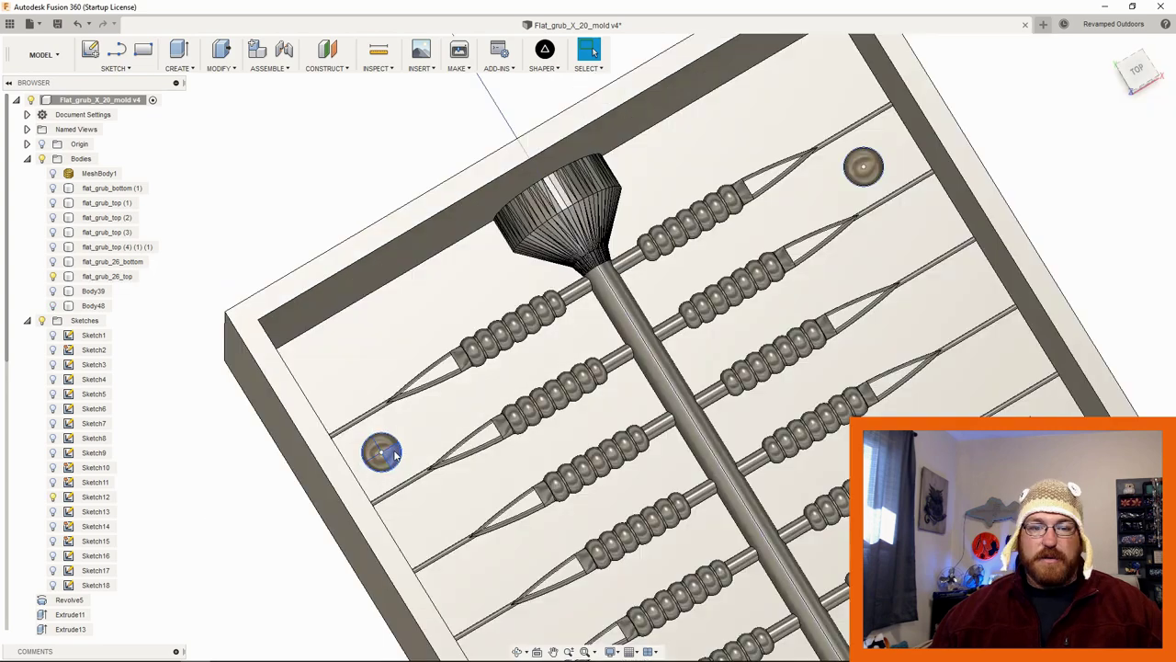
scroll(393, 455, "up", 8)
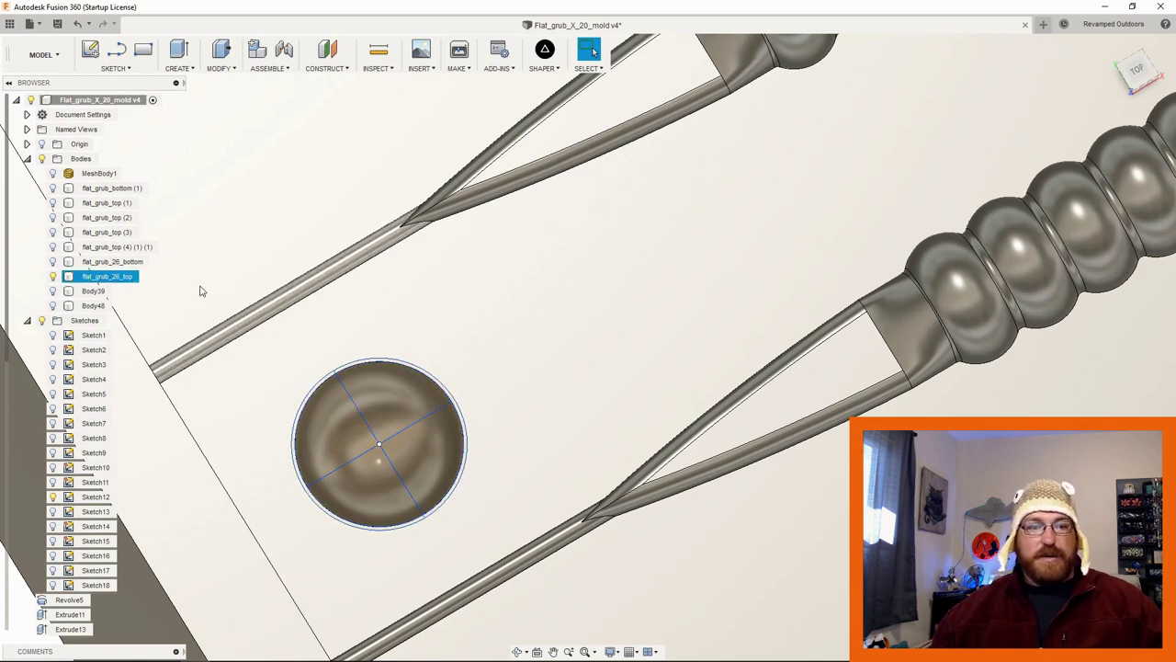
right_click(103, 276)
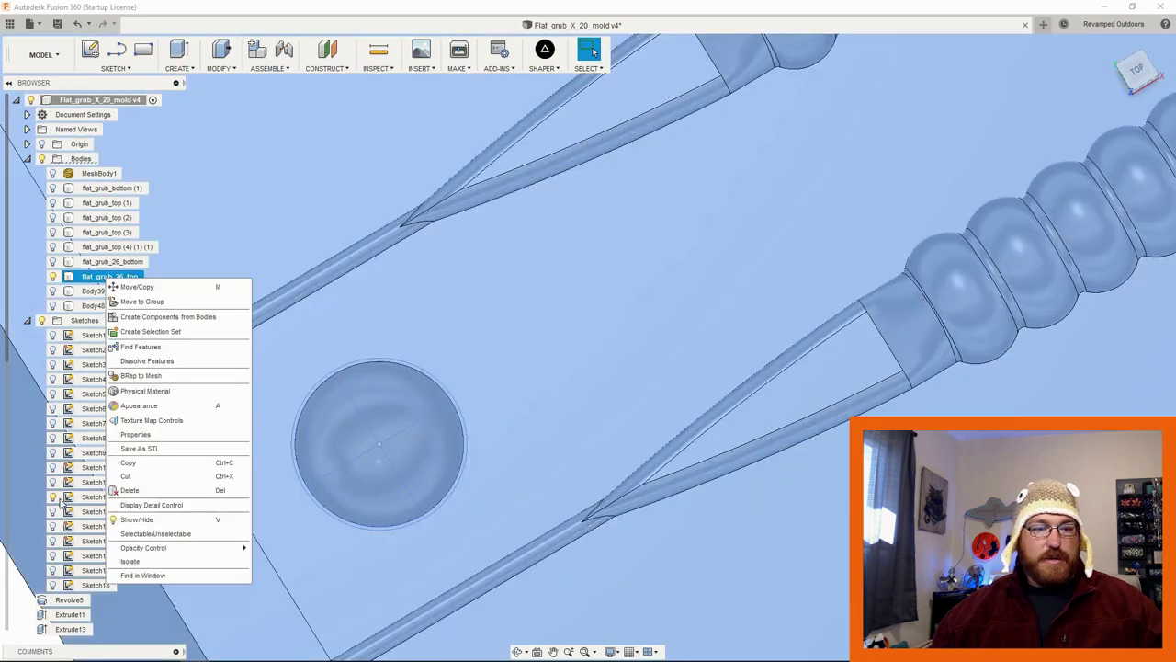
Step: Edit Sketch12 to examine its Ø5.00 circle and Ø4.80 dimension
left_click(78, 496)
right_click(78, 496)
left_click(123, 331)
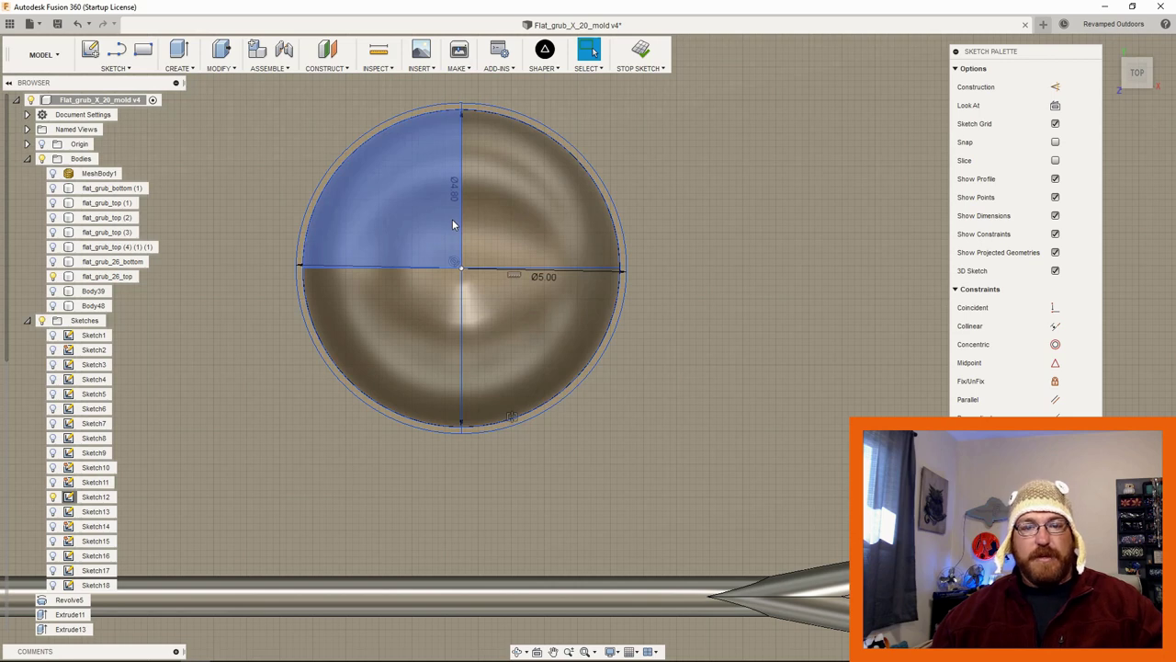
scroll(521, 273, "down", 6)
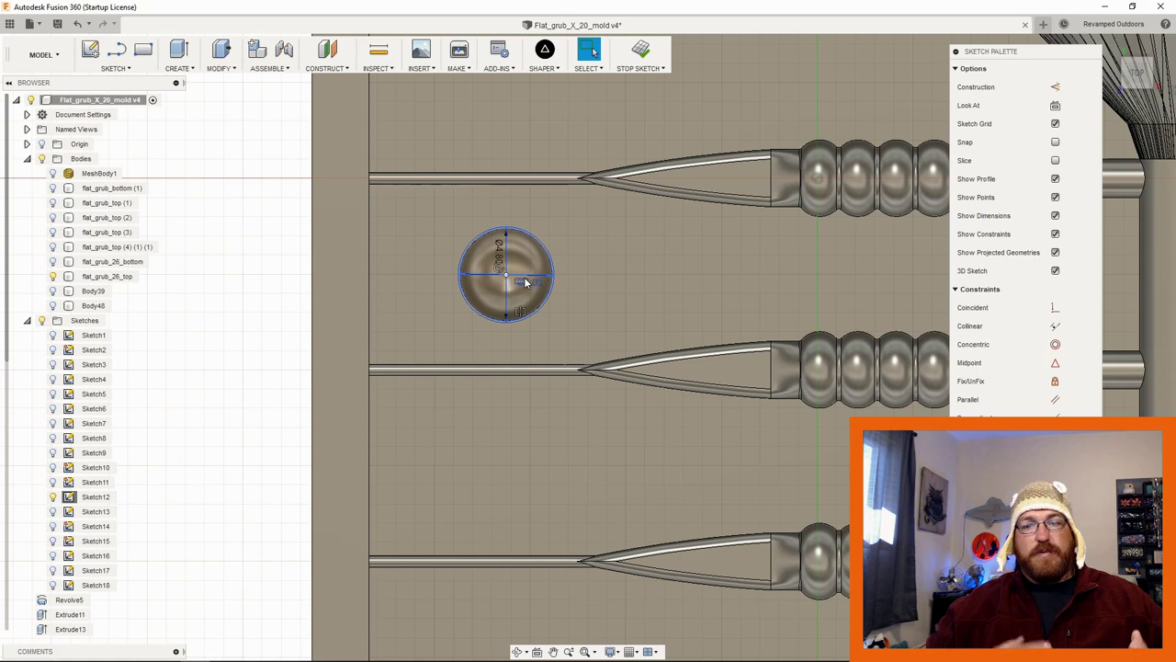
scroll(549, 312, "down", 3)
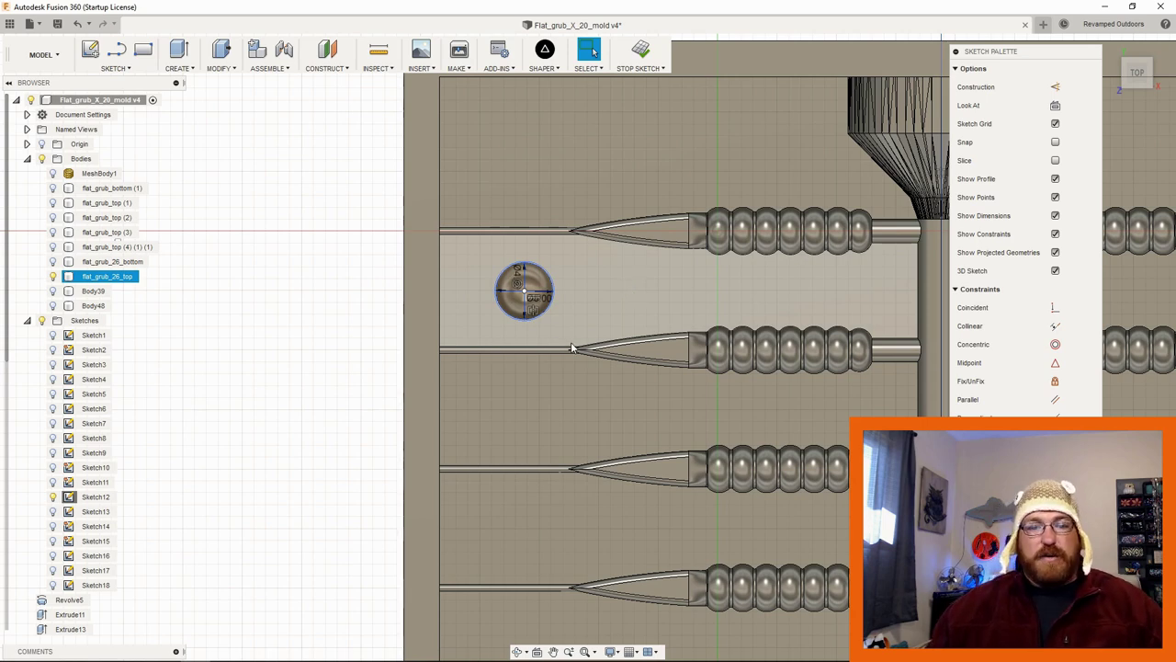
scroll(563, 325, "down", 3)
scroll(563, 325, "up", 4)
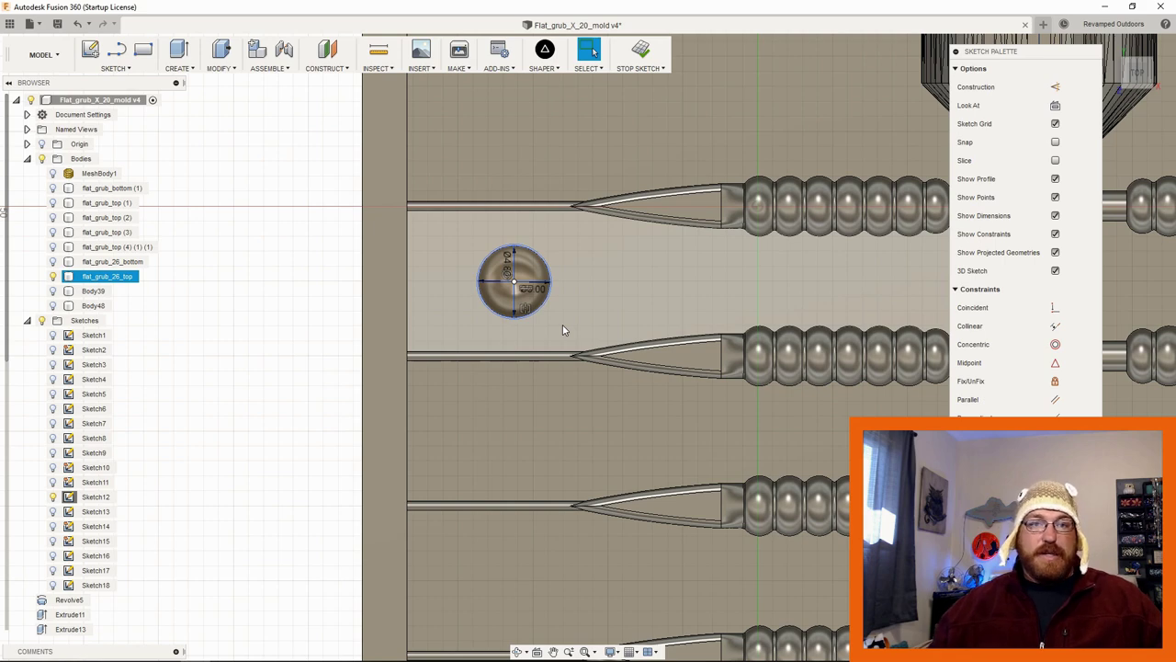
scroll(546, 321, "up", 5)
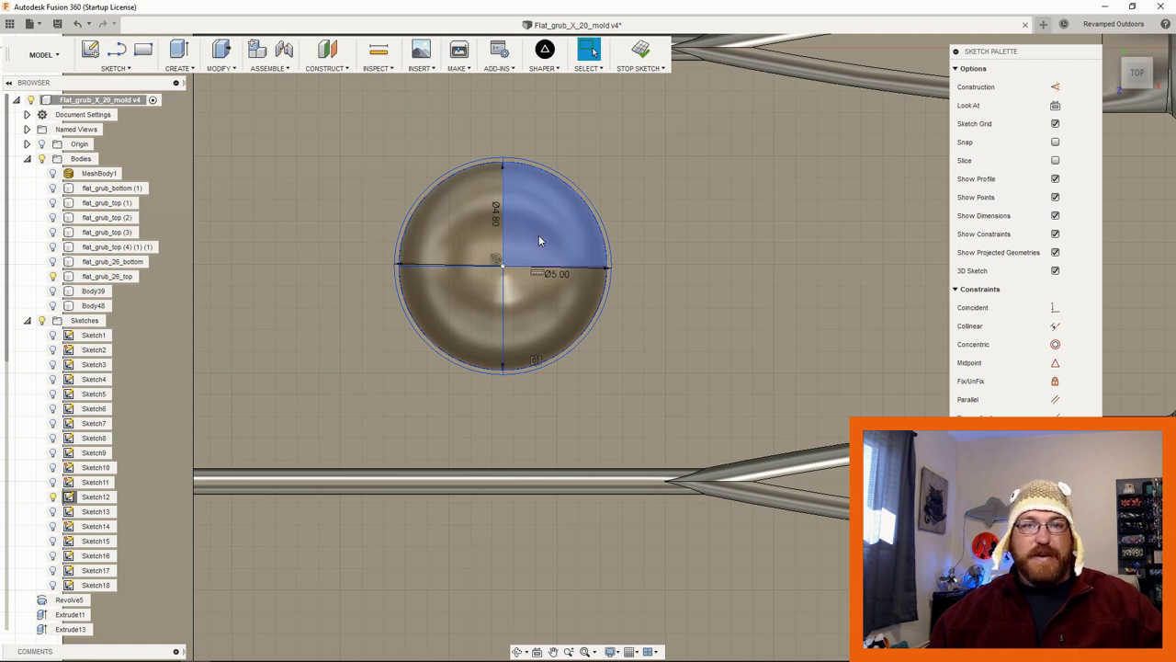
scroll(521, 343, "down", 4)
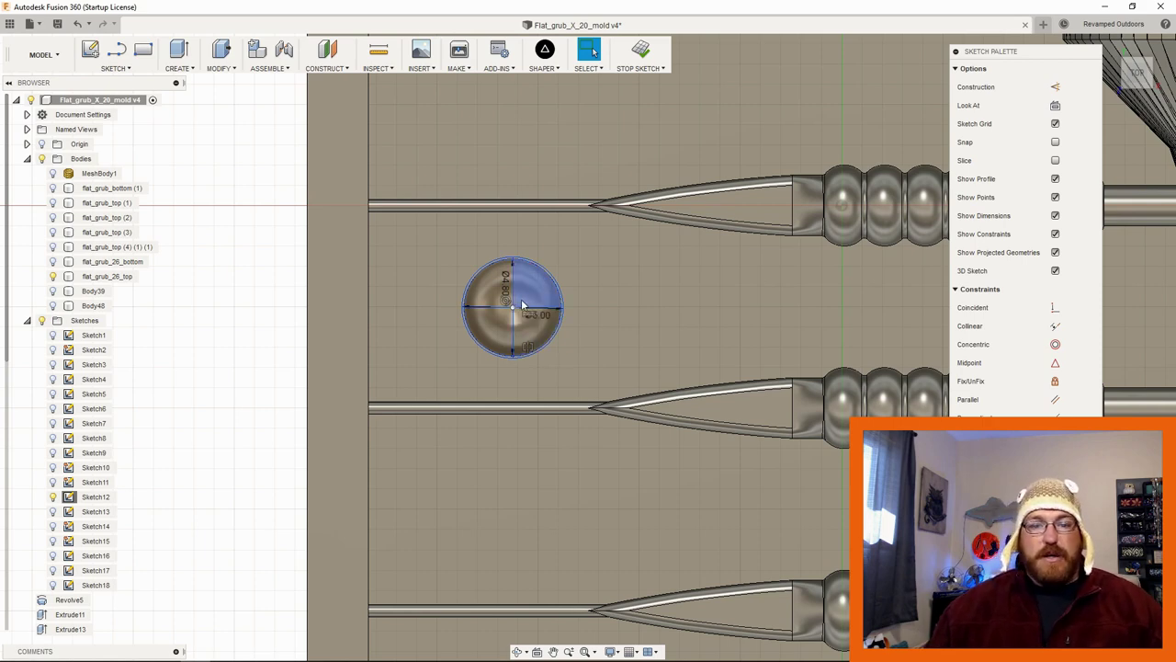
scroll(514, 358, "down", 3)
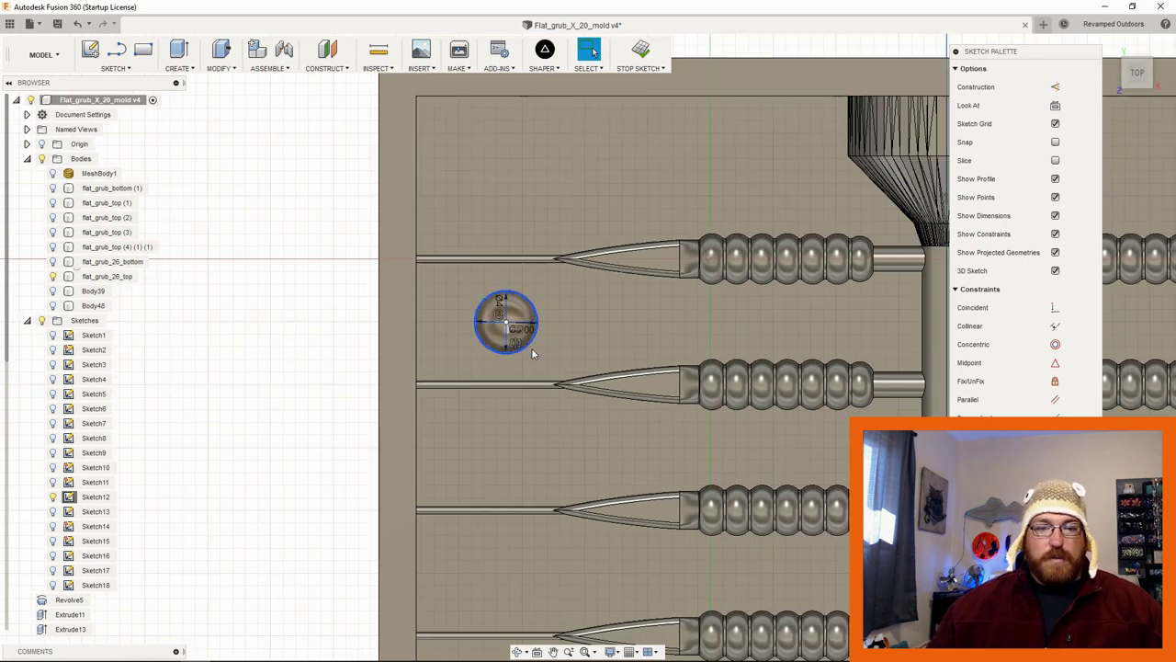
Step: Hide the flat_grub_26_top mold body
middle_click_drag(593, 351, 526, 222)
scroll(527, 221, "down", 5)
middle_click_drag(565, 353, 496, 280, "shift")
middle_click_drag(625, 271, 477, 290)
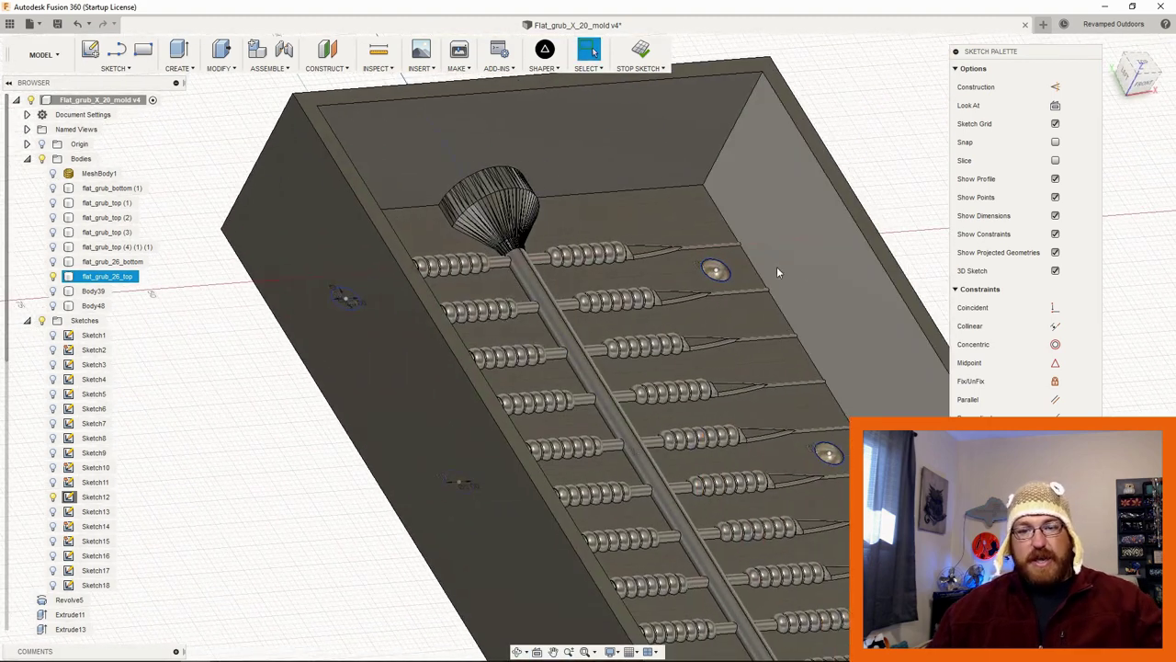
key("Escape")
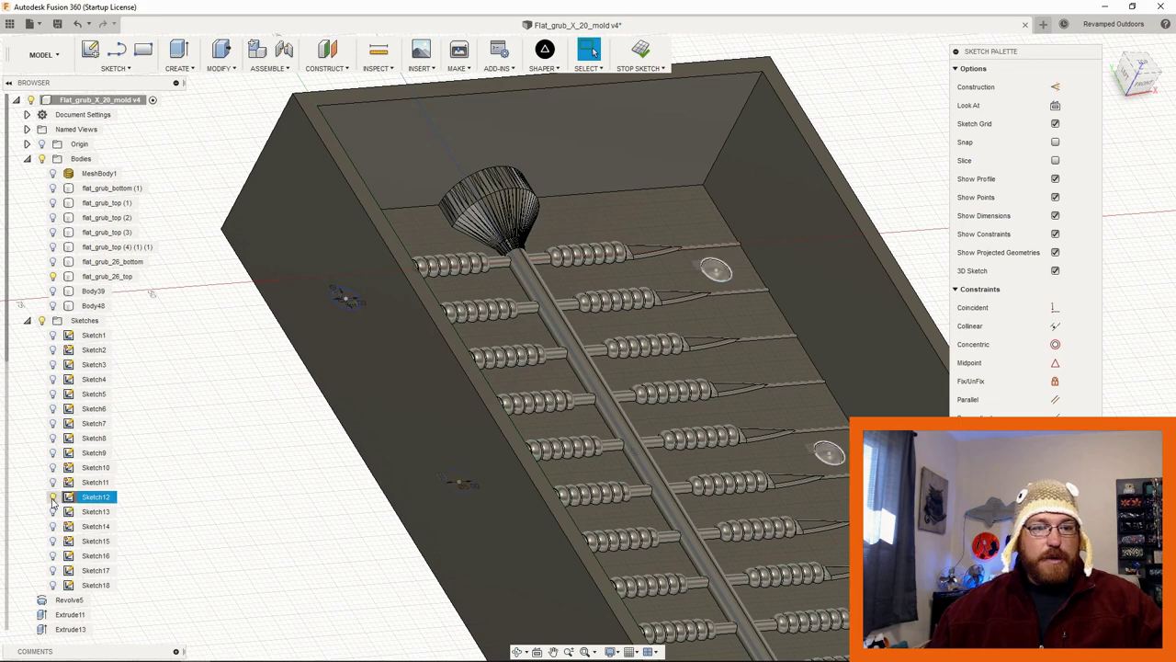
left_click(52, 276)
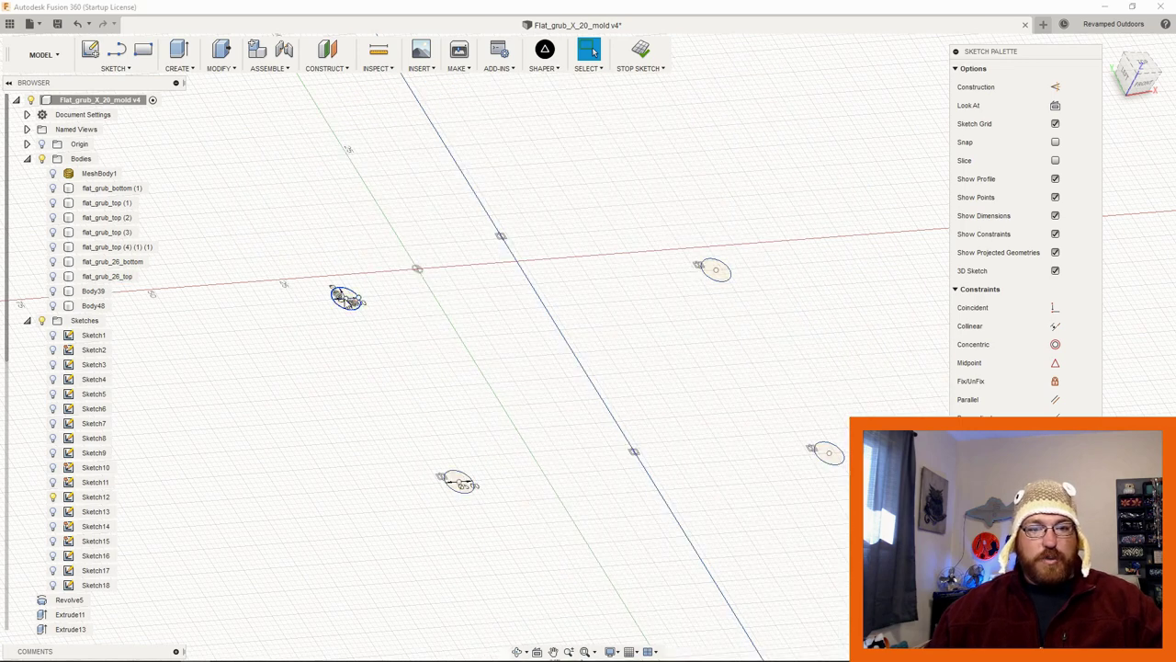
Step: Revolve the circle's upper profile 360° around the horizontal line into a sphere
scroll(364, 307, "up", 10)
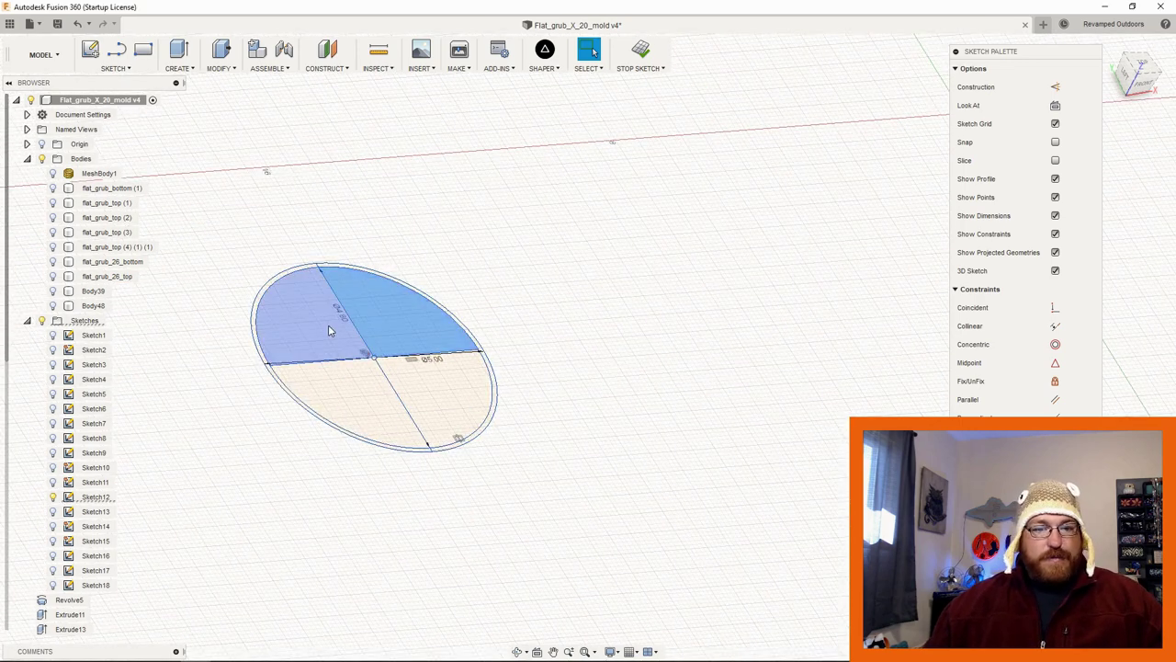
left_click(216, 68)
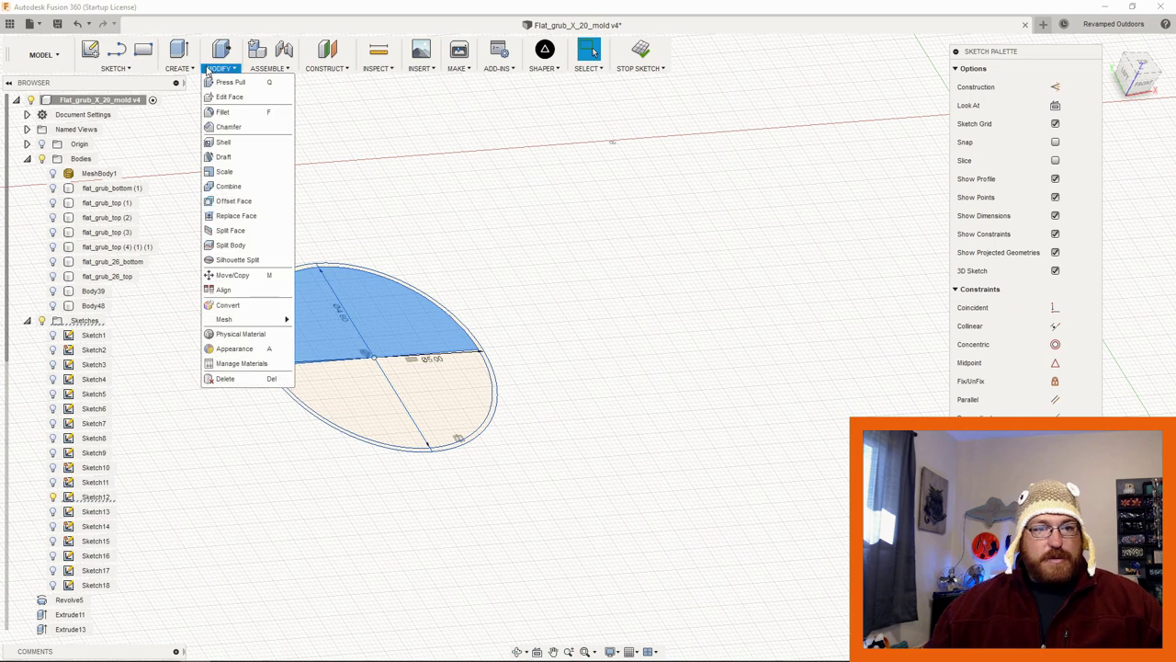
left_click(180, 68)
left_click(197, 127)
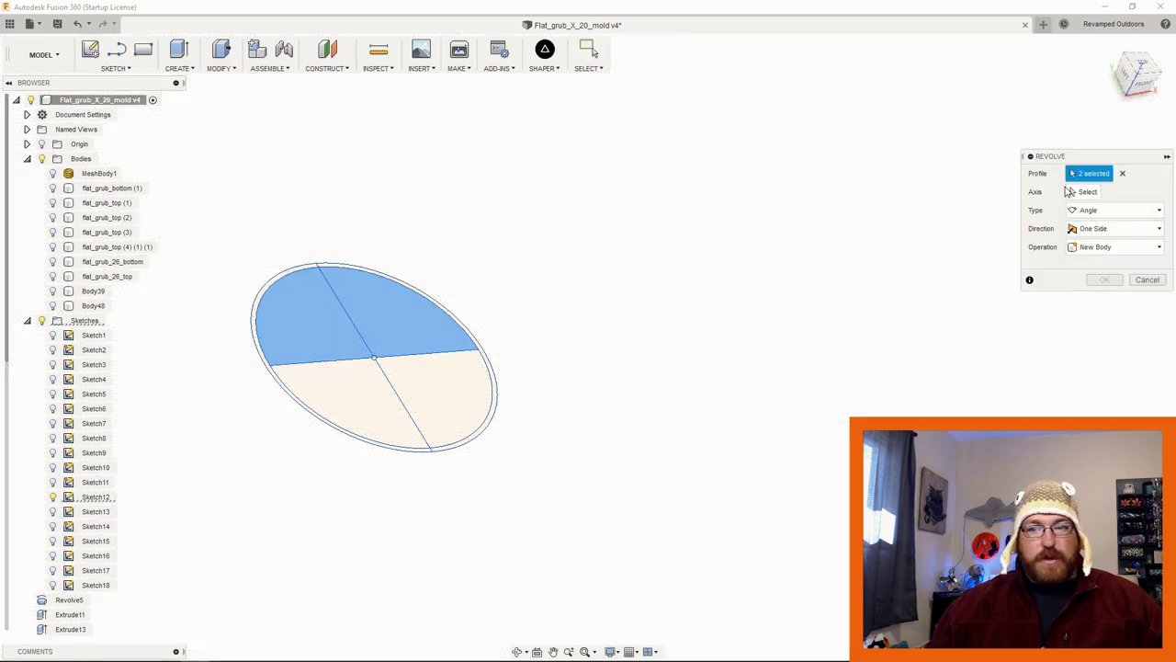
left_click(1069, 192)
left_click(449, 353)
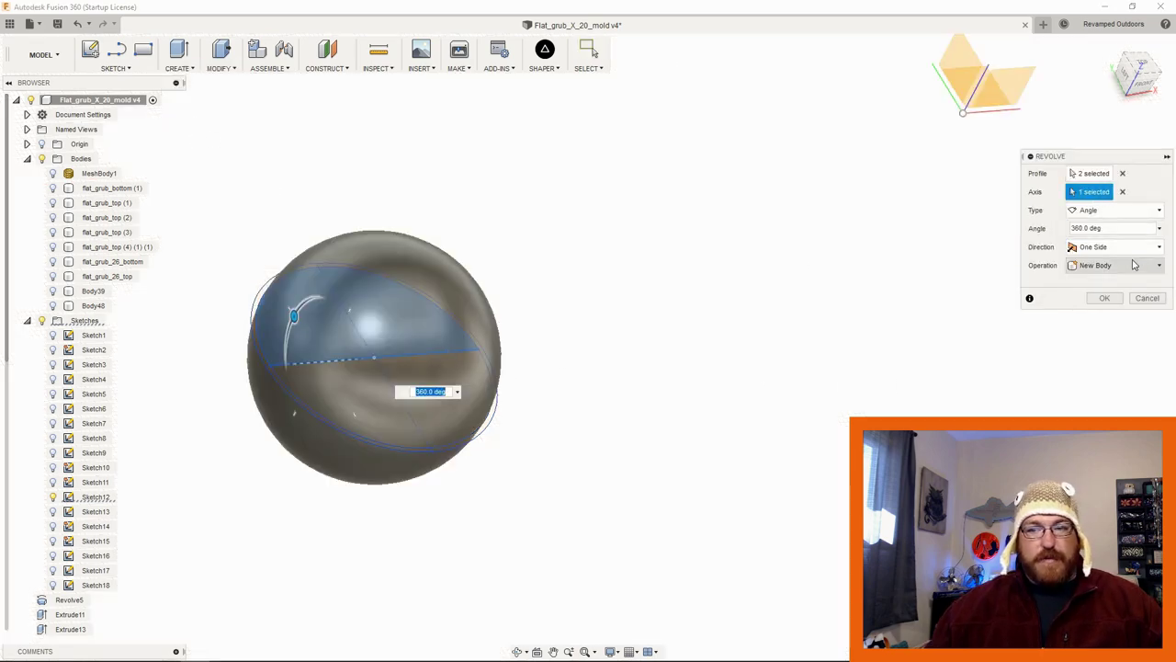
left_click(1105, 298)
Step: Rename the new Body49 to small_sphere
left_click(96, 321)
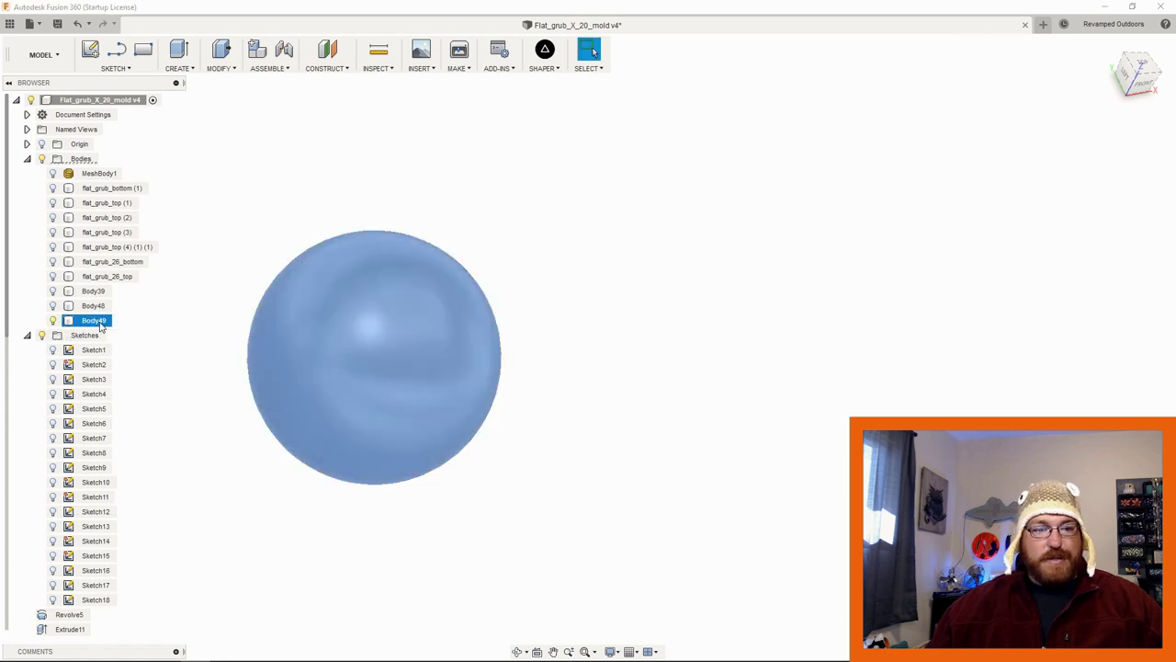
double_click(95, 321)
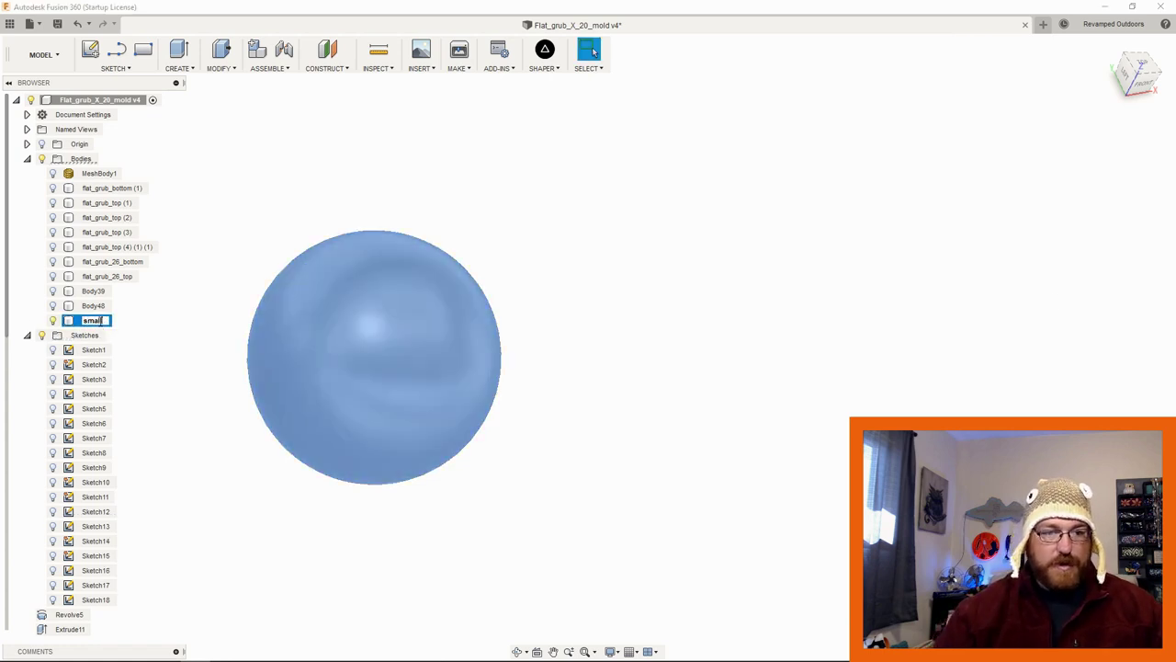
type("small_sphere")
key("Return")
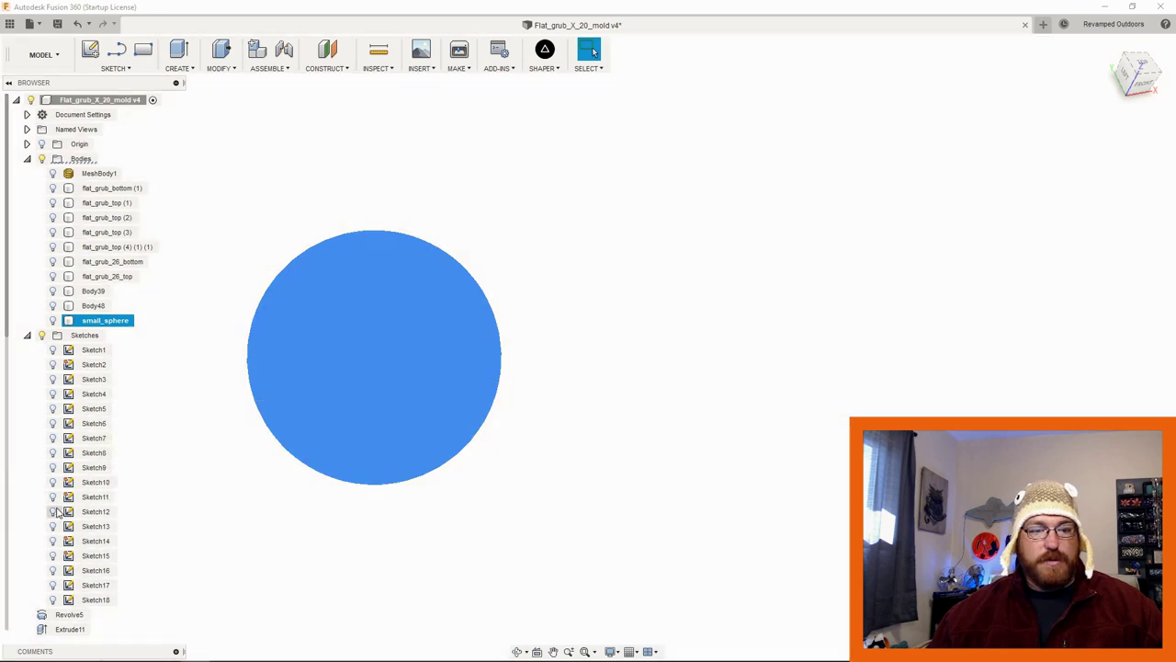
Step: Show Sketch12 again and hide the small_sphere body
left_click(53, 512)
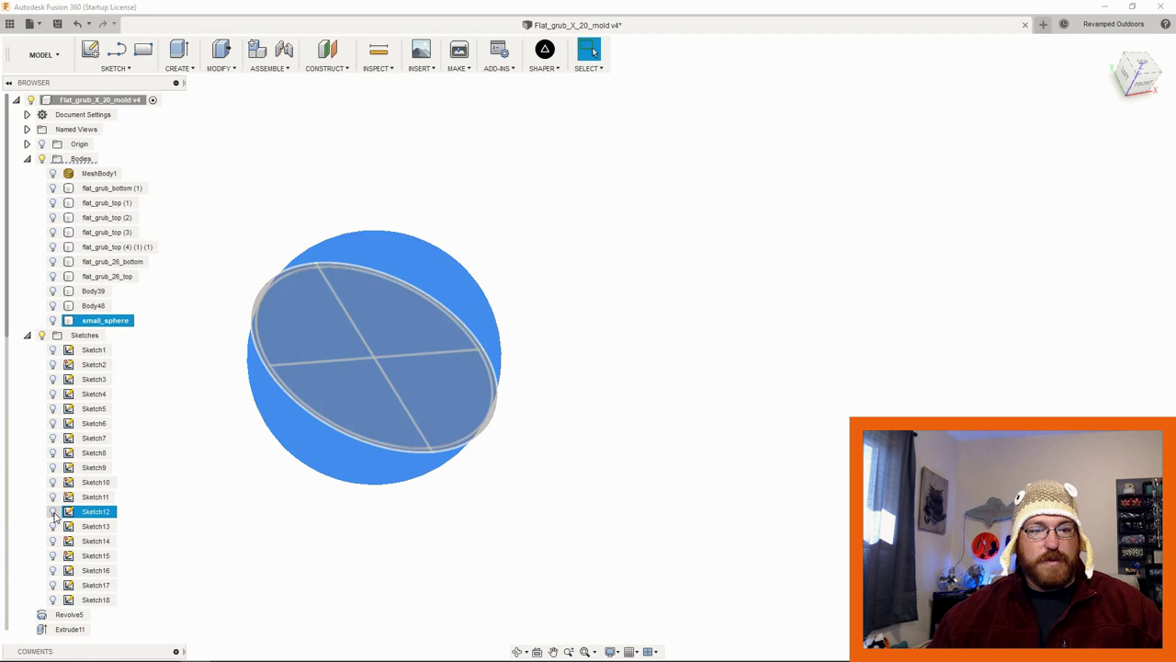
left_click(545, 402)
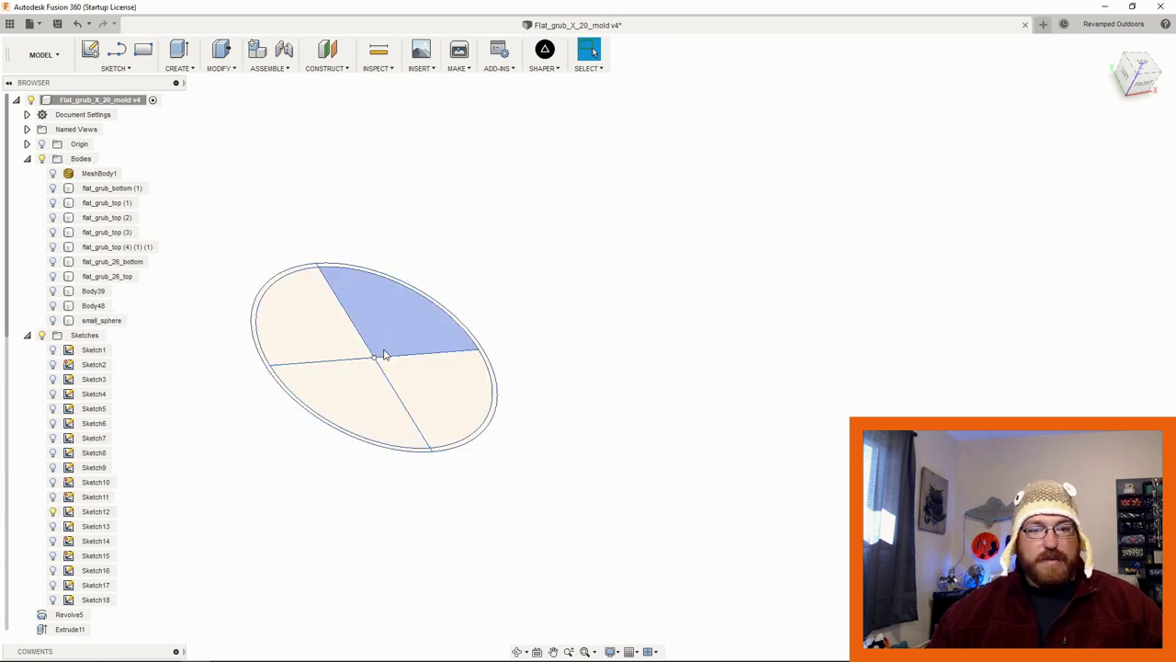
scroll(404, 352, "up", 3)
scroll(533, 460, "up", 3)
Step: Revolve the outer ring and both profiles around the line into a larger sphere
left_click(541, 461)
left_click(431, 364, "ctrl")
left_click(336, 168, "ctrl")
scroll(349, 385, "down", 2)
scroll(348, 385, "down", 3)
left_click(222, 68)
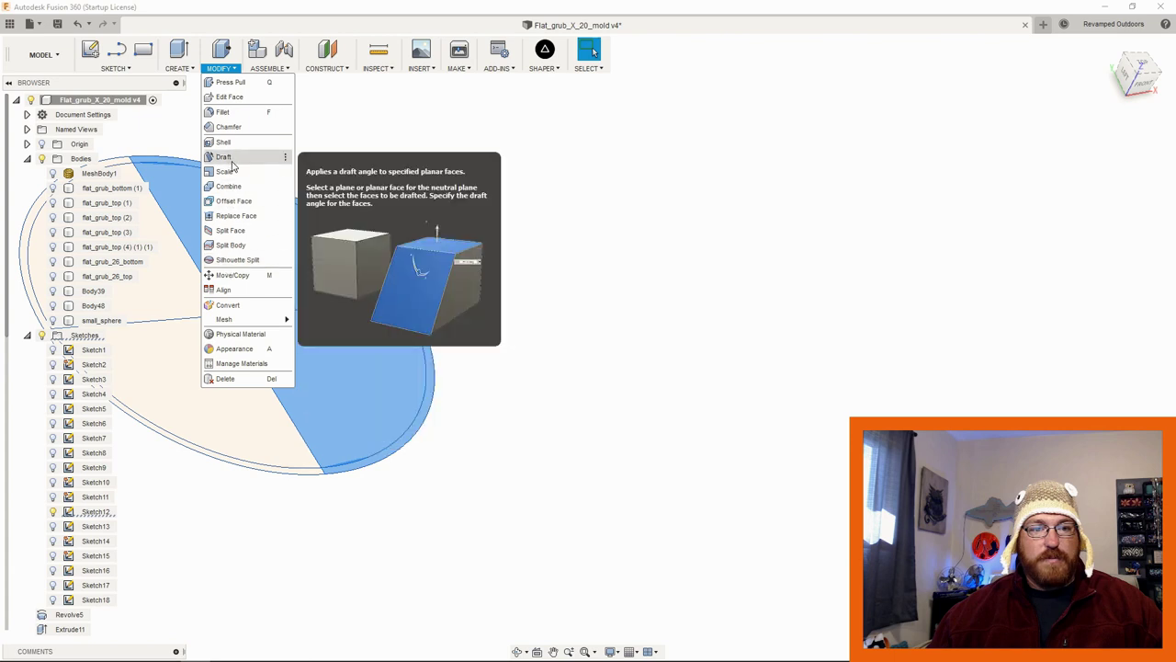
left_click(179, 68)
left_click(188, 126)
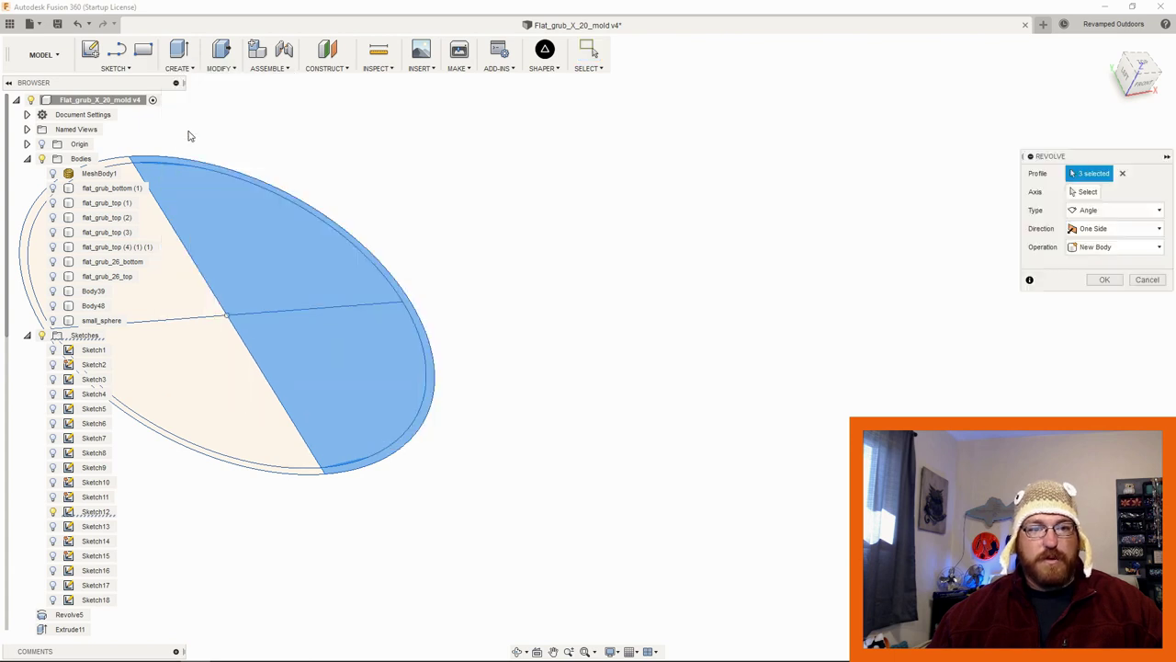
left_click(1082, 193)
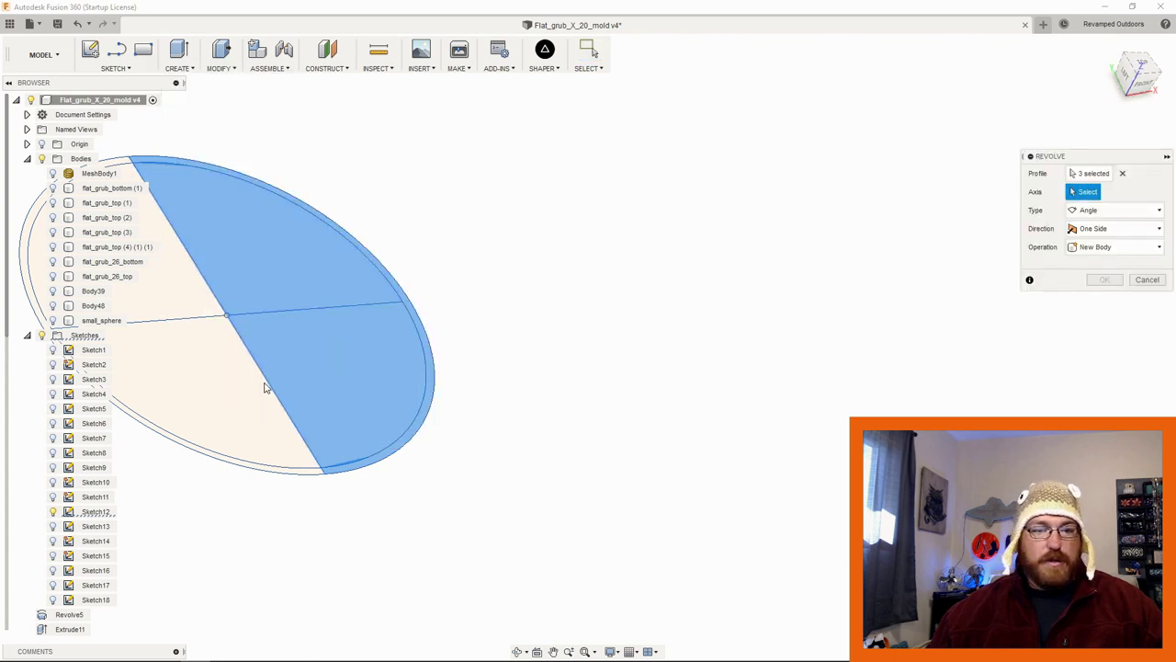
left_click(263, 387)
left_click(1105, 299)
Step: Rename the new sphere body to large_sphere
scroll(404, 394, "down", 3)
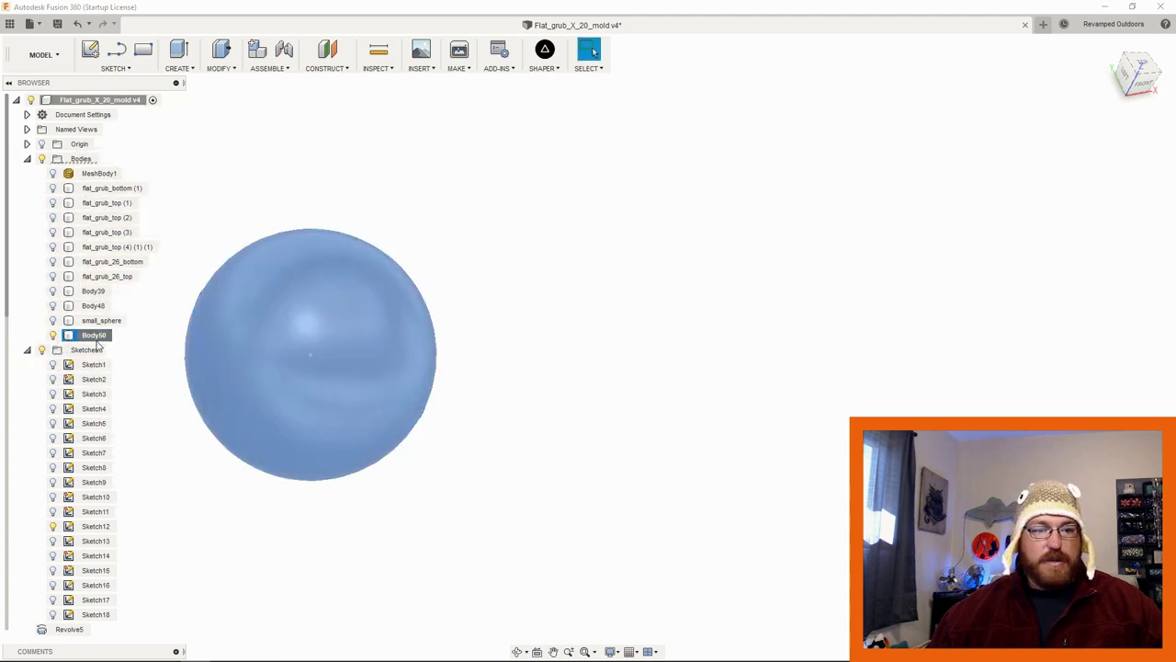
double_click(98, 336)
type("large")
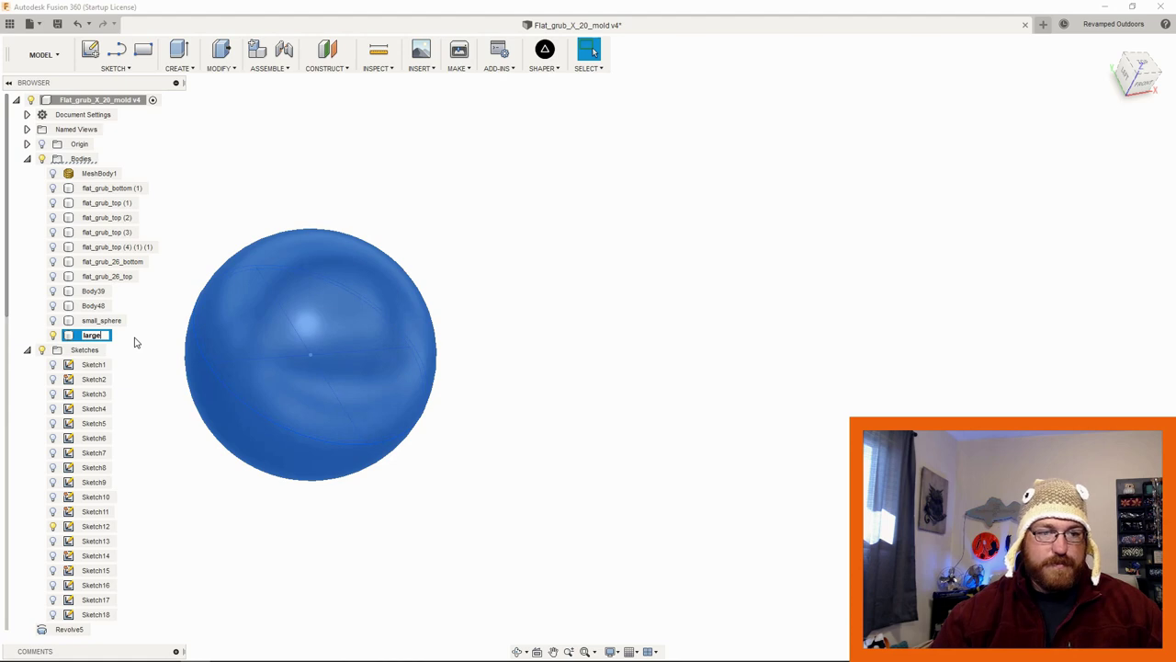
key("Return")
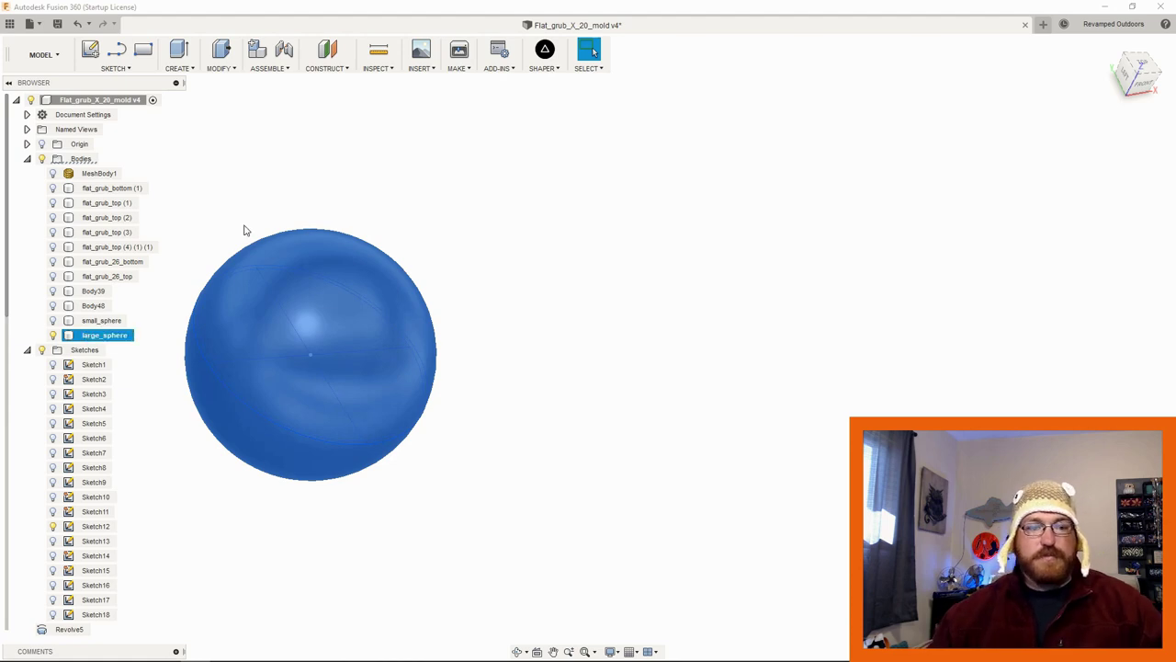
scroll(200, 370, "down", 4)
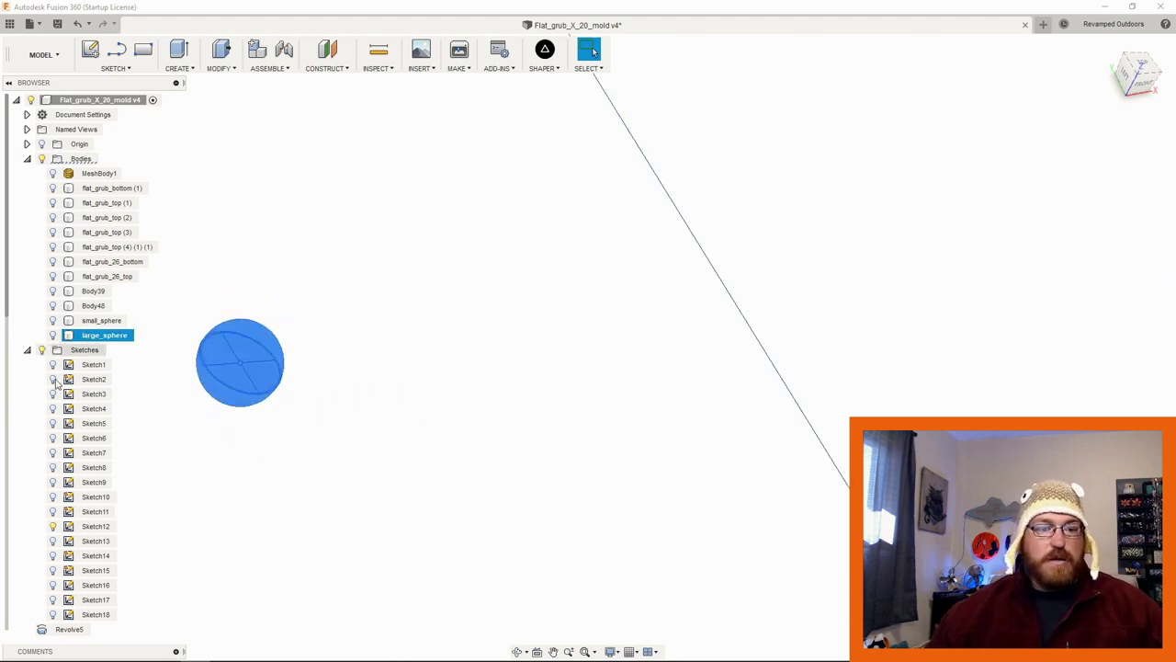
Step: Show Sketch12's circles beside large_sphere and pan to see more of the layout
left_click(55, 293, "ctrl")
left_click(53, 294, "ctrl")
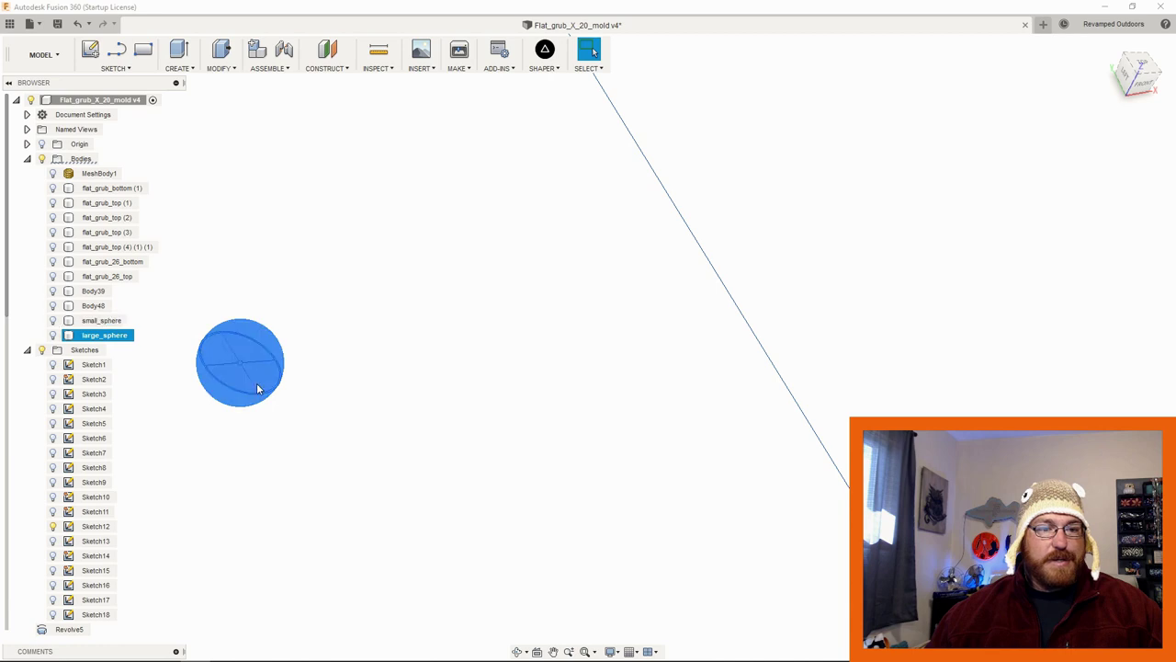
left_click(53, 525)
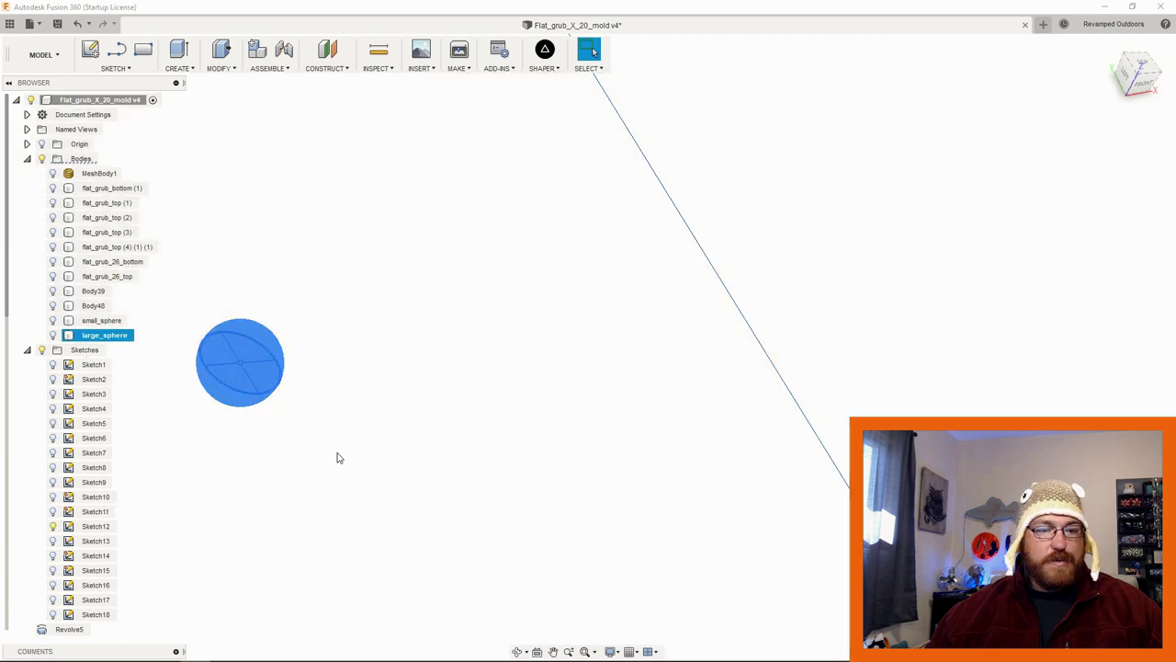
scroll(340, 459, "down", 4)
middle_click_drag(455, 467, 558, 267)
scroll(560, 276, "down", 3)
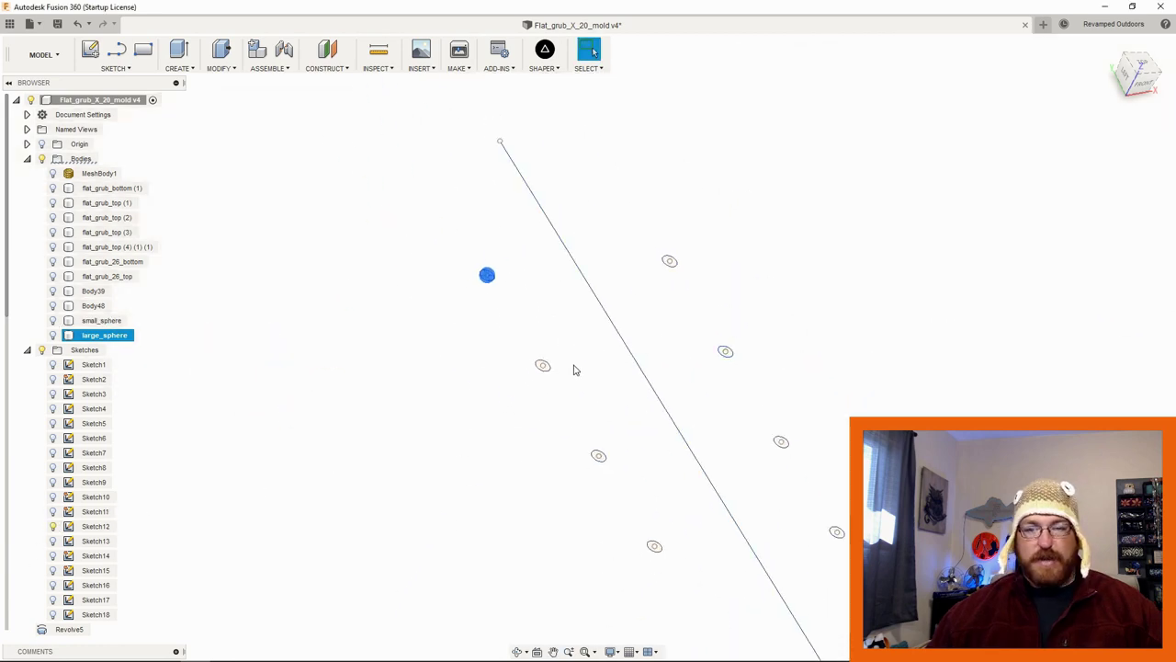
key("Escape")
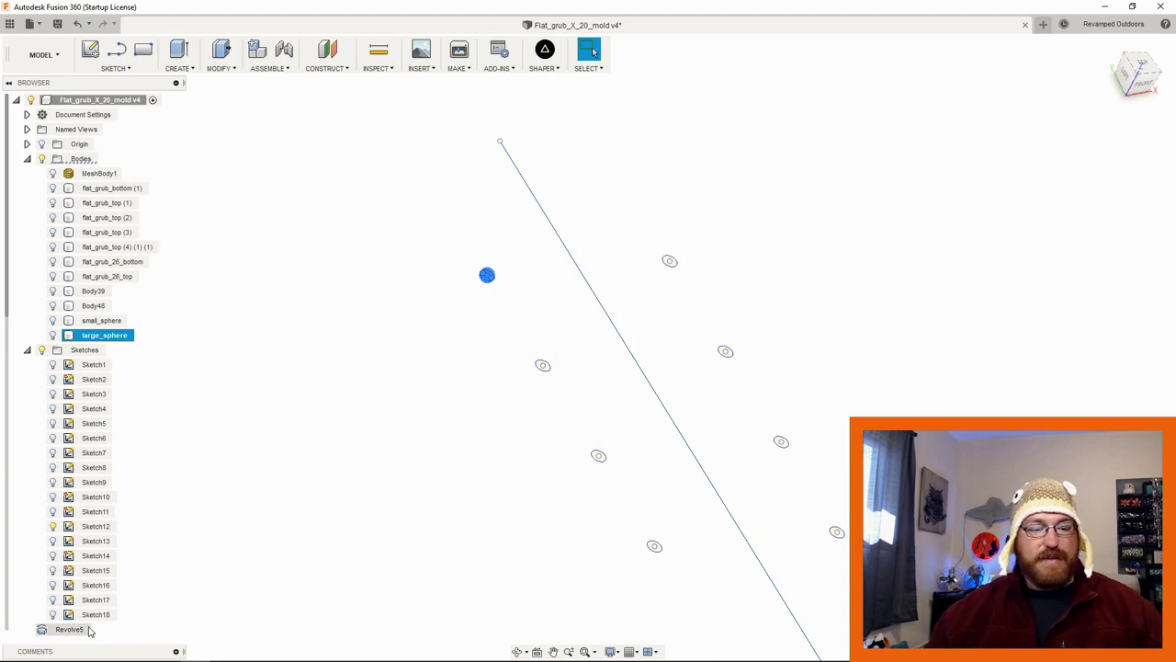
left_click(56, 616)
left_click(56, 622)
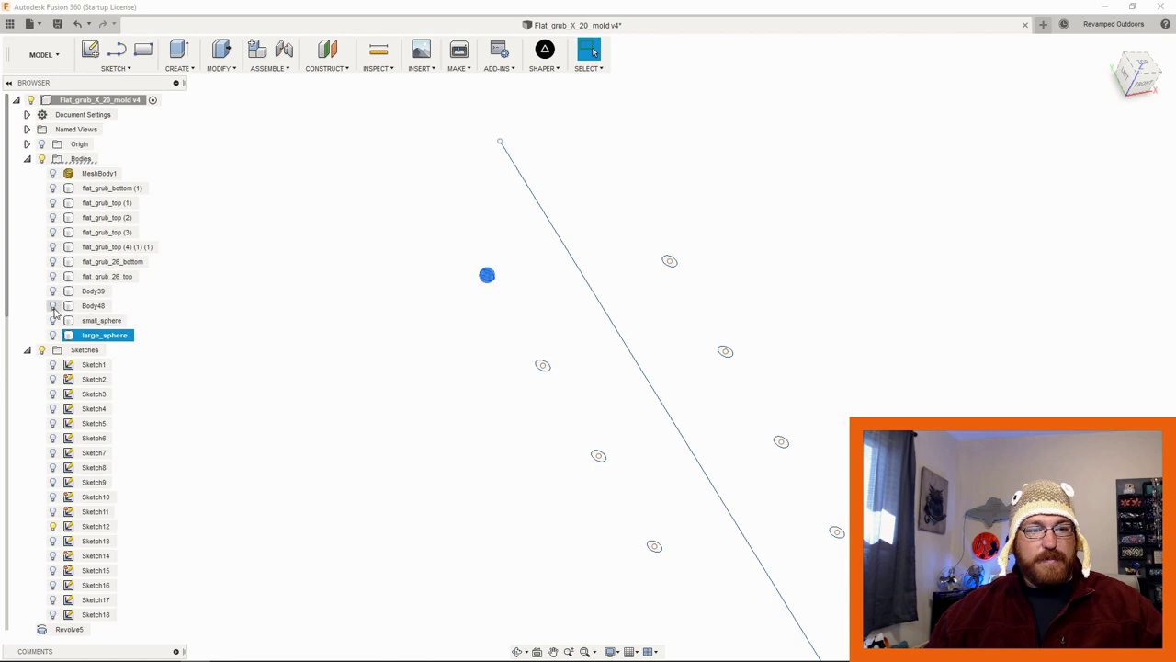
Step: Show flat_grub_26_top, view it from above to compare, then hide it again
left_click(52, 276)
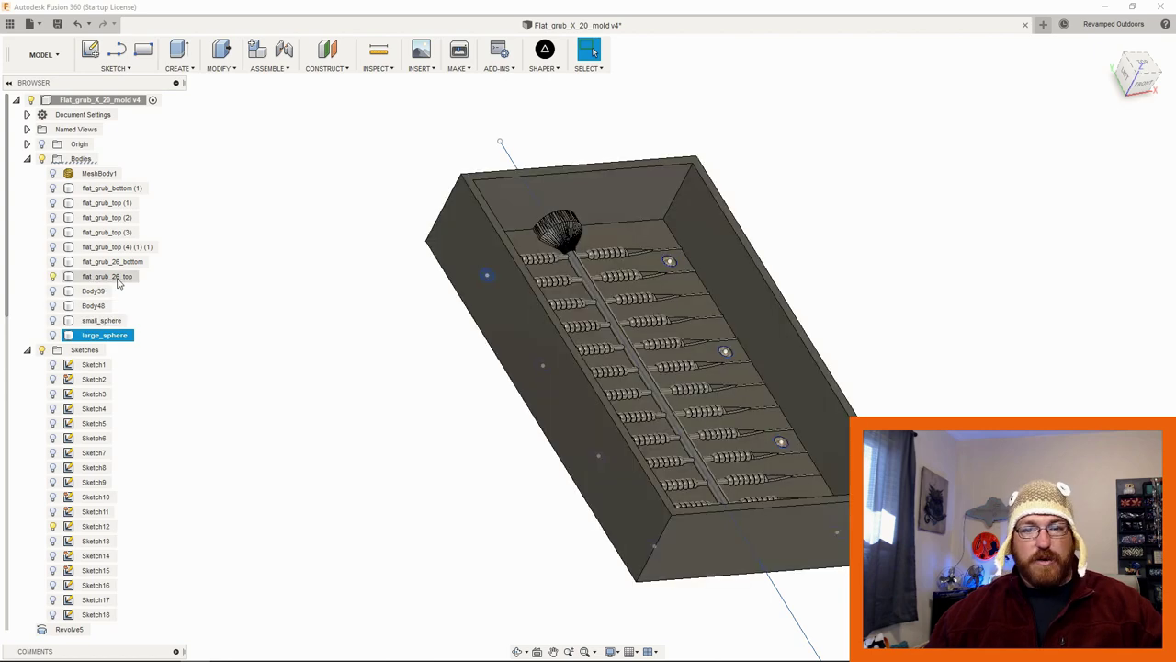
middle_click_drag(714, 297, 539, 251, "shift")
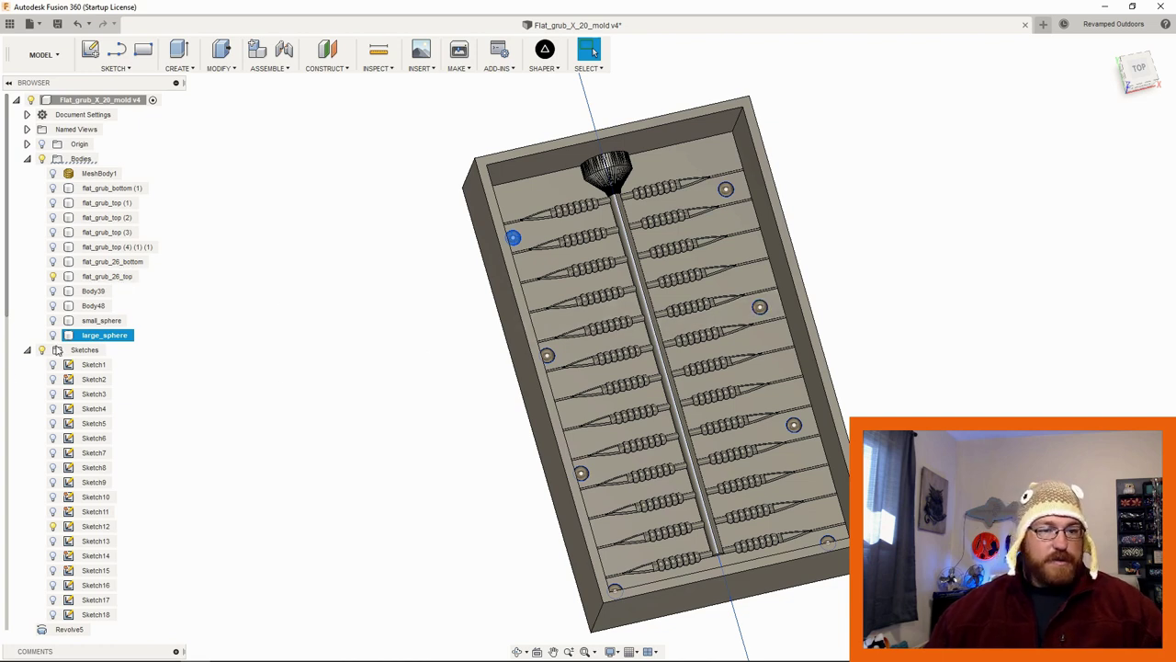
left_click(106, 275, "ctrl")
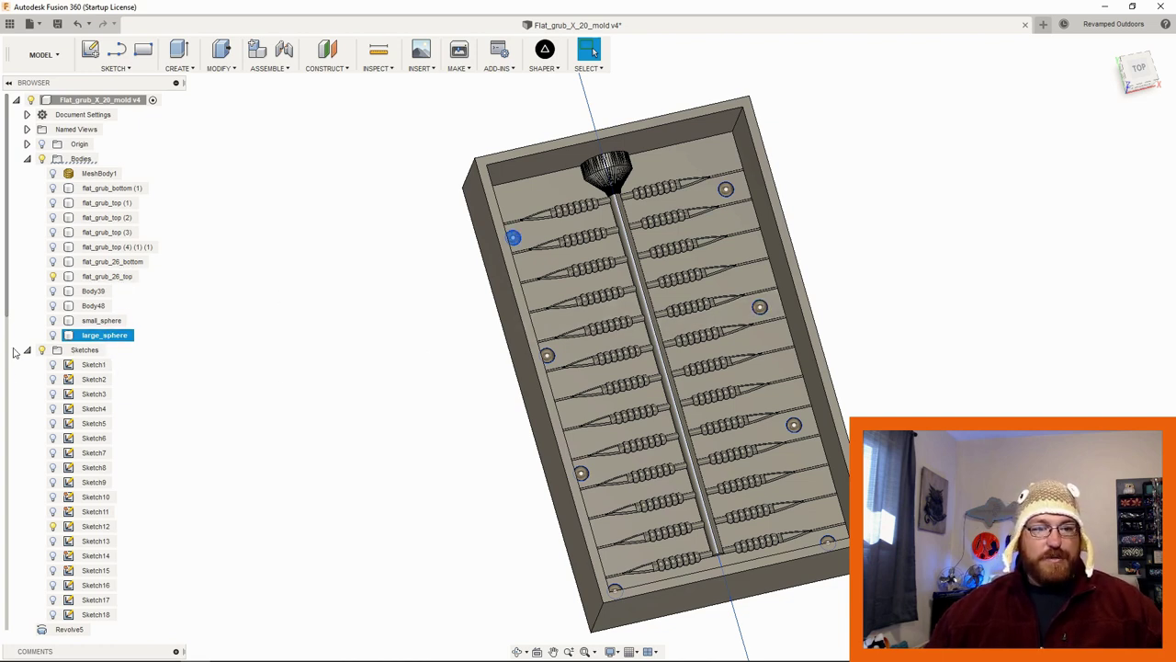
double_click(104, 335)
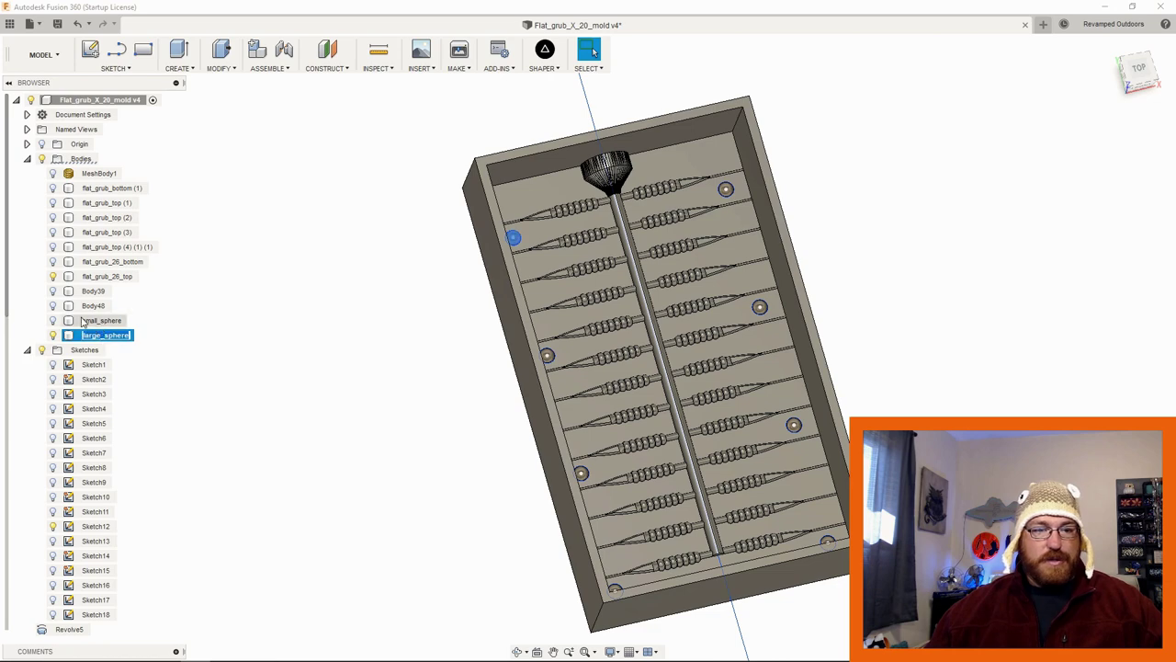
left_click(52, 275)
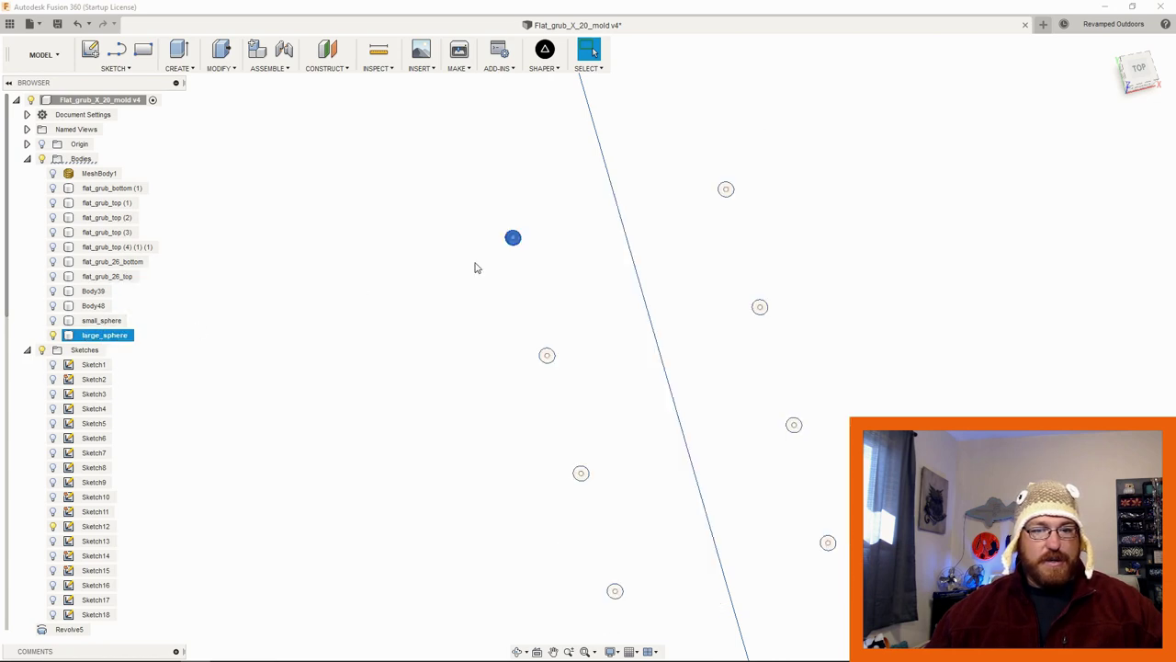
Step: Paste a copy of large_sphere and move it 70 mm along X
key("ctrl+v")
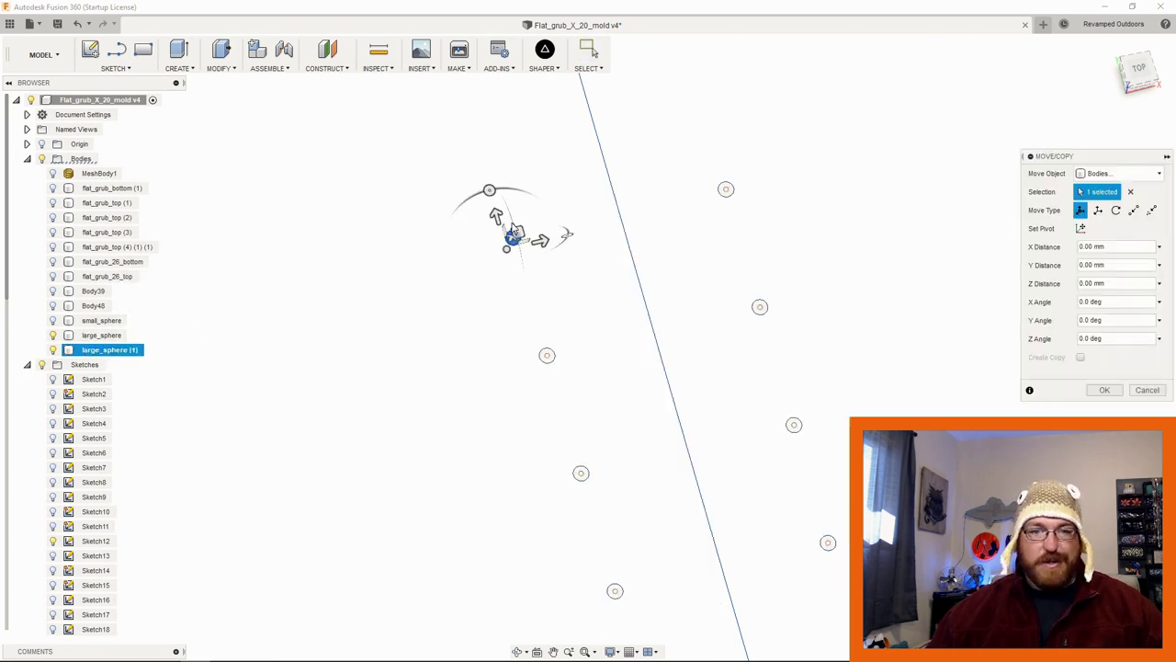
left_click_drag(547, 238, 757, 183)
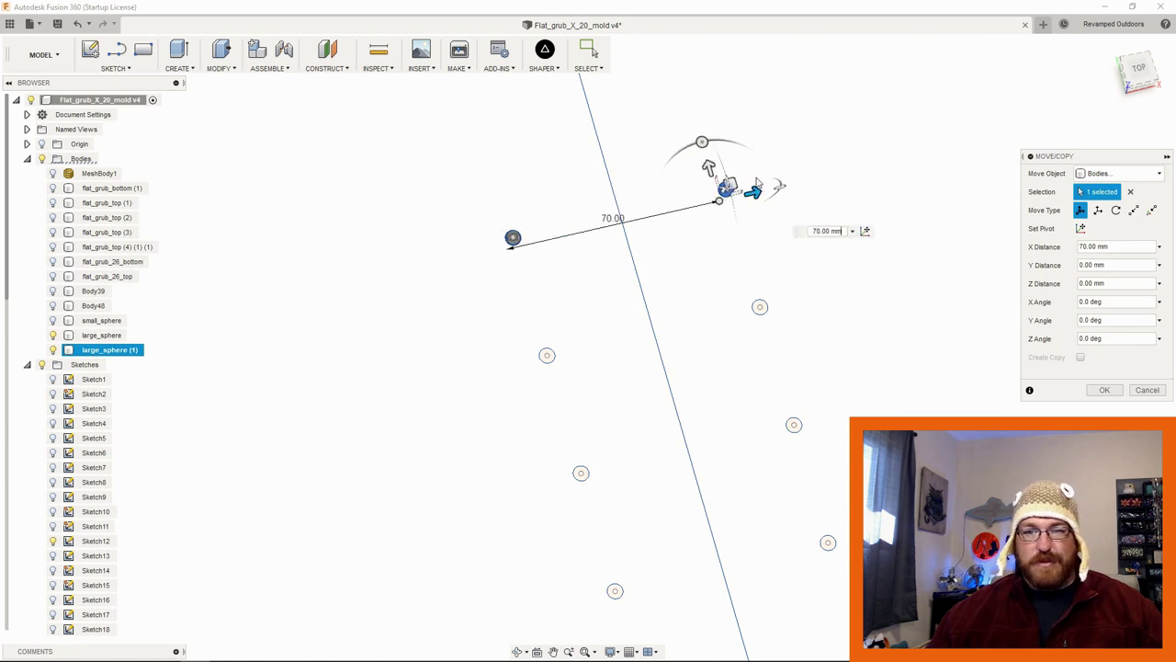
left_click(1102, 390)
left_click(103, 334)
left_click(106, 350)
left_click(104, 335)
left_click(104, 350)
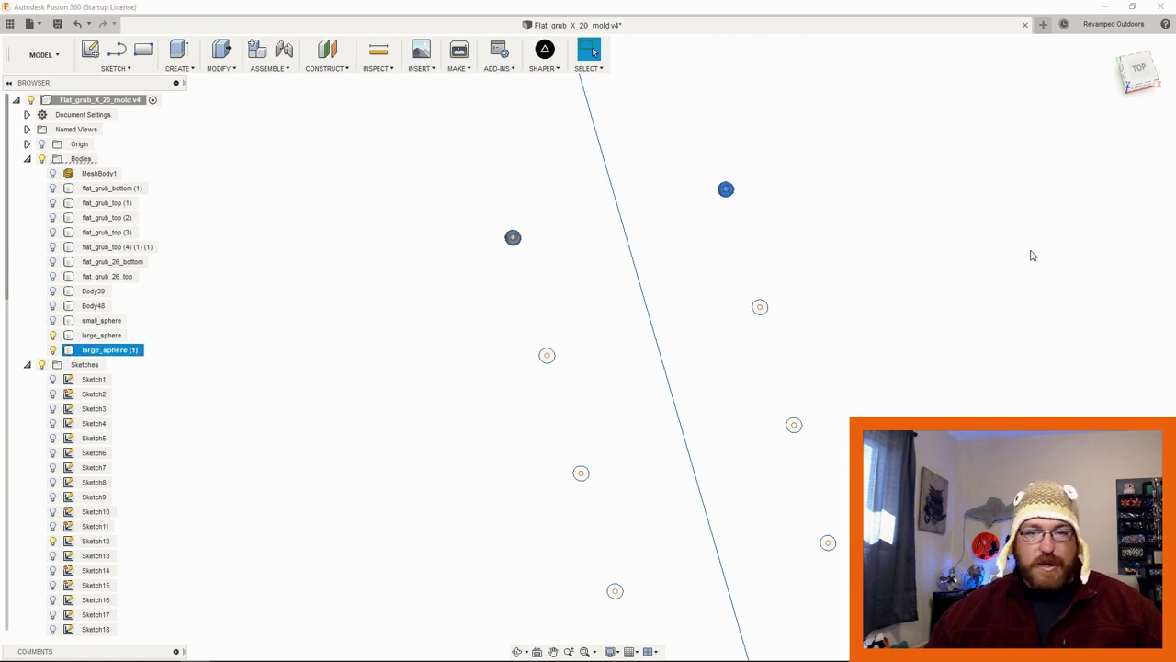
left_click(57, 336, "ctrl")
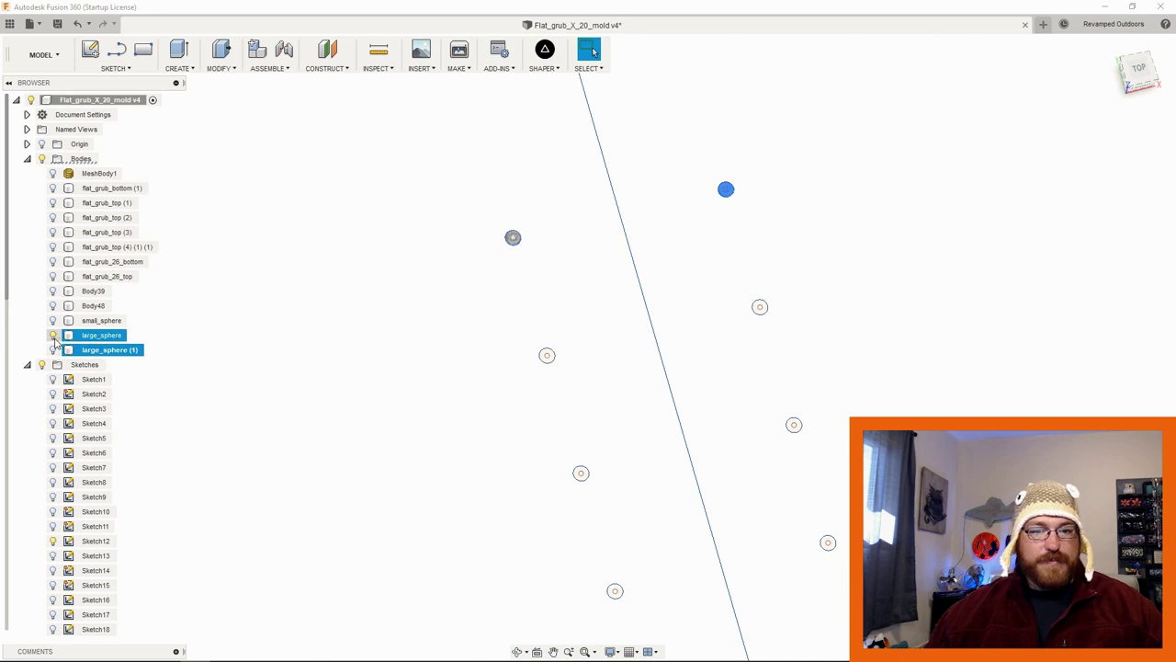
left_click(55, 338, "ctrl")
Step: From the top view, copy small_sphere and move the pasted copy 70 mm along X
scroll(499, 295, "down", 1)
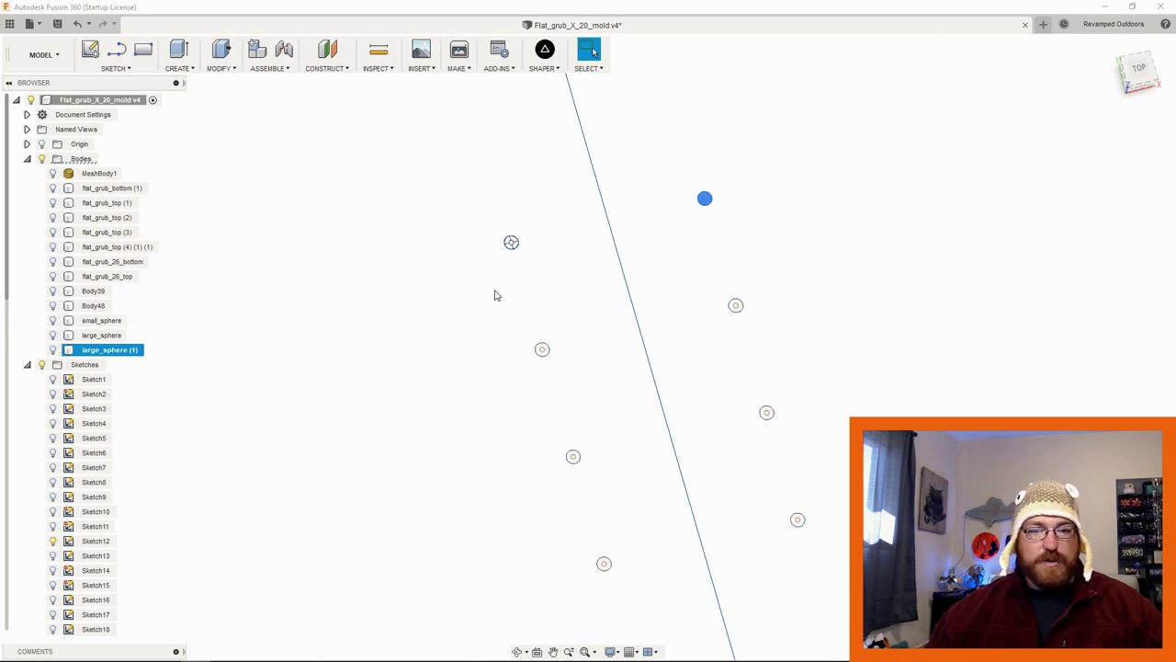
mouse_move(505, 281)
middle_mouse_down("shift")
mouse_move(520, 251)
mouse_move(496, 260)
mouse_move(546, 252)
mouse_move(558, 192)
middle_mouse_up("shift")
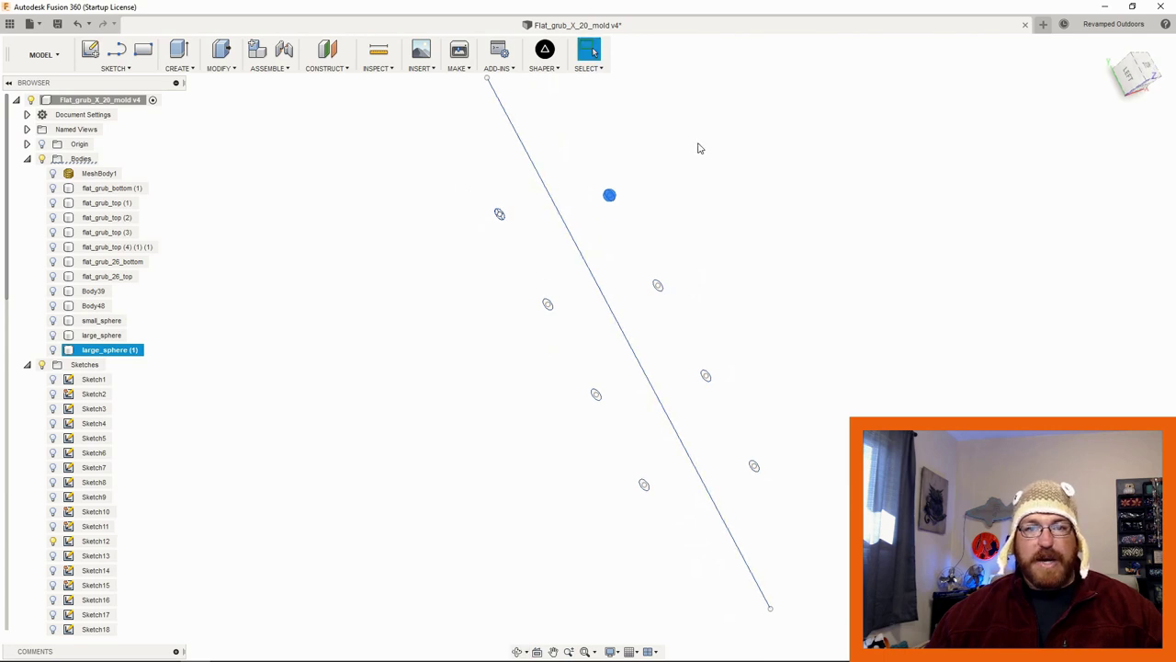
left_click(1132, 69)
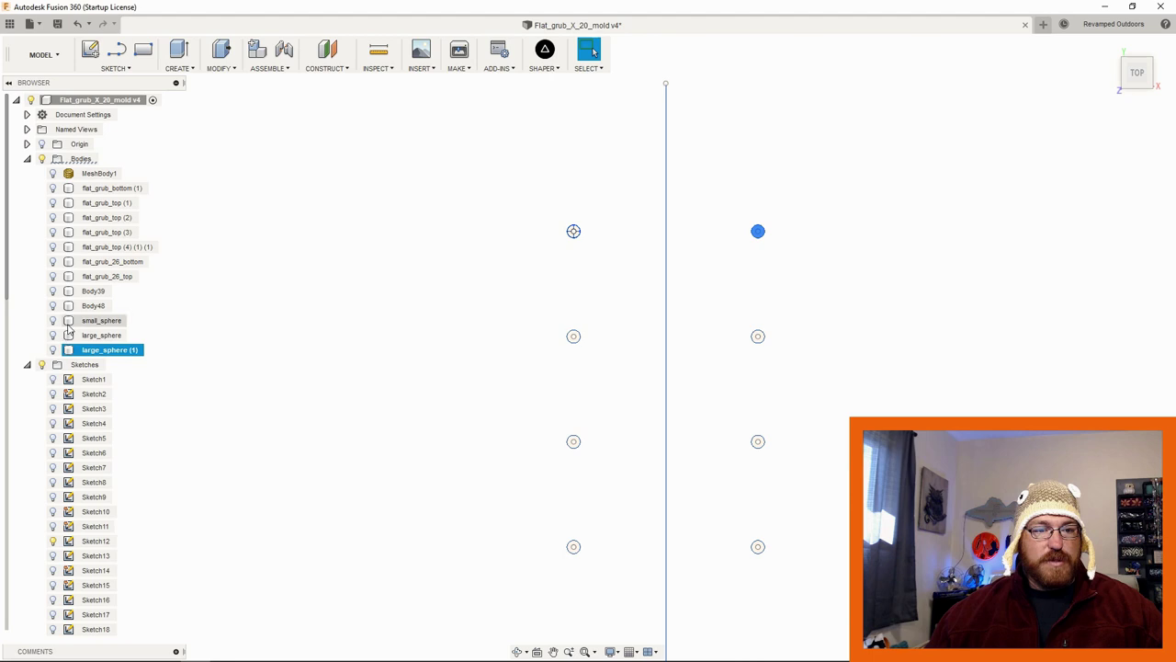
left_click(104, 323)
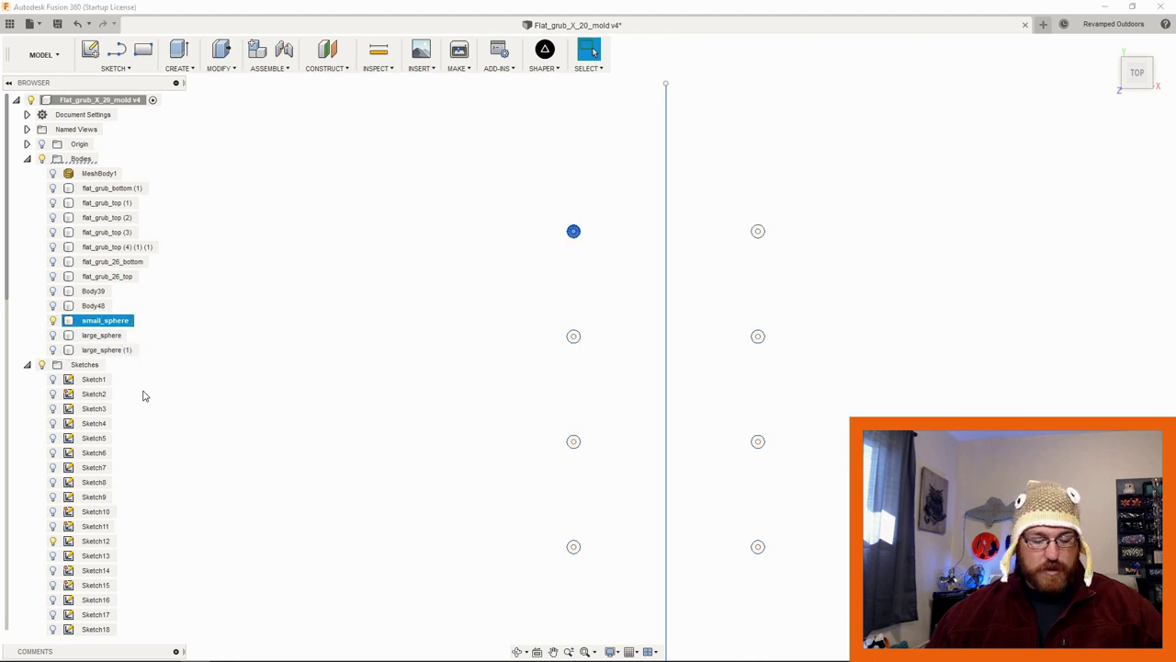
key("ctrl+c")
key("ctrl+v")
left_click_drag(624, 232, 758, 236)
Step: Snap small_sphere (1) point-to-point from its centre onto the neighbouring sketch circle's centre
scroll(760, 230, "up", 5)
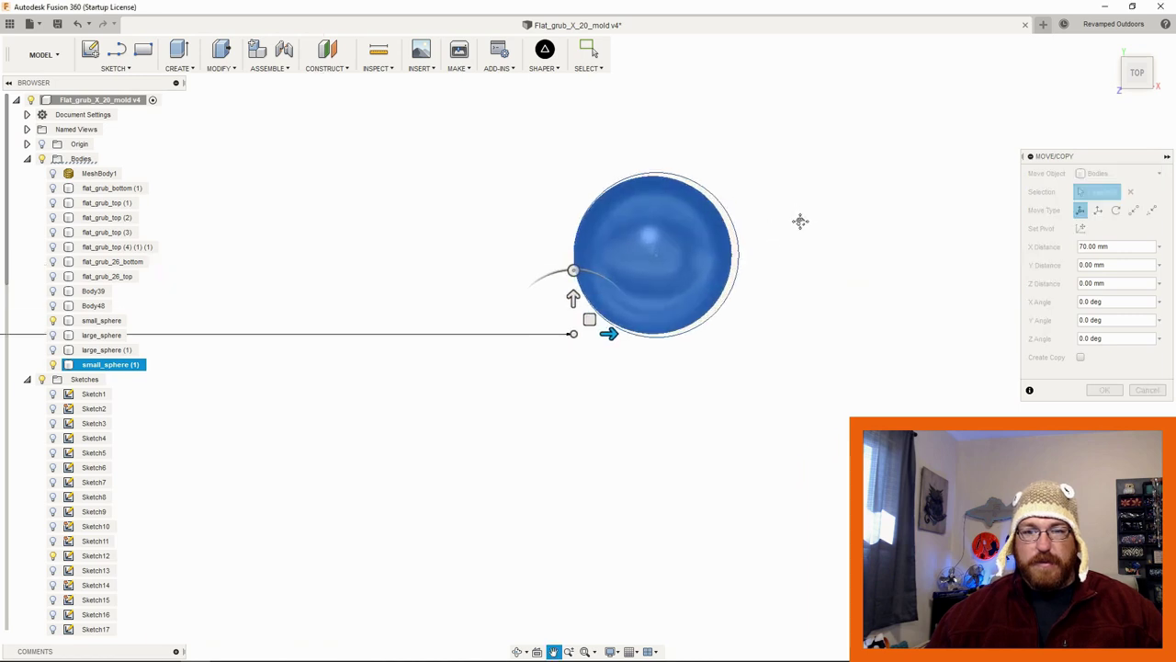
left_click(1133, 210)
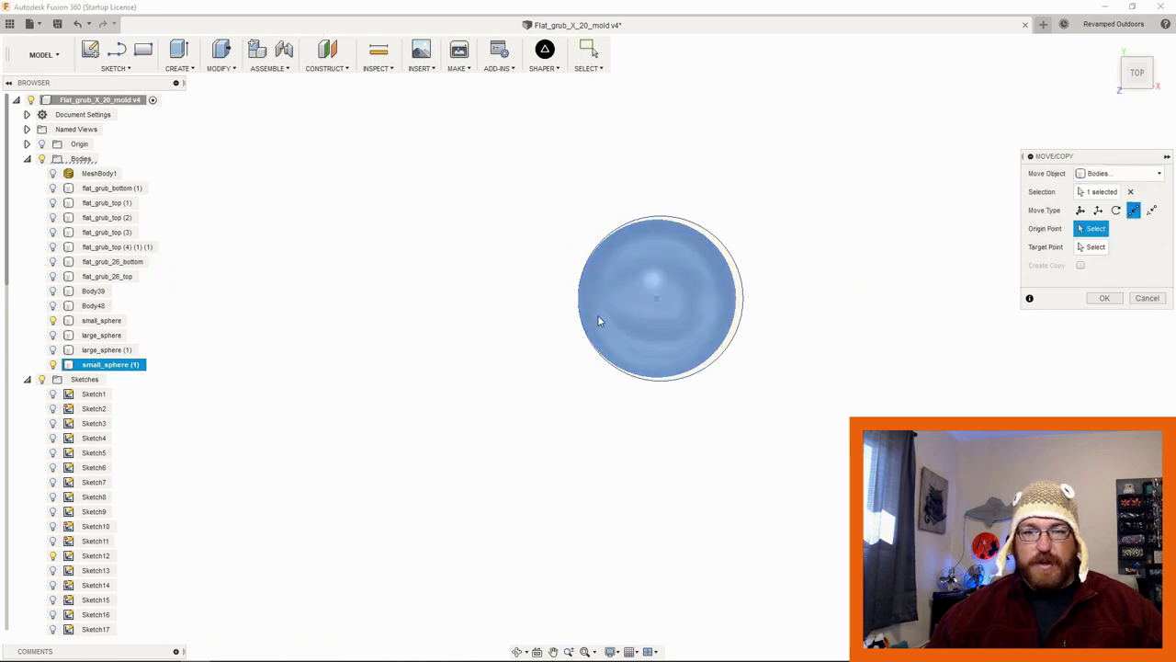
left_click(658, 298)
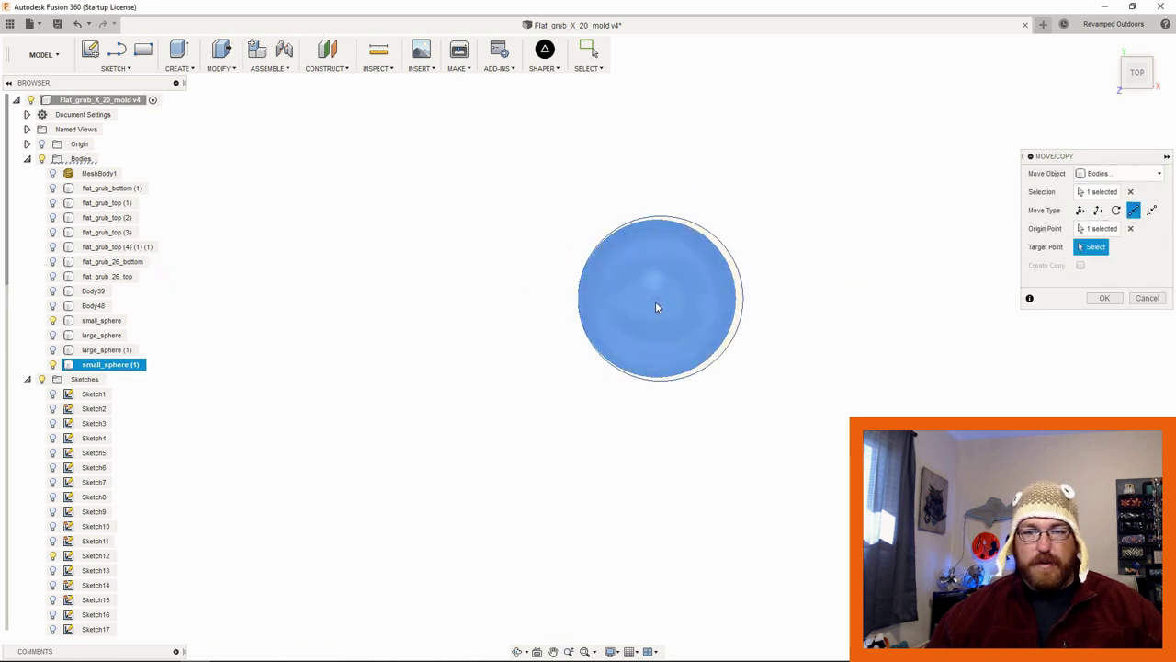
scroll(655, 301, "up", 4)
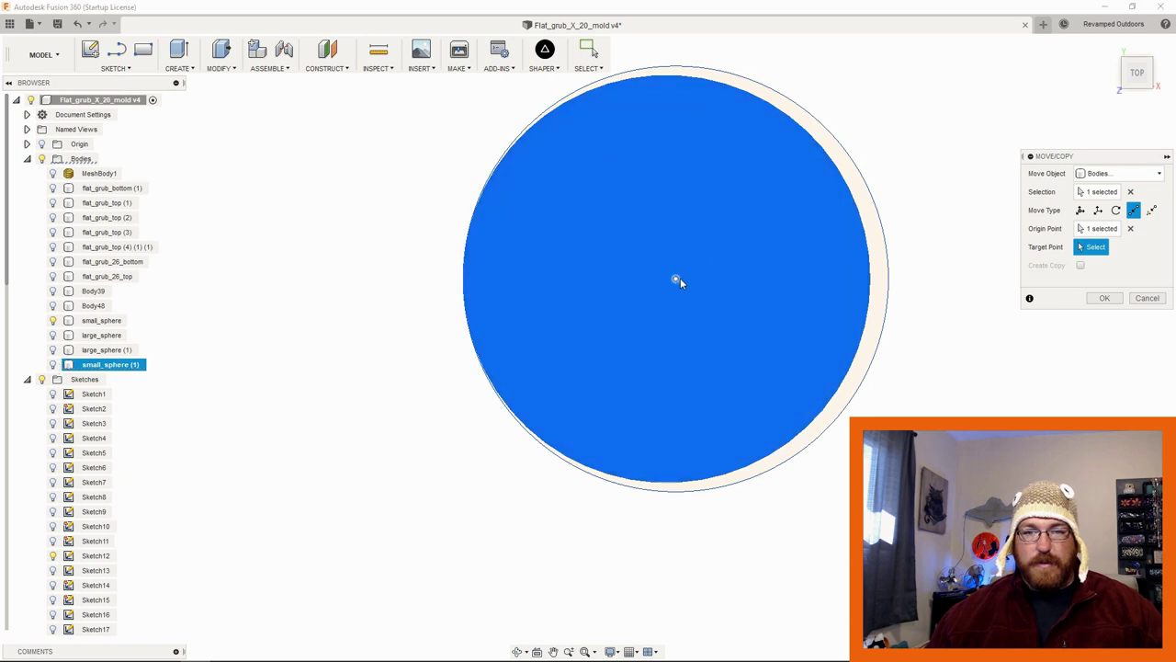
left_click(677, 281)
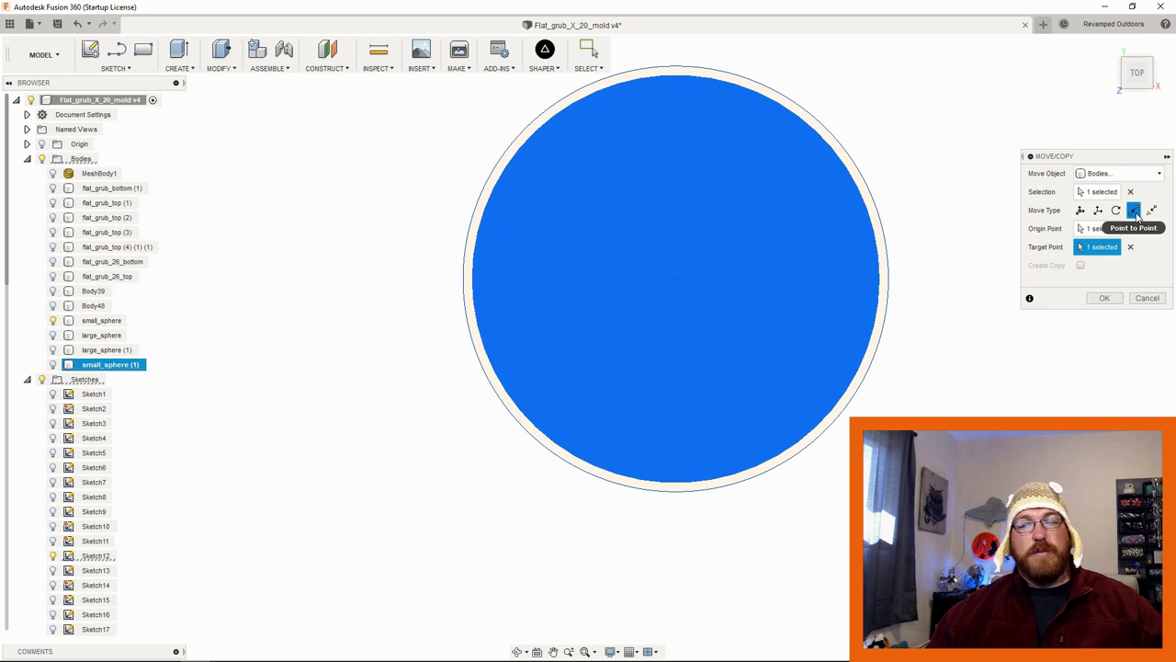
left_click(1102, 300)
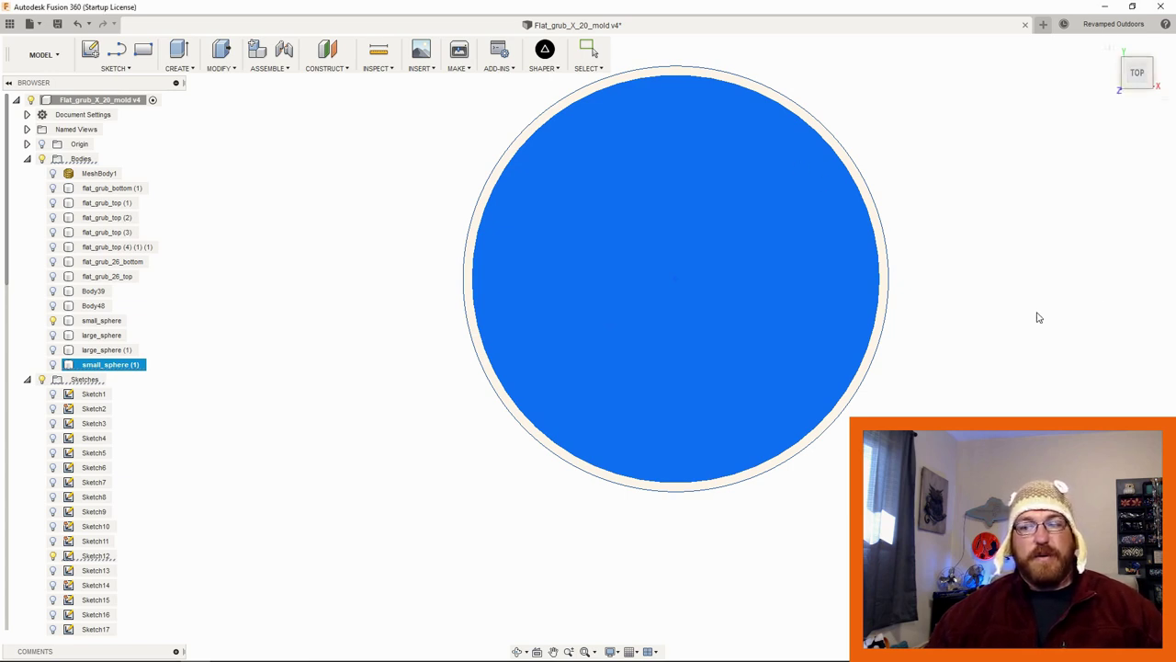
left_click(416, 390)
Step: Show large_sphere (1) and move it point-to-point onto its sketch circle's centre
scroll(414, 399, "down", 10)
left_click(52, 349)
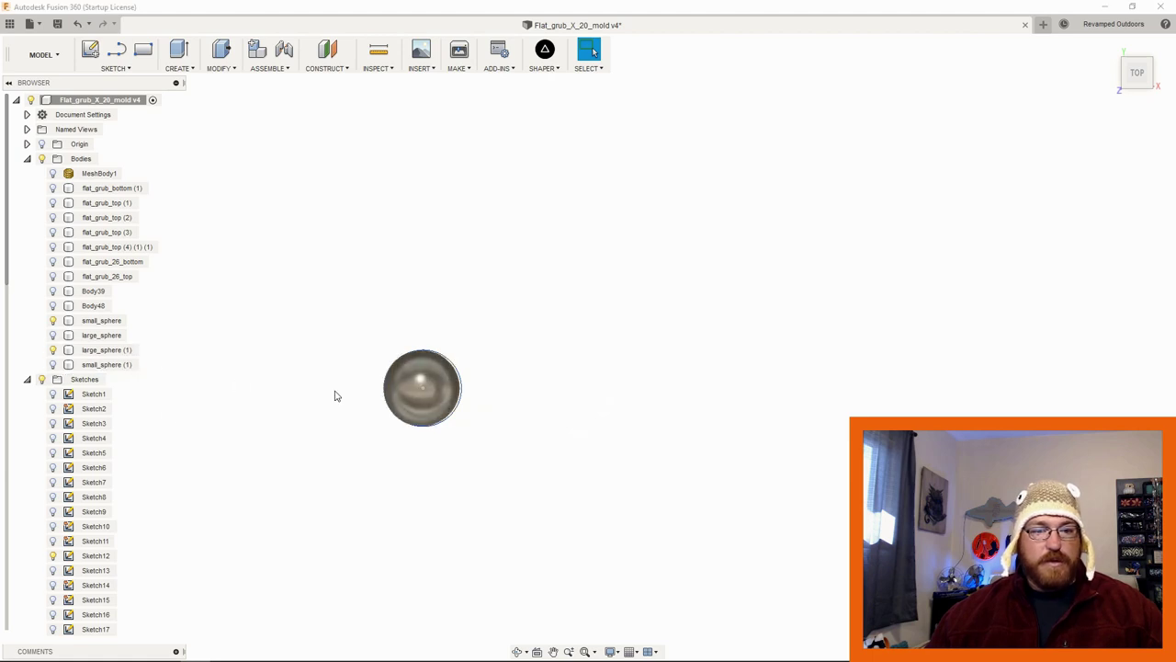
scroll(409, 377, "up", 10)
left_click(87, 353)
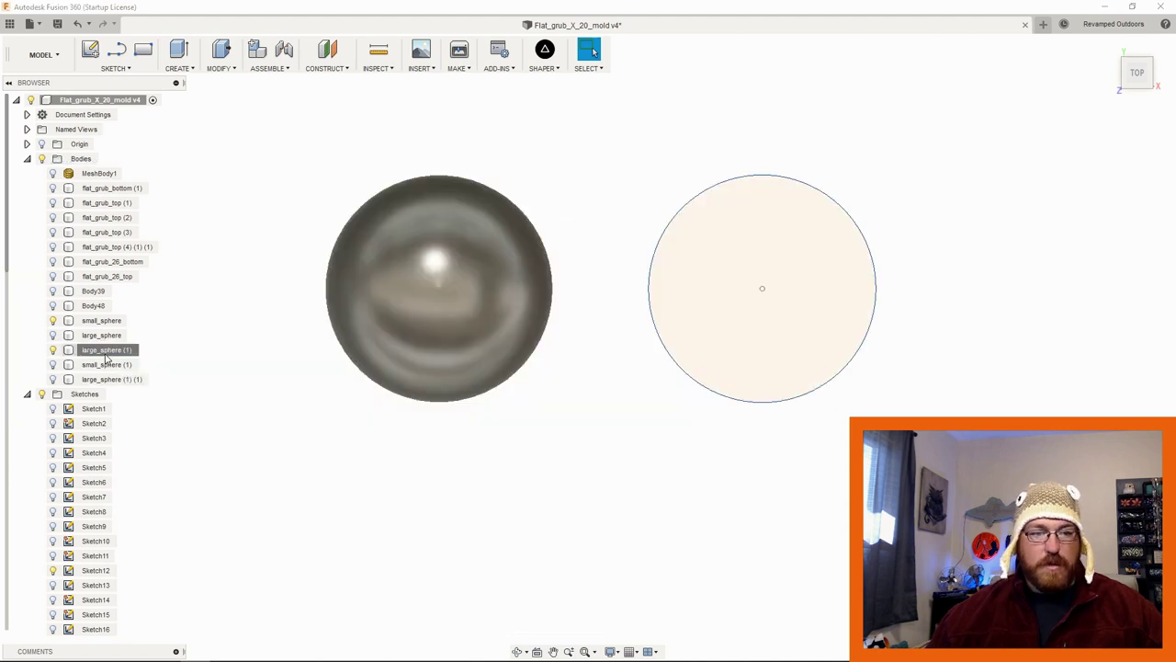
right_click(138, 350)
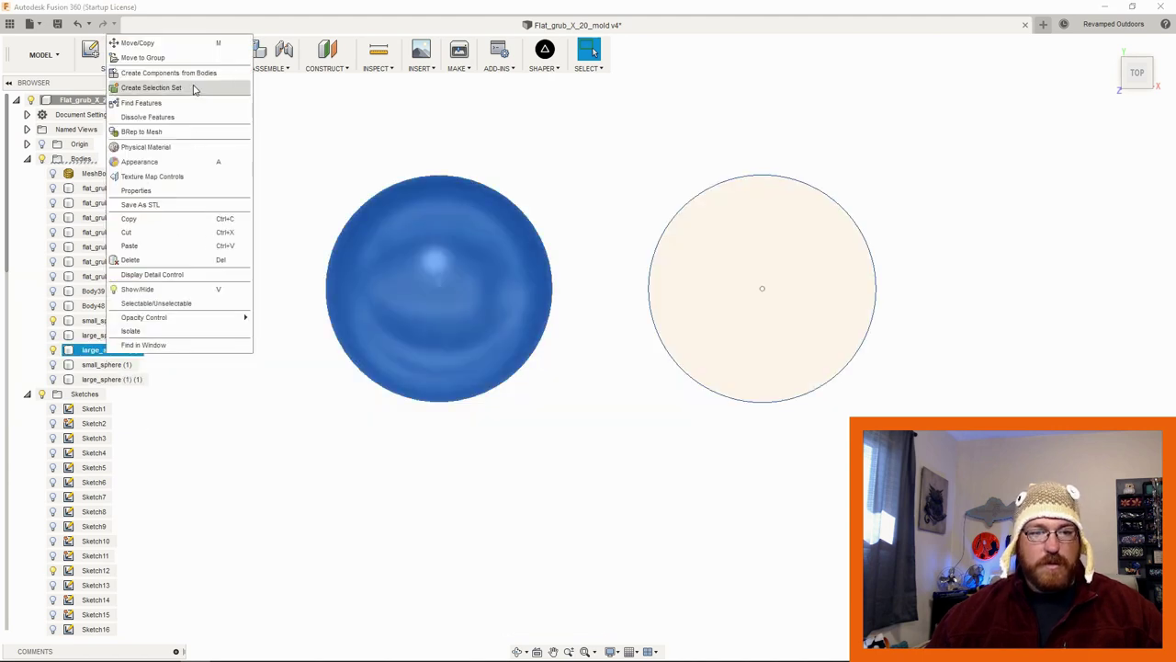
left_click(165, 43)
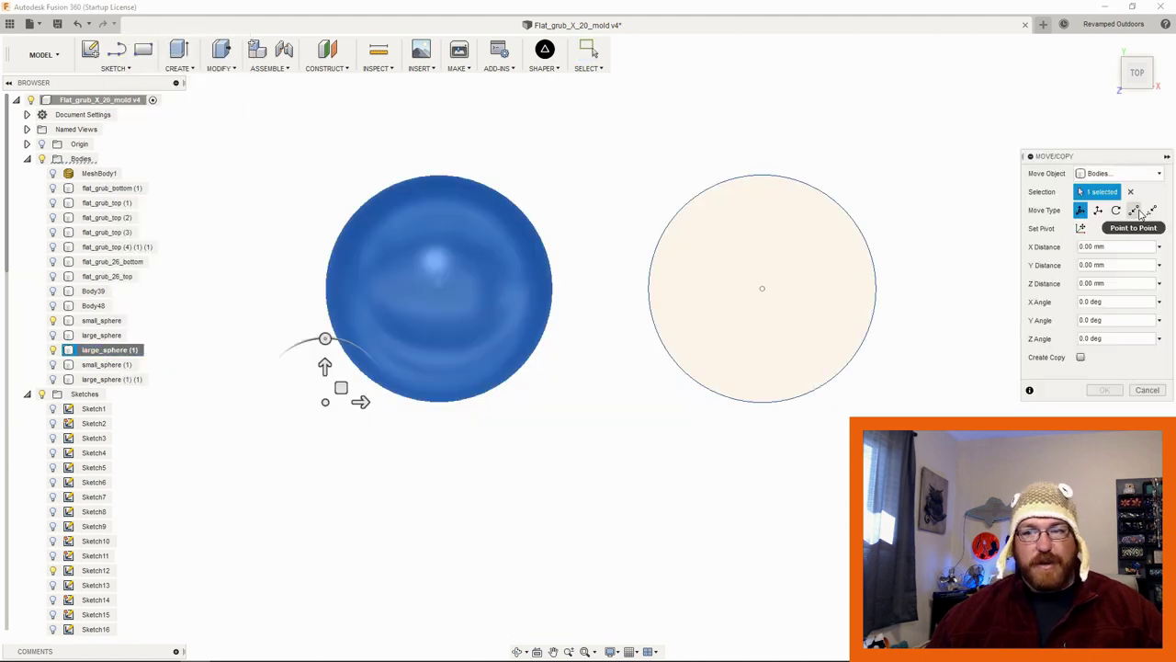
left_click(1135, 210)
left_click(441, 292)
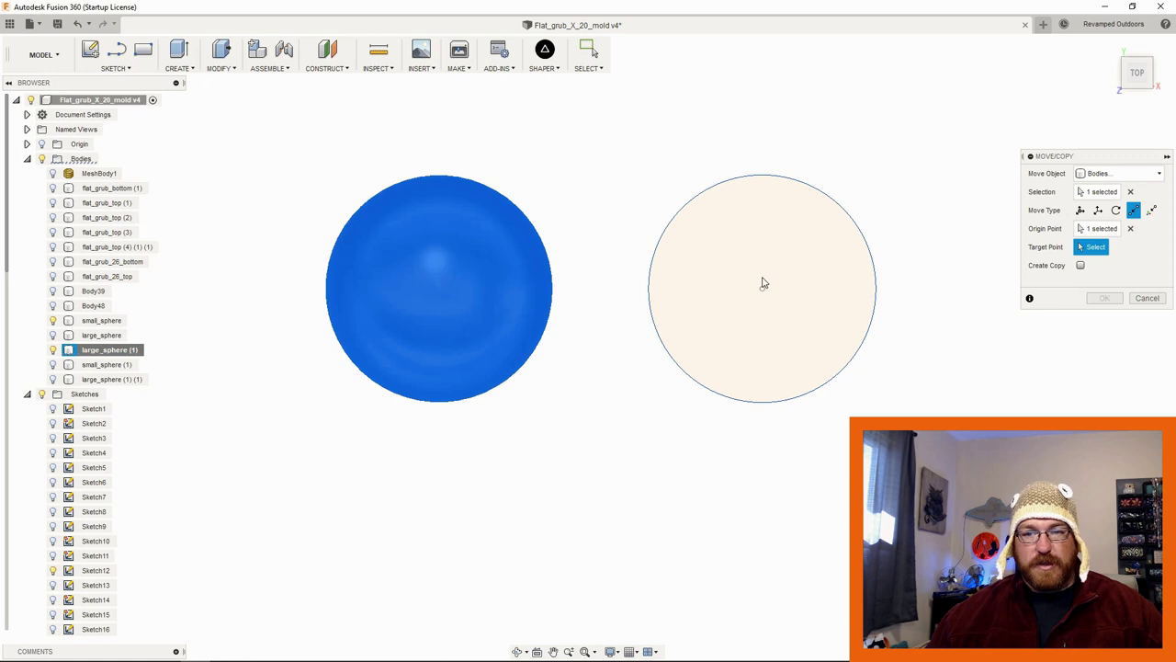
left_click(763, 292)
key("Return")
scroll(387, 375, "down", 2)
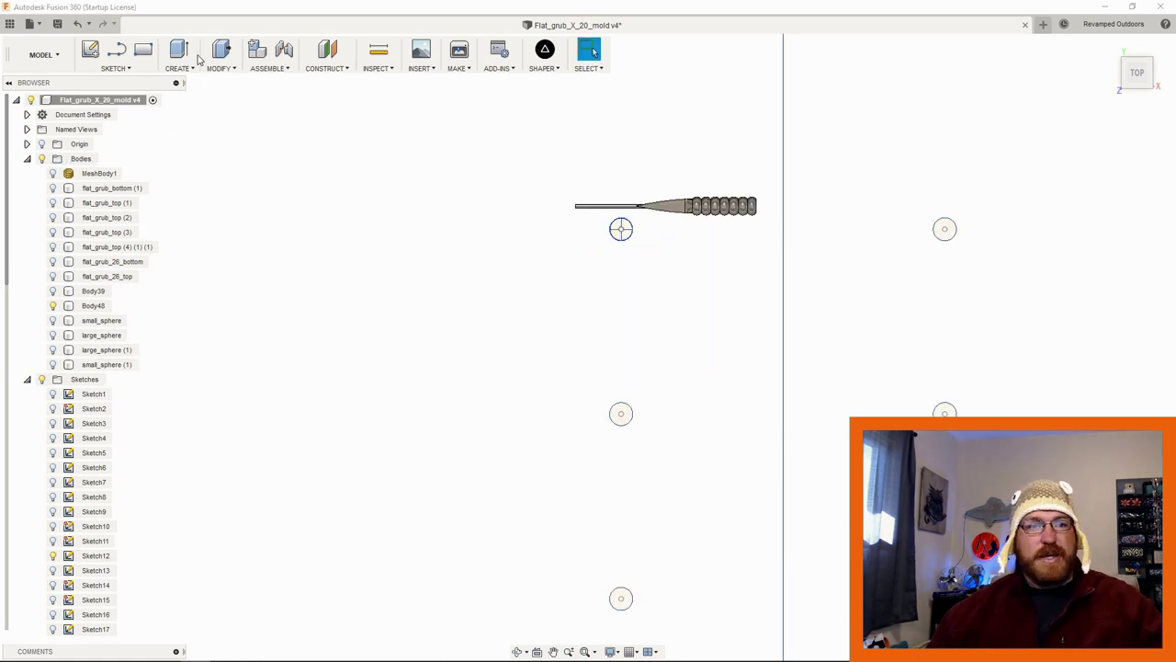
Step: On the grub's base plane, draw a rectangle enclosing the grub
left_click(138, 55)
left_click(731, 170)
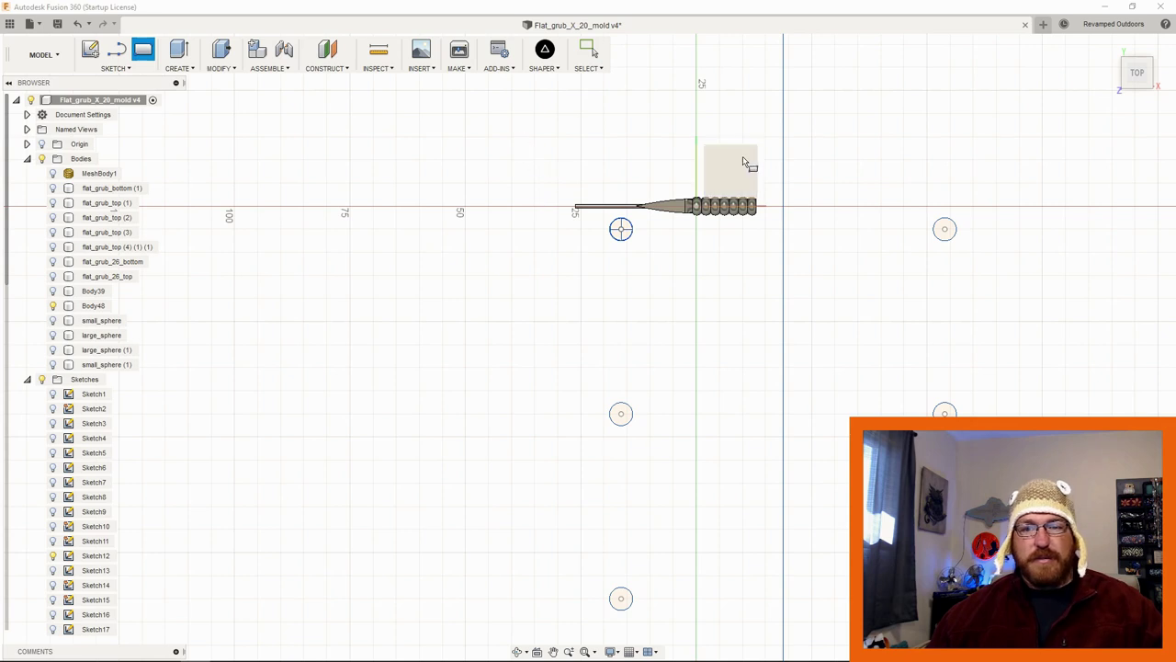
left_click(304, 267)
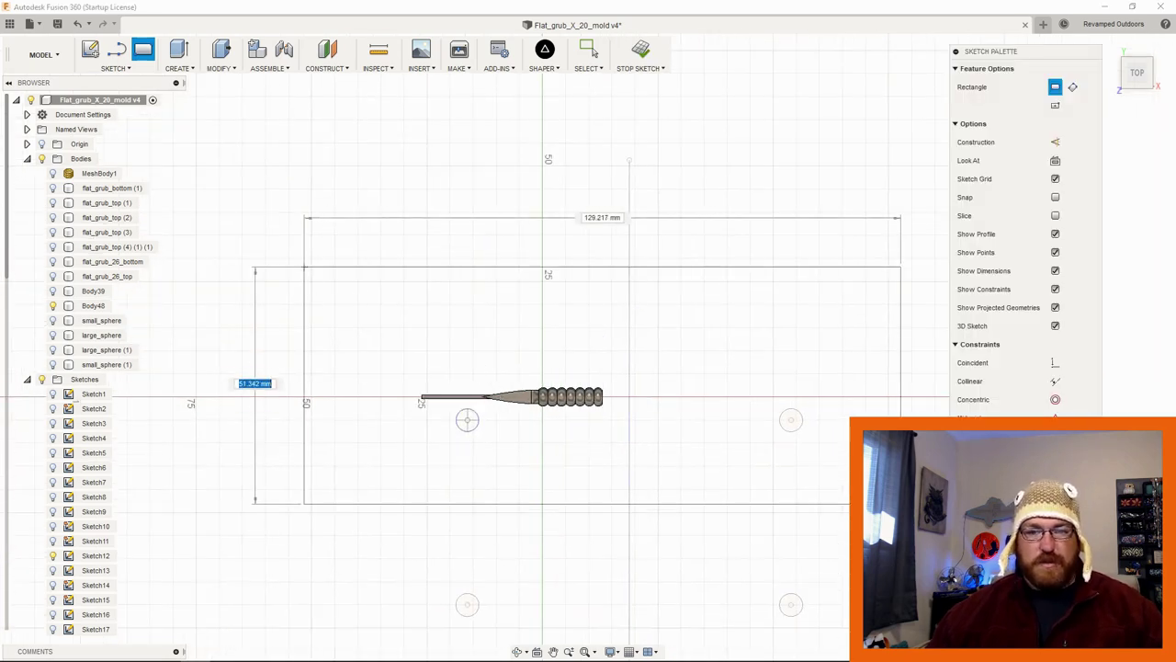
left_click(841, 513)
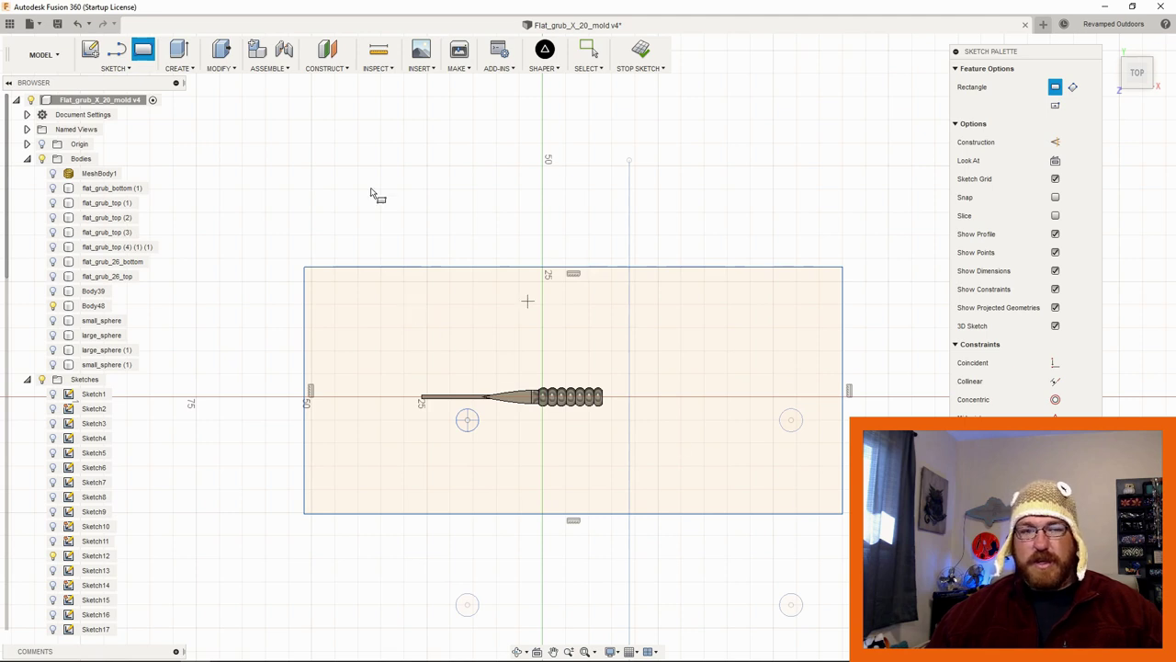
left_click(588, 51)
Step: Offset the rectangle 3 mm outward to create the surrounding outline
left_click(115, 68)
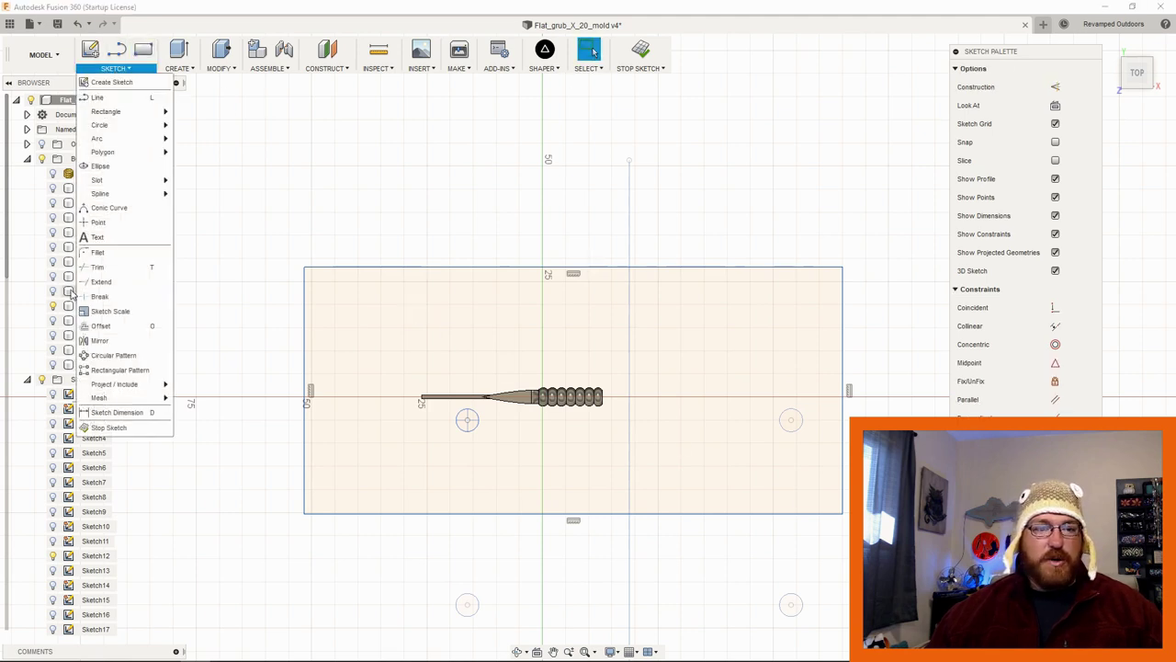
left_click(99, 325)
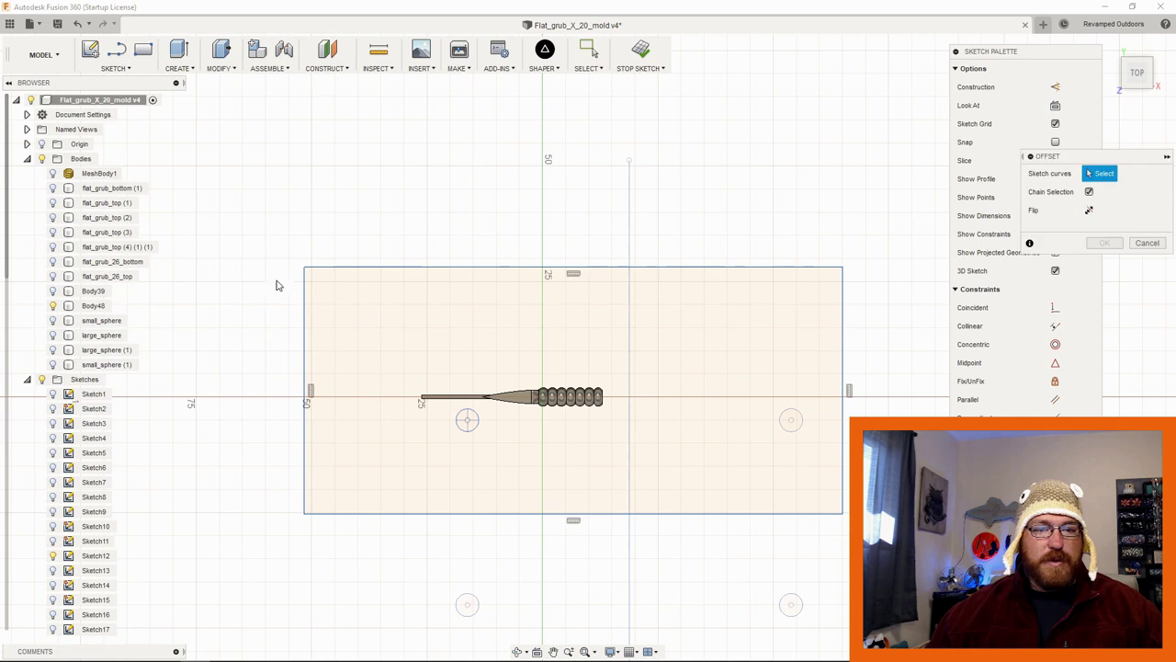
left_click(338, 268)
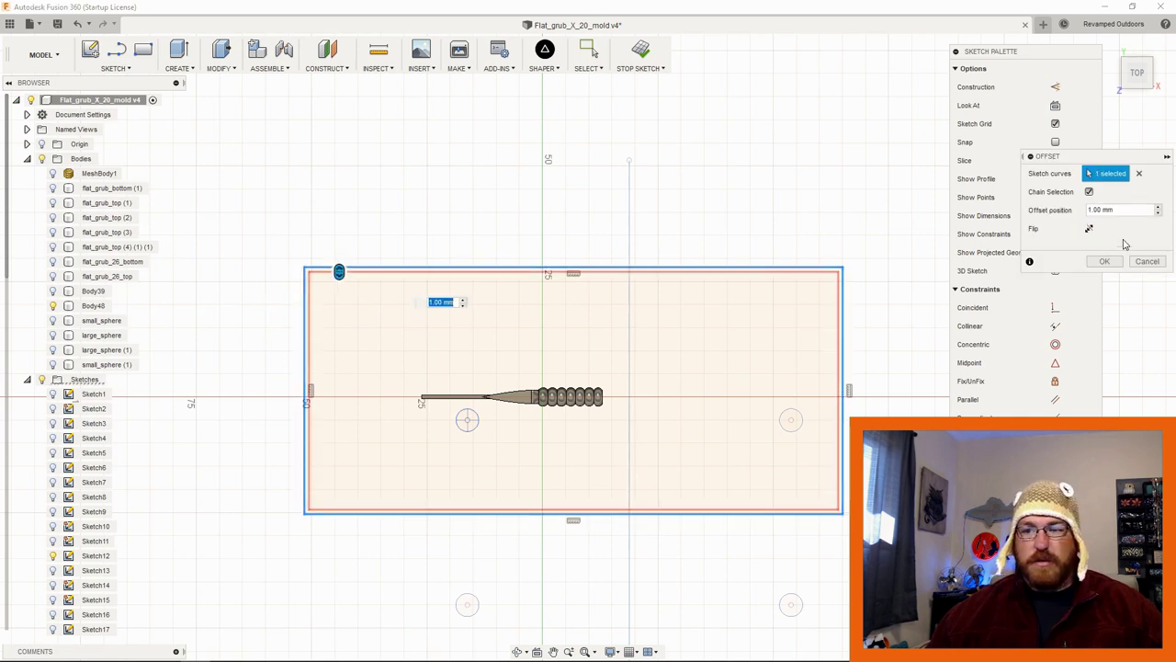
left_click(1088, 228)
left_click(1159, 214)
left_click(1158, 214)
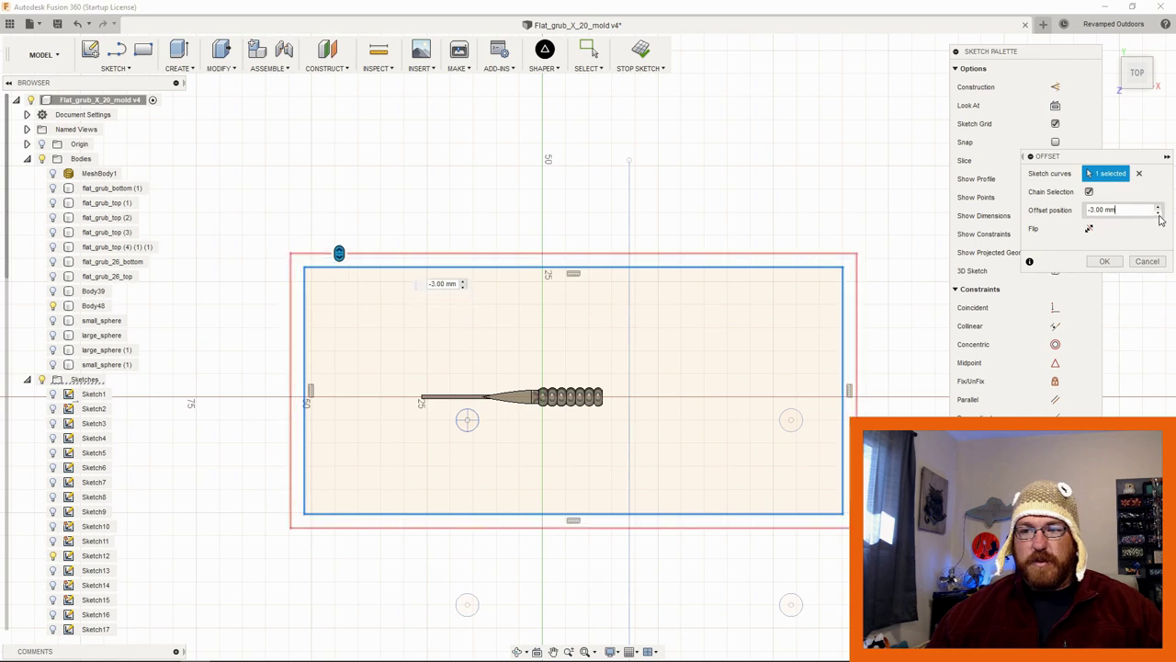
left_click(1105, 262)
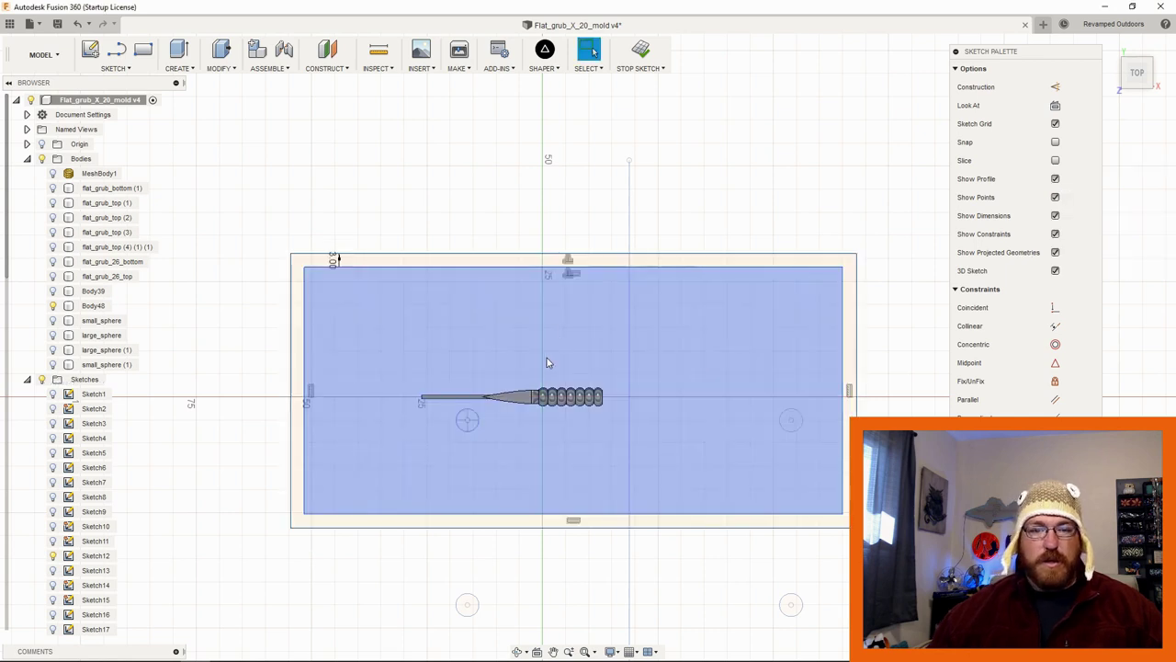
scroll(563, 372, "down", 3)
middle_click_drag(624, 374, 619, 327)
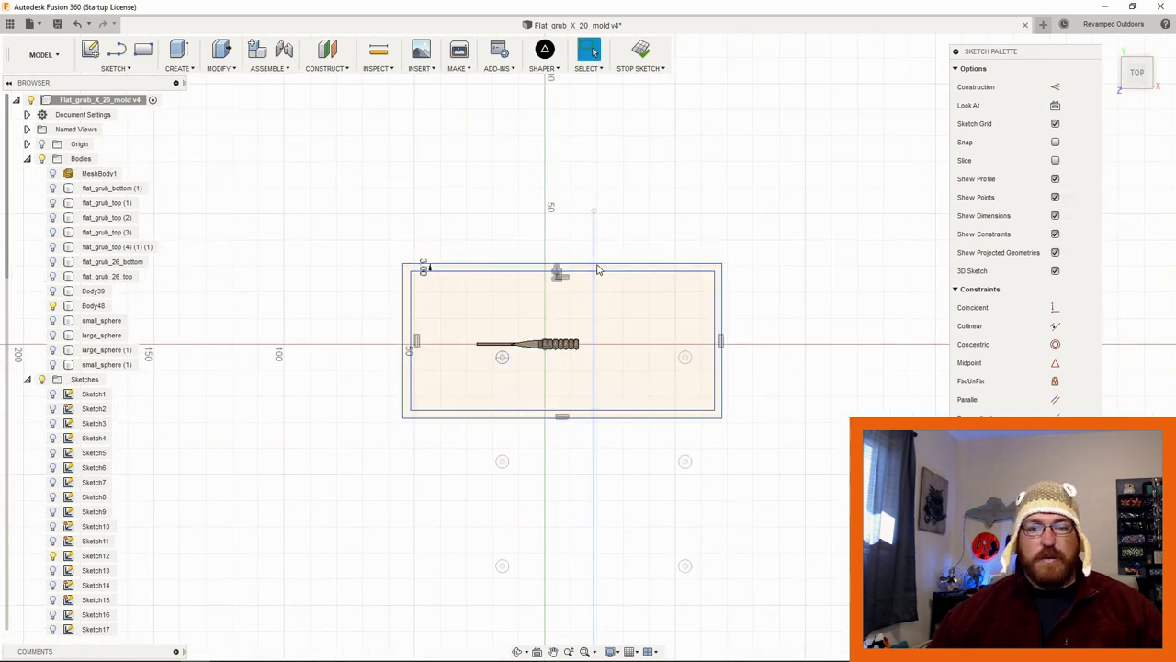
scroll(598, 355, "down", 2)
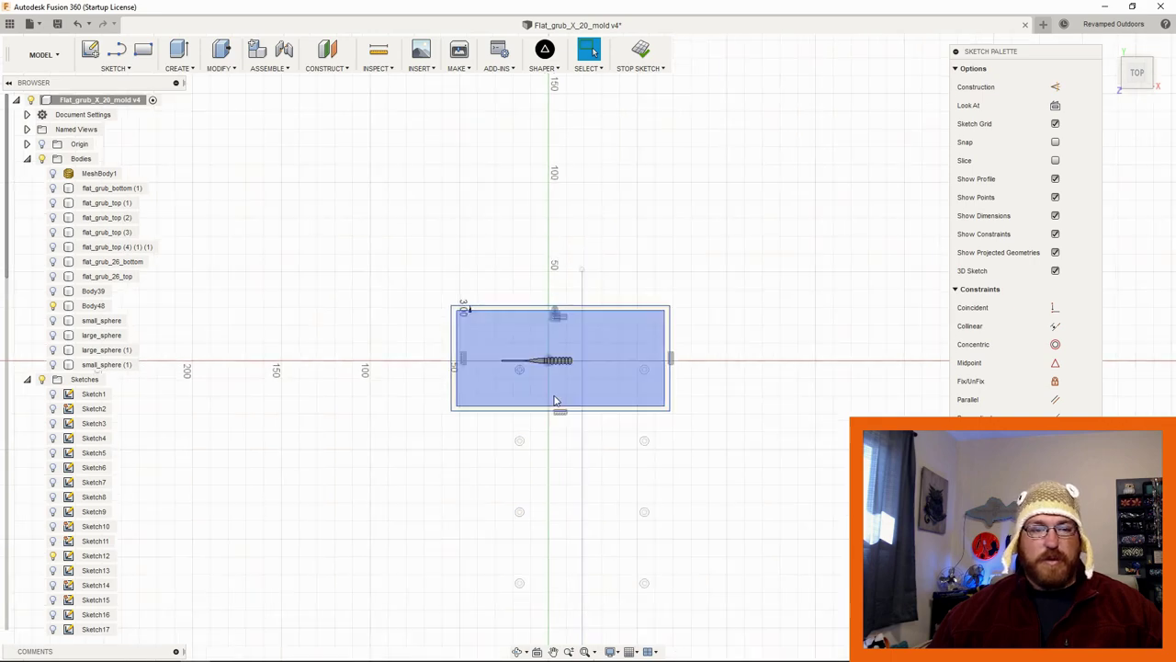
scroll(560, 364, "up", 5)
mouse_move(551, 376)
middle_mouse_down("shift")
mouse_move(632, 359)
mouse_move(677, 328)
mouse_move(619, 395)
mouse_move(578, 317)
middle_mouse_up("shift")
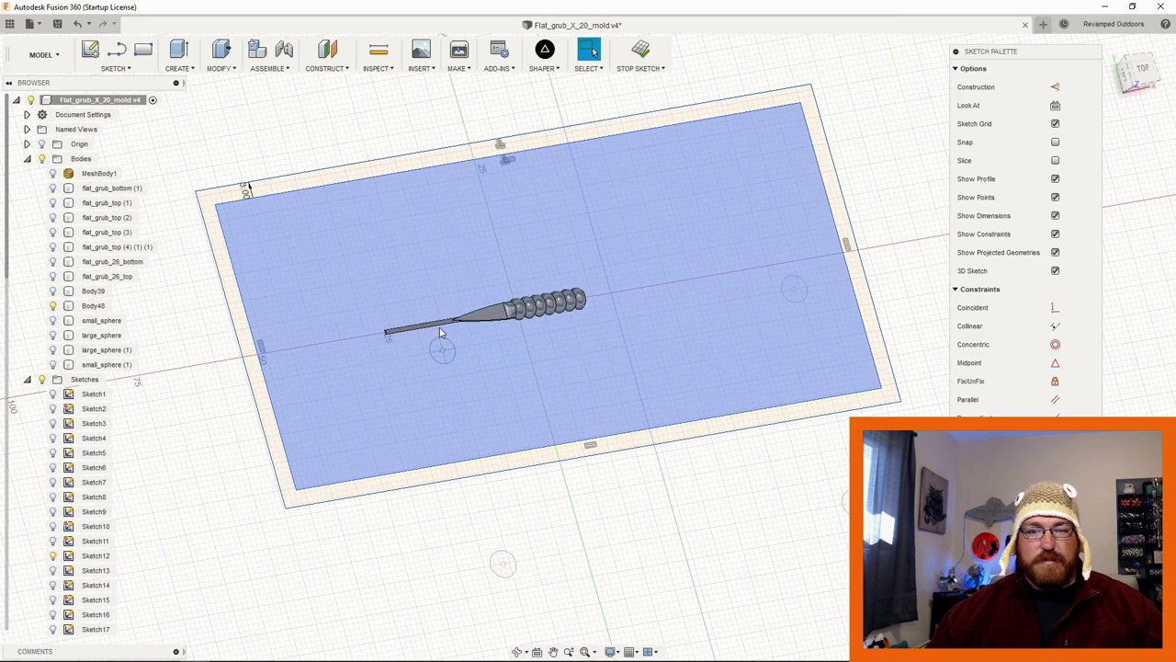
Step: Extrude the inner and outer frame profiles 4 mm as a joined plate
left_click(299, 220)
middle_click_drag(275, 191, 351, 305, "shift")
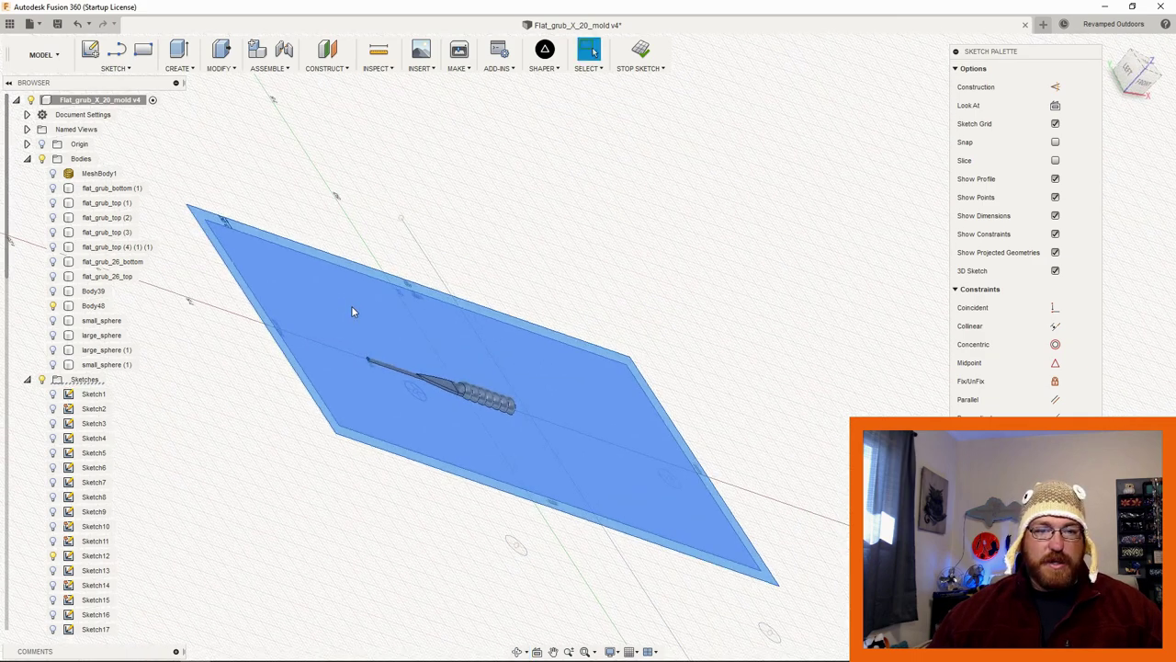
right_click(351, 305)
key("Escape")
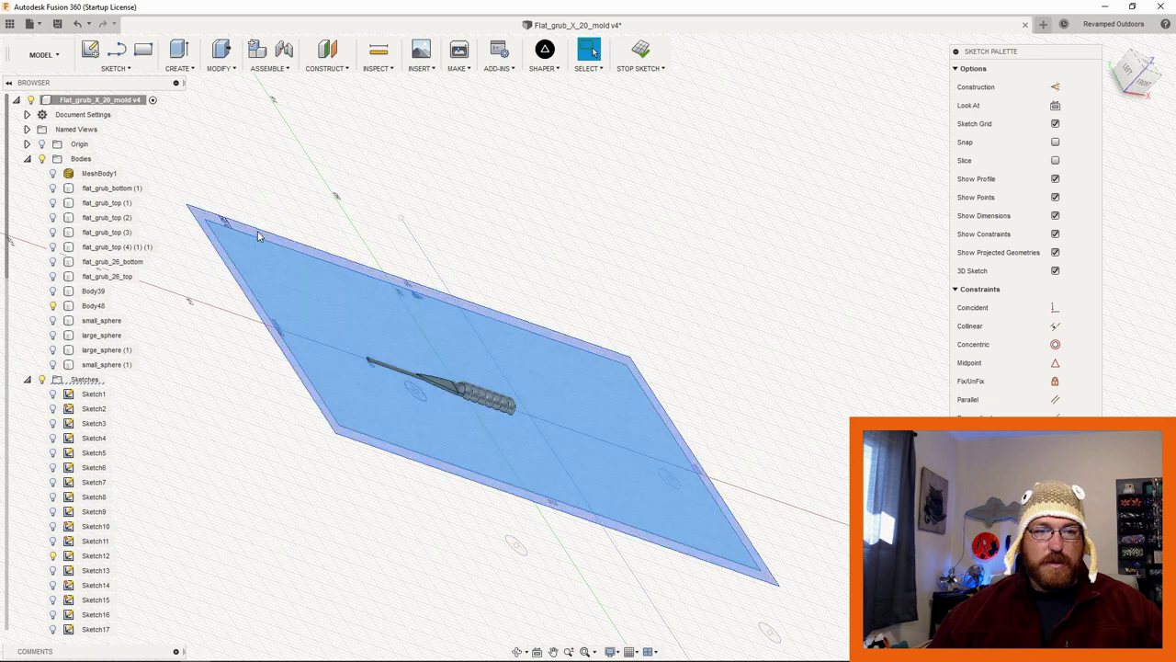
right_click(257, 230)
left_click(382, 328)
right_click(354, 304)
left_click(395, 272)
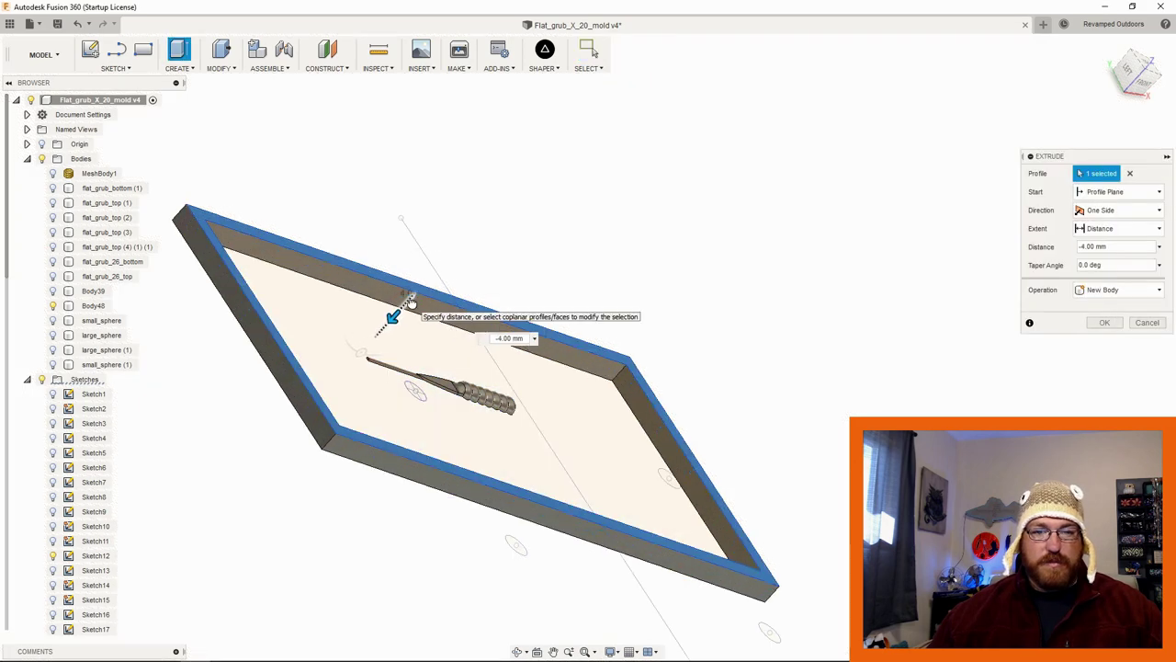
left_click(301, 345)
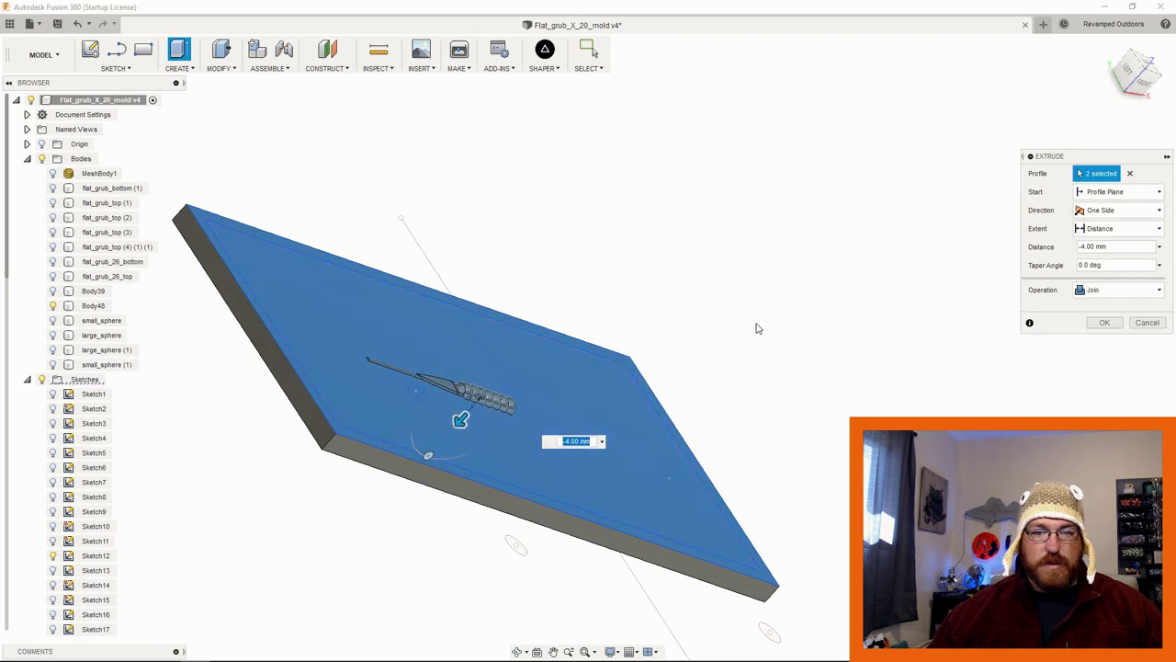
left_click(1104, 322)
middle_click_drag(1073, 334, 796, 292, "shift")
Step: Make small_sphere and small_sphere (1) visible alongside Body48
left_click(90, 306)
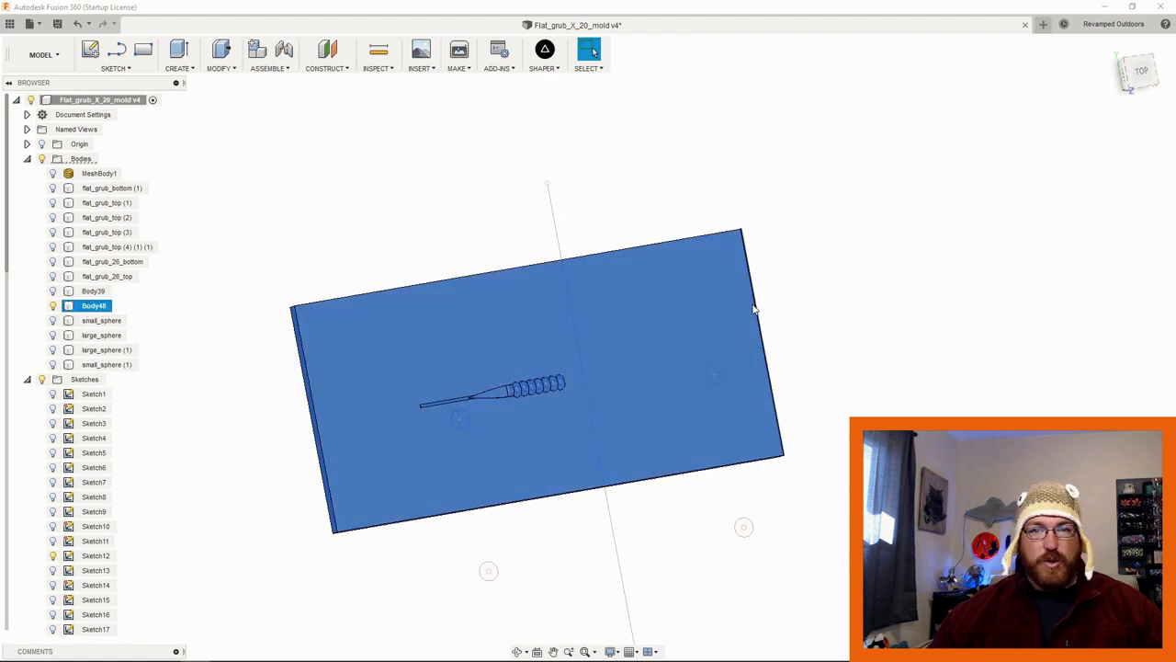
left_click(51, 322, "ctrl")
left_click(52, 321)
left_click(52, 360)
middle_click_drag(593, 391, 709, 314)
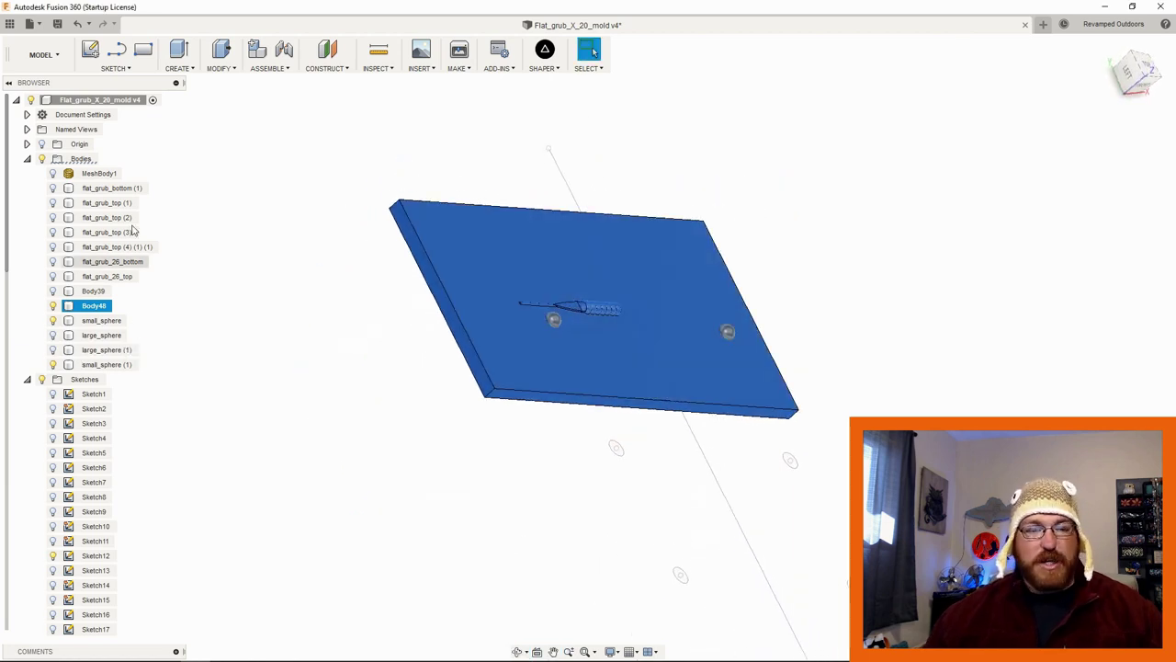
Step: Combine with Cut, using the plate as target and both small spheres as tools
left_click(221, 70)
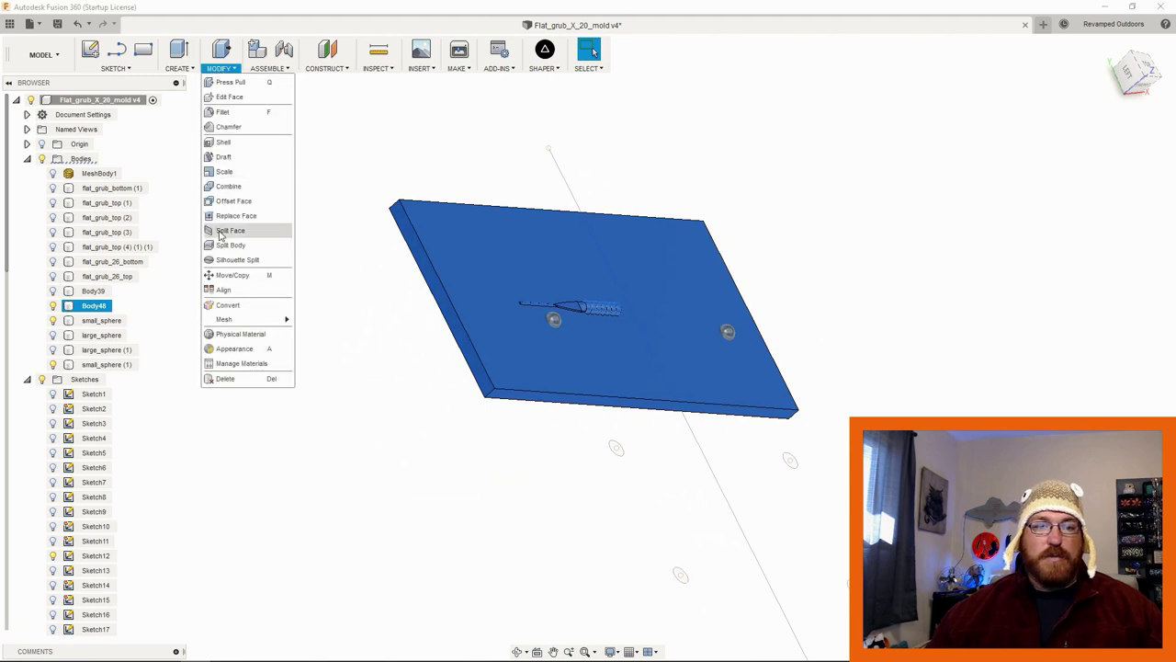
left_click(230, 190)
left_click(535, 273)
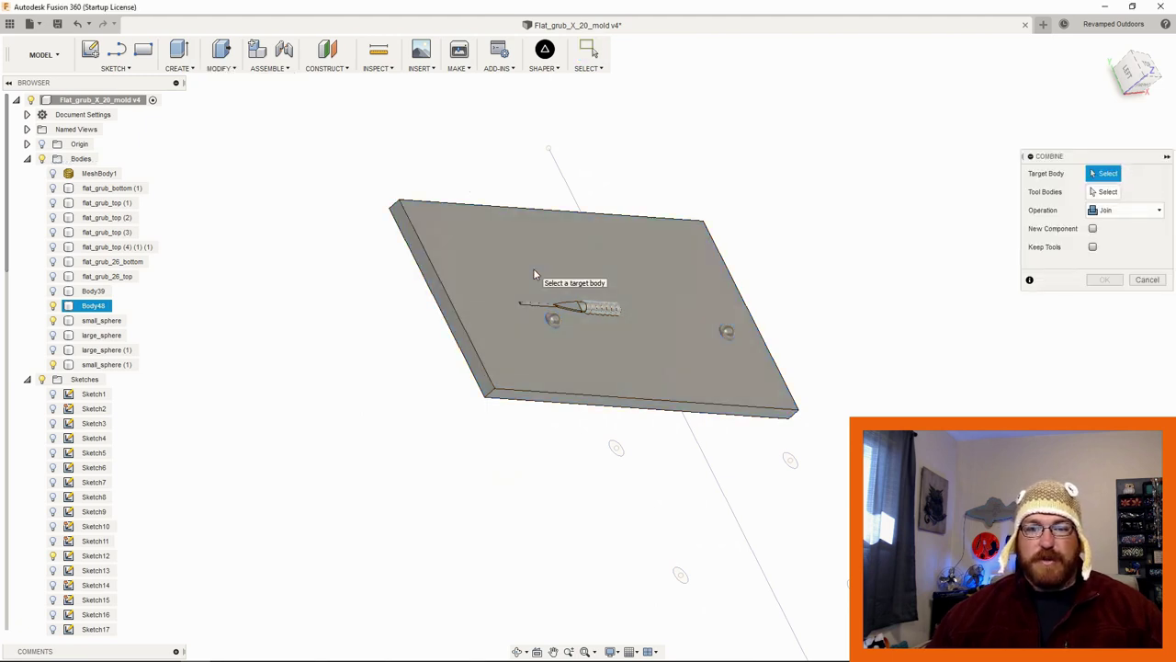
left_click(542, 266)
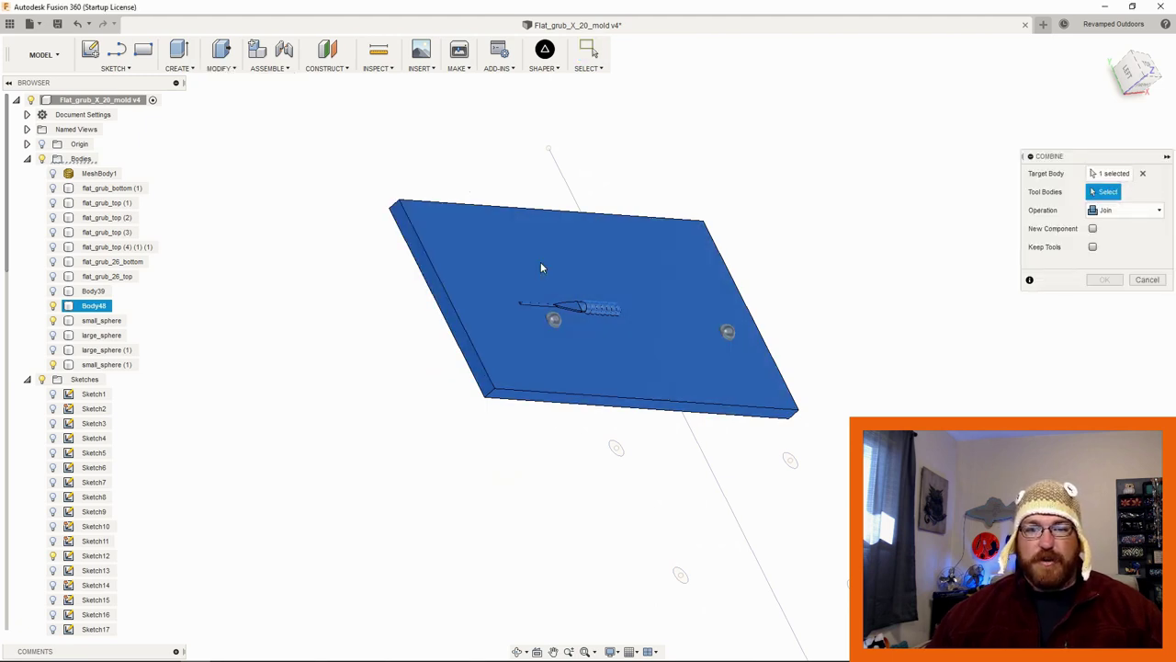
left_click(1121, 210)
left_click(1108, 237)
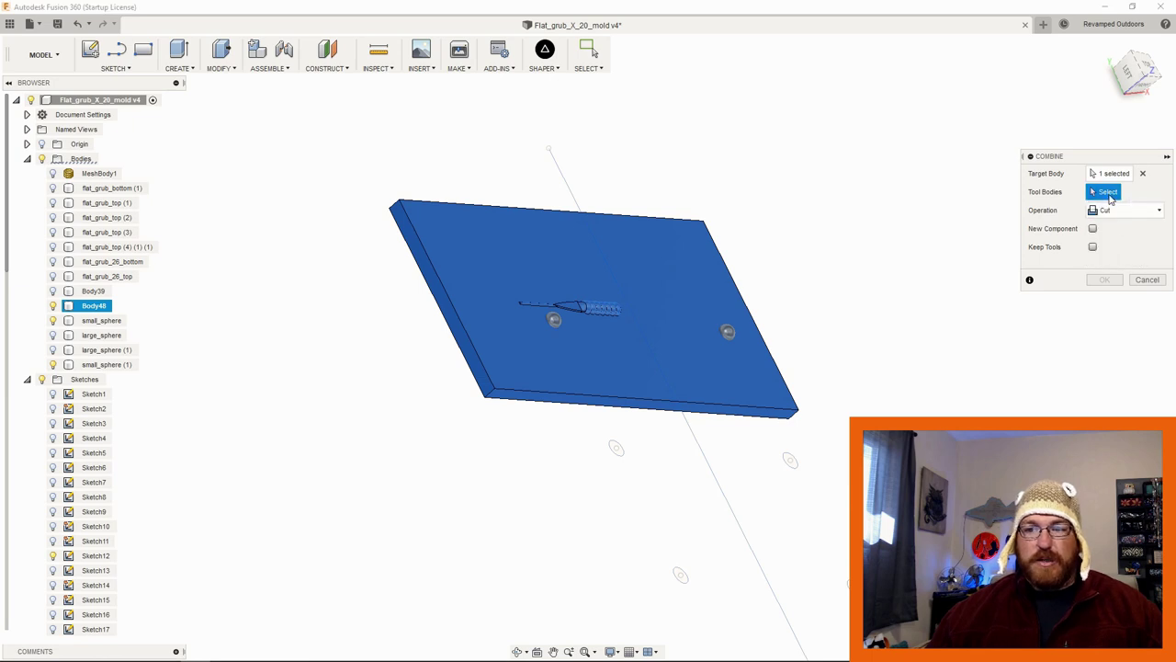
left_click(727, 332)
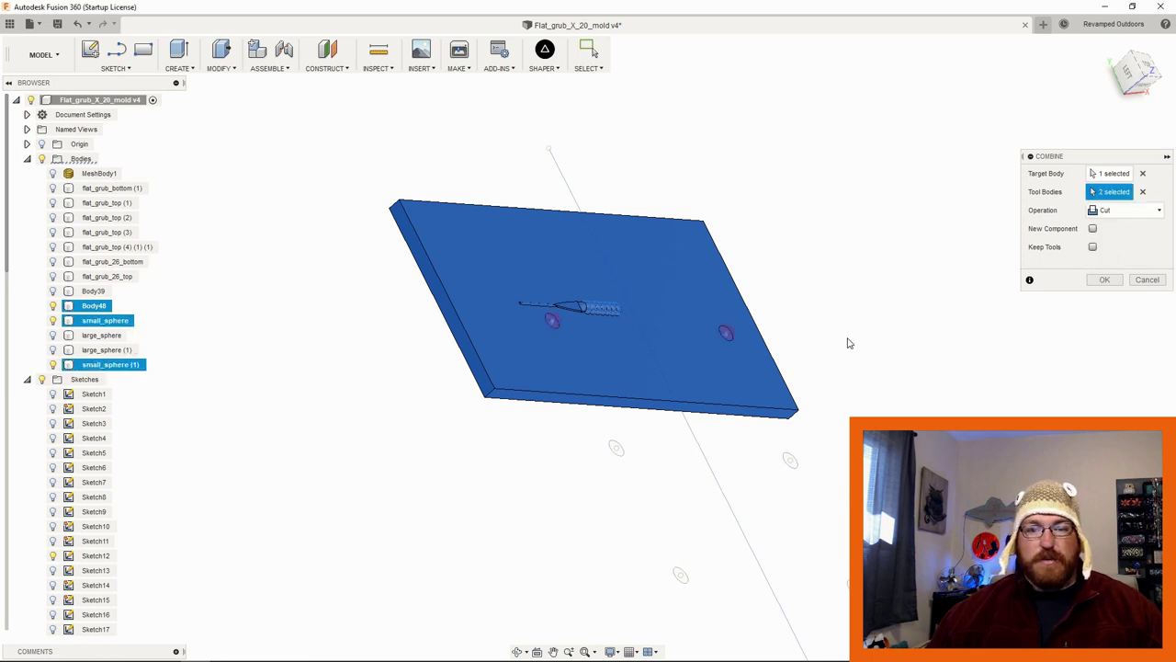
left_click(1105, 279)
scroll(641, 359, "up", 3)
mouse_move(644, 343)
middle_mouse_down("shift")
mouse_move(676, 353)
mouse_move(646, 358)
middle_mouse_up("shift")
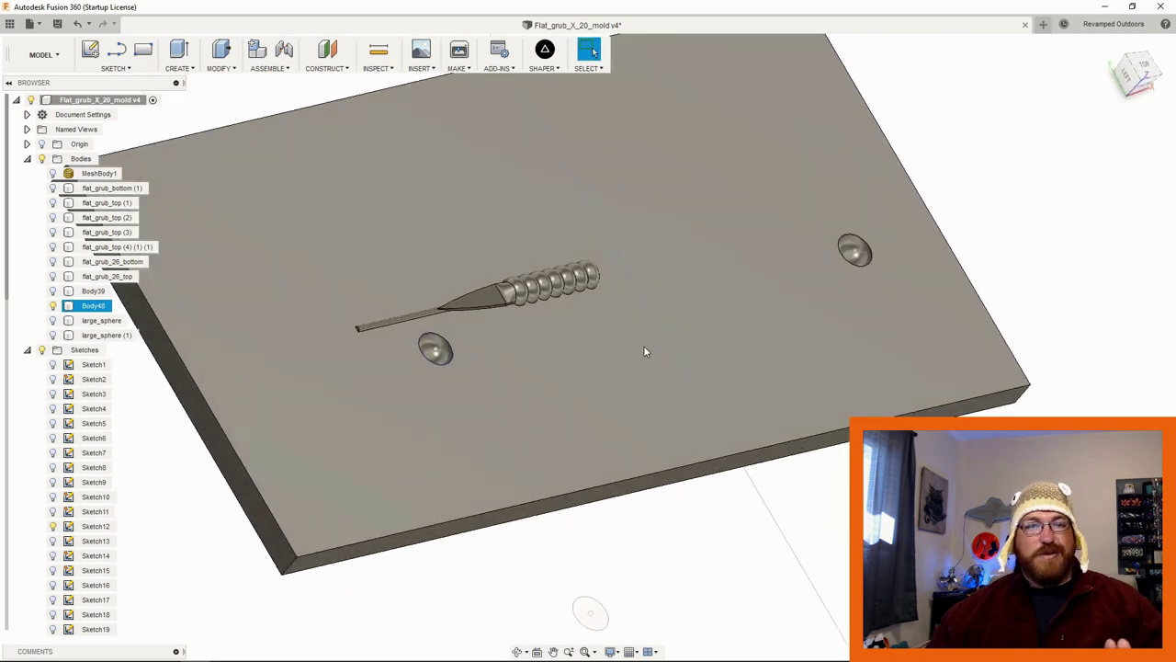
scroll(601, 369, "down", 5)
key("Escape")
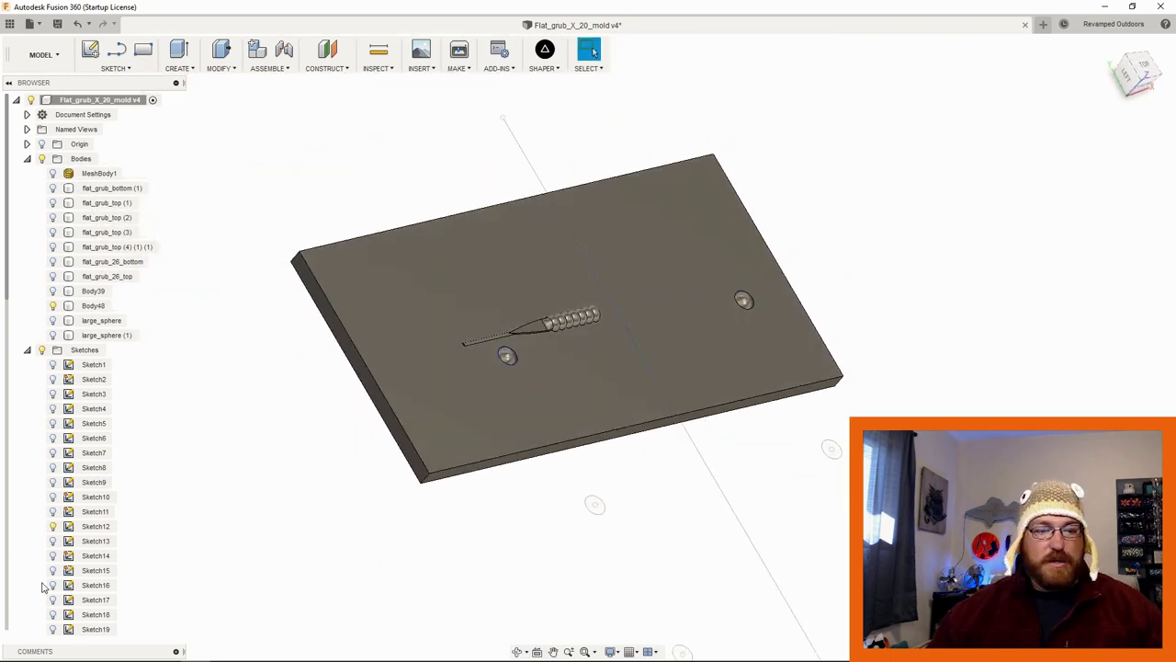
Step: Show Sketch19 and extrude its outer ring 15 mm as joined walls
scroll(52, 529, "down", 2)
left_click(52, 540)
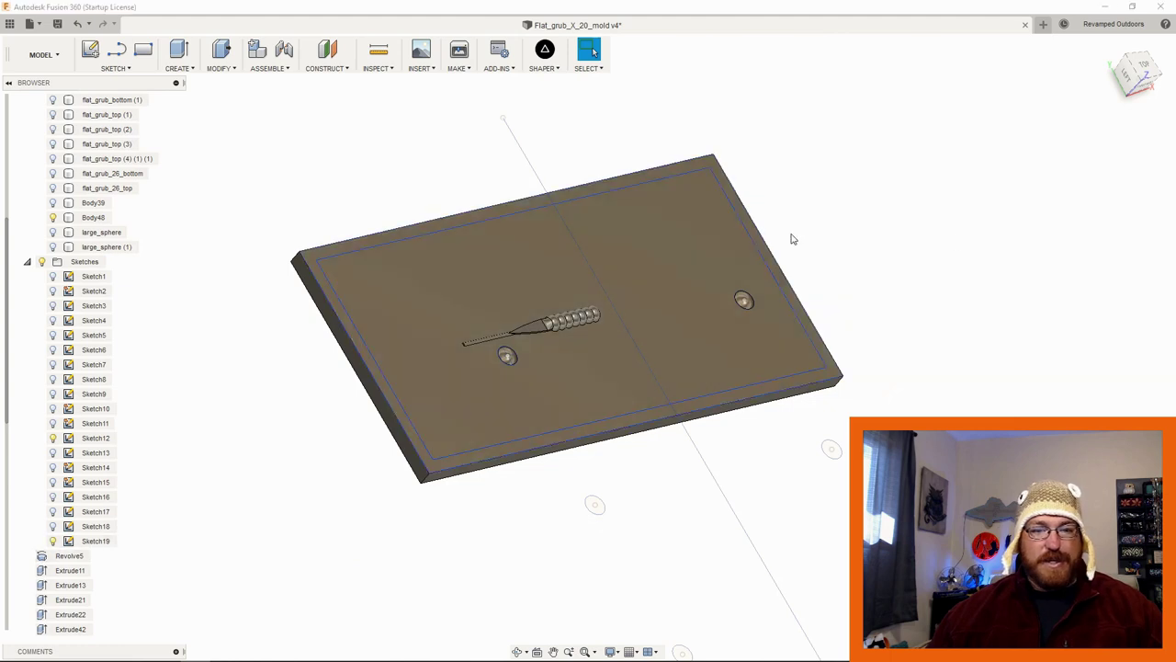
left_click(329, 257)
right_click(329, 252)
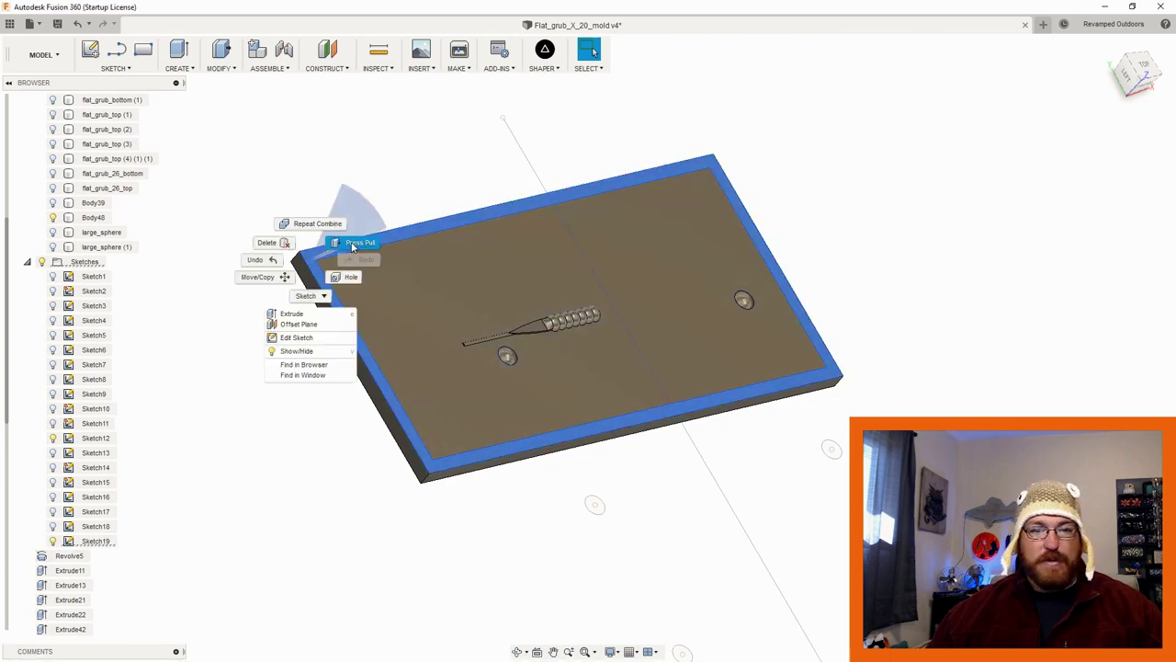
left_click(436, 244)
left_click_drag(519, 207, 551, 169)
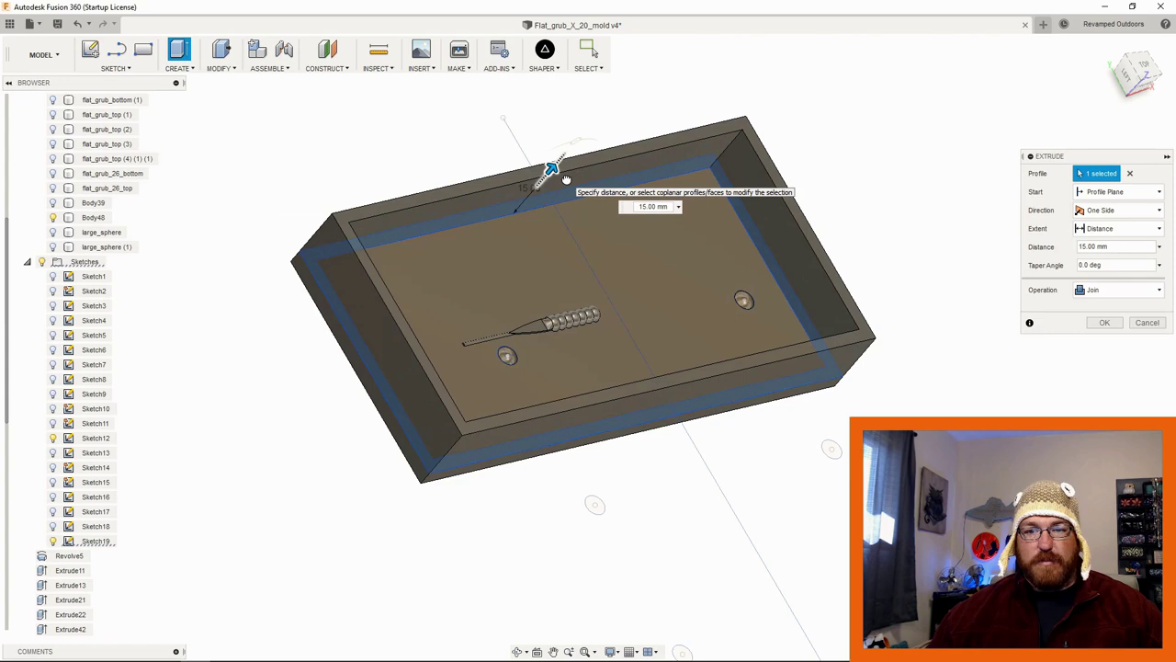
left_click(1104, 322)
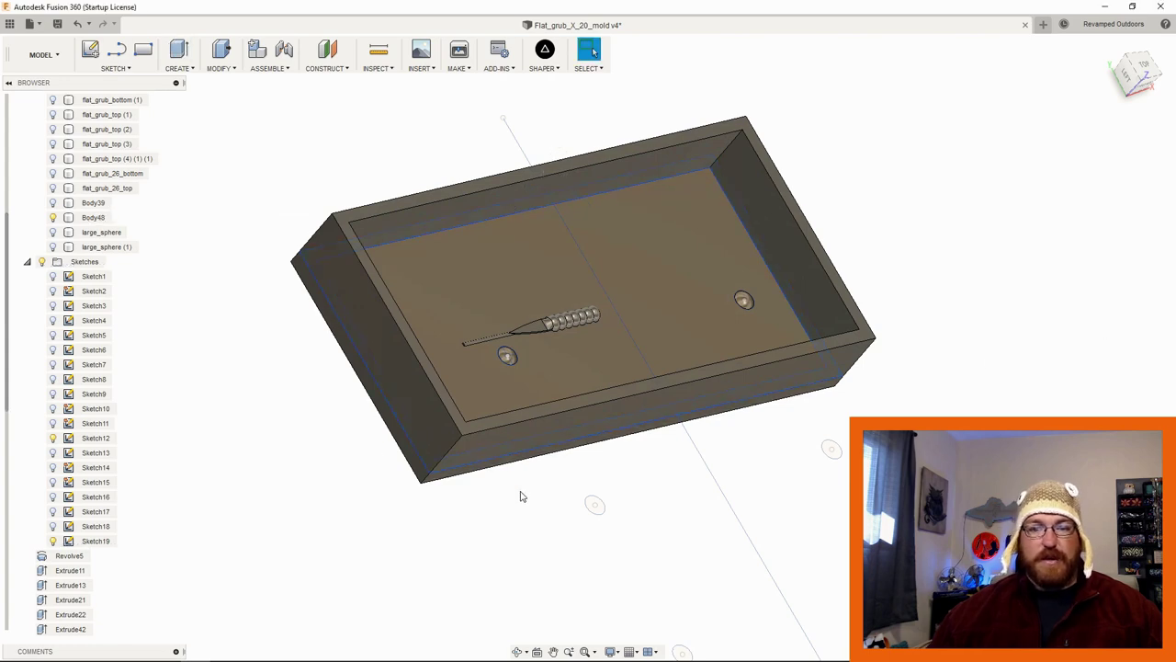
scroll(101, 234, "up", 2)
Step: Rename the Body48 body to cutout_mold
left_click(92, 276)
left_click(53, 278)
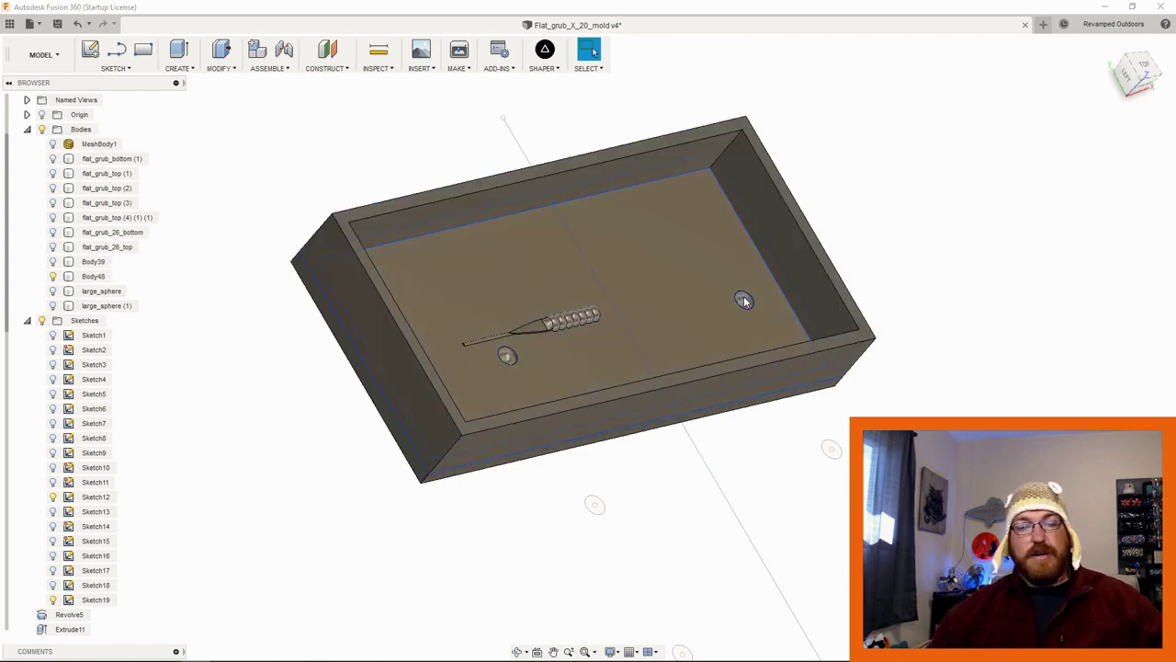
left_click(106, 278)
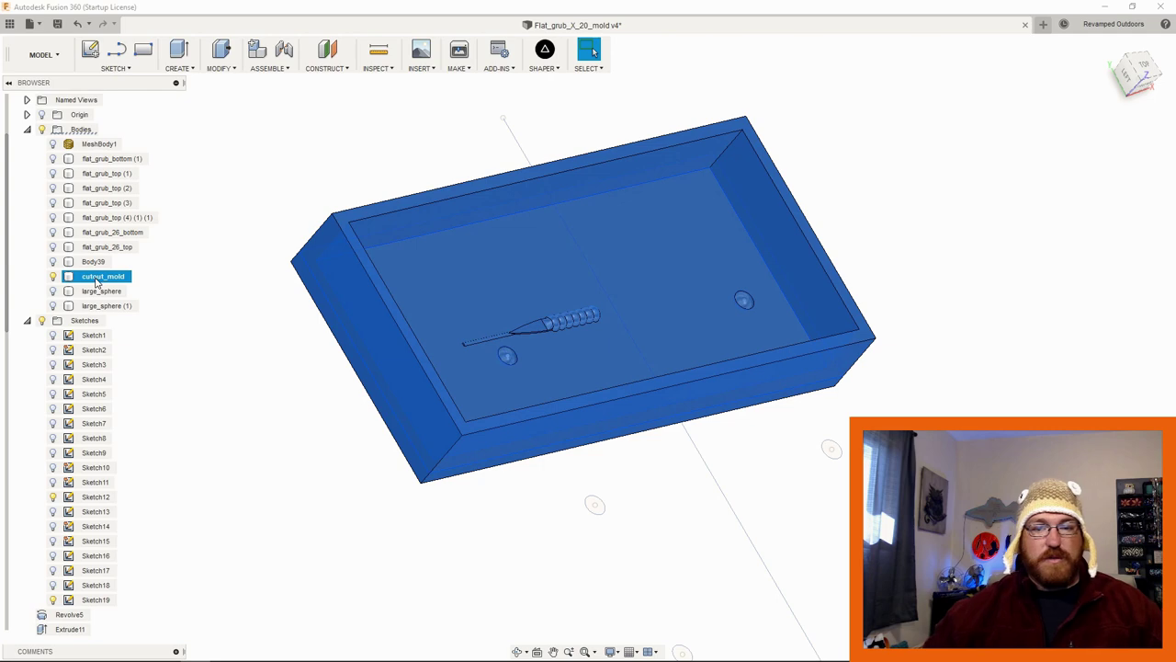
left_click(218, 436)
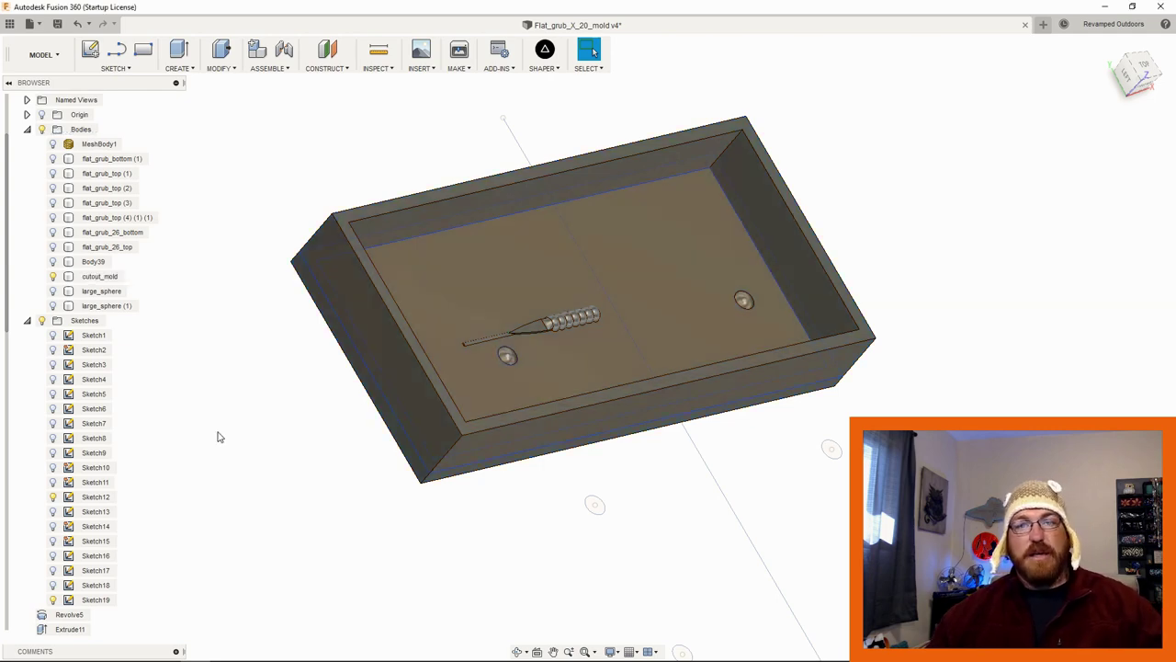
Step: Hide cutout_mold, show Body39, and extrude the plate 4 mm joined
left_click(52, 277)
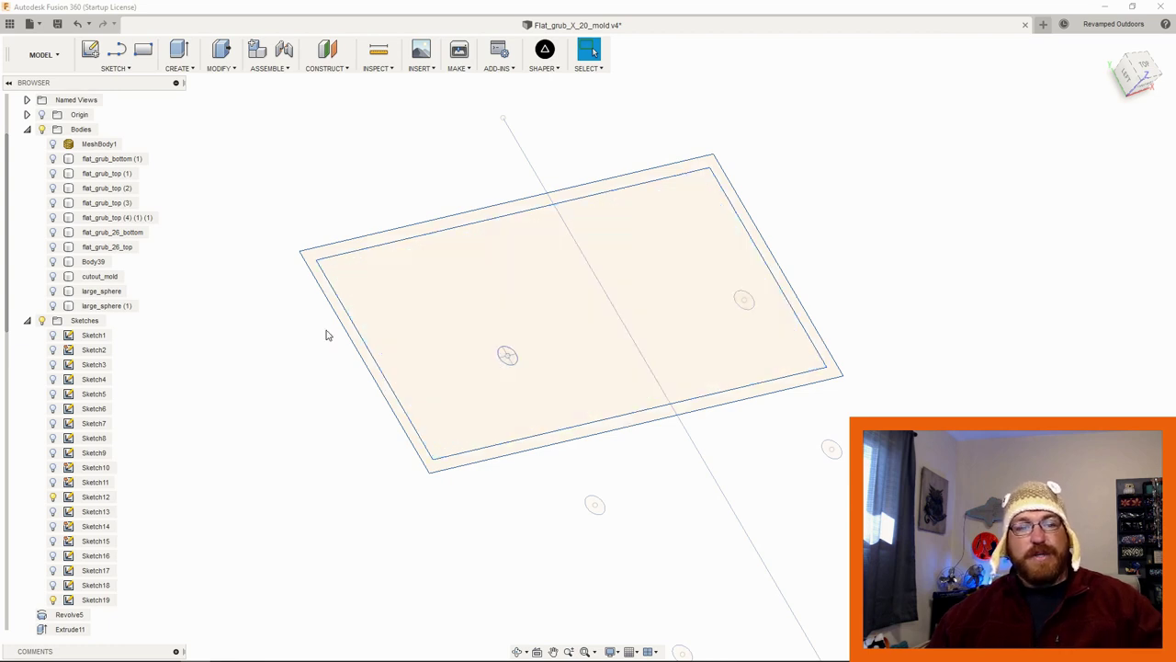
left_click(52, 262)
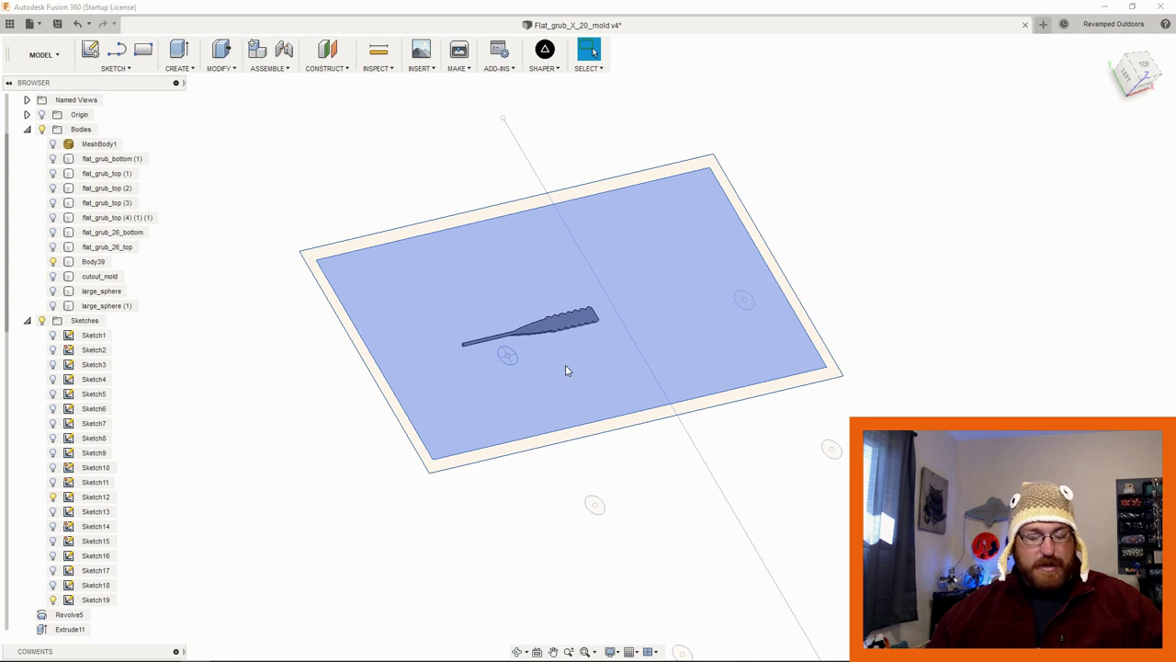
middle_click_drag(569, 350, 433, 333, "shift")
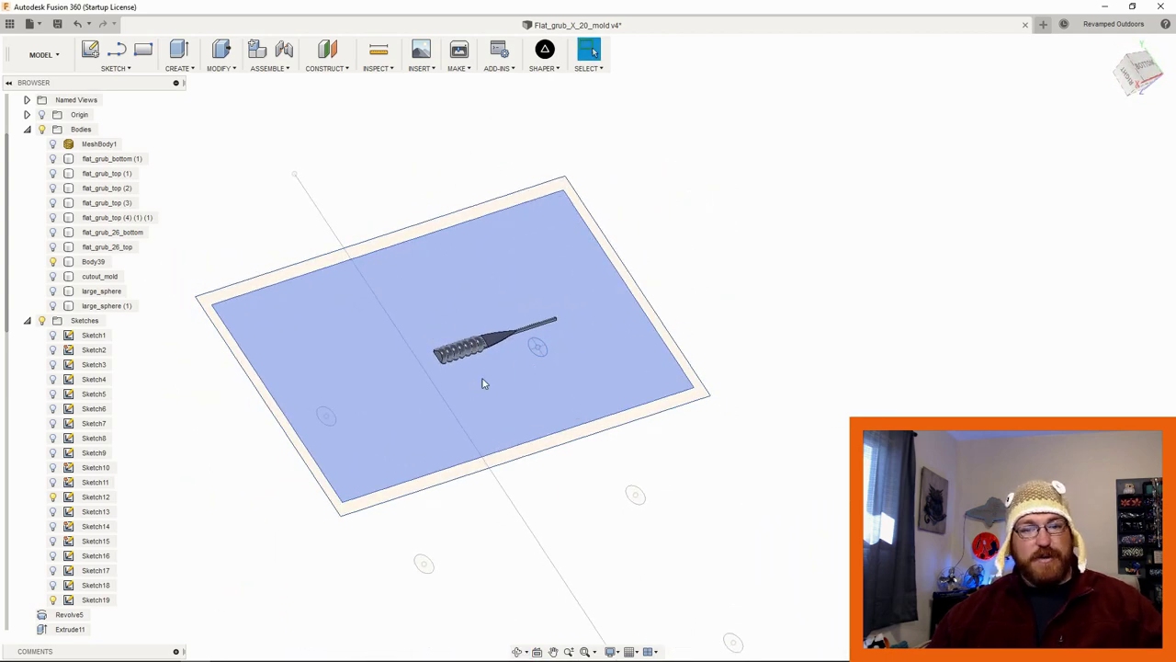
scroll(380, 396, "up", 3)
left_click(407, 308)
right_click(363, 149)
left_click(404, 158)
scroll(430, 355, "down", 2)
middle_click_drag(430, 354, 814, 383)
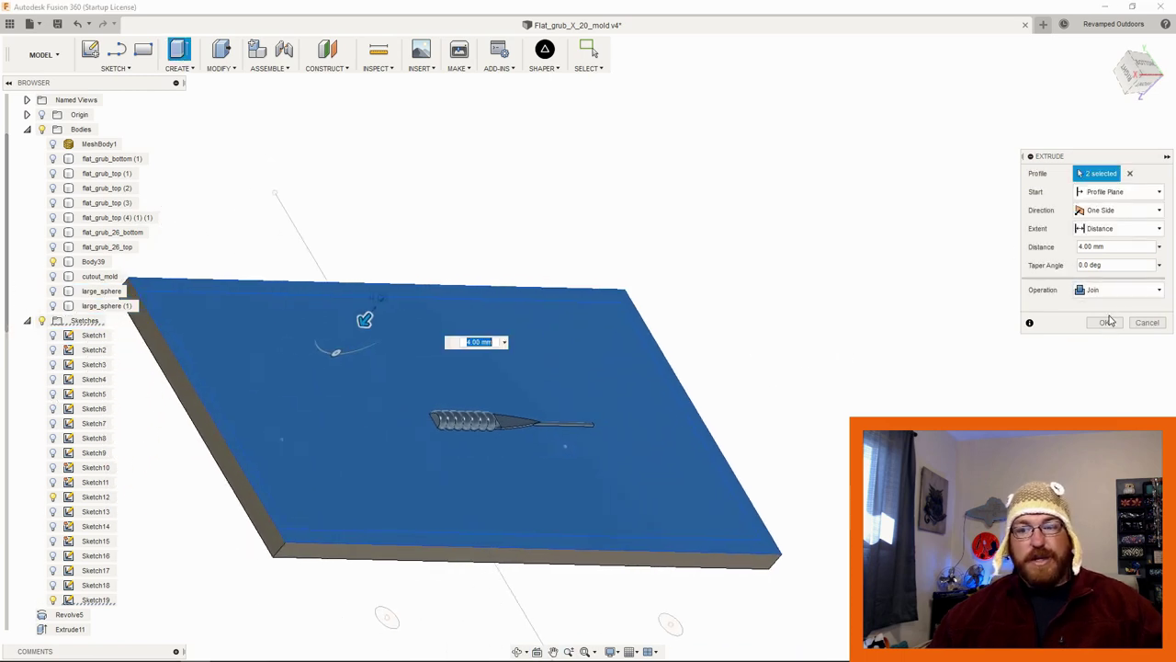
left_click(1104, 323)
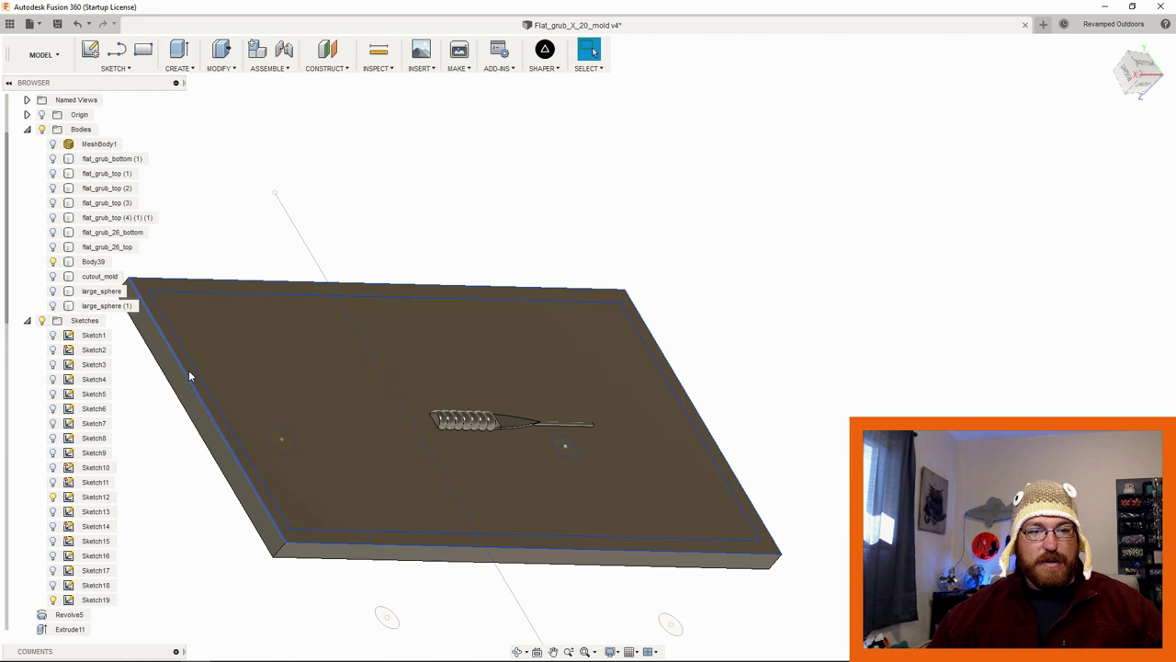
Step: Extrude the plate border -15 mm into a joined rim wall and show large_sphere (1)
right_click(190, 375)
left_click(236, 349)
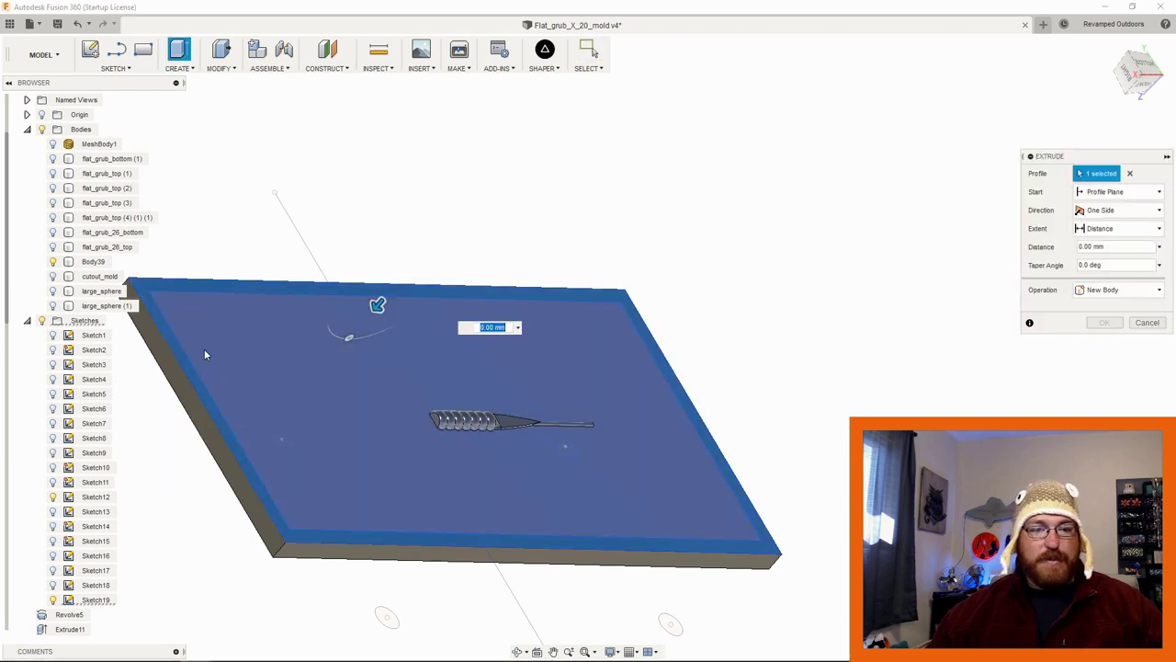
left_click_drag(377, 305, 442, 265)
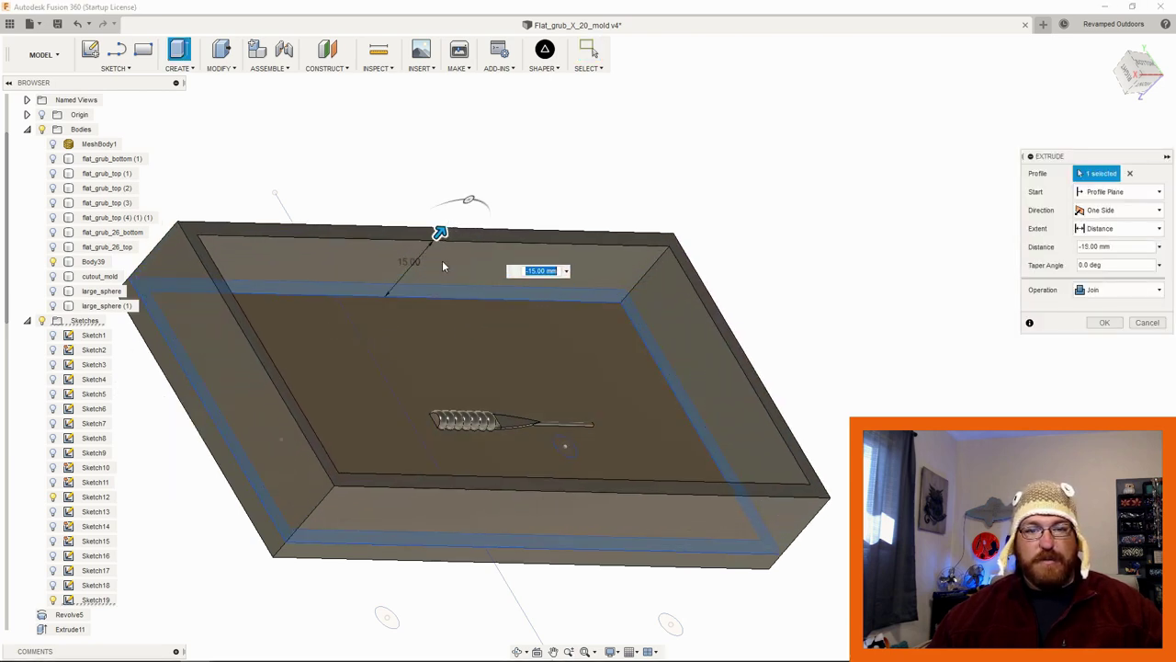
left_click(1104, 323)
left_click(52, 305)
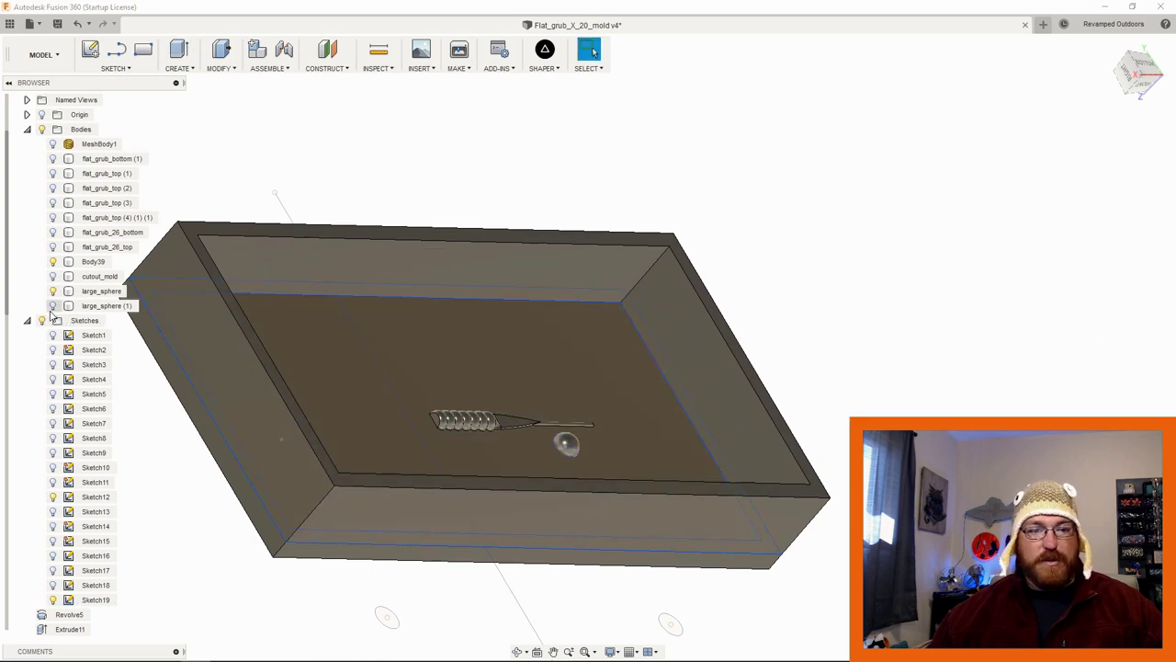
mouse_move(404, 393)
middle_mouse_down("shift")
mouse_move(461, 396)
mouse_move(389, 393)
middle_mouse_up("shift")
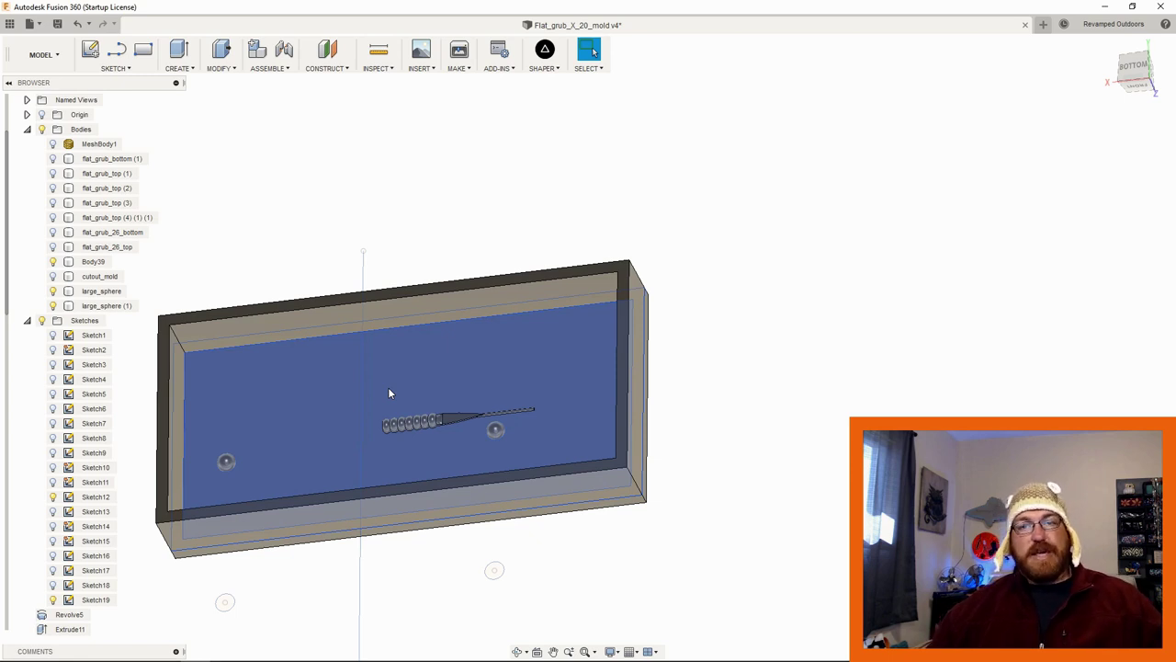
Step: Join large_sphere and large_sphere (1) into Body39 with Combine
middle_click_drag(291, 485, 392, 407, "shift")
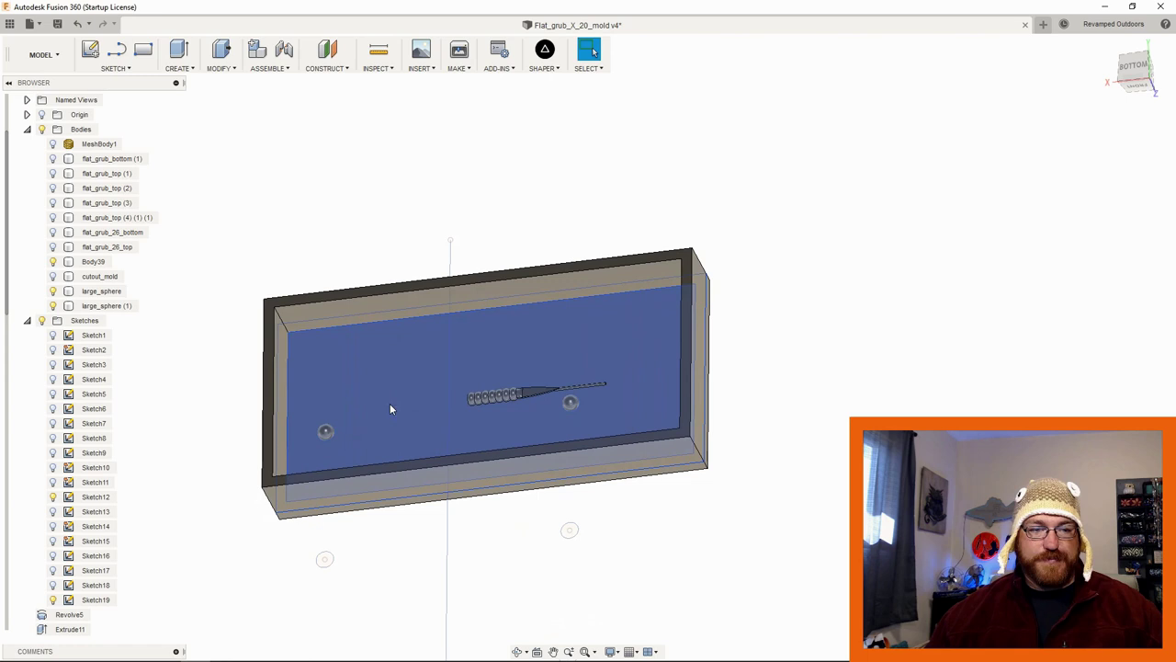
left_click(103, 291)
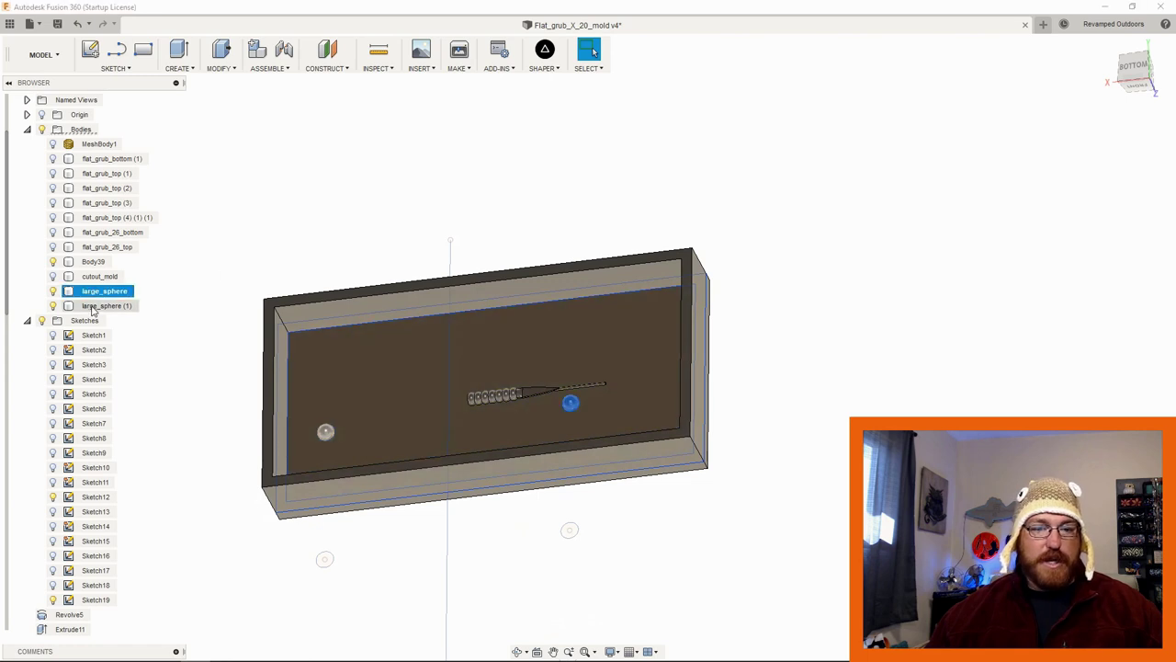
left_click(93, 261, "ctrl")
left_click(106, 305, "ctrl")
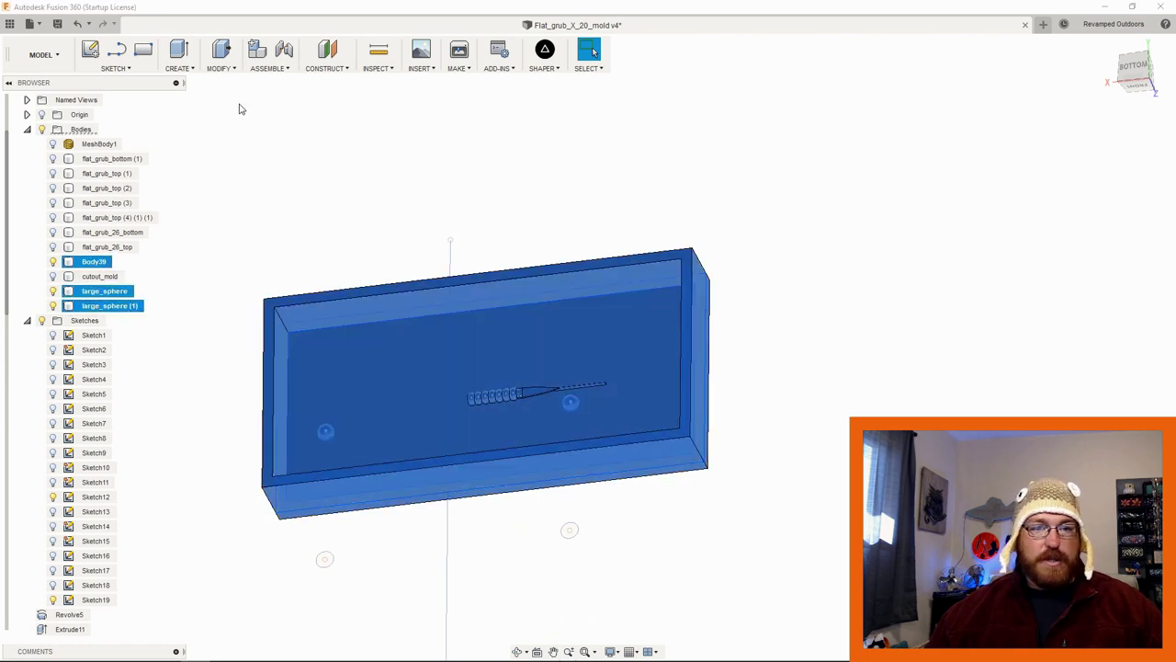
left_click(221, 70)
left_click(226, 192)
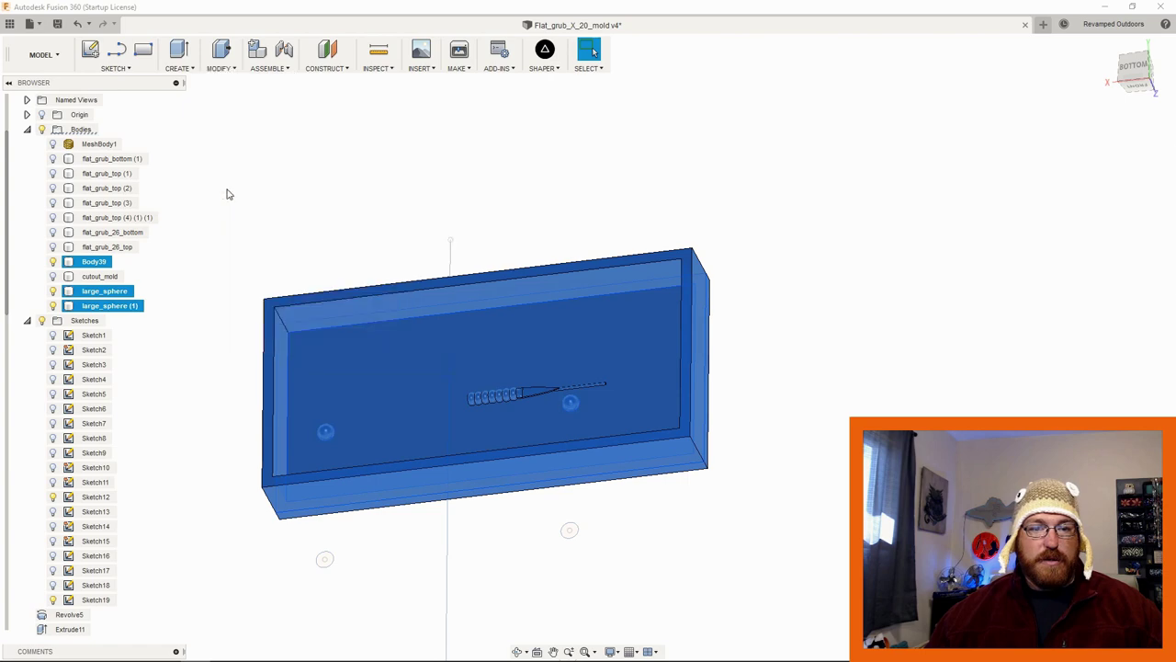
left_click(1126, 210)
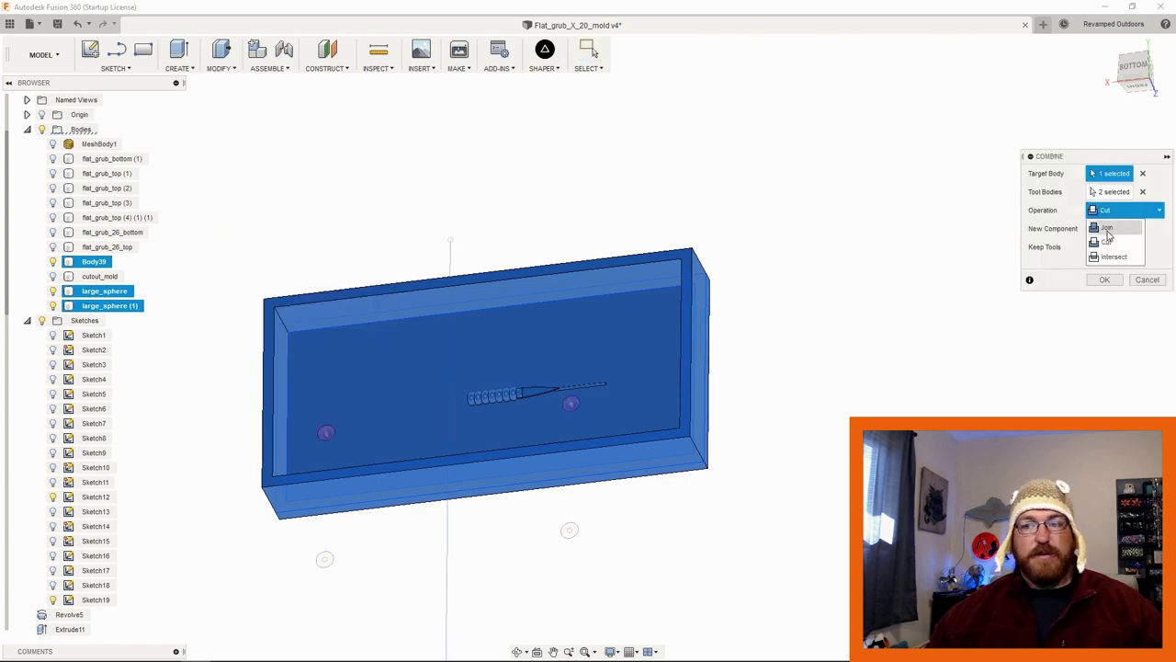
left_click(1110, 226)
left_click(1102, 279)
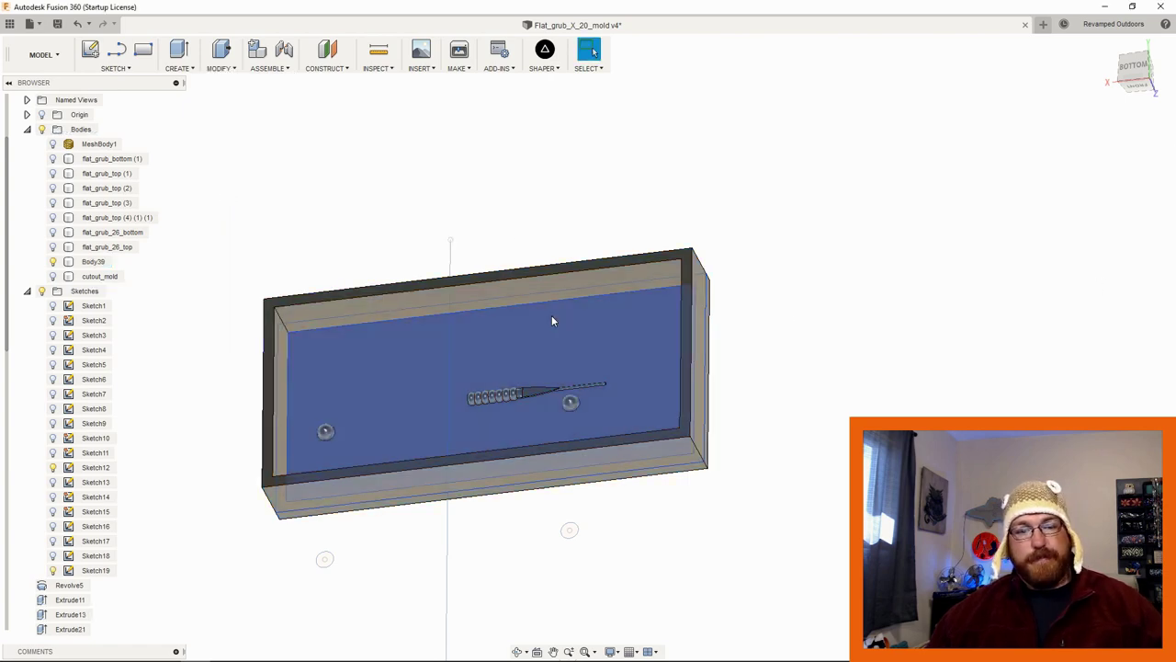
Step: Check the joined Body39 and rename it dimpled_mold
left_click(52, 261)
left_click(52, 262)
double_click(90, 262)
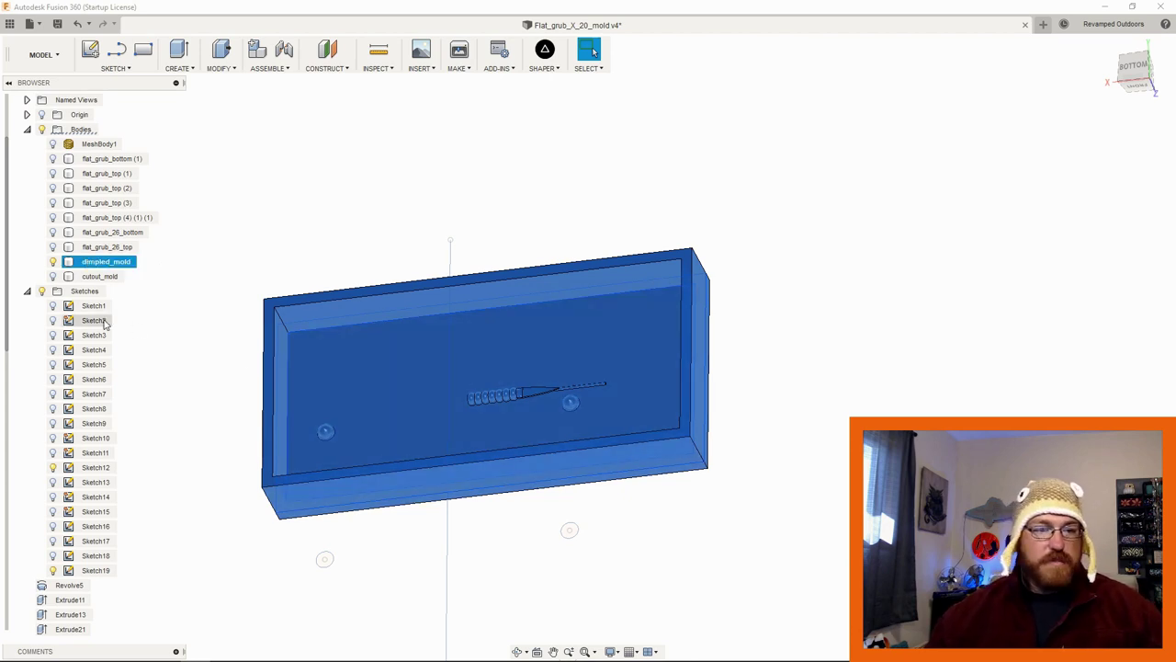
Step: Show cutout_mold, orbit around both mold bodies, then hide it again
left_click(53, 276)
middle_click_drag(313, 426, 386, 413, "shift")
left_click(544, 323)
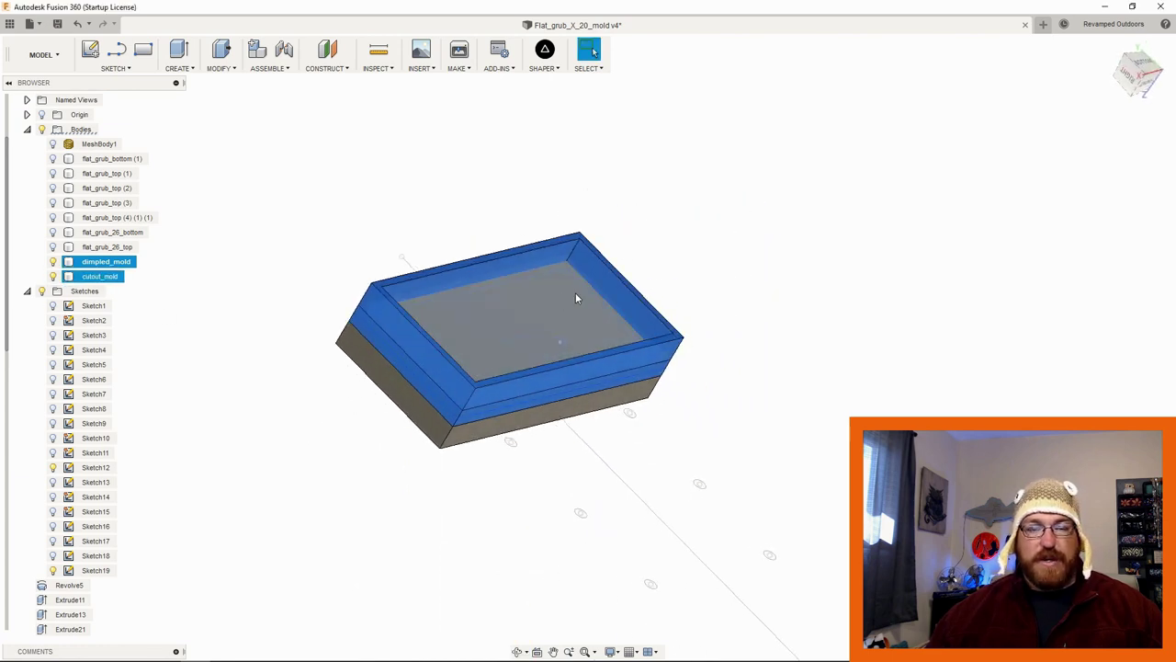
left_click(392, 346, "ctrl")
key("v")
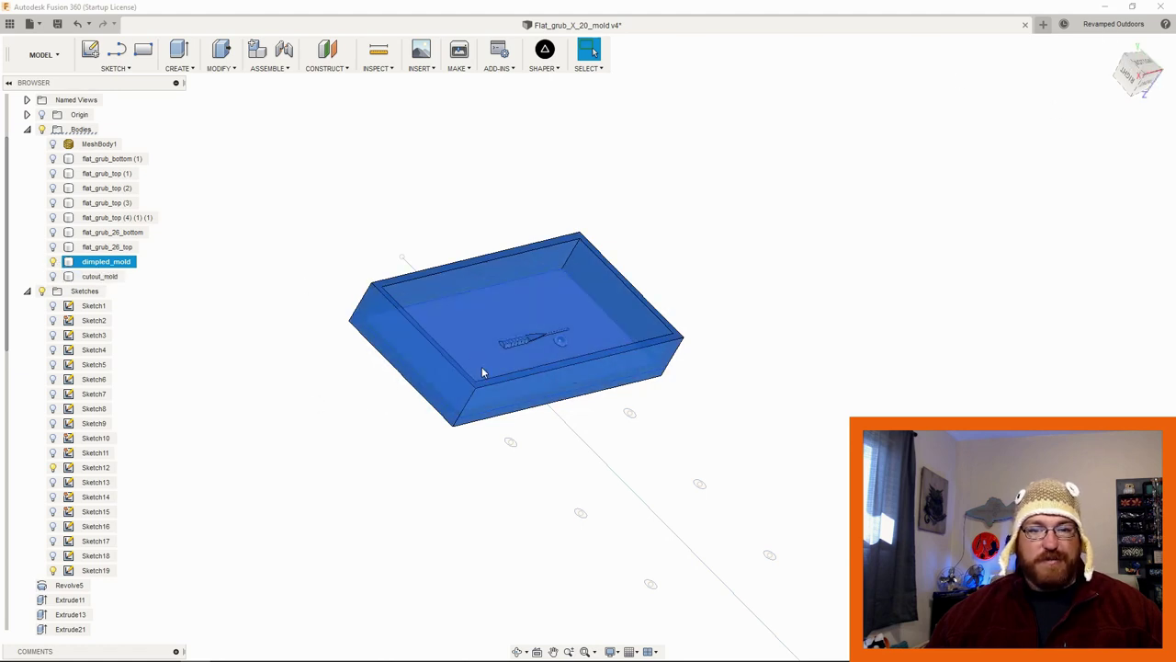
Step: Free-move dimpled_mold 240 mm along X and flip it over about Y
right_click(106, 262)
left_click(183, 268)
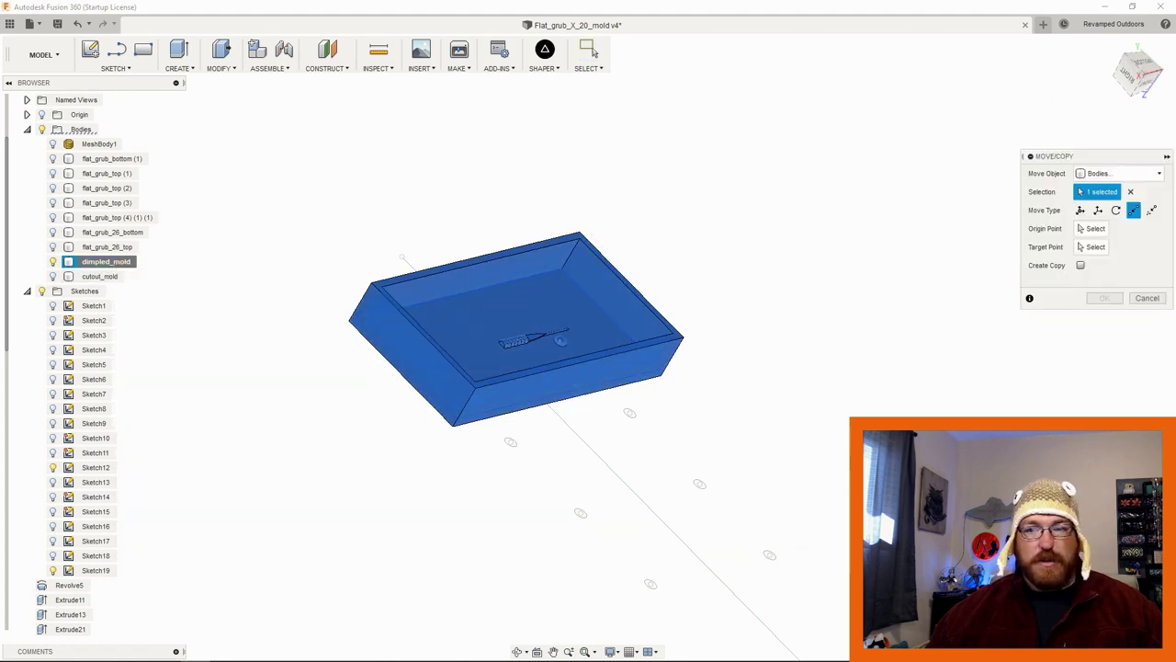
left_click(1081, 210)
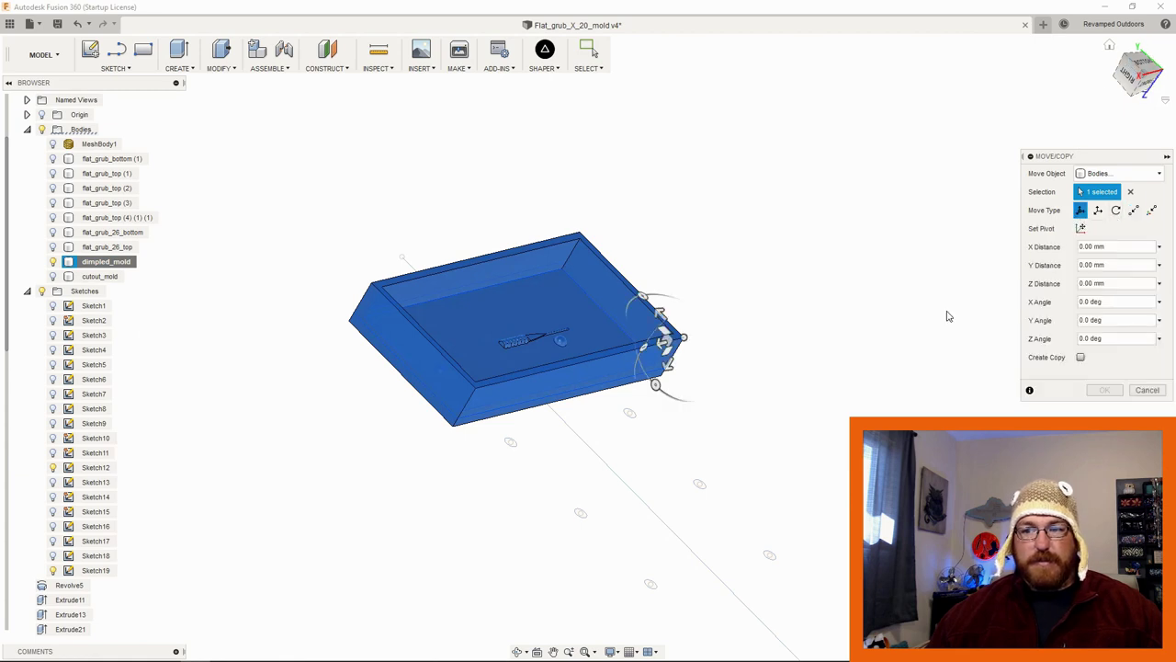
scroll(707, 364, "down", 2)
left_click_drag(673, 353, 395, 451)
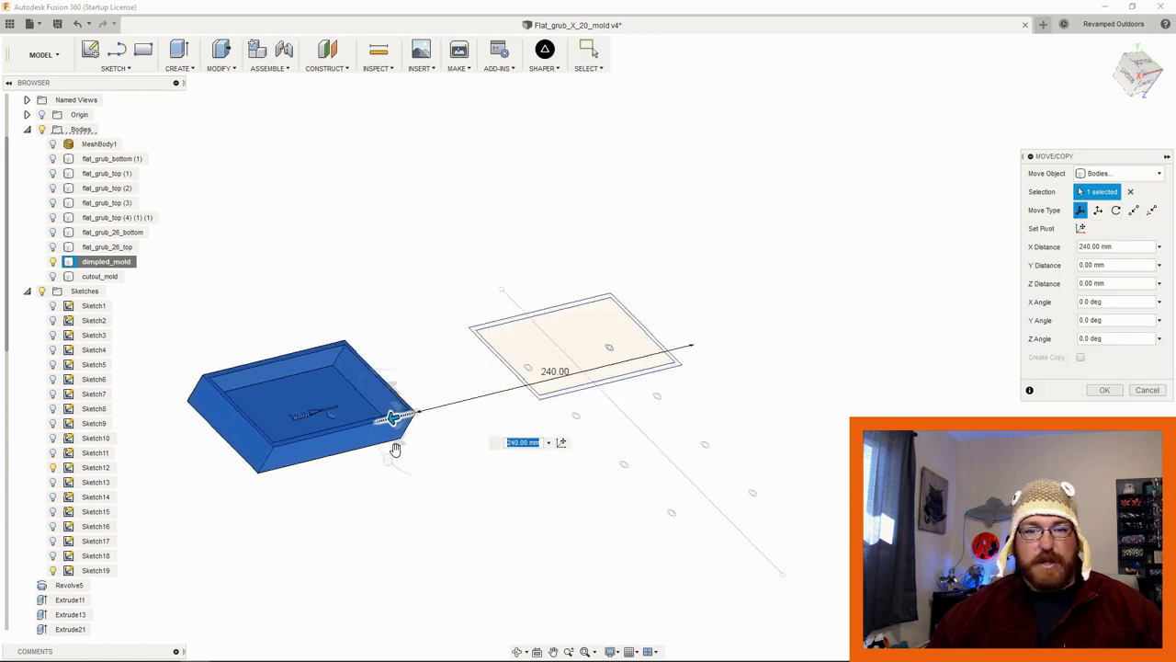
middle_click_drag(437, 477, 380, 379, "shift")
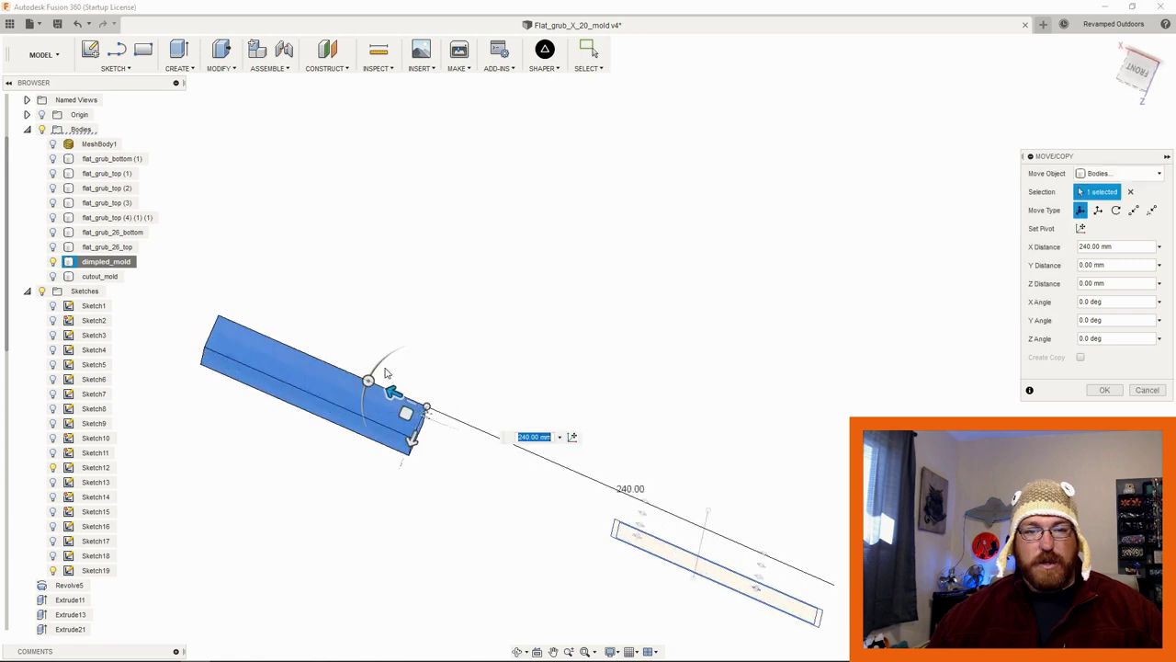
left_click_drag(369, 382, 478, 429)
Step: From a top view with cutout_mold shown, set the move rotation to 0, then -60
middle_click_drag(574, 551, 604, 359, "shift")
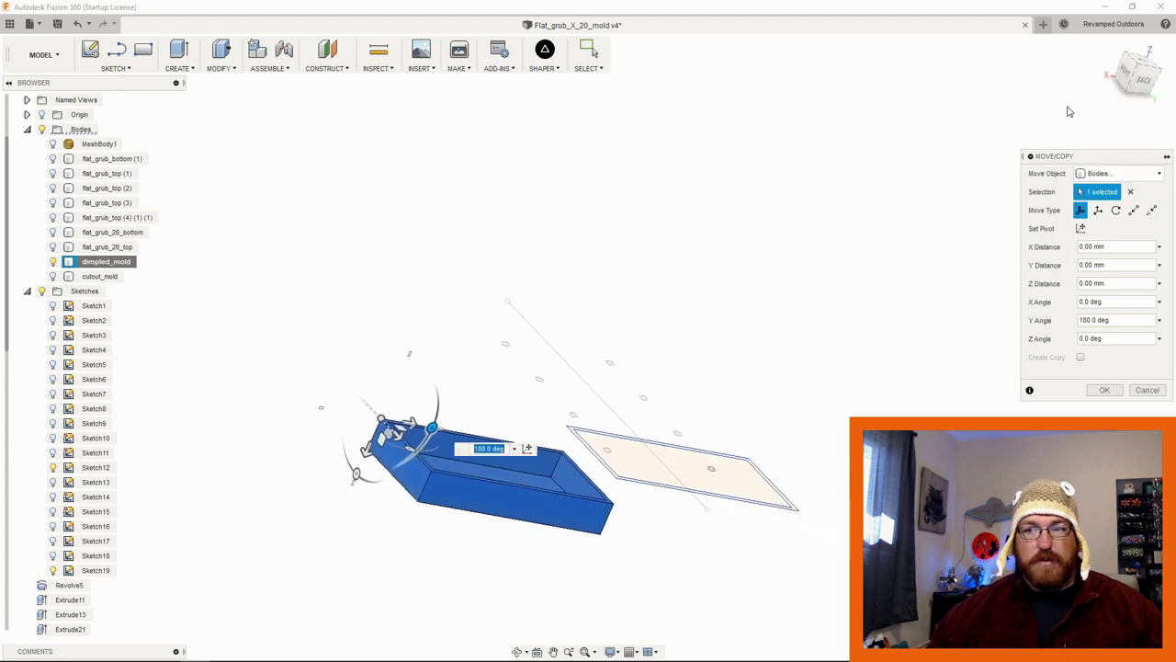
left_click_drag(1145, 65, 1142, 69)
left_click(1142, 69)
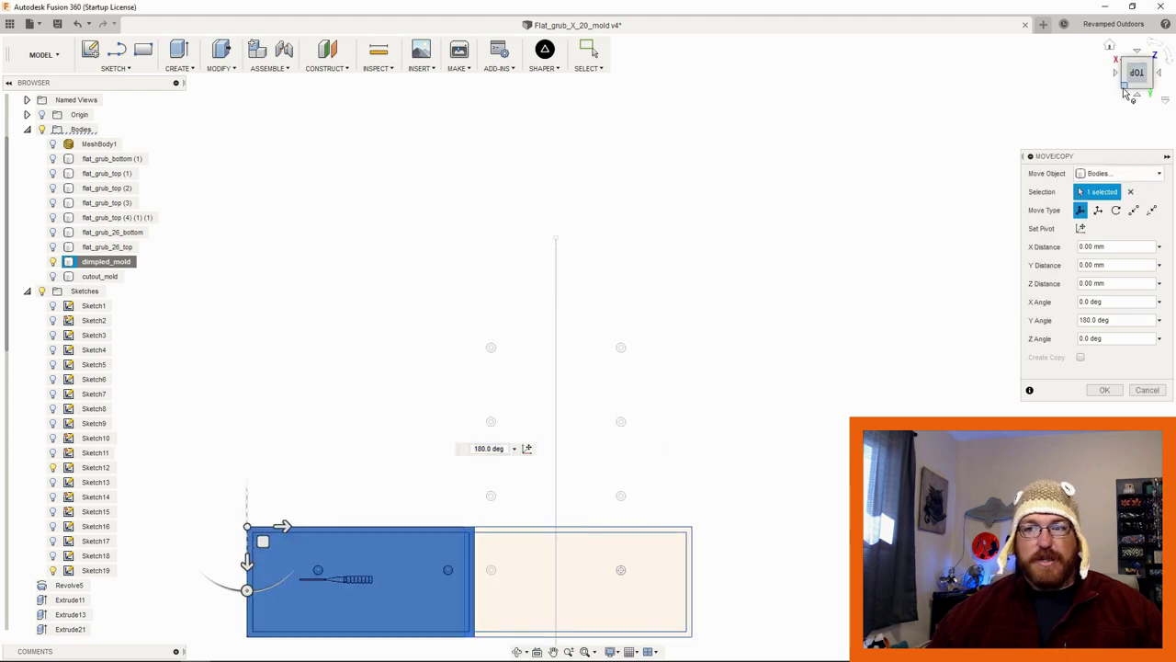
middle_click_drag(682, 446, 738, 407)
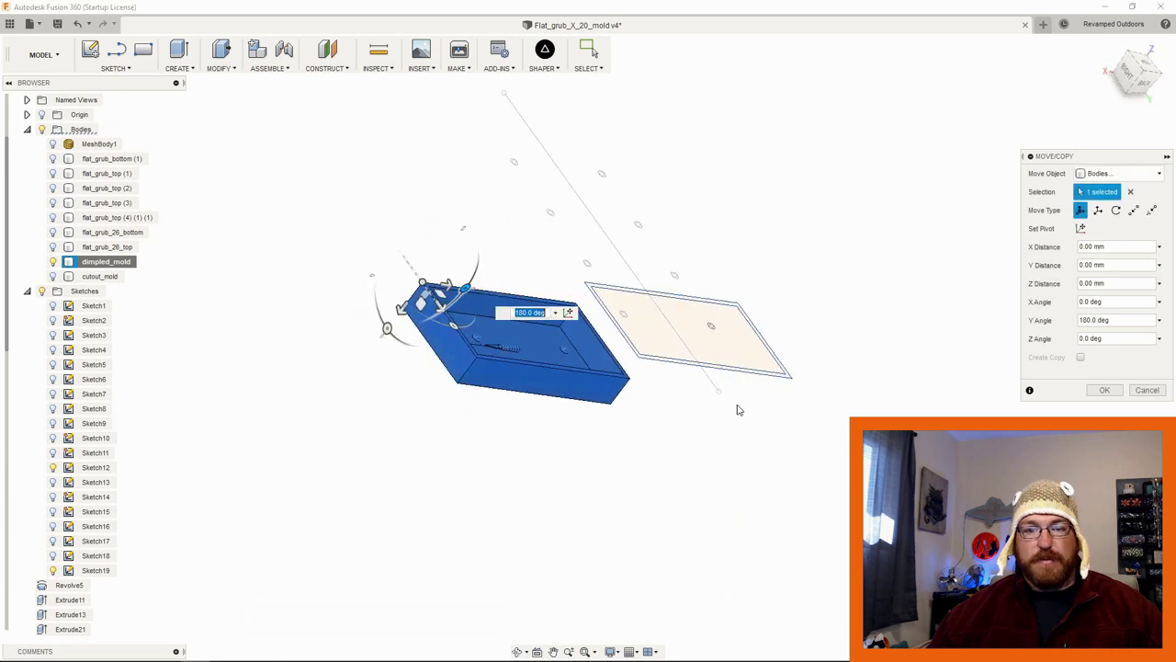
left_click(53, 276)
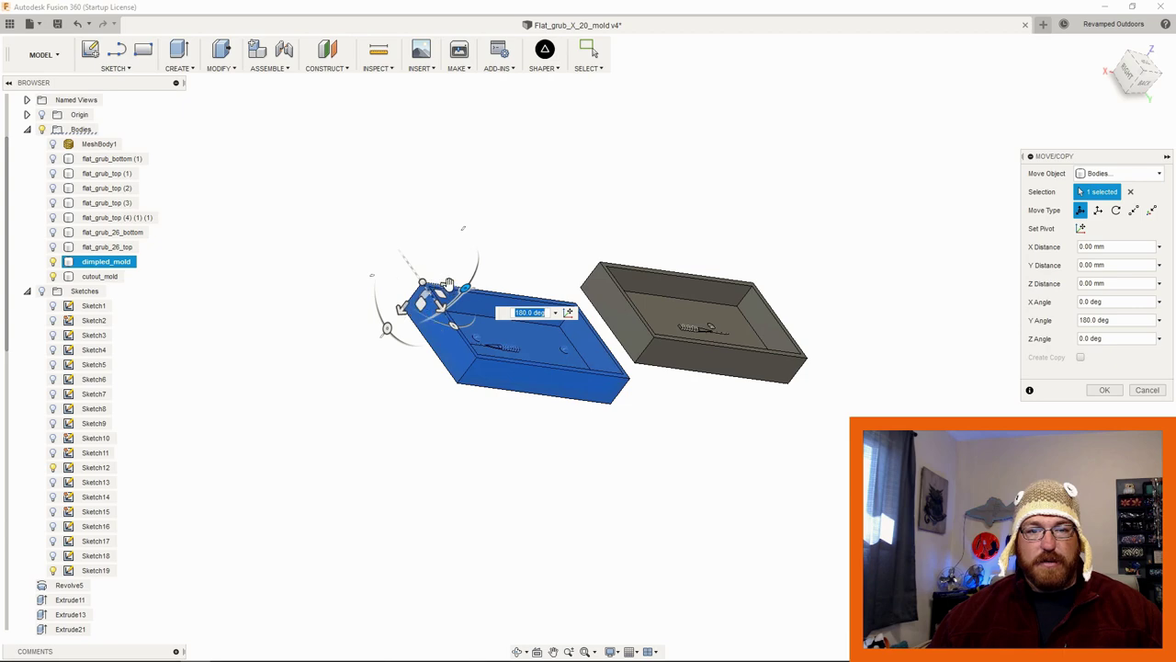
type("0")
key("Tab")
type("-60")
middle_click_drag(655, 404, 560, 405, "shift")
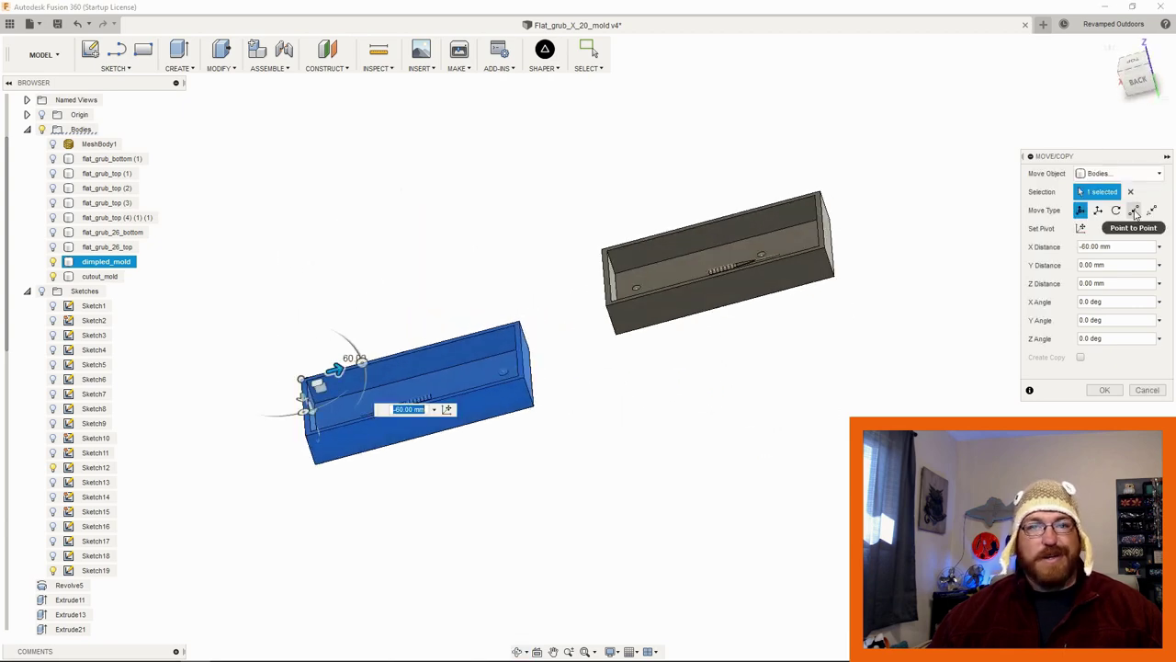
Step: Move dimpled_mold point to point, from its corner to the grey body's edge
left_click(1136, 211)
middle_click_drag(670, 380, 580, 415, "shift")
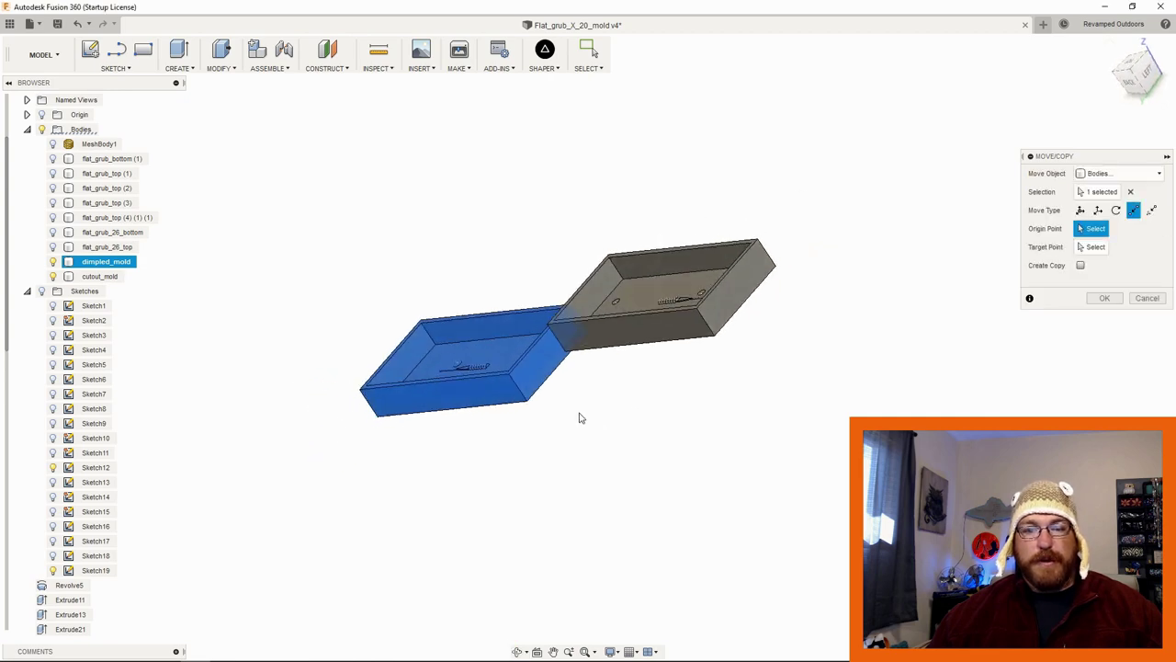
scroll(565, 370, "up", 5)
scroll(553, 335, "up", 3)
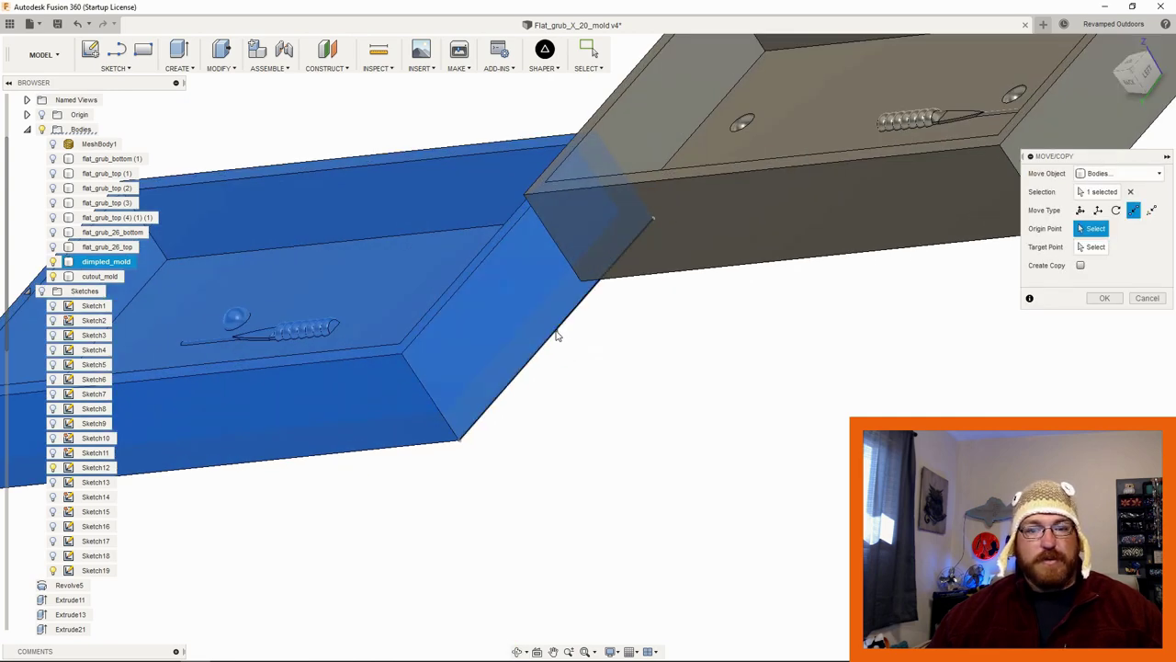
scroll(554, 333, "up", 3)
left_click(567, 316)
middle_click_drag(567, 315, 756, 320, "shift")
scroll(814, 257, "down", 3)
middle_click_drag(814, 257, 781, 370, "shift")
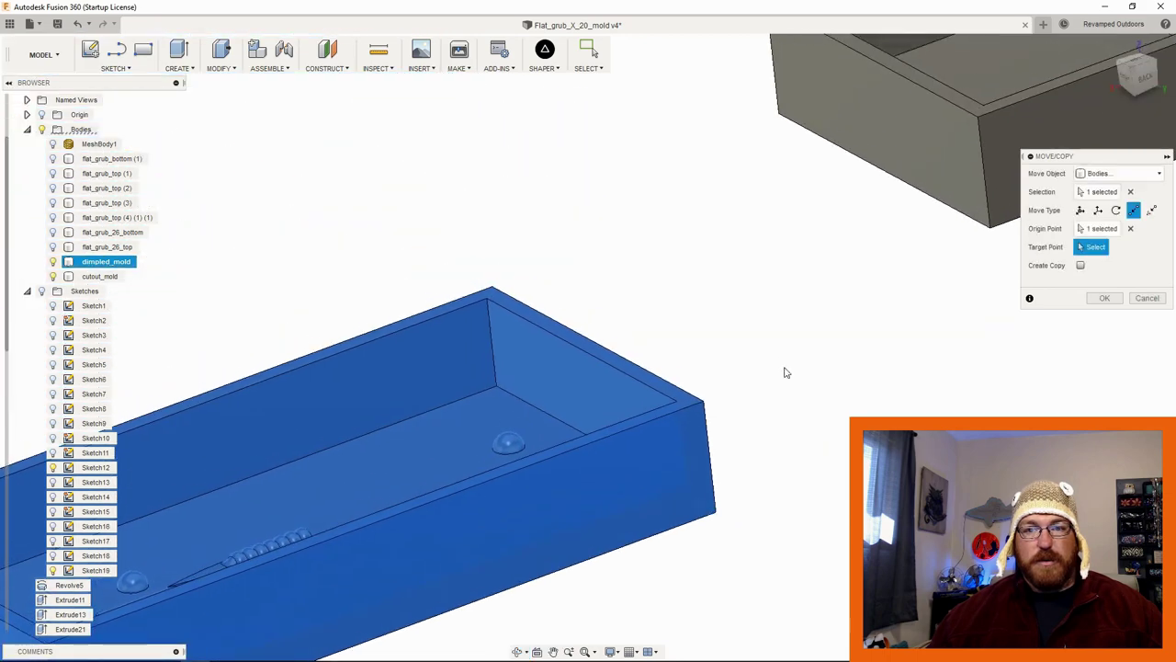
left_click(893, 147)
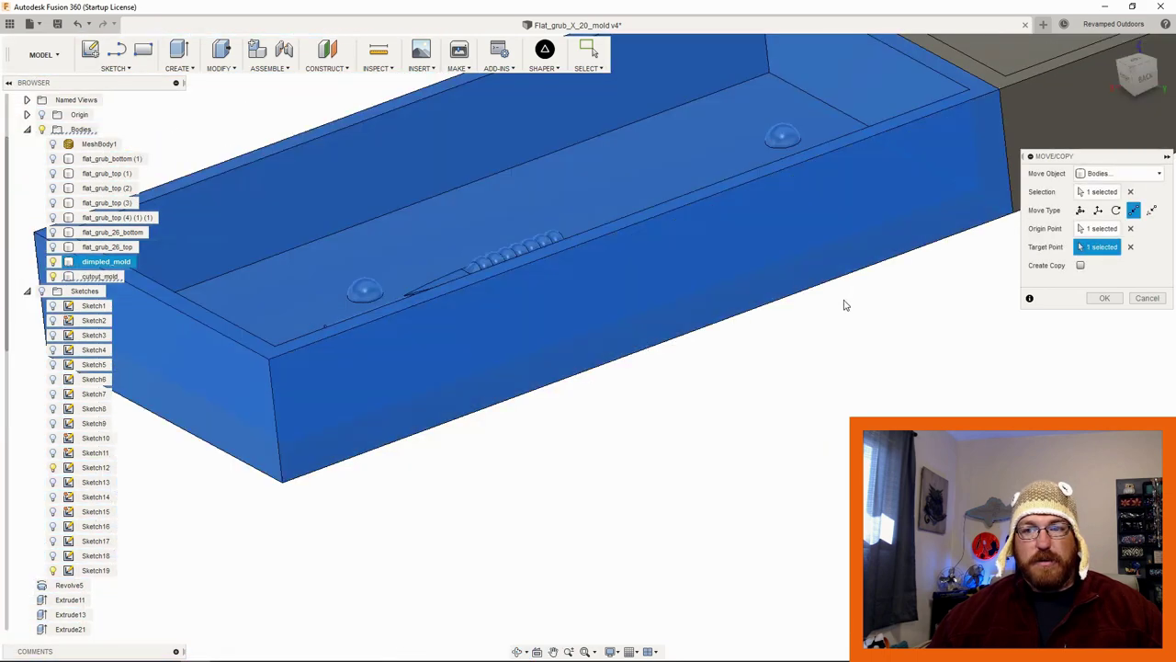
Step: Offset dimpled_mold 15 mm along X with Free Move and commit the move
scroll(845, 302, "down", 3)
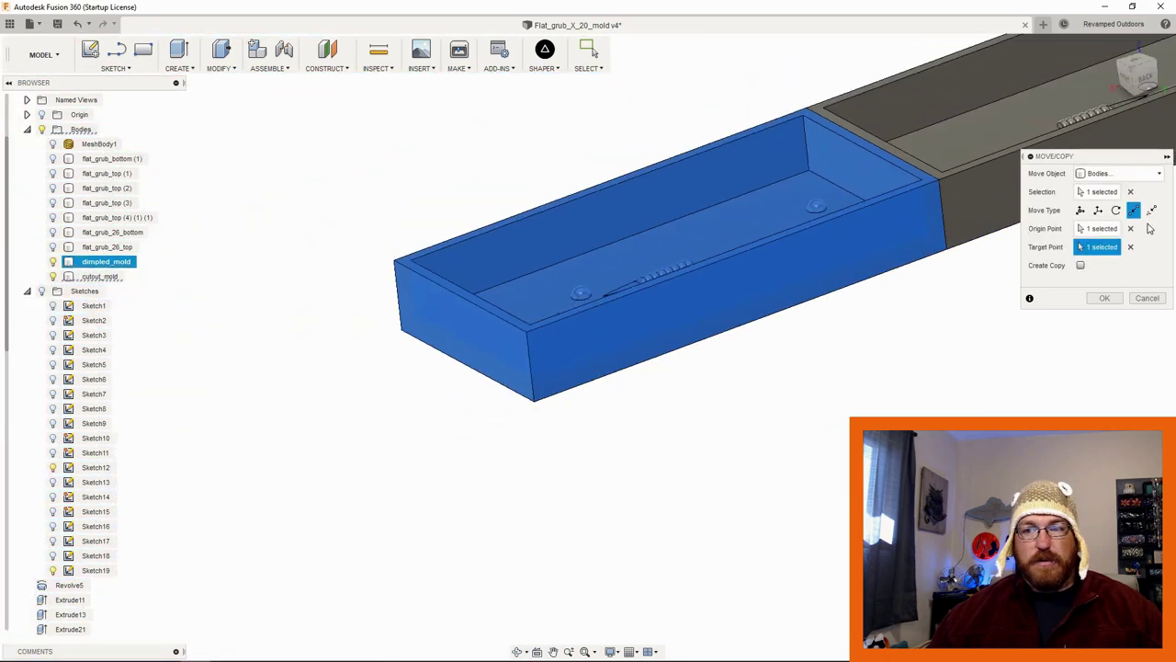
left_click(1081, 210)
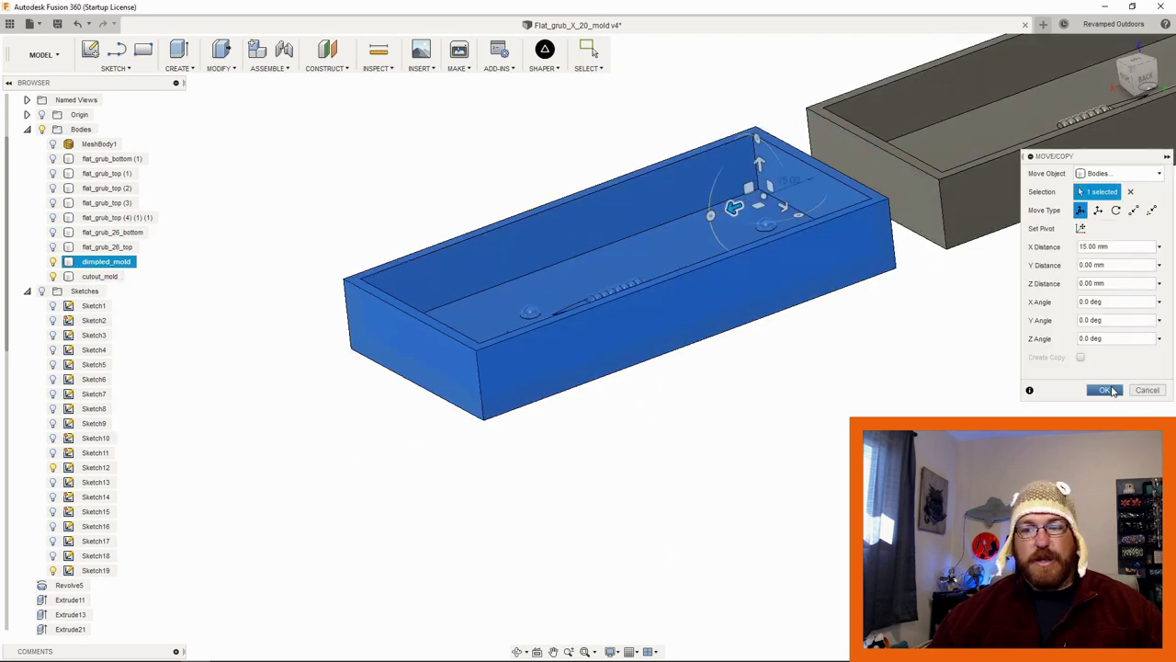
left_click(1108, 389)
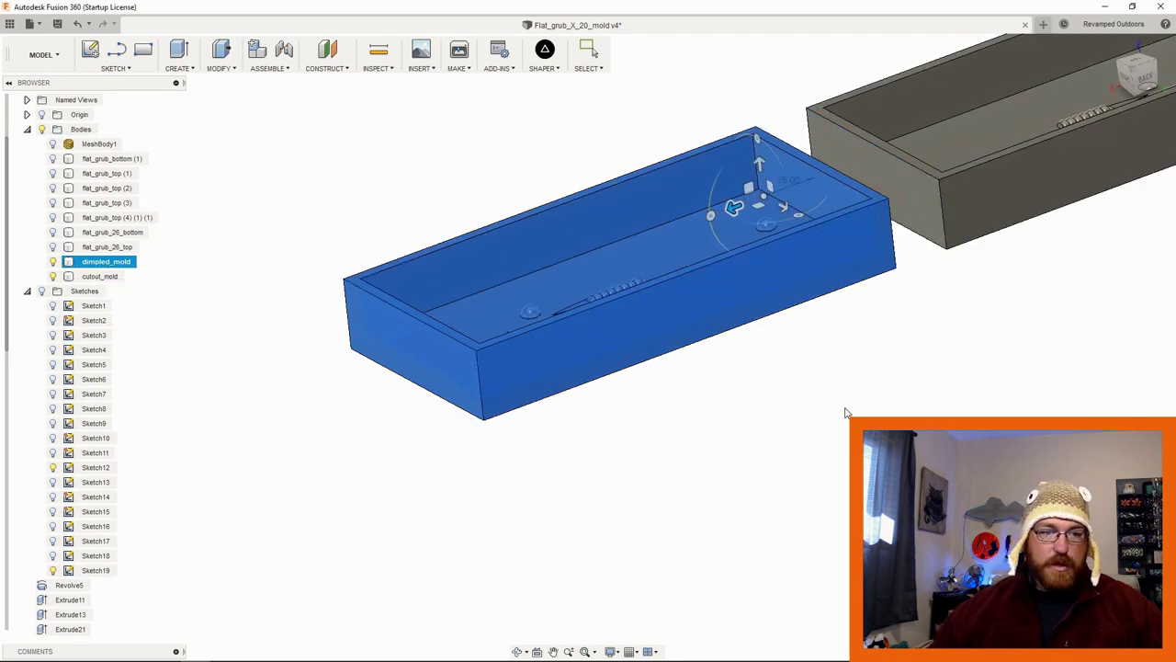
left_click(846, 412)
scroll(845, 412, "down", 3)
middle_click_drag(889, 407, 766, 451)
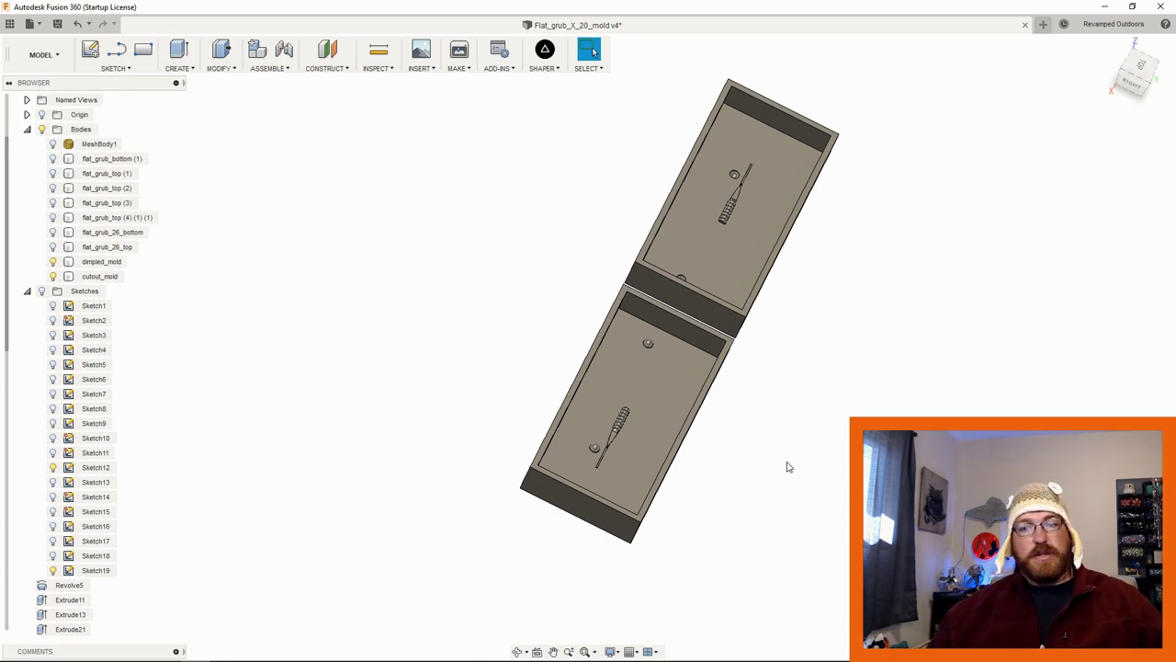
Step: Zoom in to inspect cutout_mold, then hide both cutout_mold and dimpled_mold
left_click(708, 263)
scroll(708, 263, "up", 5)
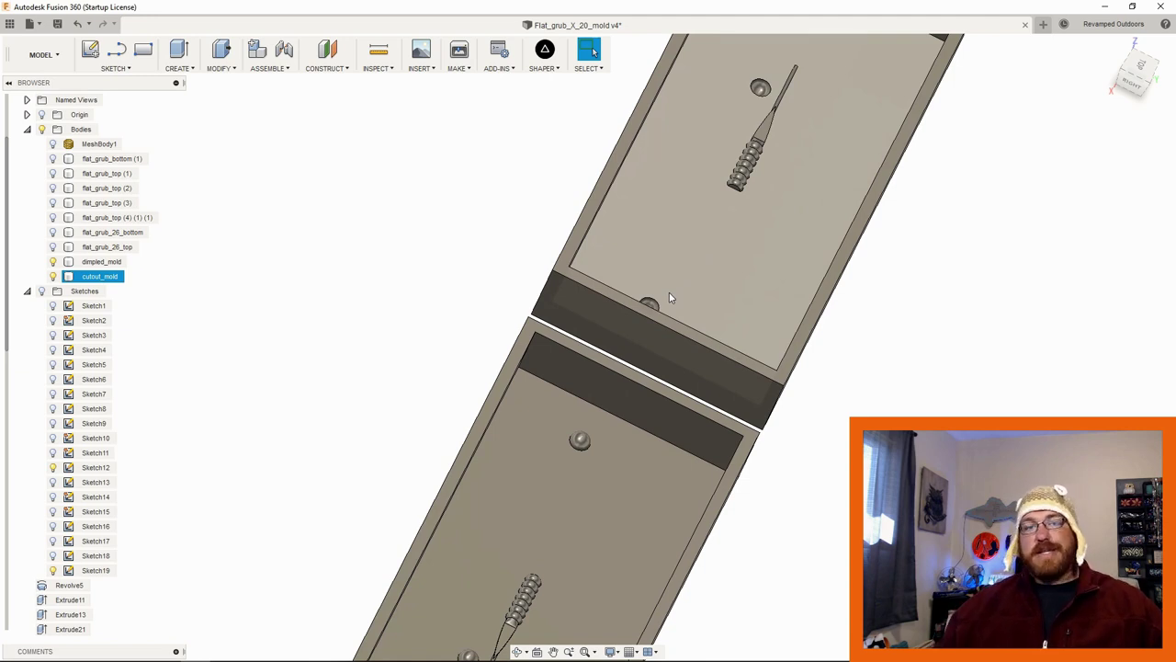
scroll(669, 294, "down", 4)
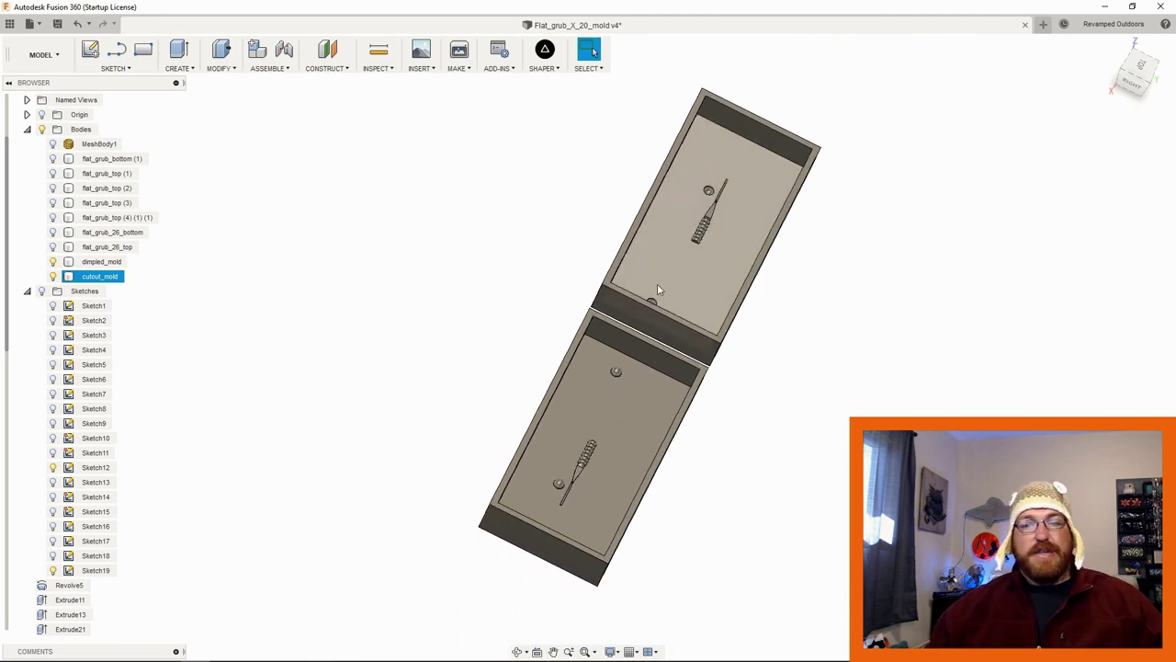
left_click(53, 275)
left_click(53, 261)
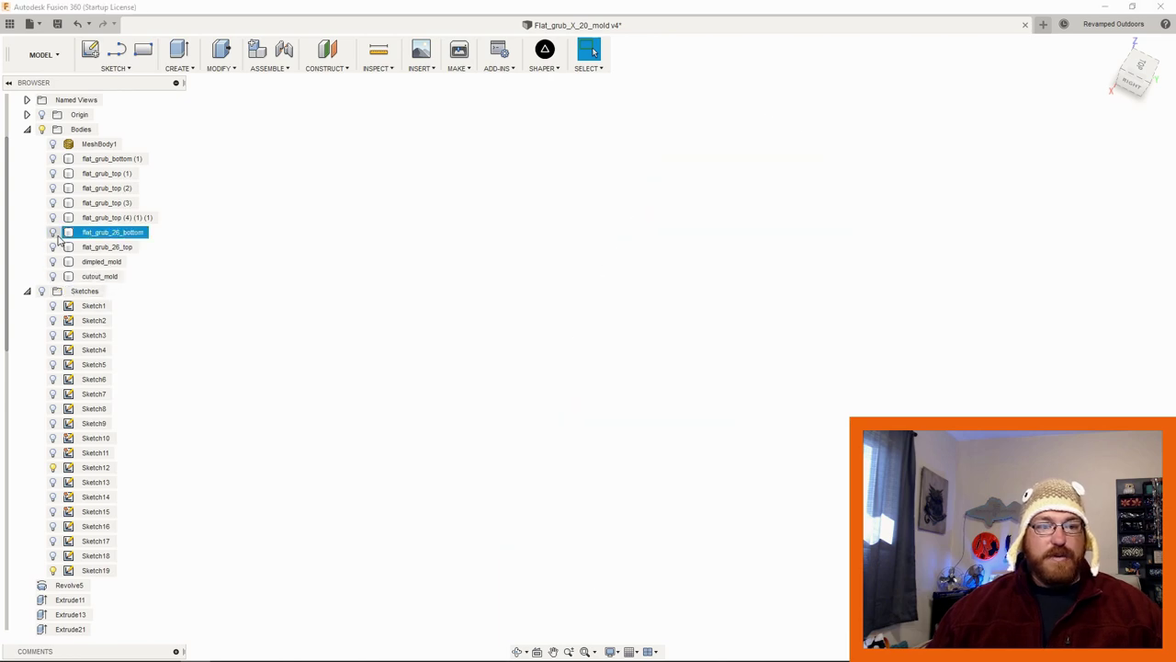
Step: Show flat_grub_26_bottom and flat_grub_26_top and orbit around to inspect their 26 grub cavities
left_click(53, 231)
left_click(53, 247)
middle_click_drag(716, 280, 633, 378, "shift")
scroll(633, 378, "down", 1)
scroll(806, 450, "up", 6)
middle_click_drag(806, 450, 778, 446, "shift")
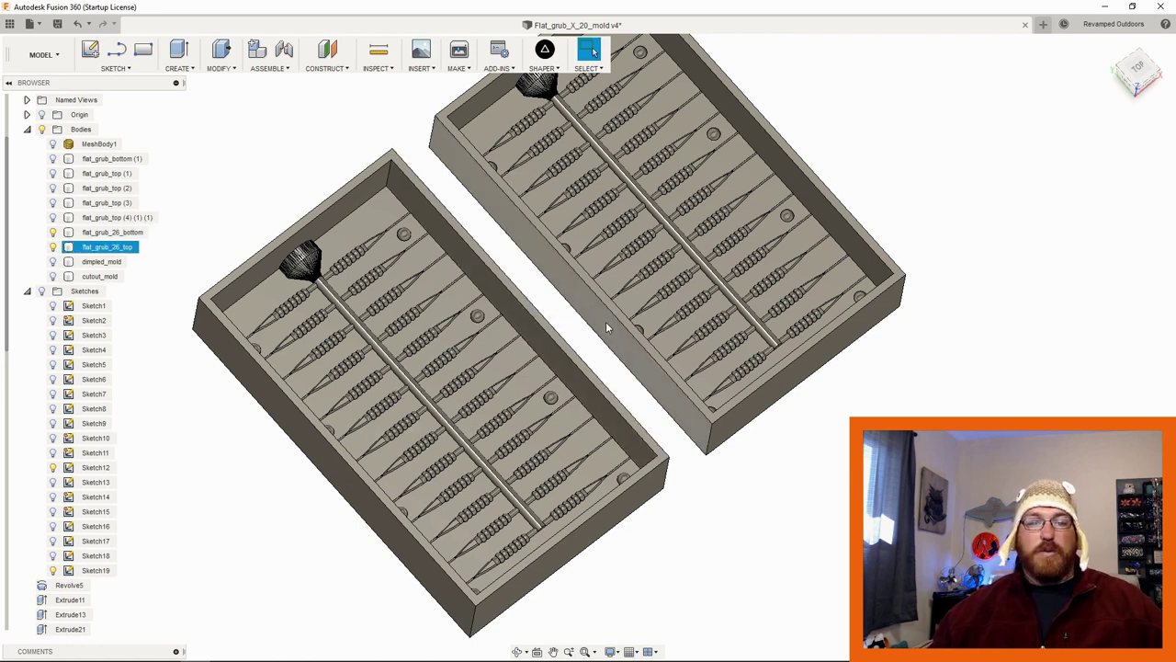
middle_click_drag(605, 328, 593, 333, "shift")
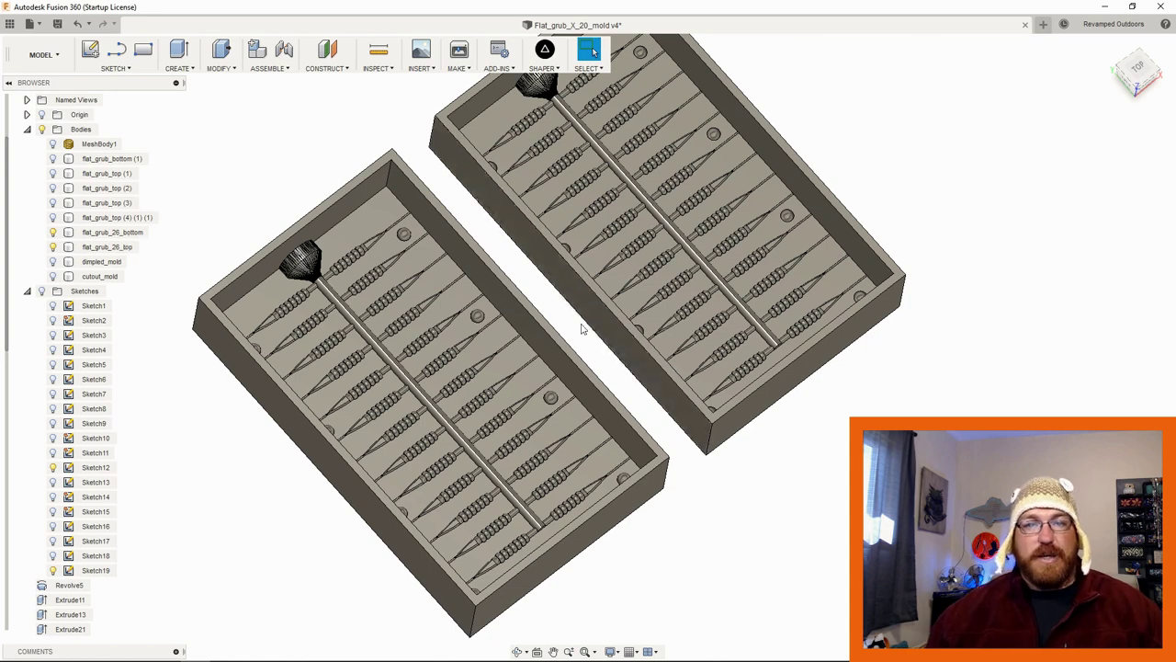
middle_click_drag(394, 262, 453, 396, "shift")
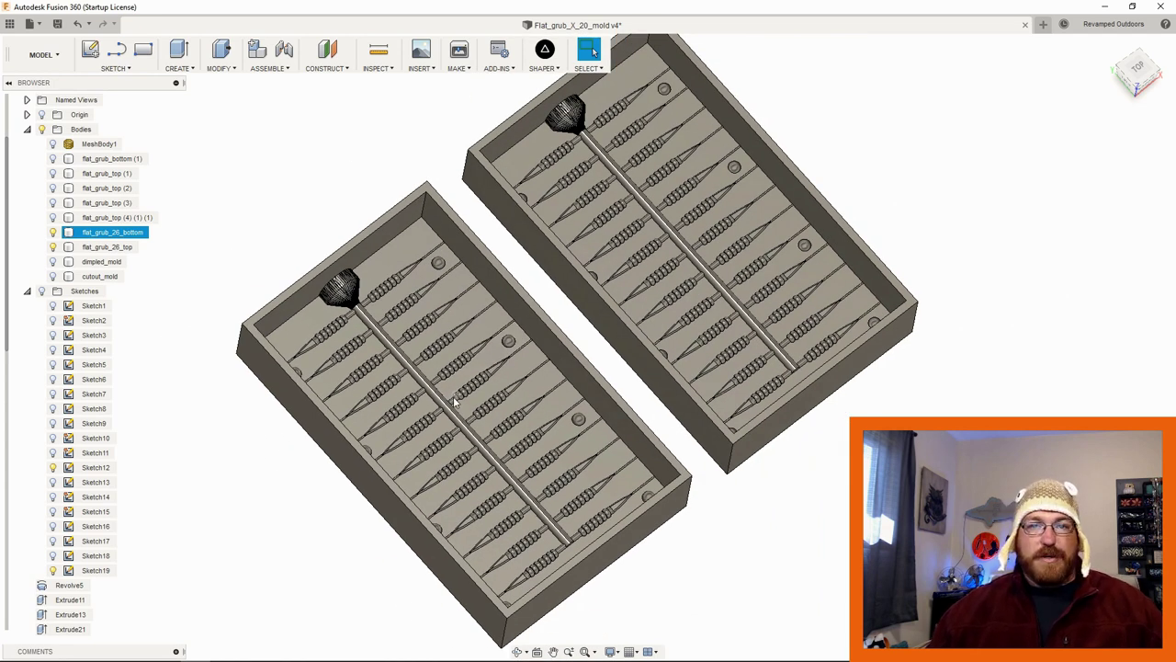
left_click(317, 535)
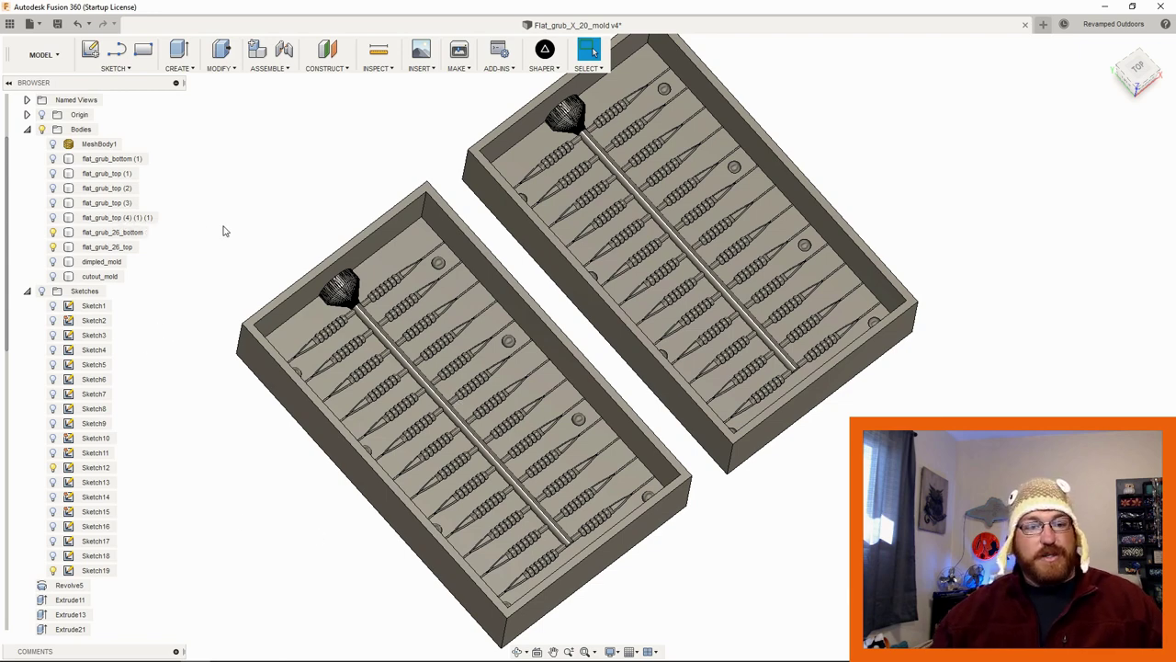
right_click(118, 233)
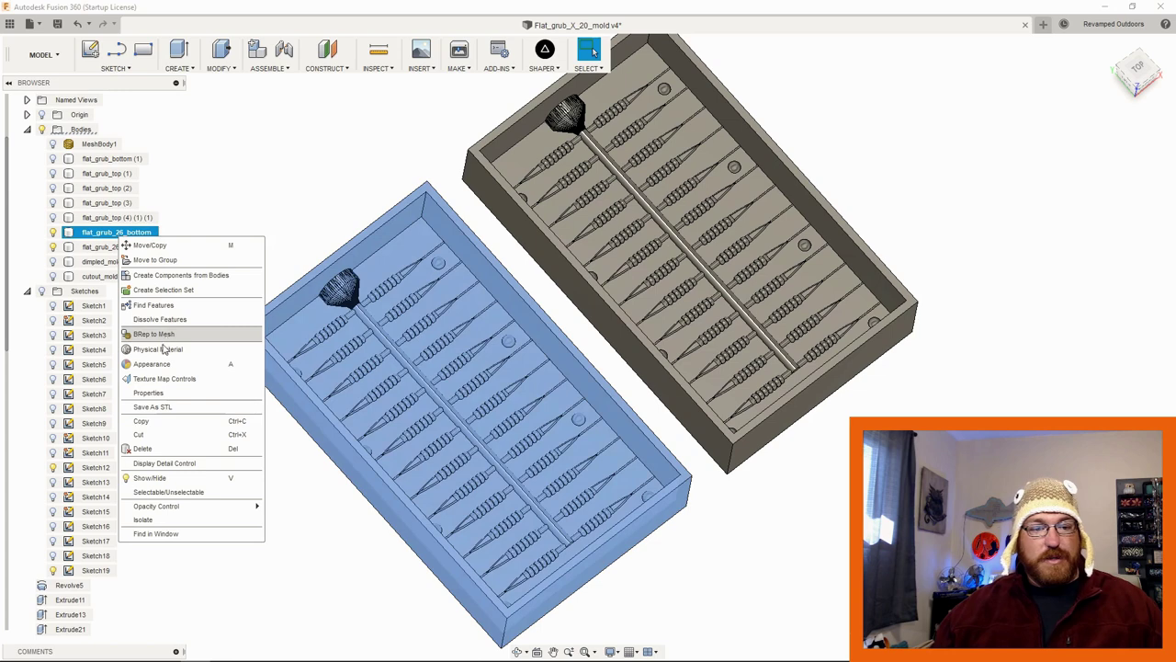
left_click(148, 406)
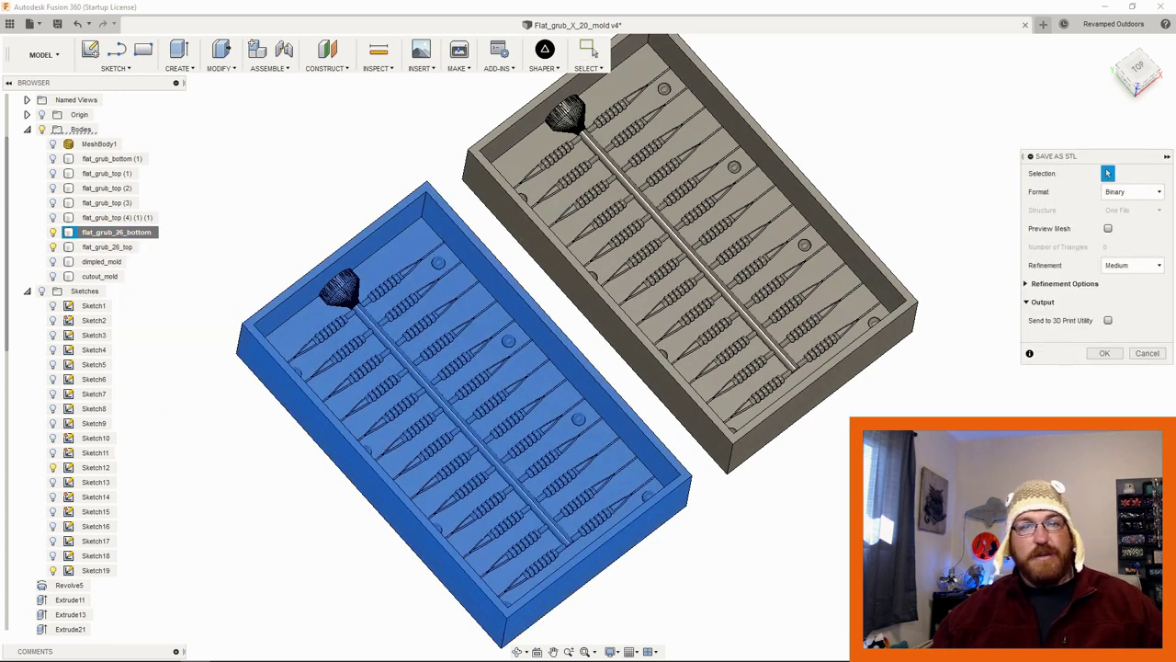
left_click(1146, 353)
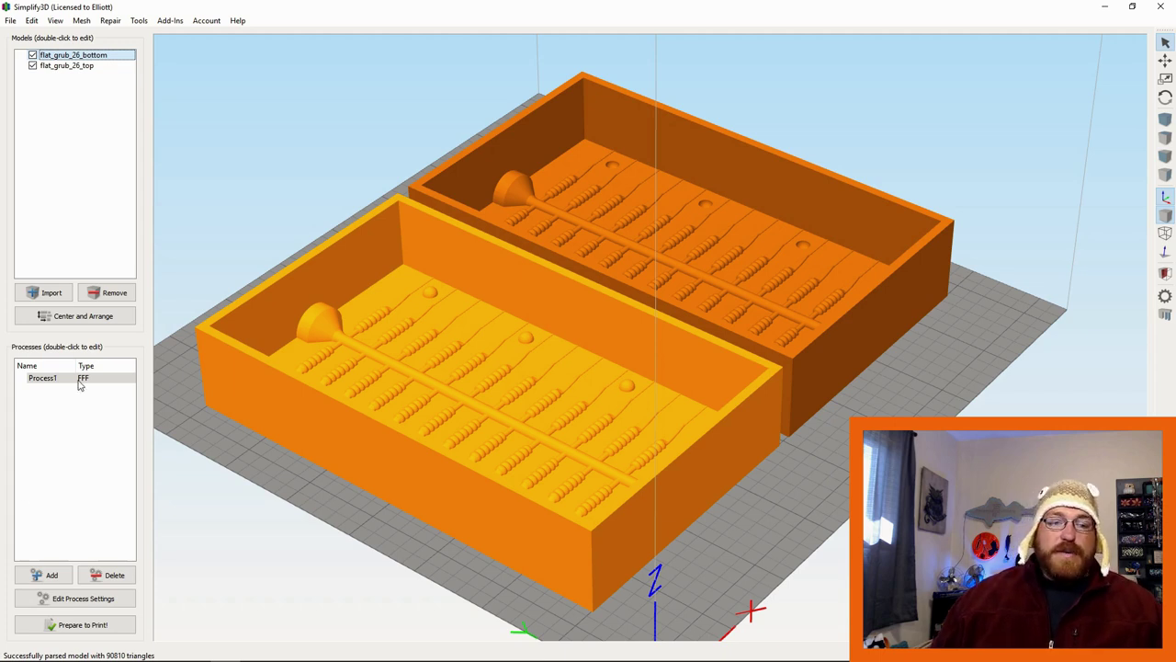
Step: Open the Tools menu with both mold halves on the build plate
left_click(136, 20)
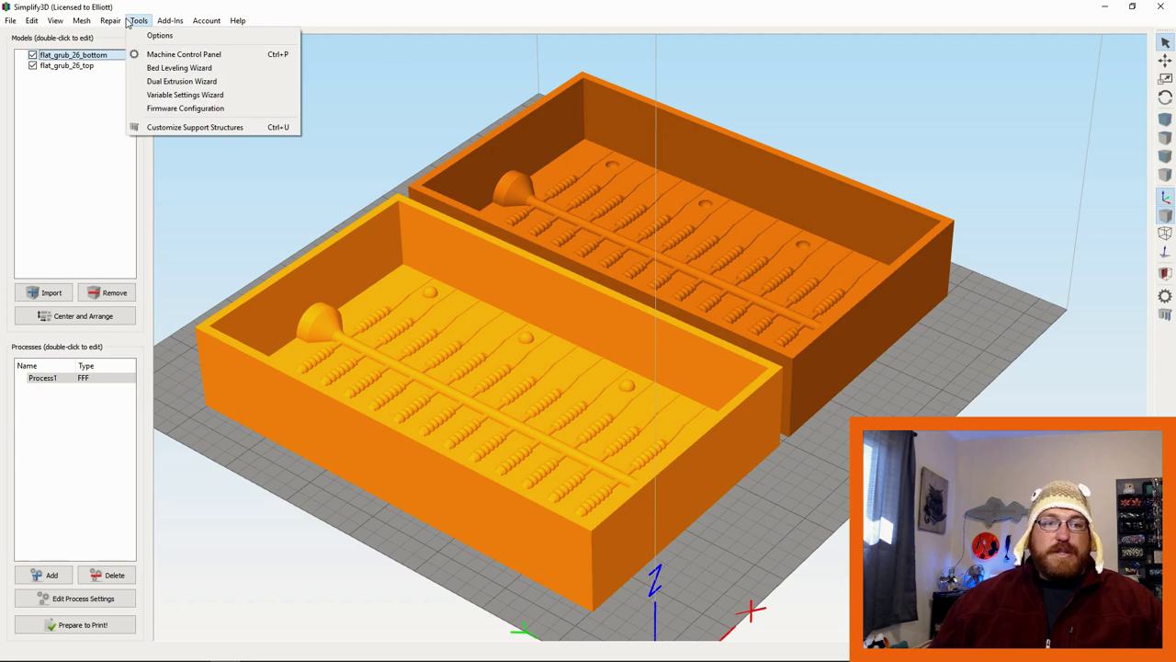
Step: Use the Variable Settings Wizard to split the process at 4.84 mm and 13.31 mm into Process1-1 to Process1-3
left_click(165, 92)
left_click_drag(183, 122, 155, 138)
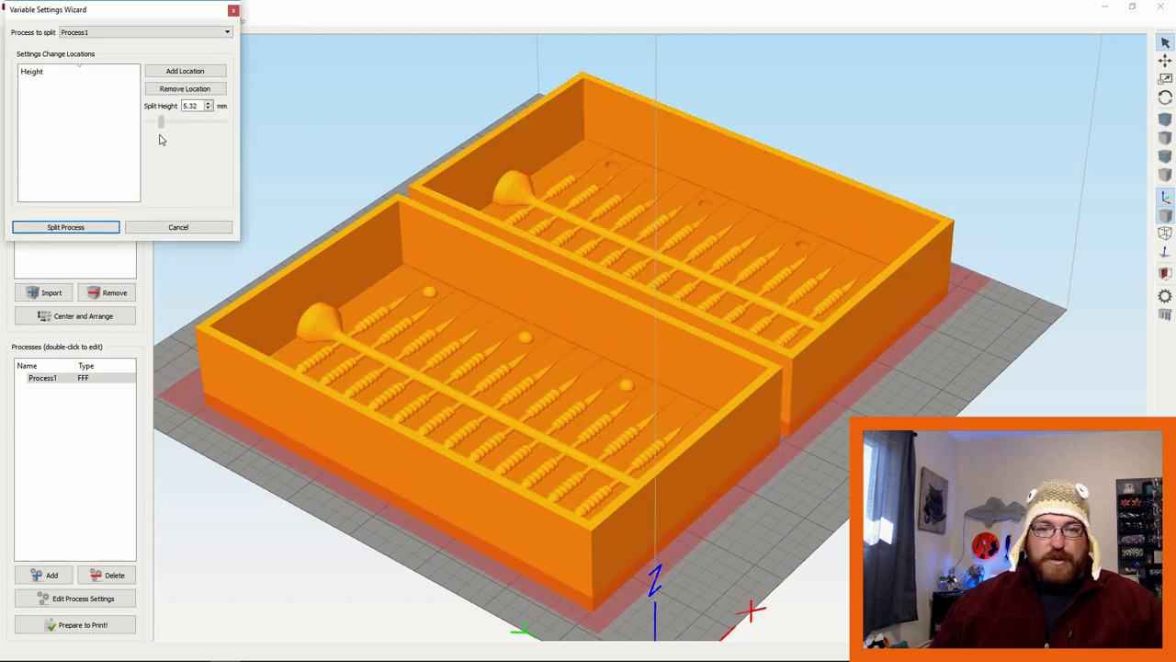
left_click_drag(155, 142, 158, 143)
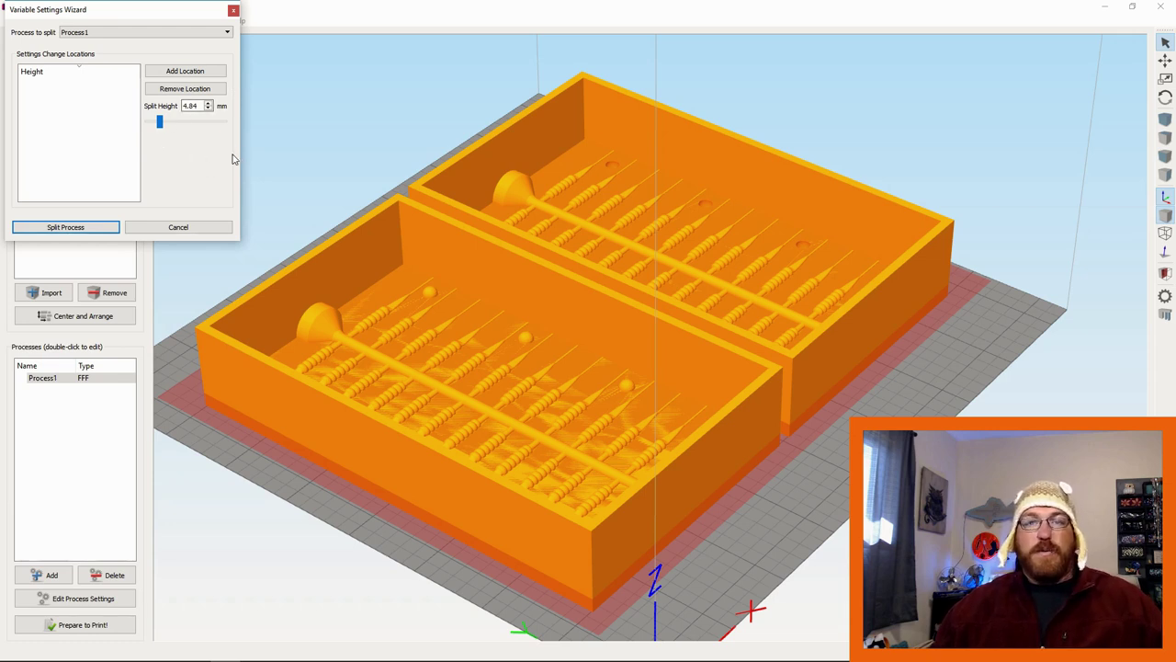
left_click(184, 71)
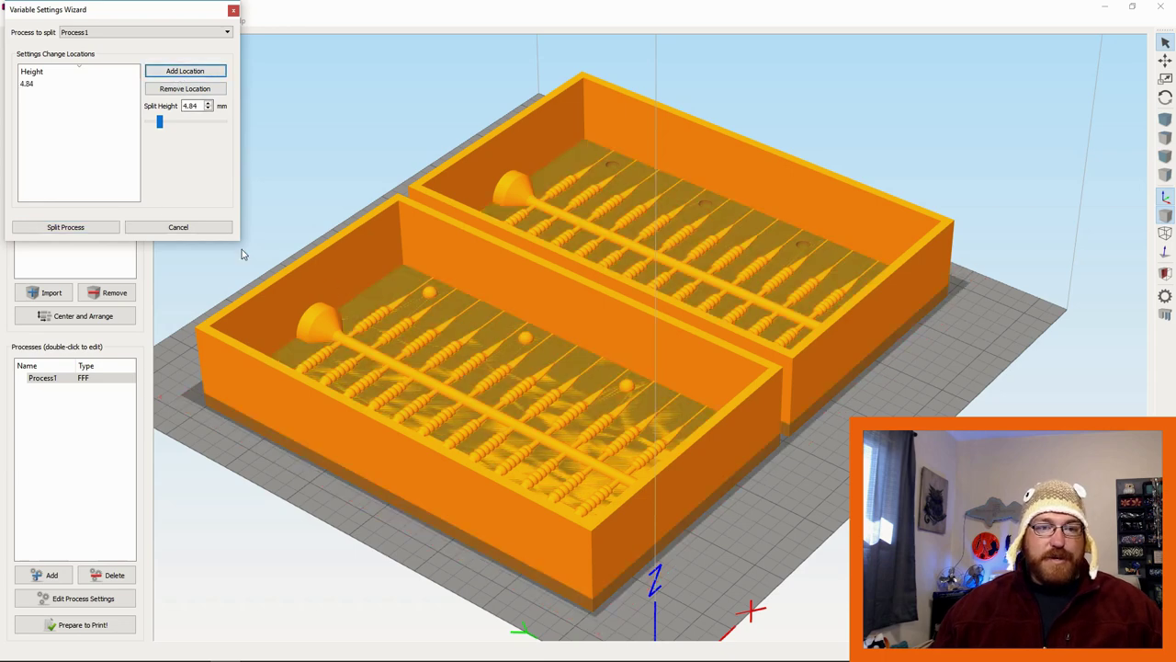
left_click_drag(159, 125, 192, 131)
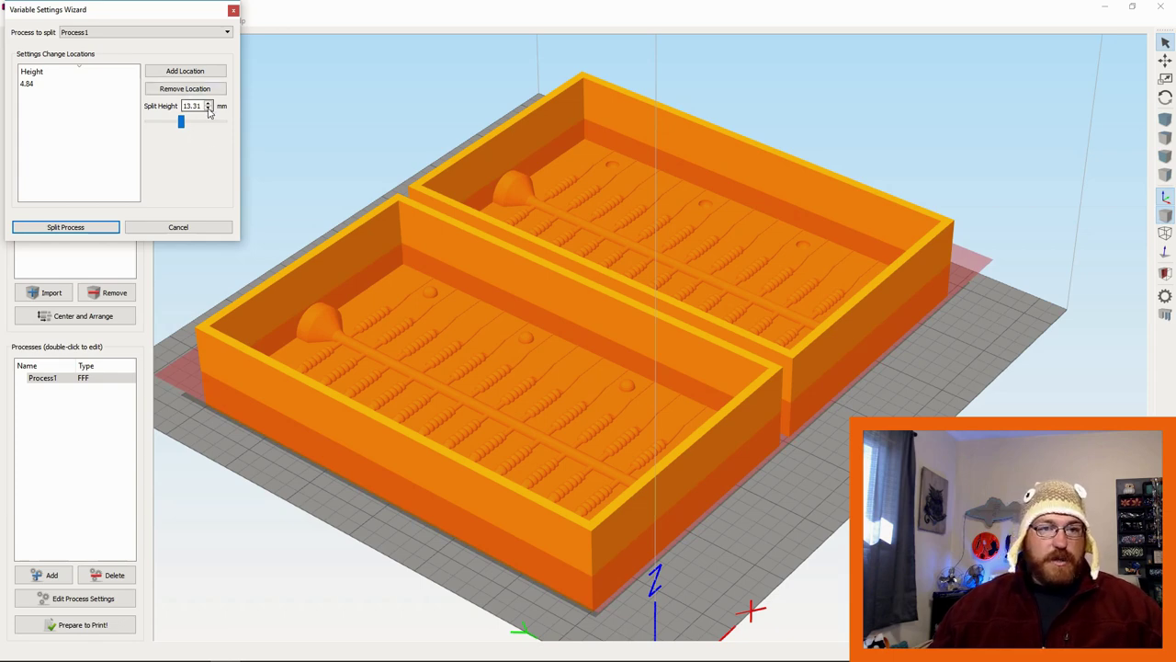
left_click(185, 71)
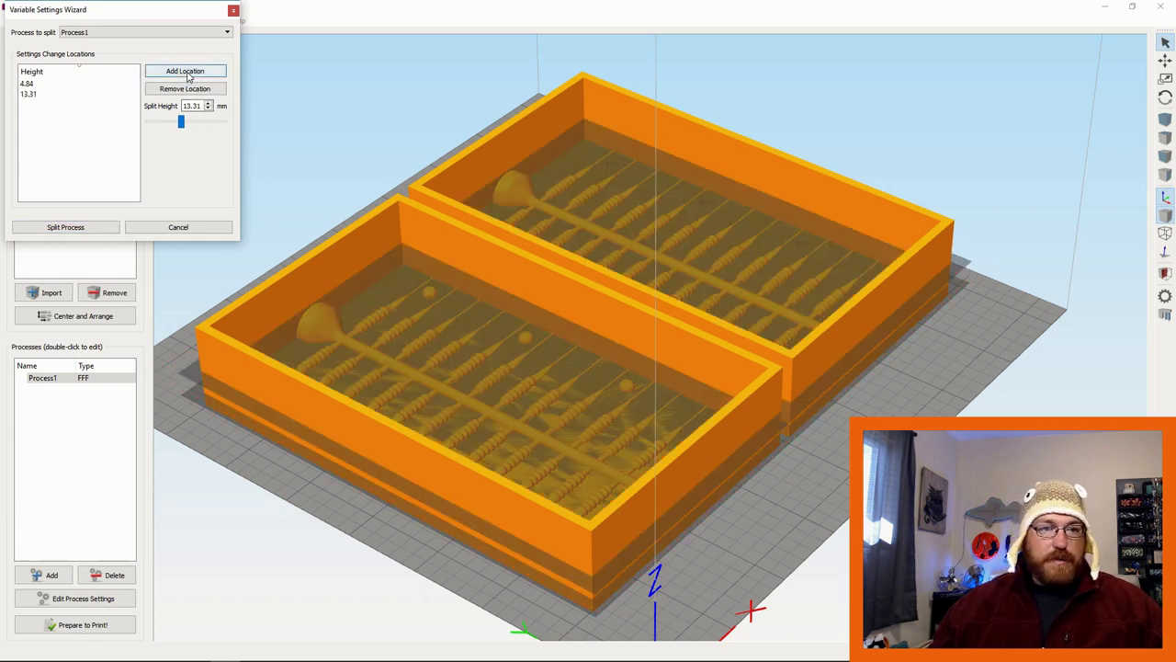
left_click(66, 227)
left_click(41, 387)
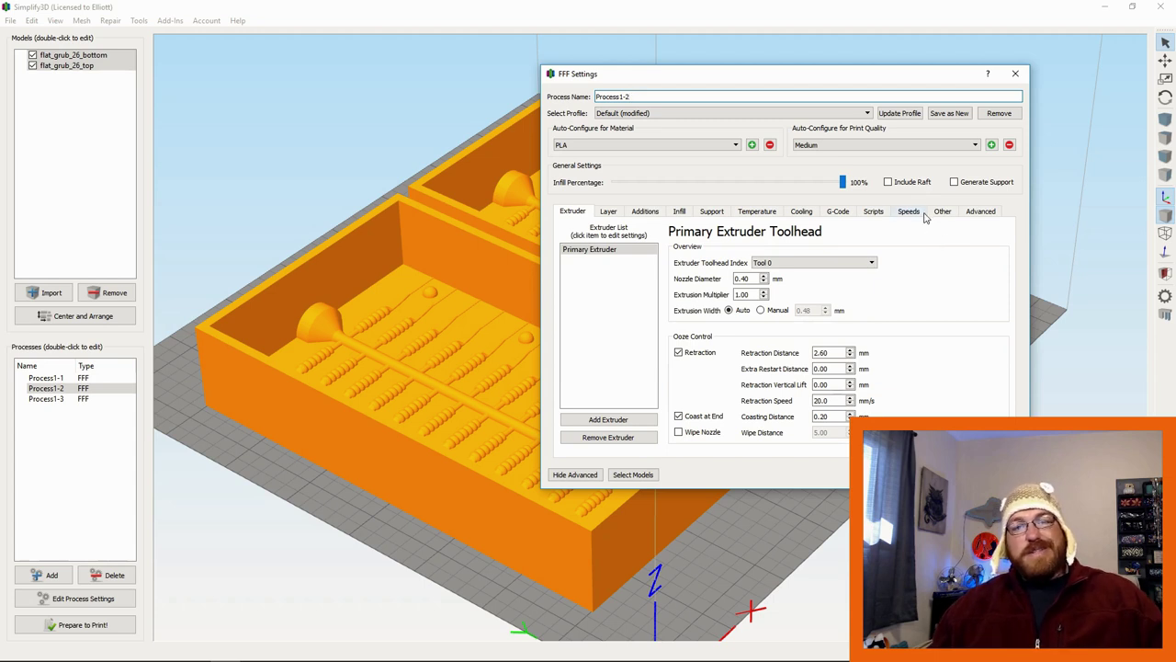
Step: Load the Anet_A8_MGeeks_0.08_PETG profile into Process1-2, declining every save-changes prompt
left_click(978, 211)
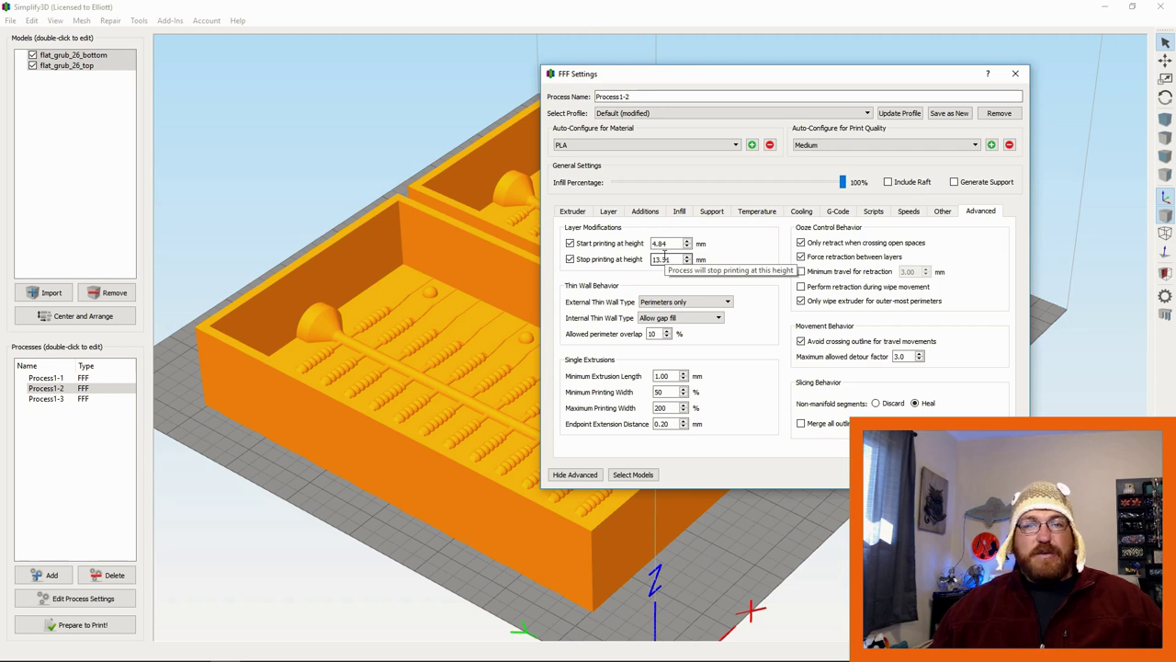
left_click(647, 115)
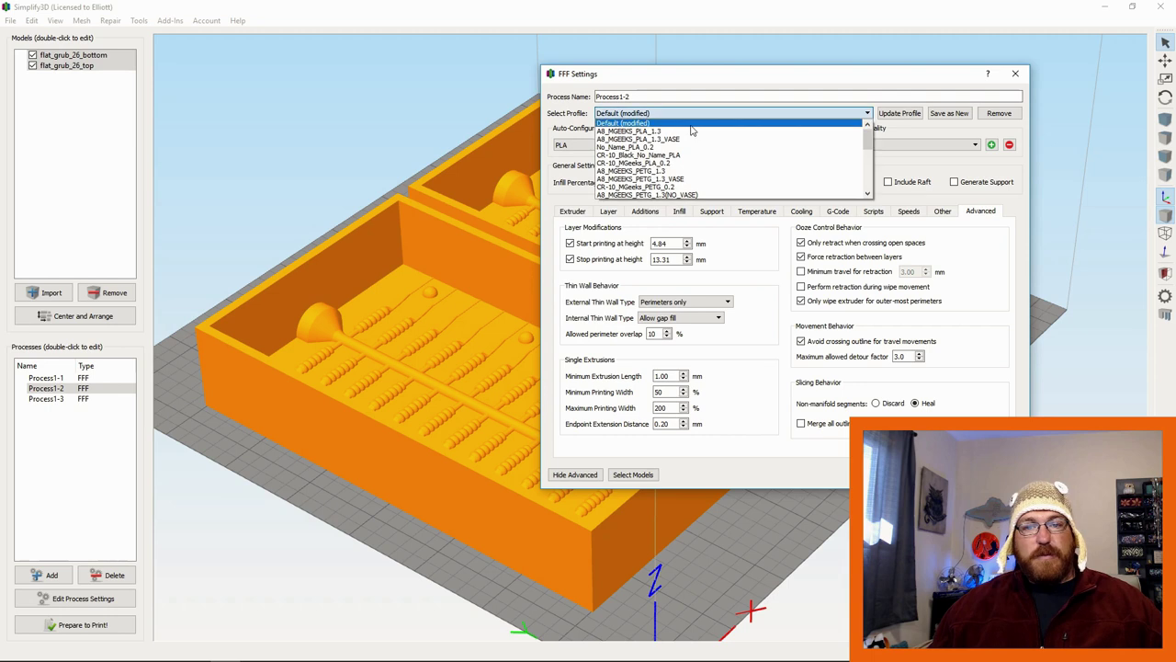
scroll(689, 147, "down", 10)
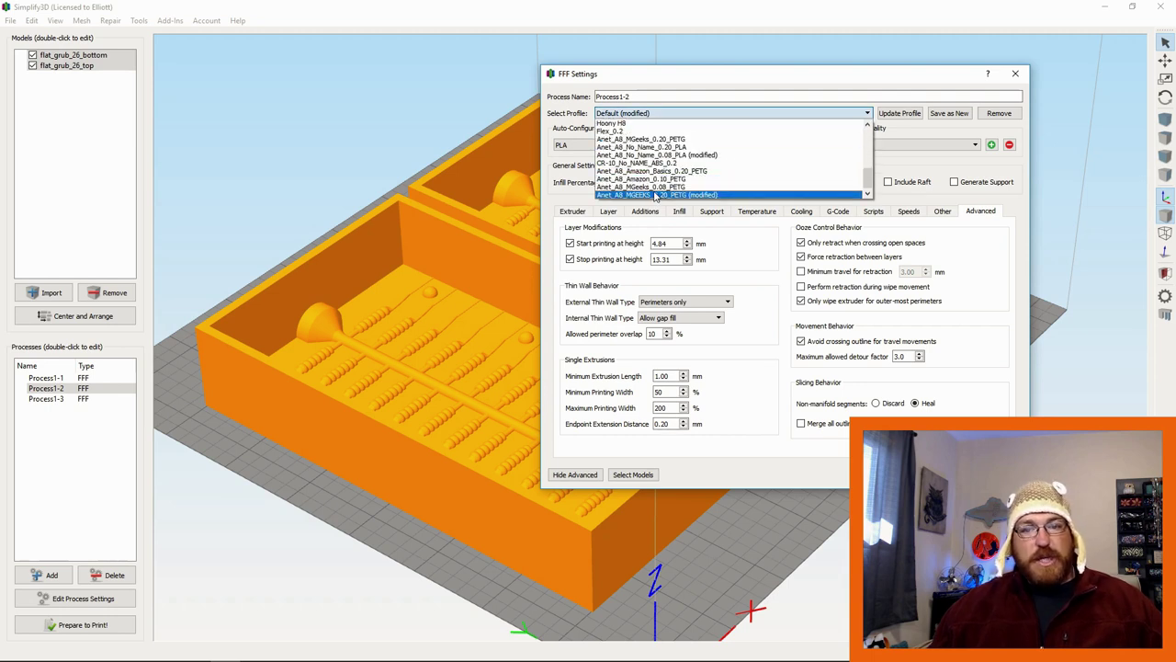
left_click(656, 187)
left_click(908, 309)
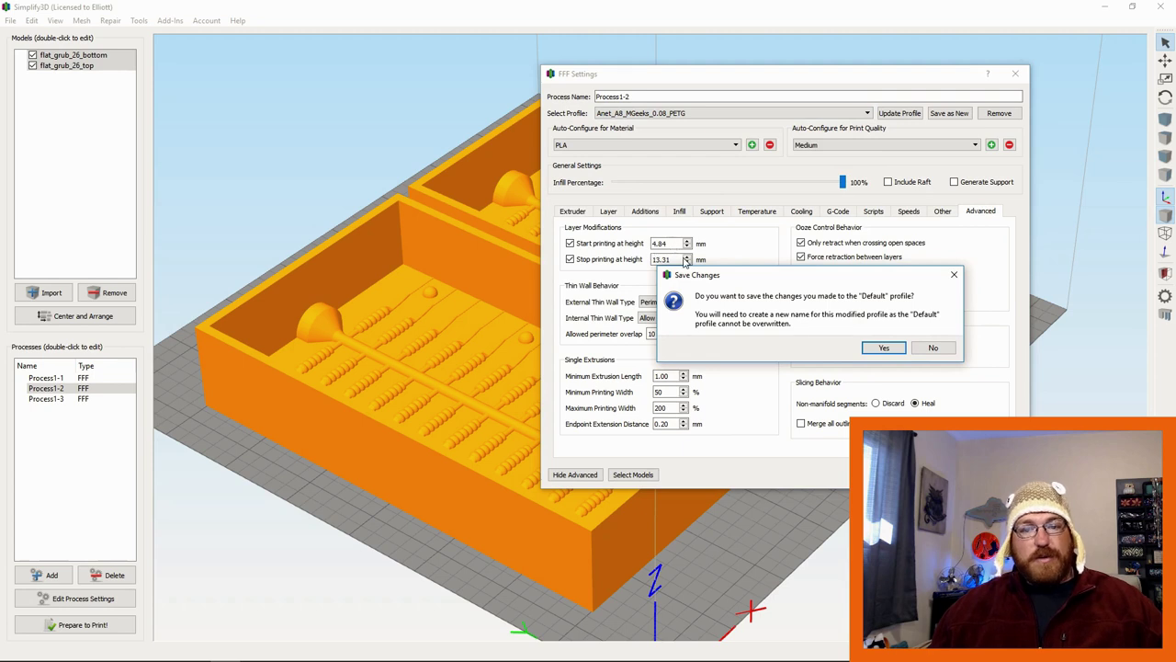
left_click(930, 348)
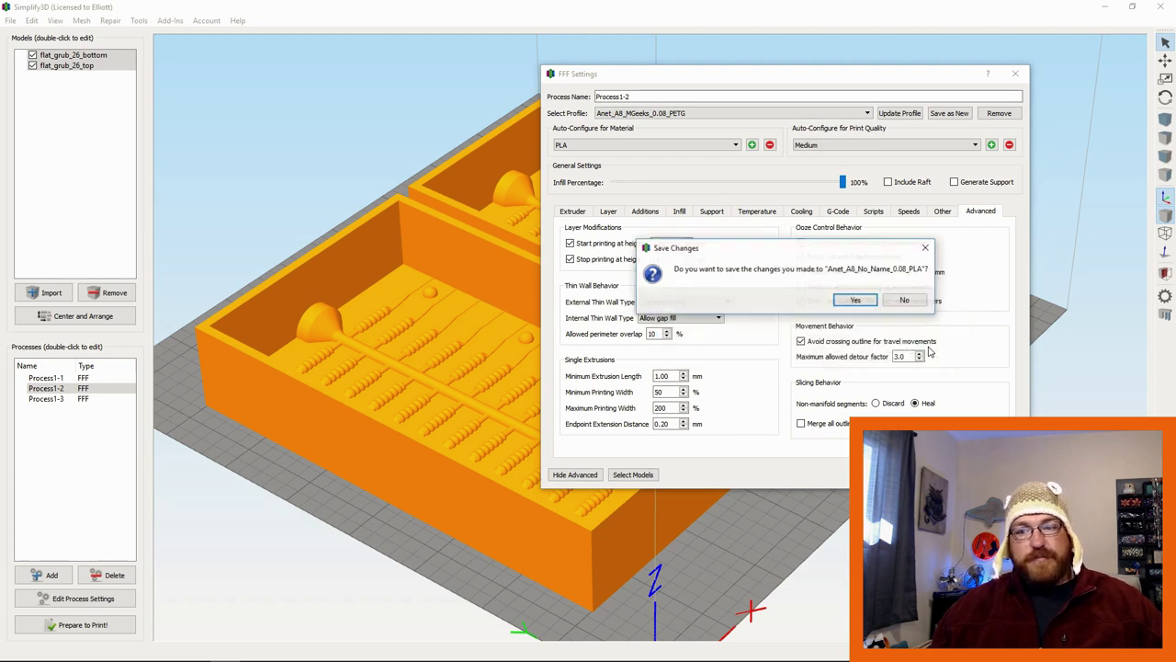
left_click(903, 302)
left_click(903, 303)
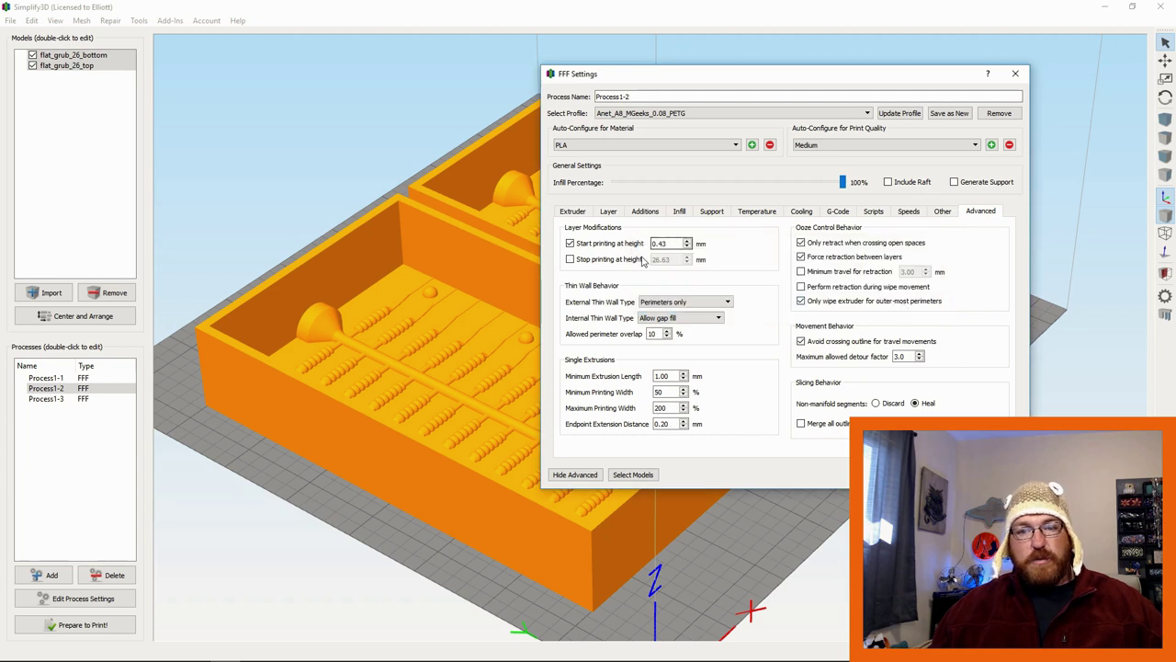
Step: Enable Process1-2's stop height at 13.31 mm, matching Process1-3's start height
type("4.4")
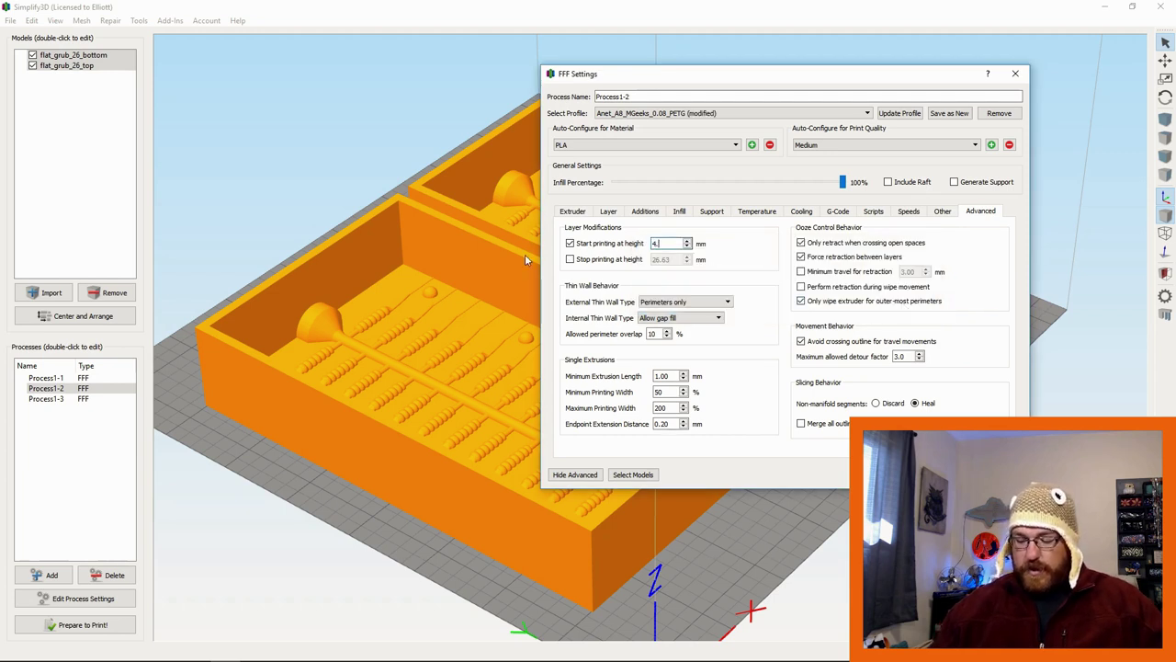
left_click(599, 262)
double_click(678, 259)
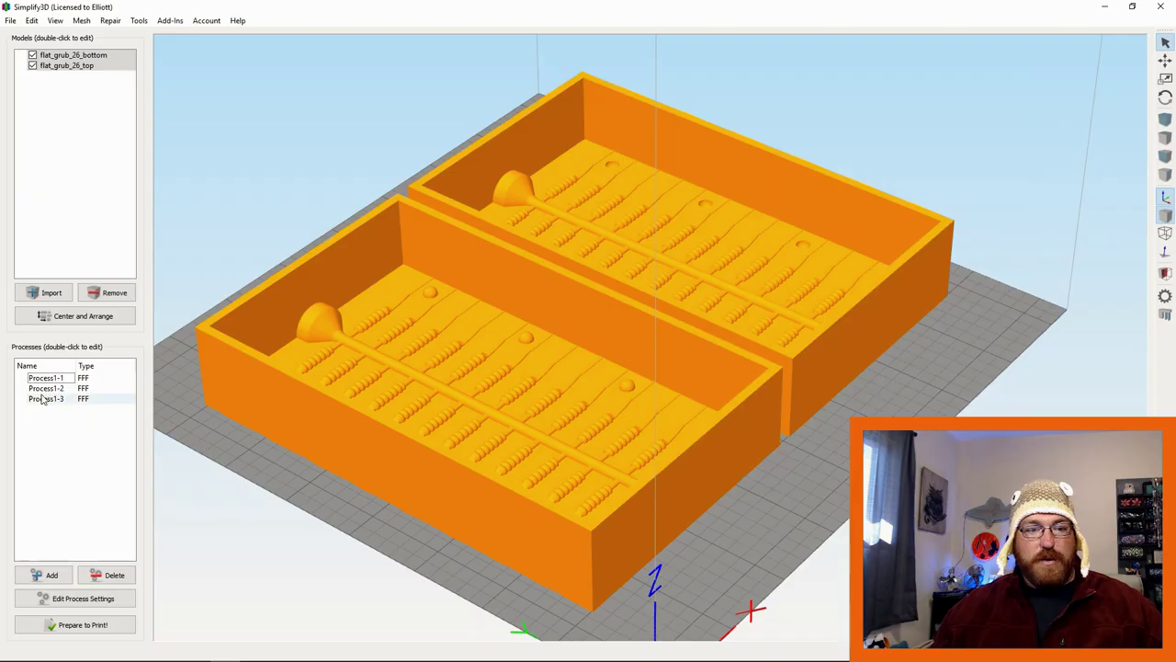
double_click(46, 398)
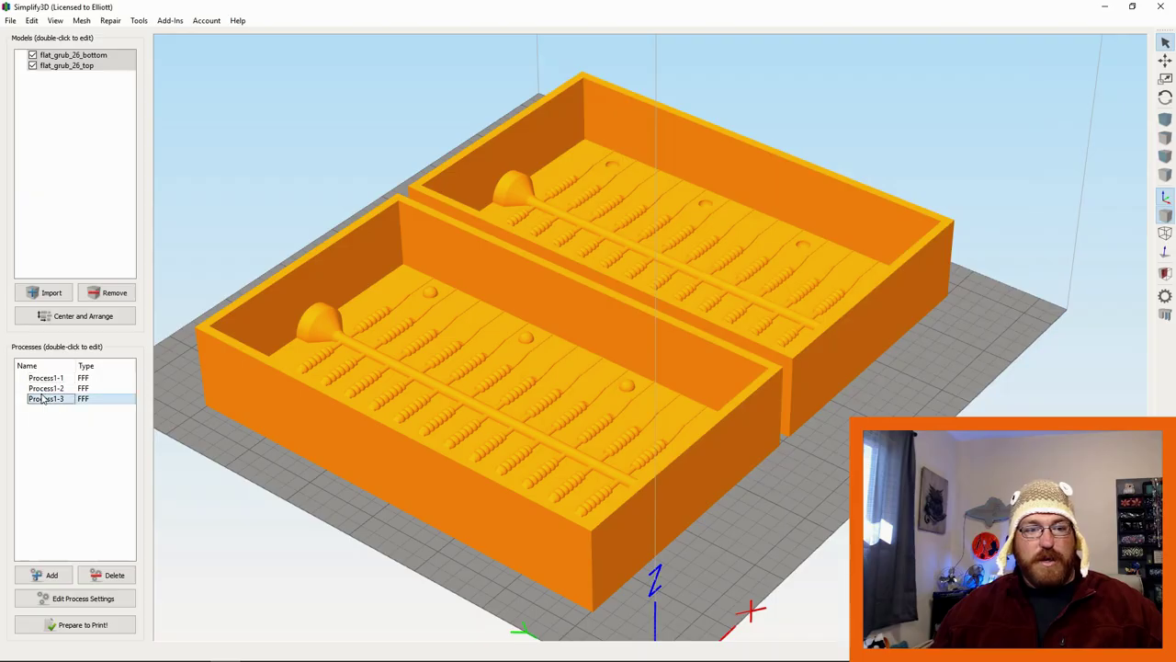
left_click(979, 210)
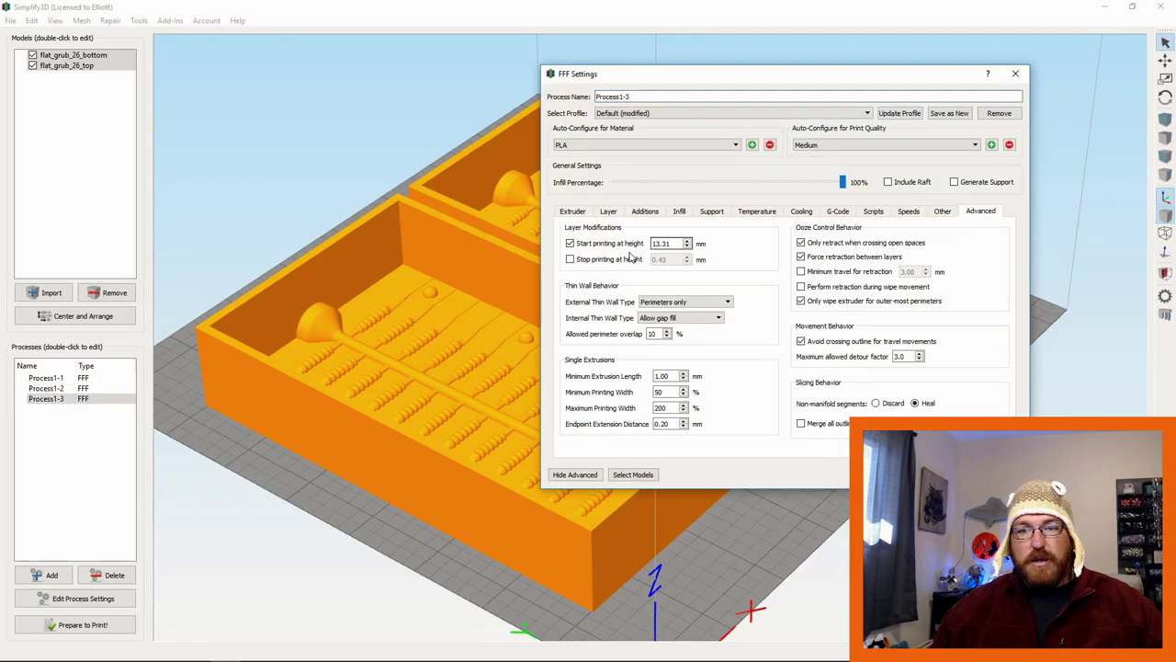
key("Escape")
double_click(50, 388)
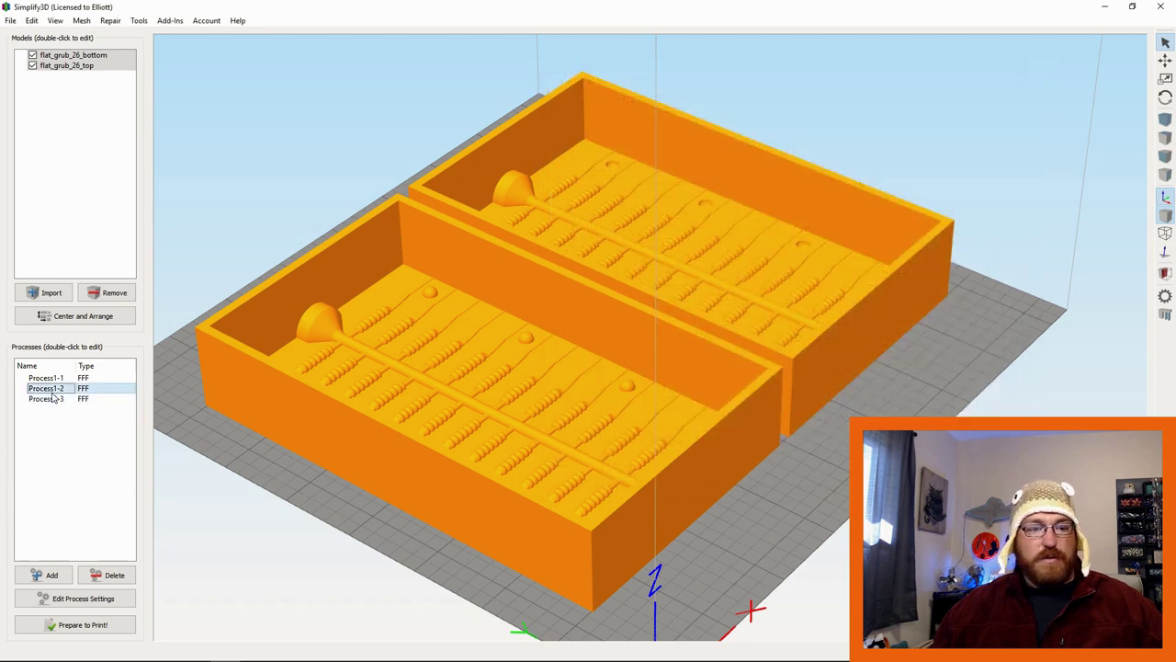
left_click(979, 210)
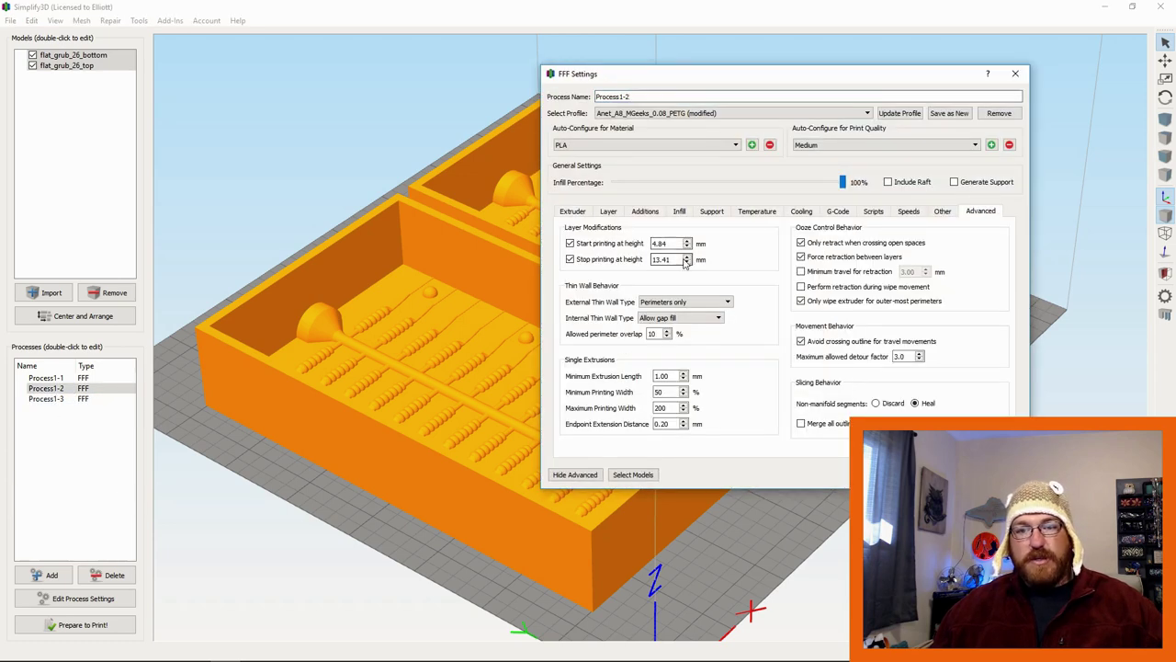
double_click(661, 259)
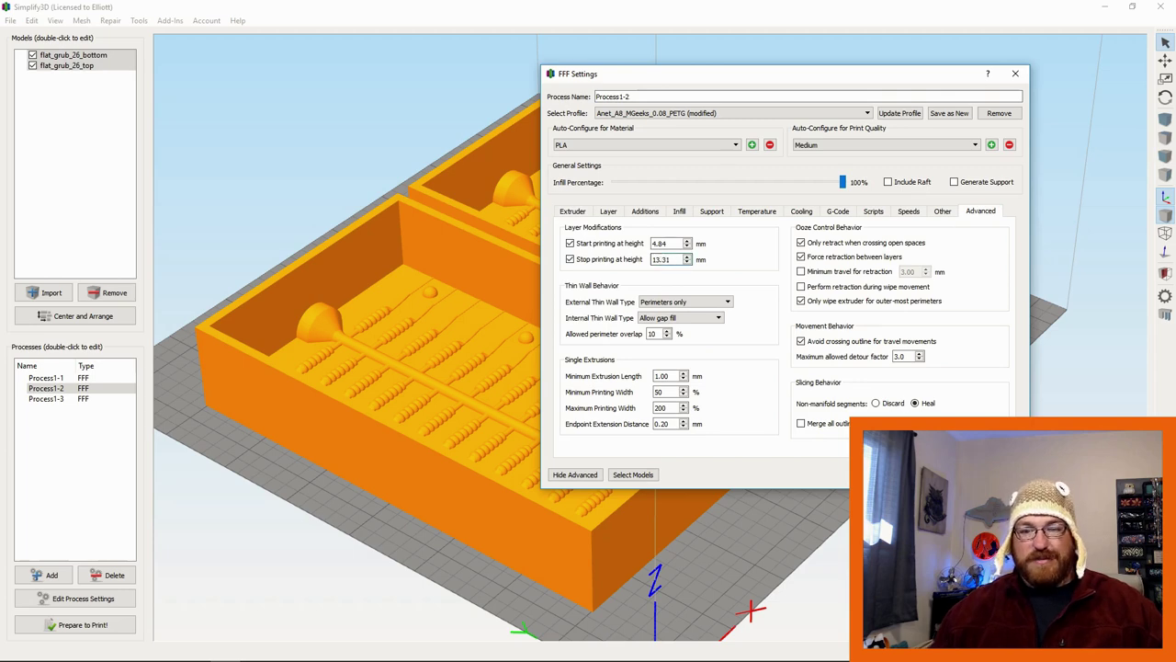
key("Escape")
left_click(83, 624)
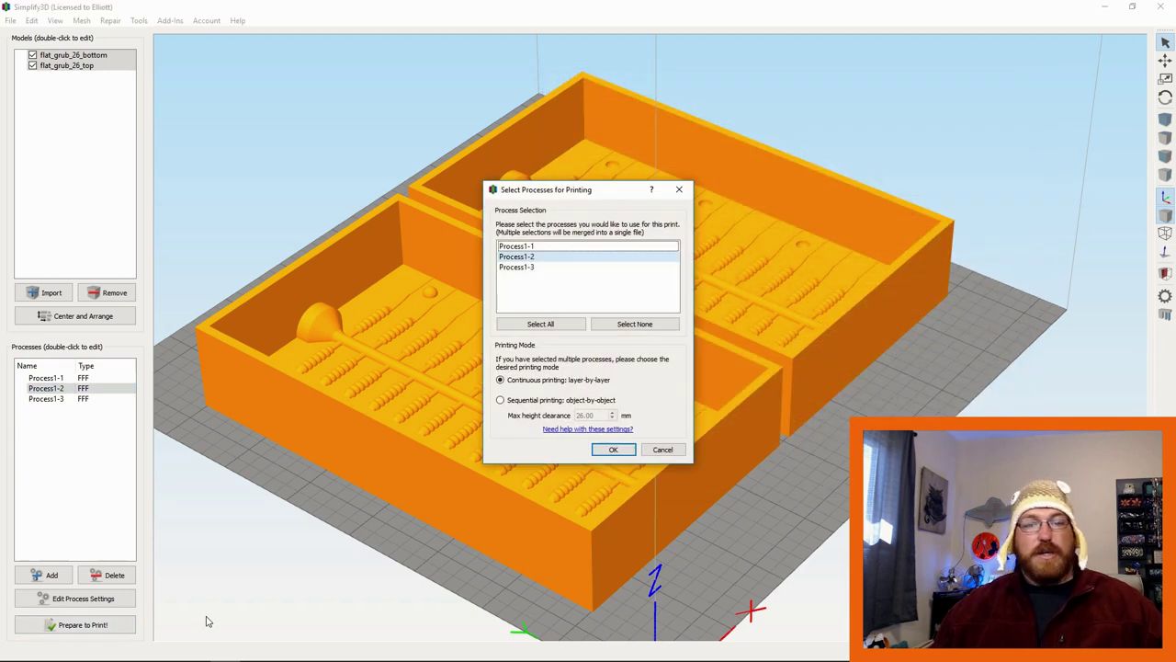
Step: Slice all three processes and preview the 23 h 47 min, 268.70 g toolpaths layer by layer
left_click(548, 323)
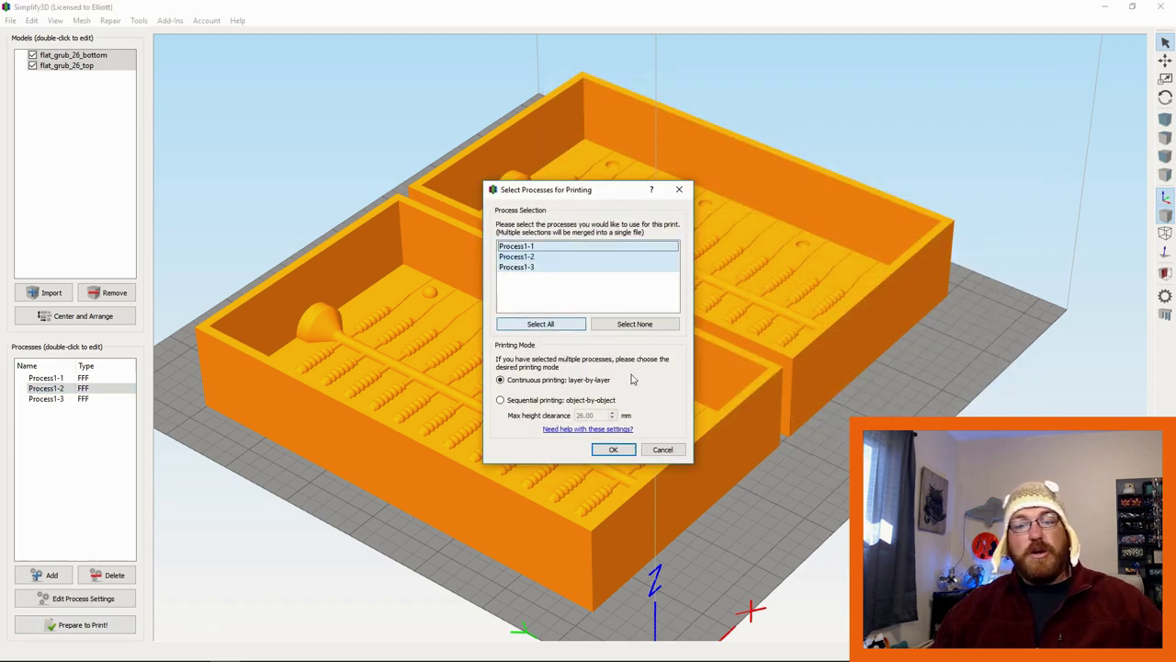
left_click(613, 449)
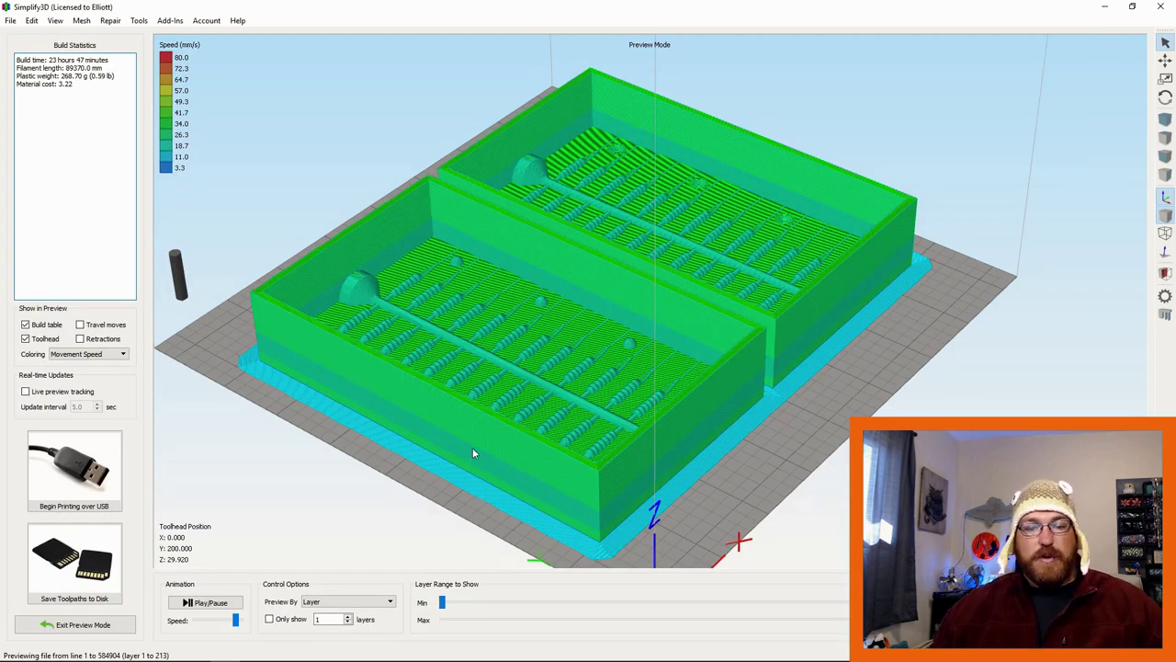
key("space")
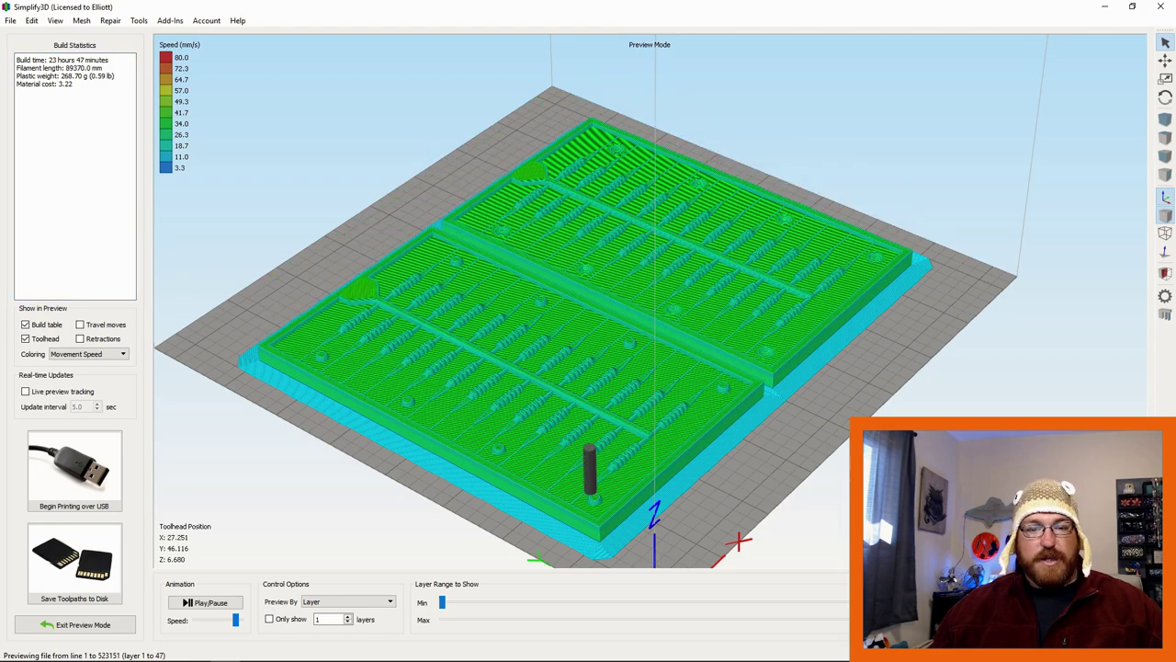
left_click_drag(728, 619, 1010, 614)
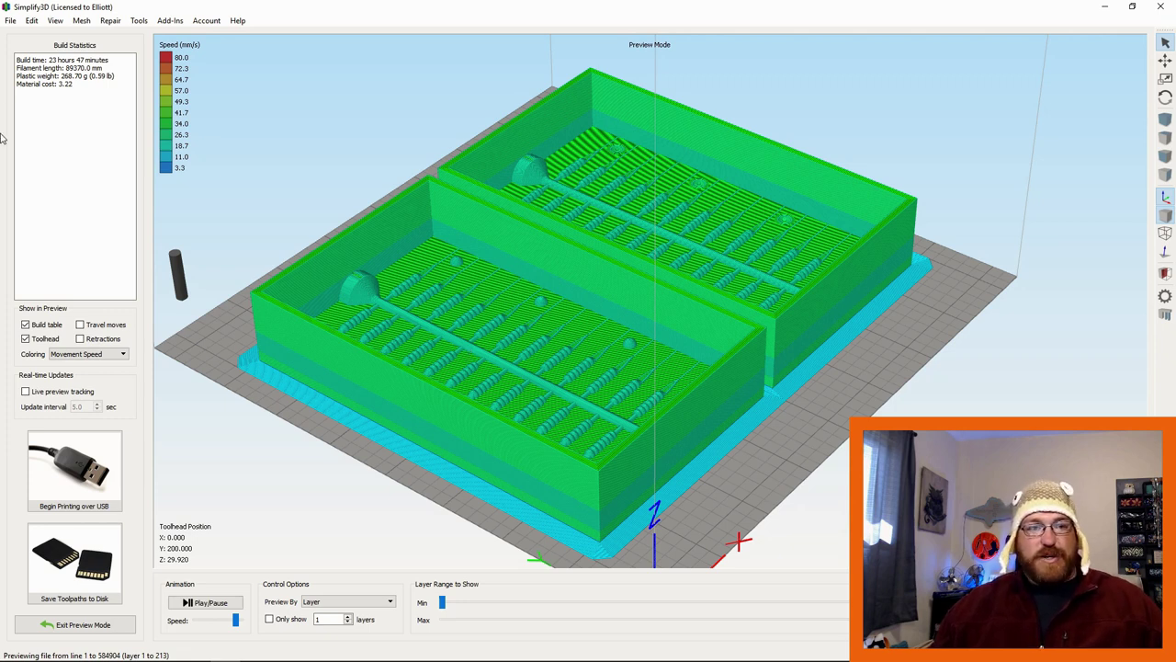
left_click(50, 629)
Step: Lower infill to 11% for Process1-1, about 10% for Process1-2, and 8% for Process1-3
double_click(46, 377)
left_click_drag(841, 186, 636, 185)
left_click(928, 474)
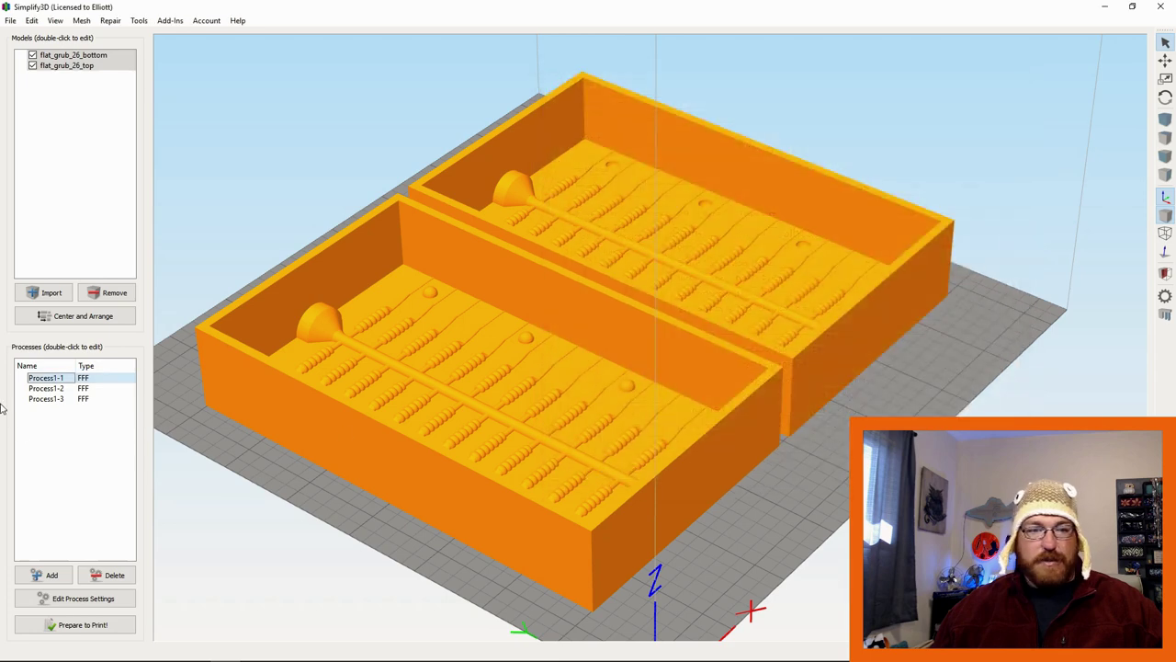
double_click(46, 387)
left_click_drag(842, 183, 637, 198)
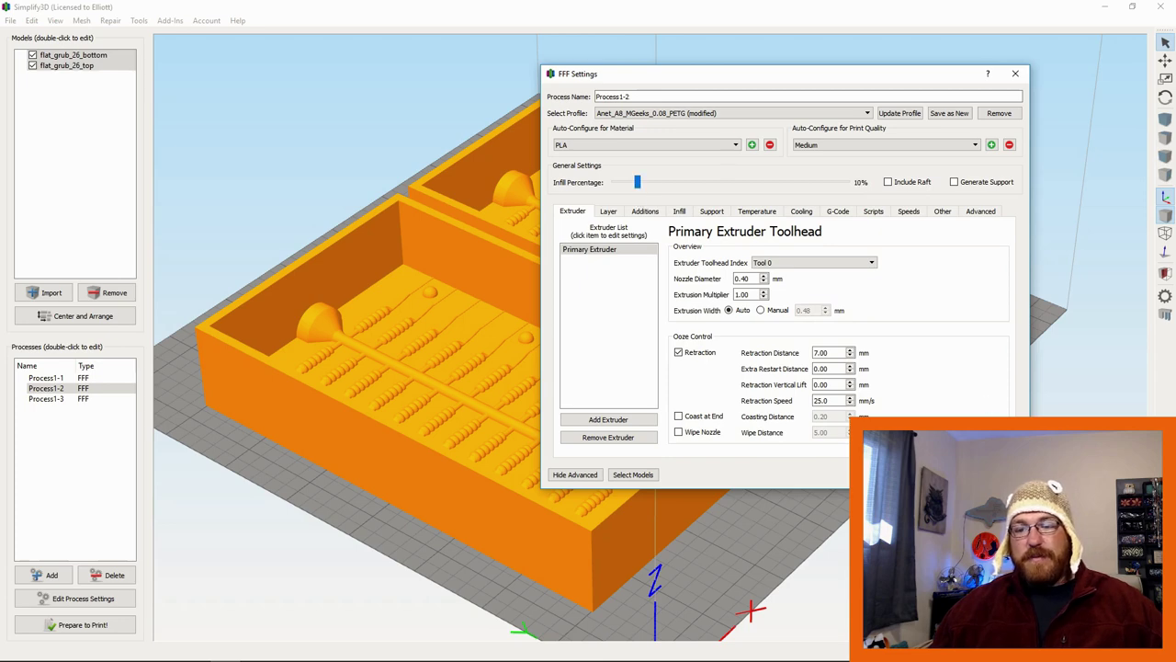
left_click(928, 474)
double_click(46, 398)
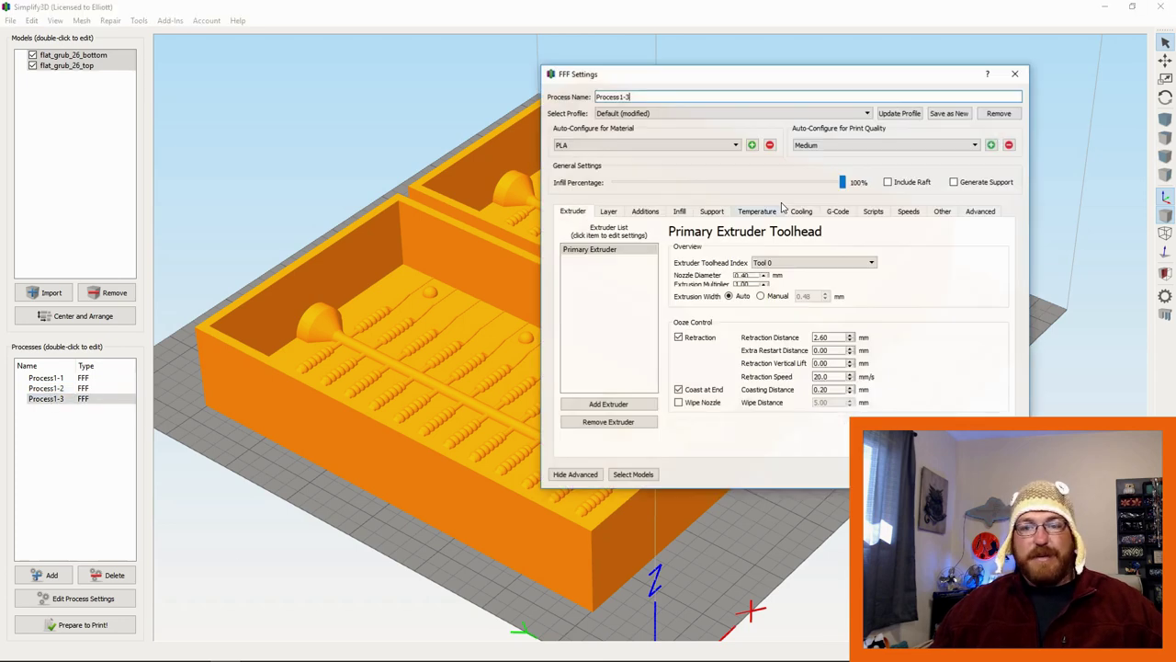
left_click_drag(841, 183, 634, 206)
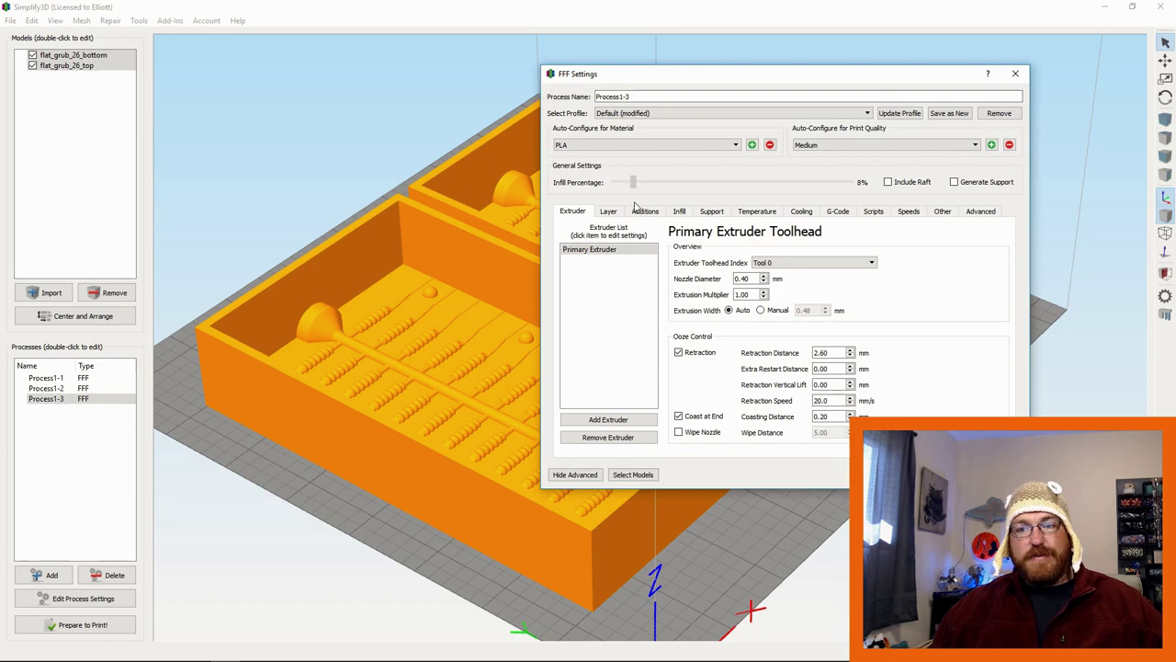
left_click(928, 474)
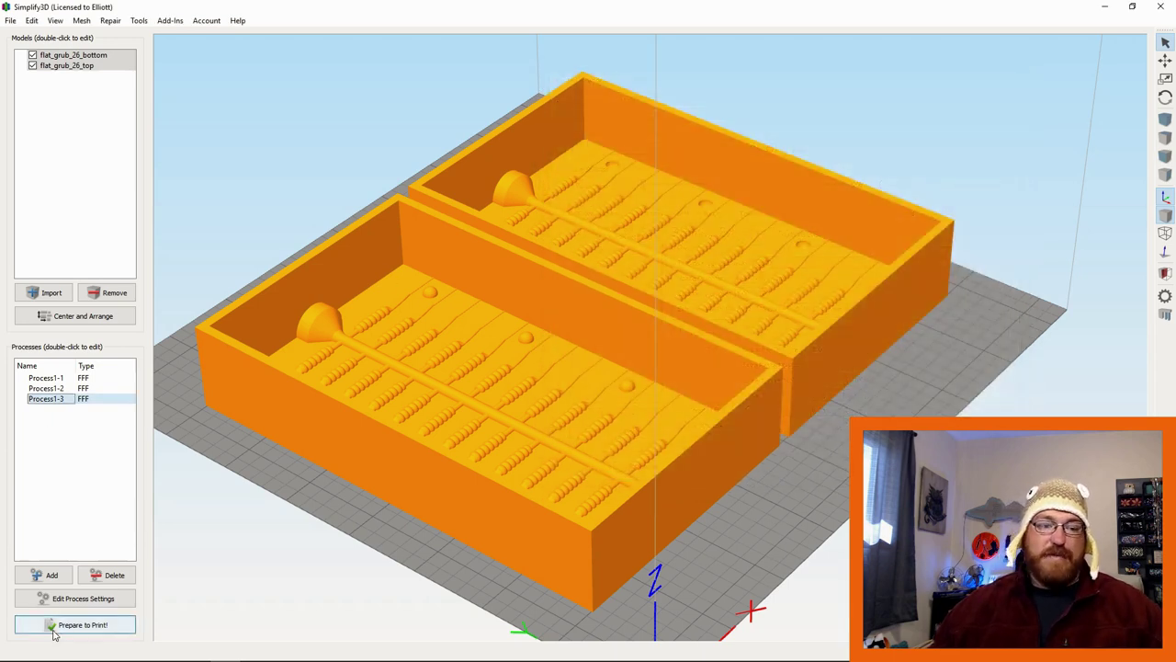
left_click(82, 624)
Step: Re-slice all three processes for an 18 h 9 min build and preview layers up to about 27
left_click(541, 323)
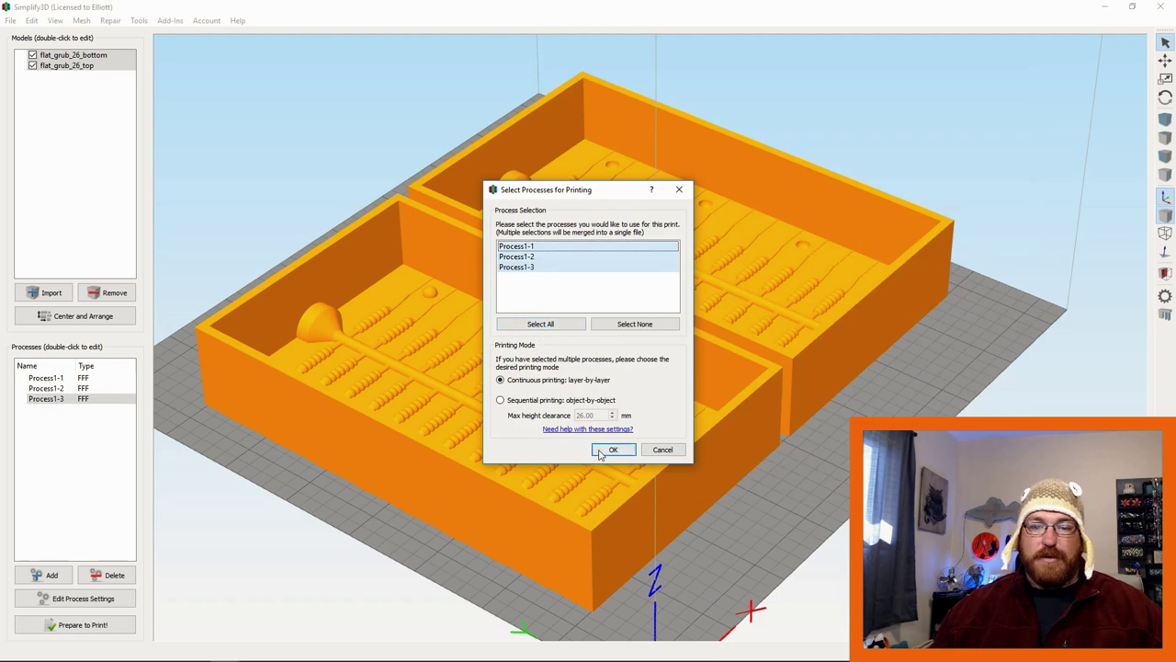
left_click(611, 450)
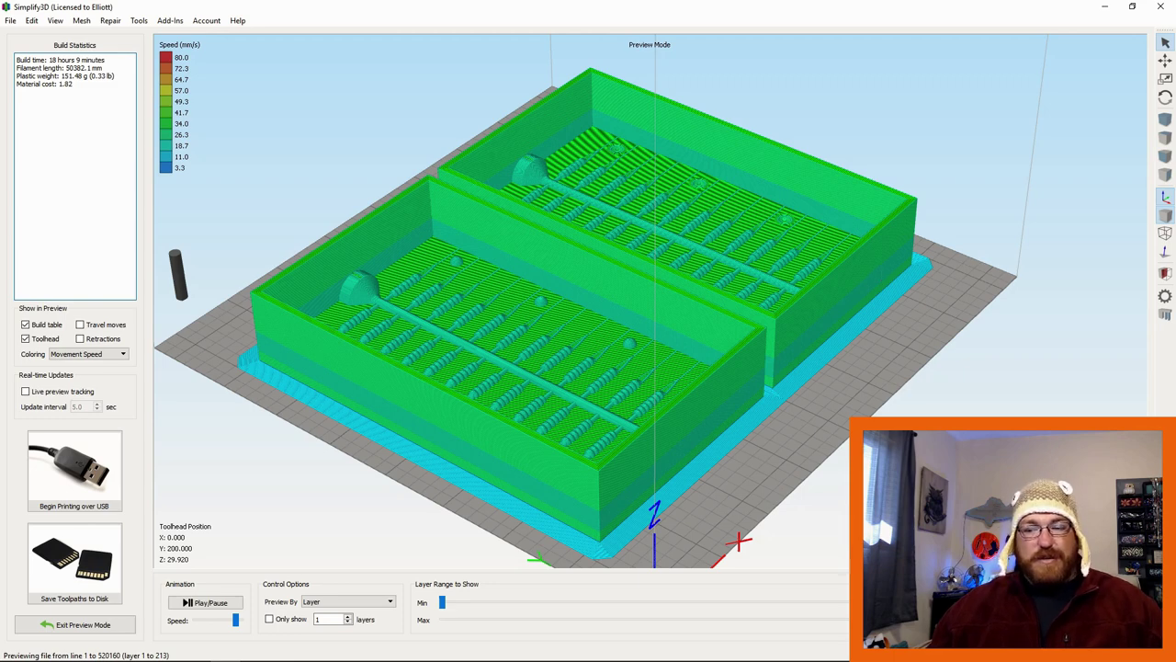
key("space")
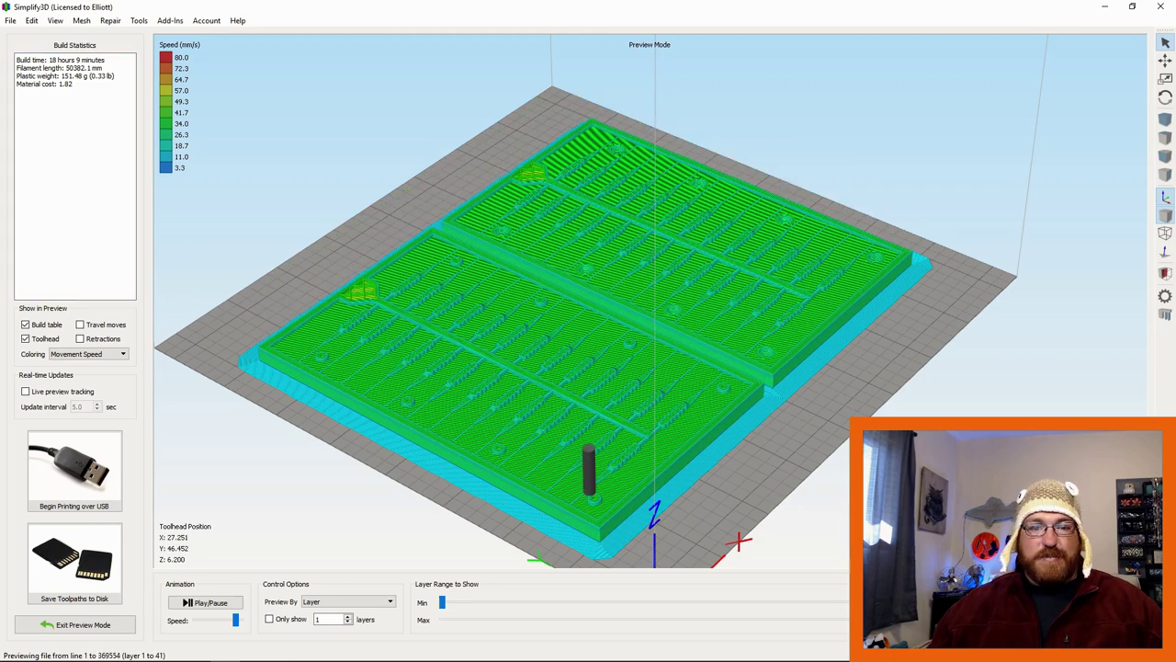
left_click_drag(562, 619, 521, 619)
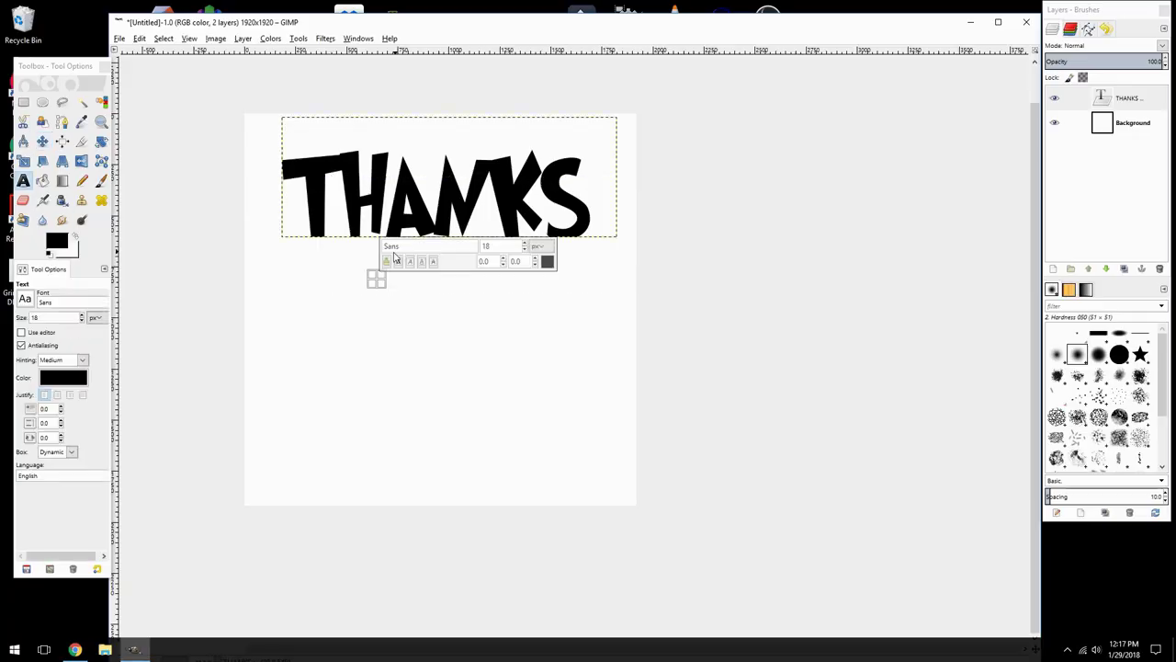
Step: Add the word FOR in the Grinched font
left_click_drag(375, 279, 662, 418)
left_click(392, 246)
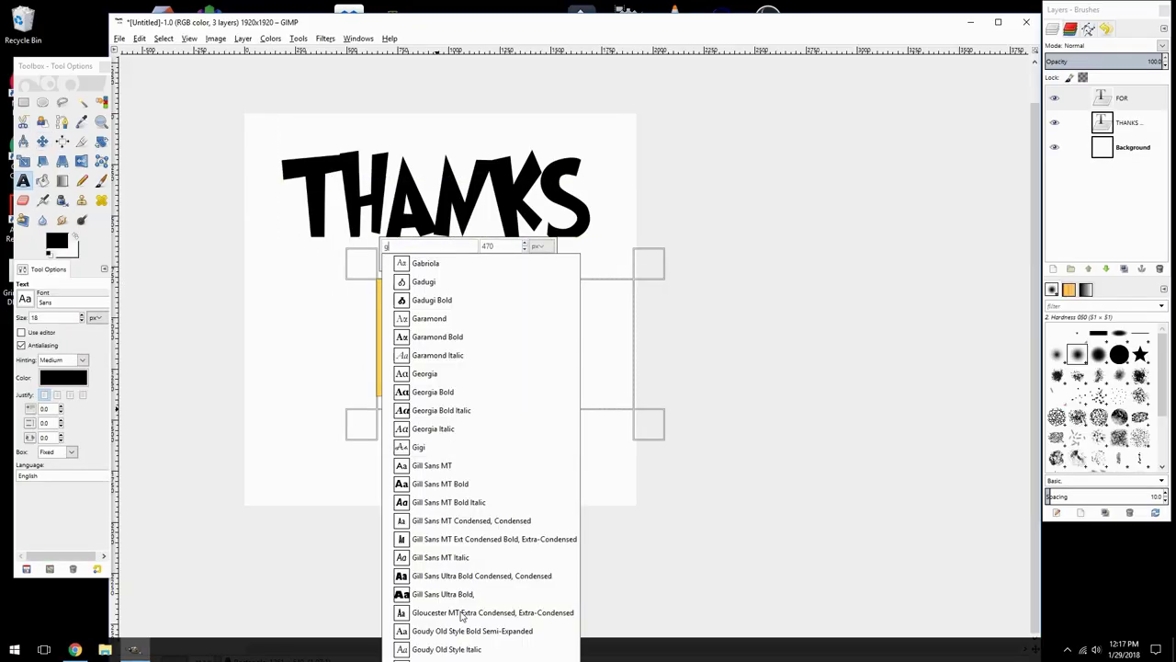
type("FOR")
Step: Add an enlarged WATCHING text box and extend the traced outline around the lettering
left_click_drag(358, 328, 552, 494)
type("WATCHIN")
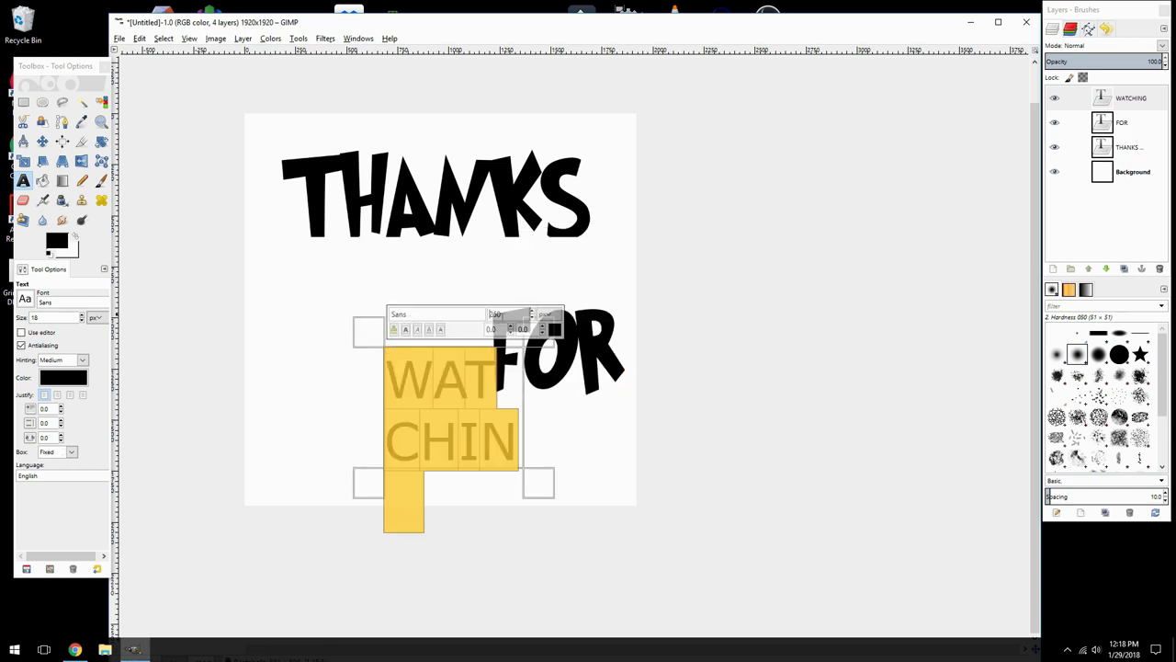
type("G")
left_click_drag(249, 334, 319, 164)
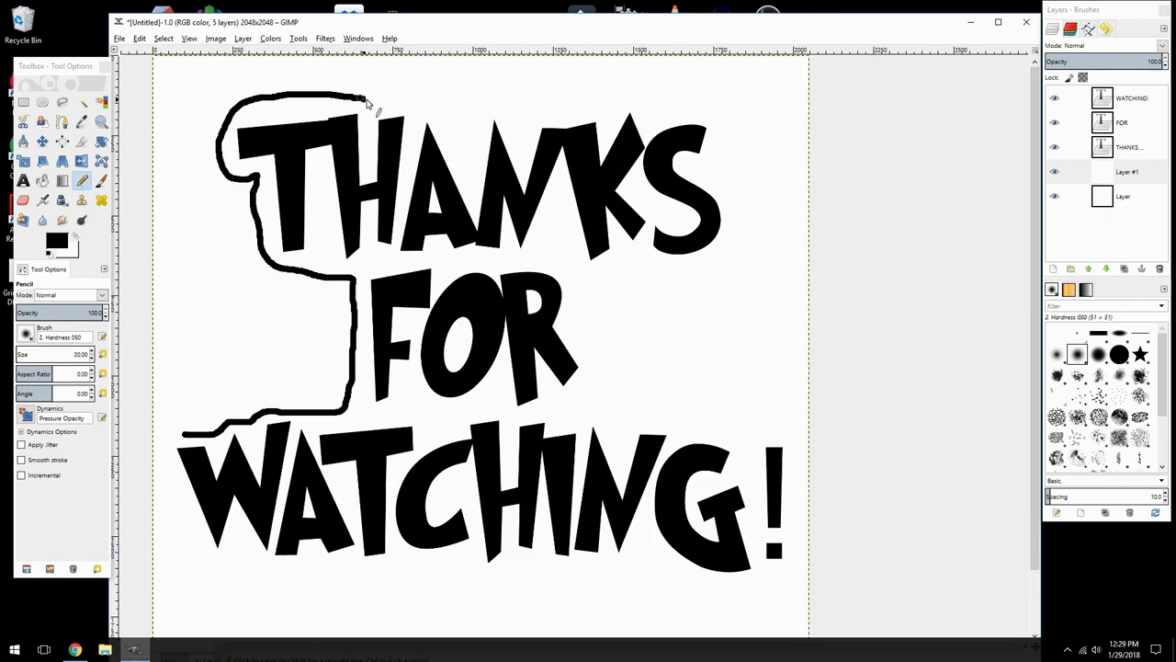
left_click_drag(370, 100, 767, 422)
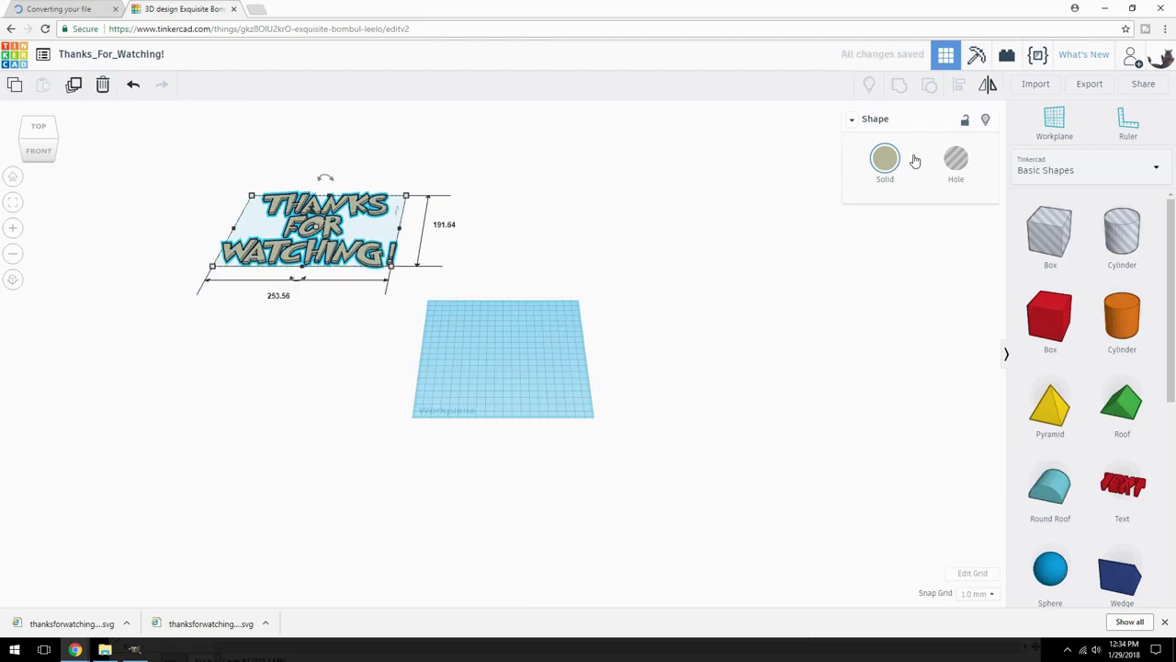